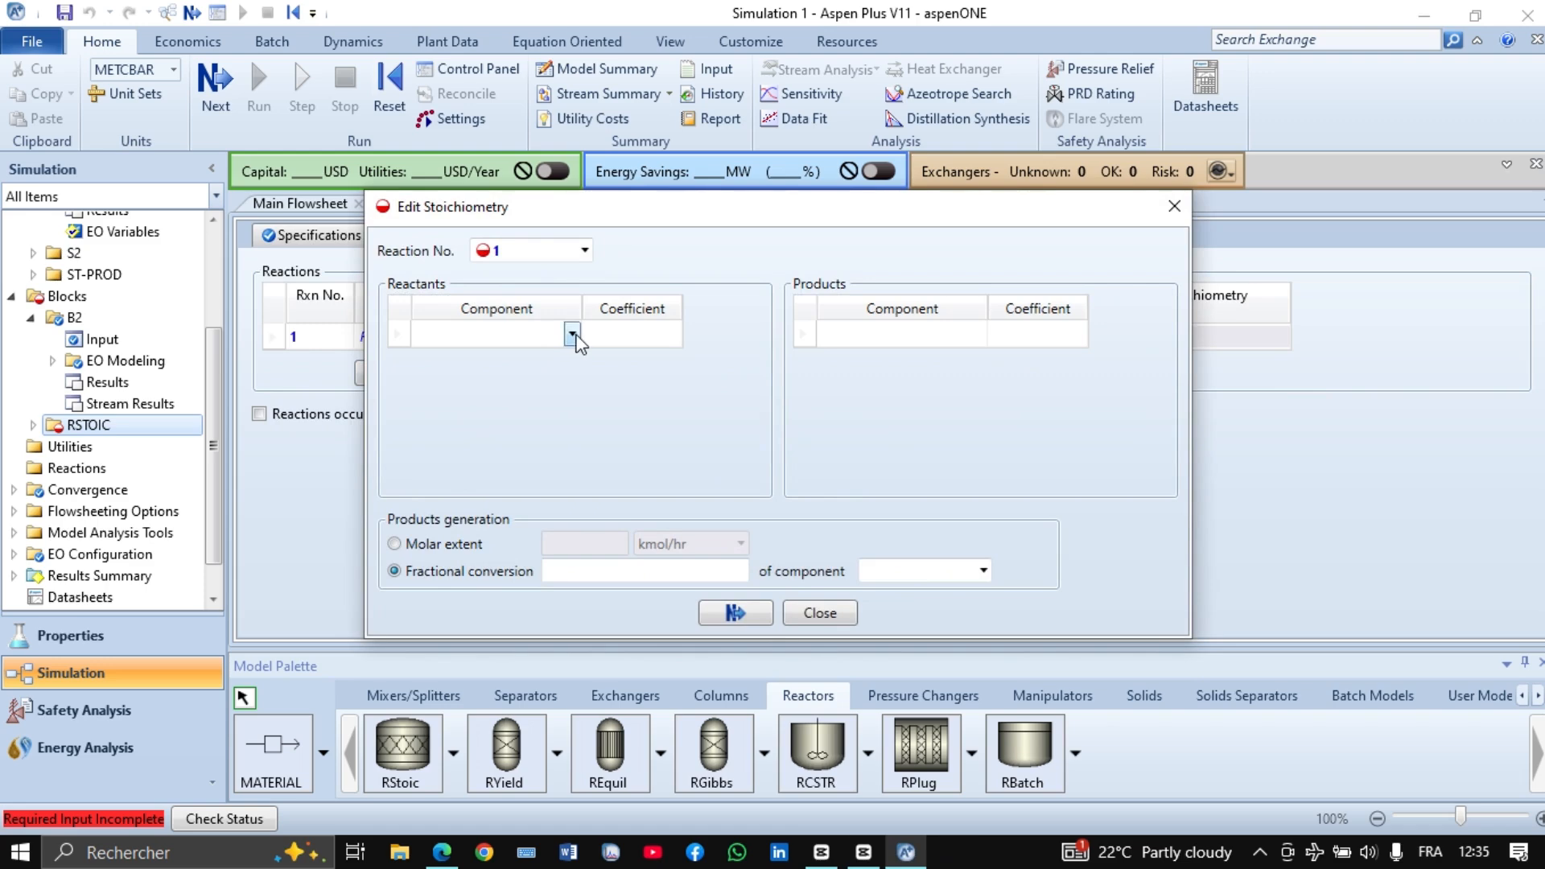
# Check the example's reaction equation in the PDF and add CO and H2O as the reactants of reaction 1
pyautogui.click(572, 335)
pyautogui.click(639, 398)
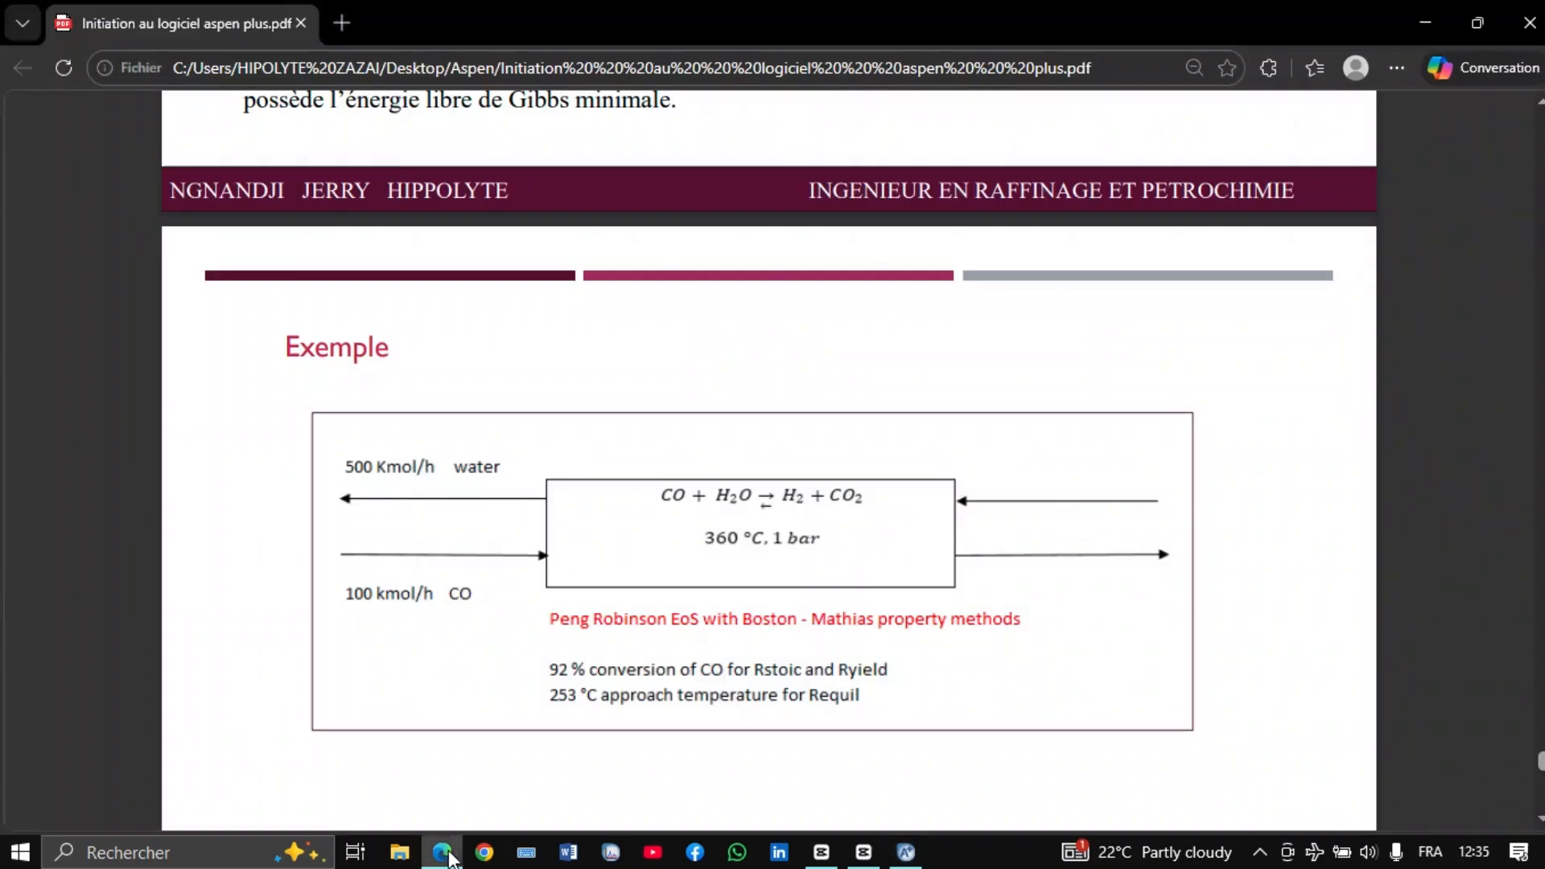
pyautogui.click(443, 855)
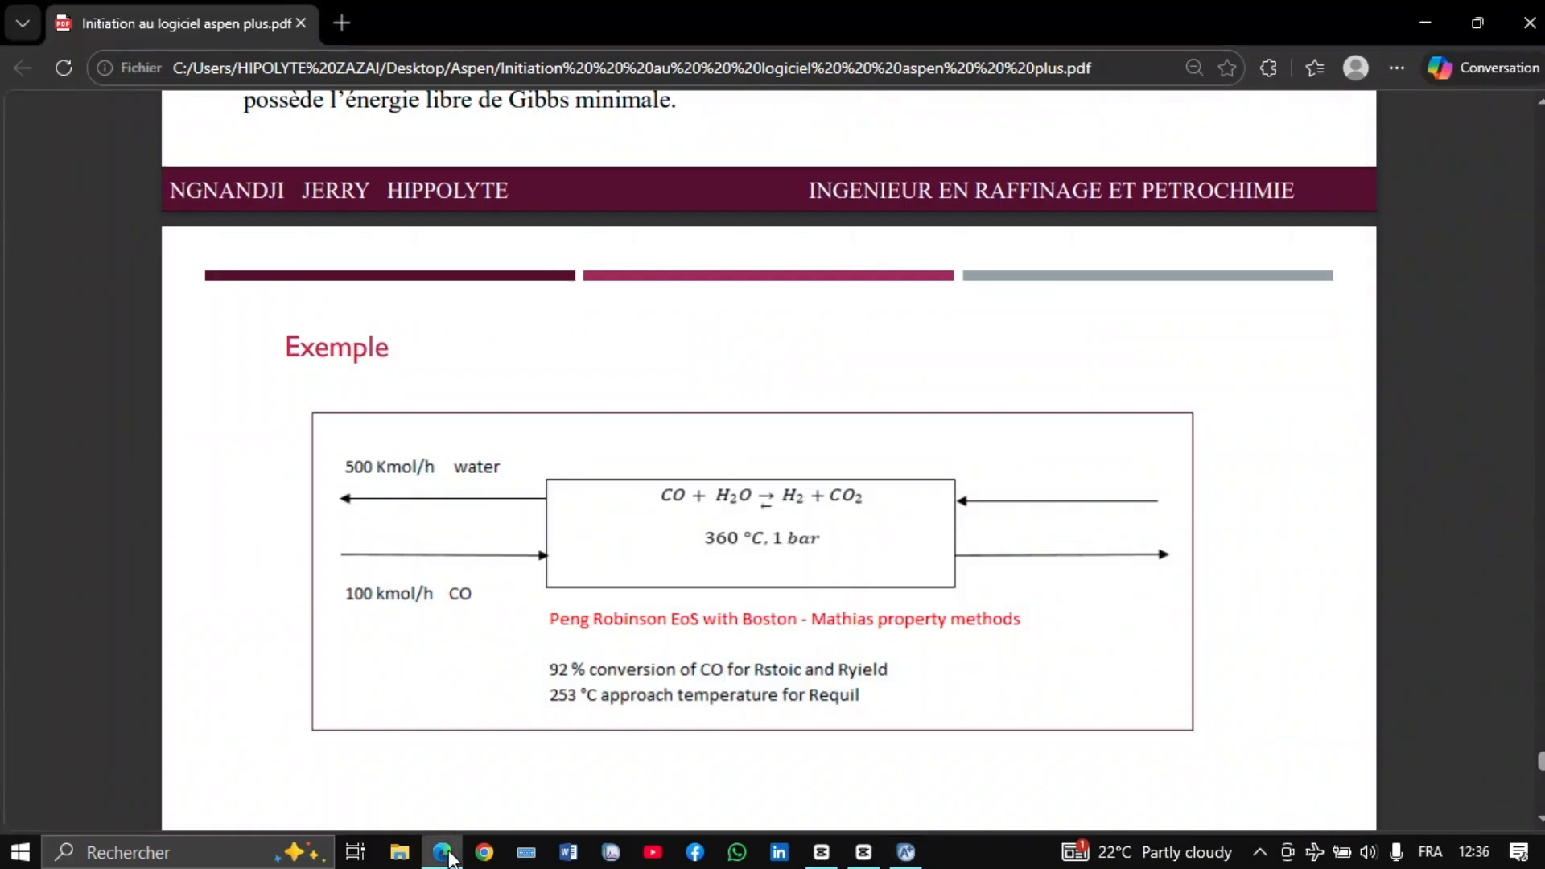
pyautogui.click(449, 855)
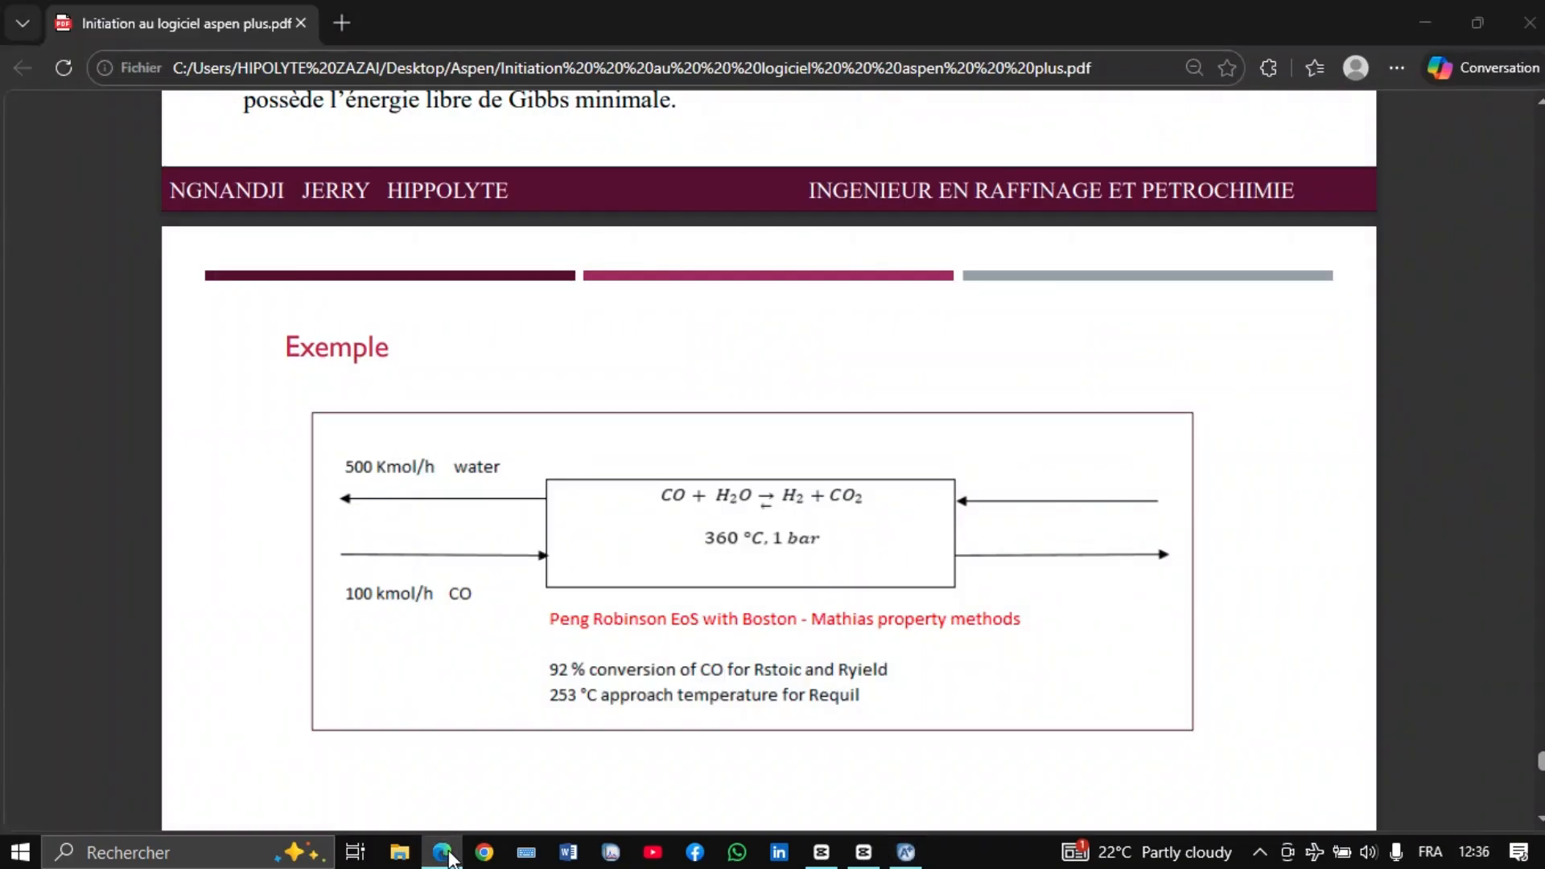
pyautogui.click(571, 333)
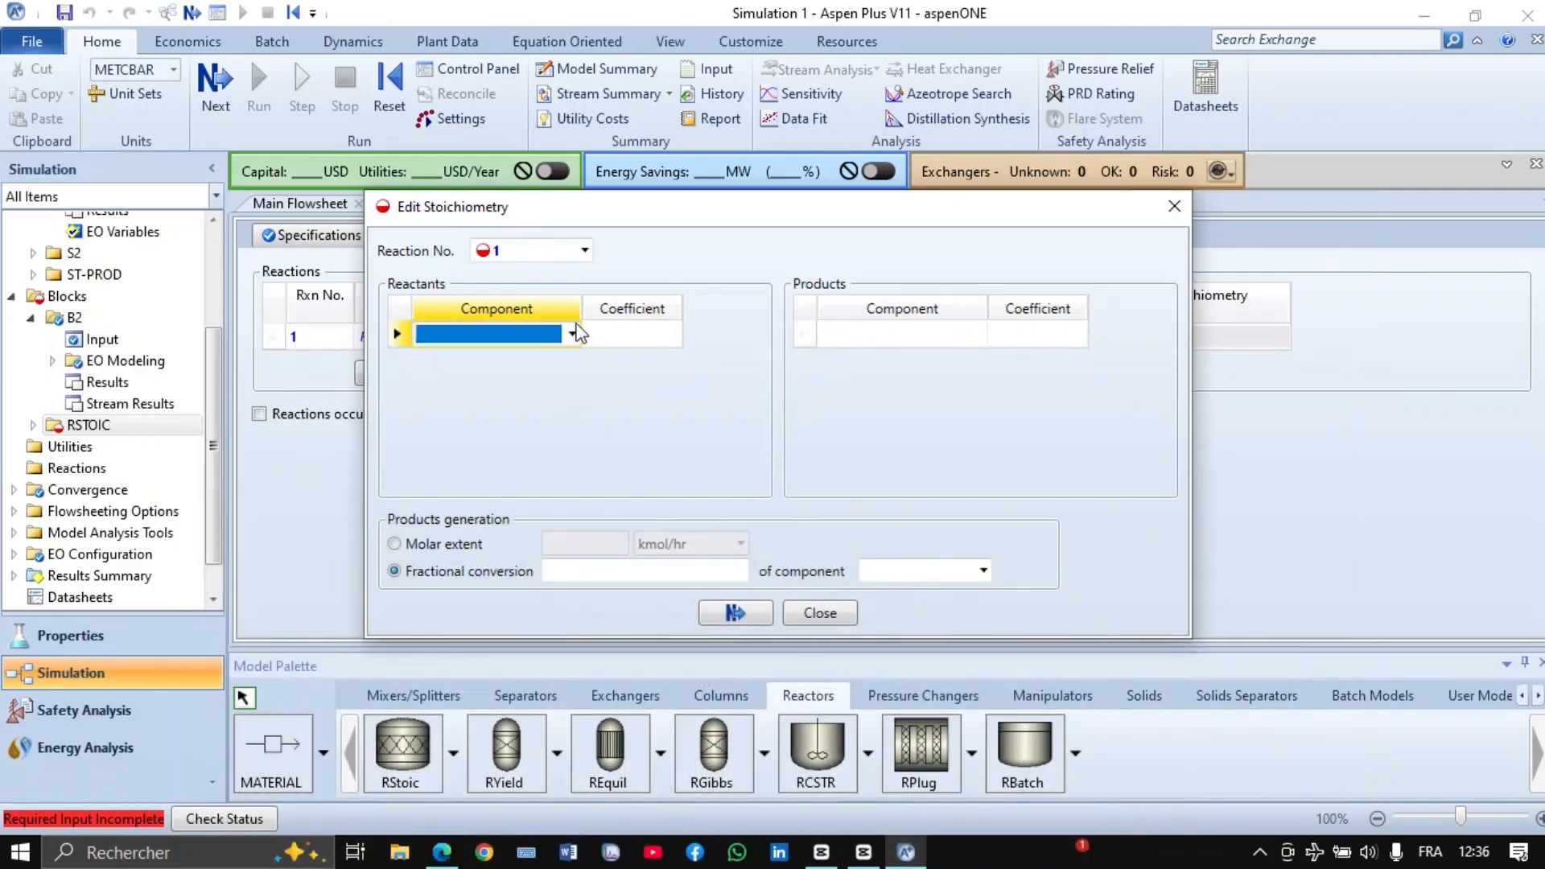
pyautogui.click(553, 378)
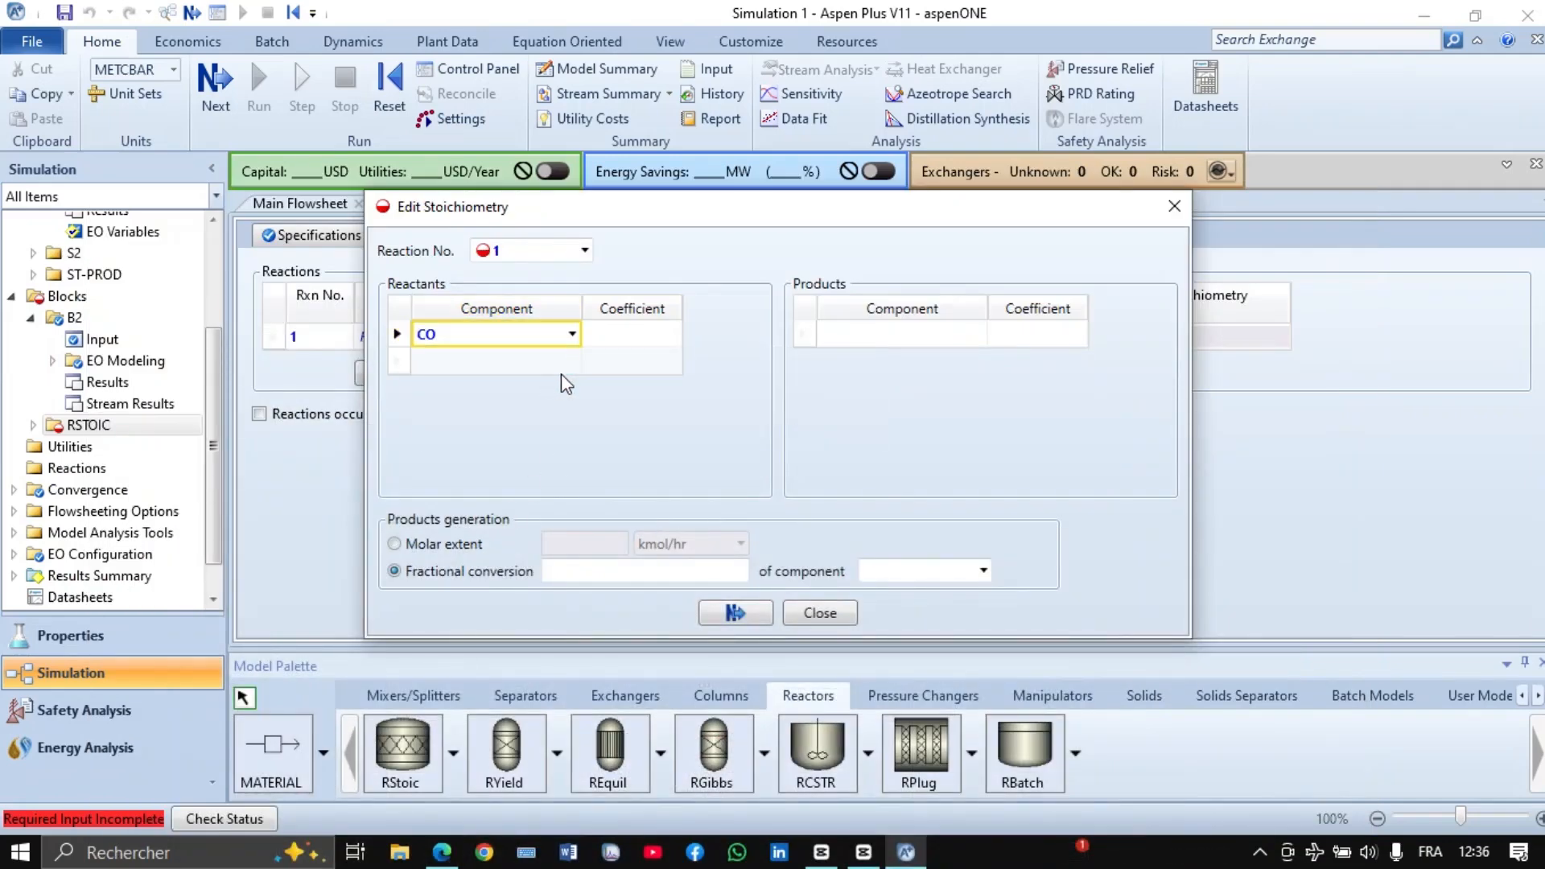
pyautogui.click(570, 361)
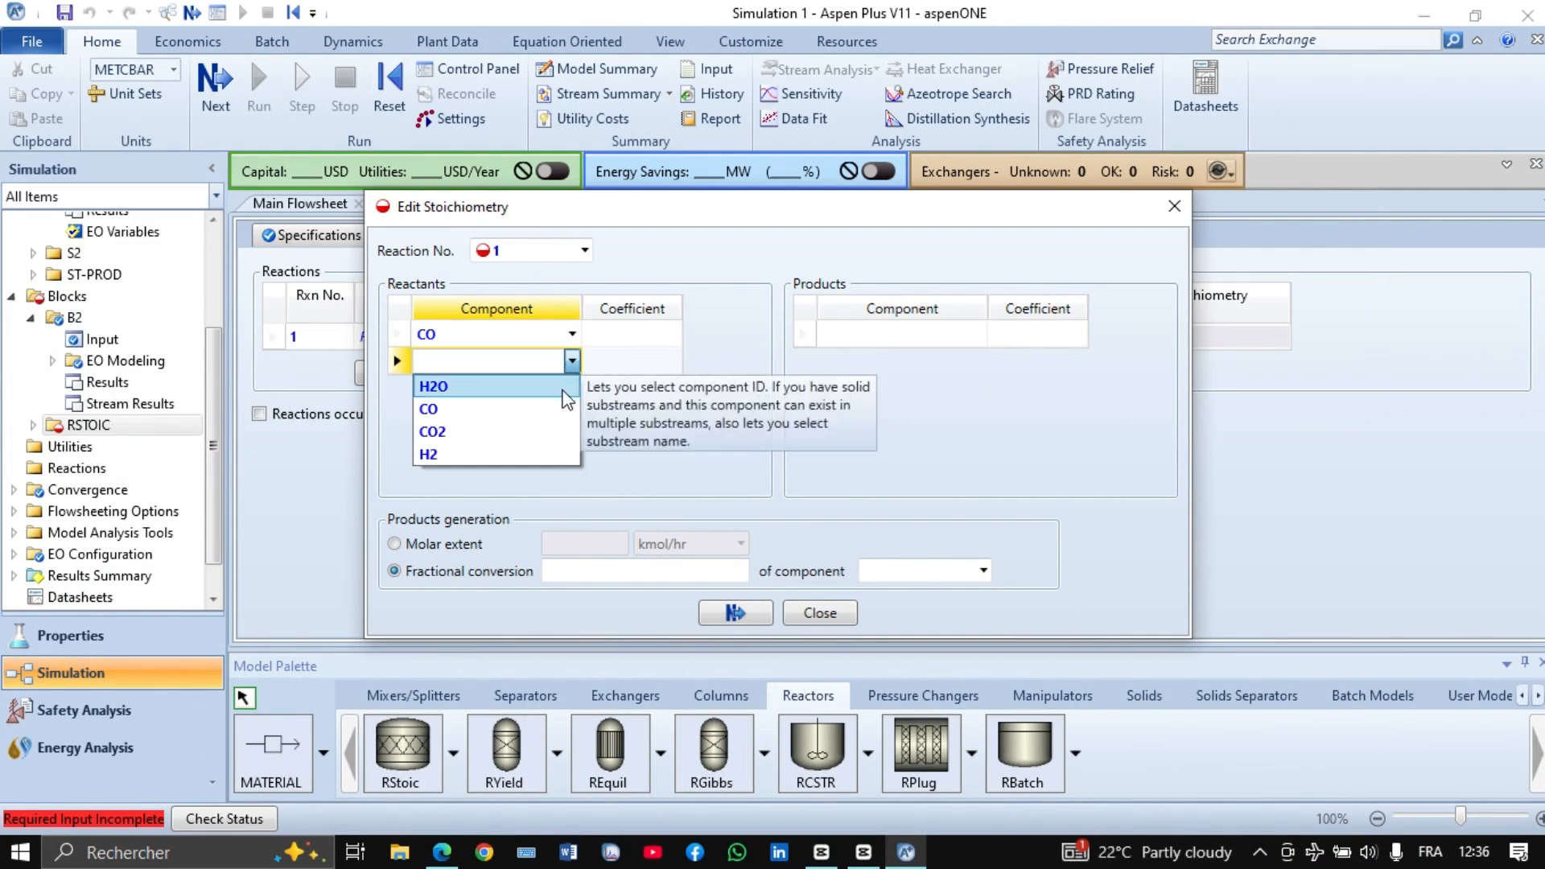
pyautogui.click(438, 387)
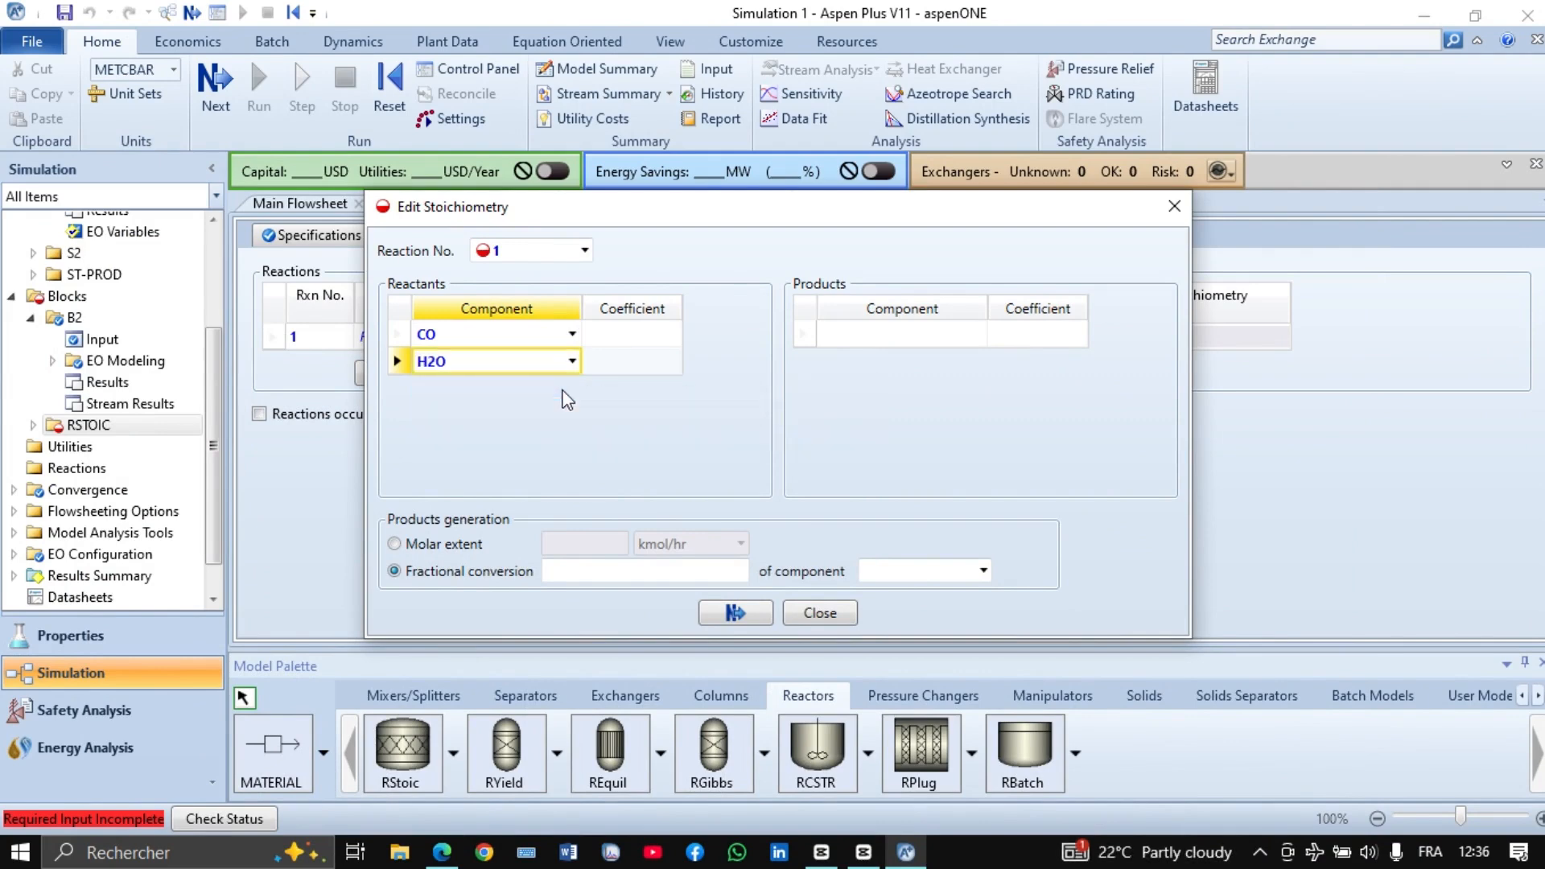
# Set the stoichiometric coefficients of reactants CO and H2O to -1 each
pyautogui.click(642, 333)
pyautogui.write('-1')
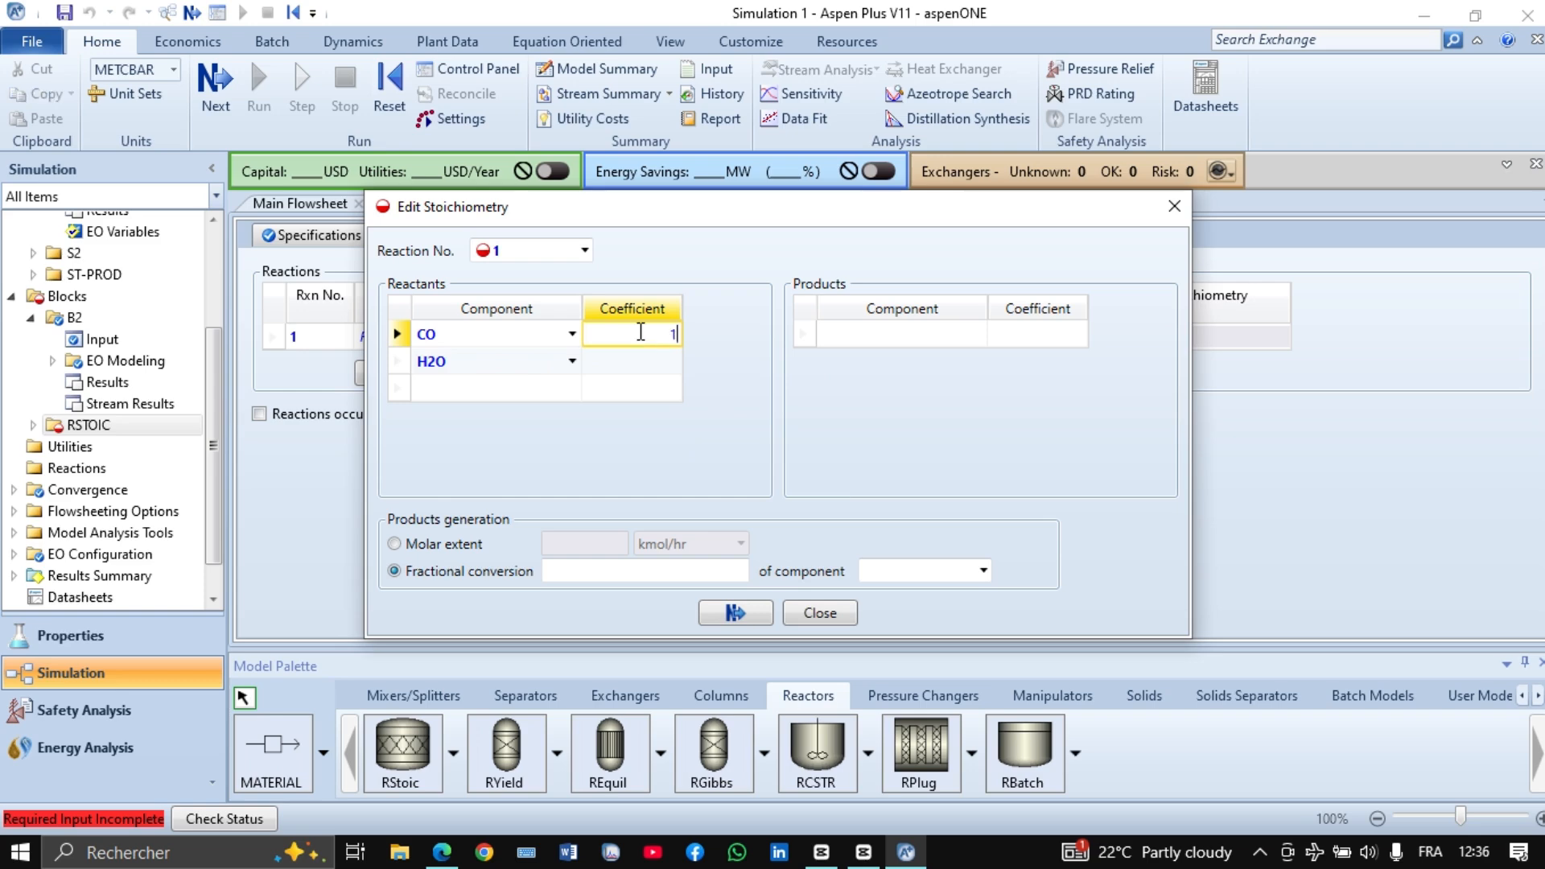
pyautogui.click(644, 361)
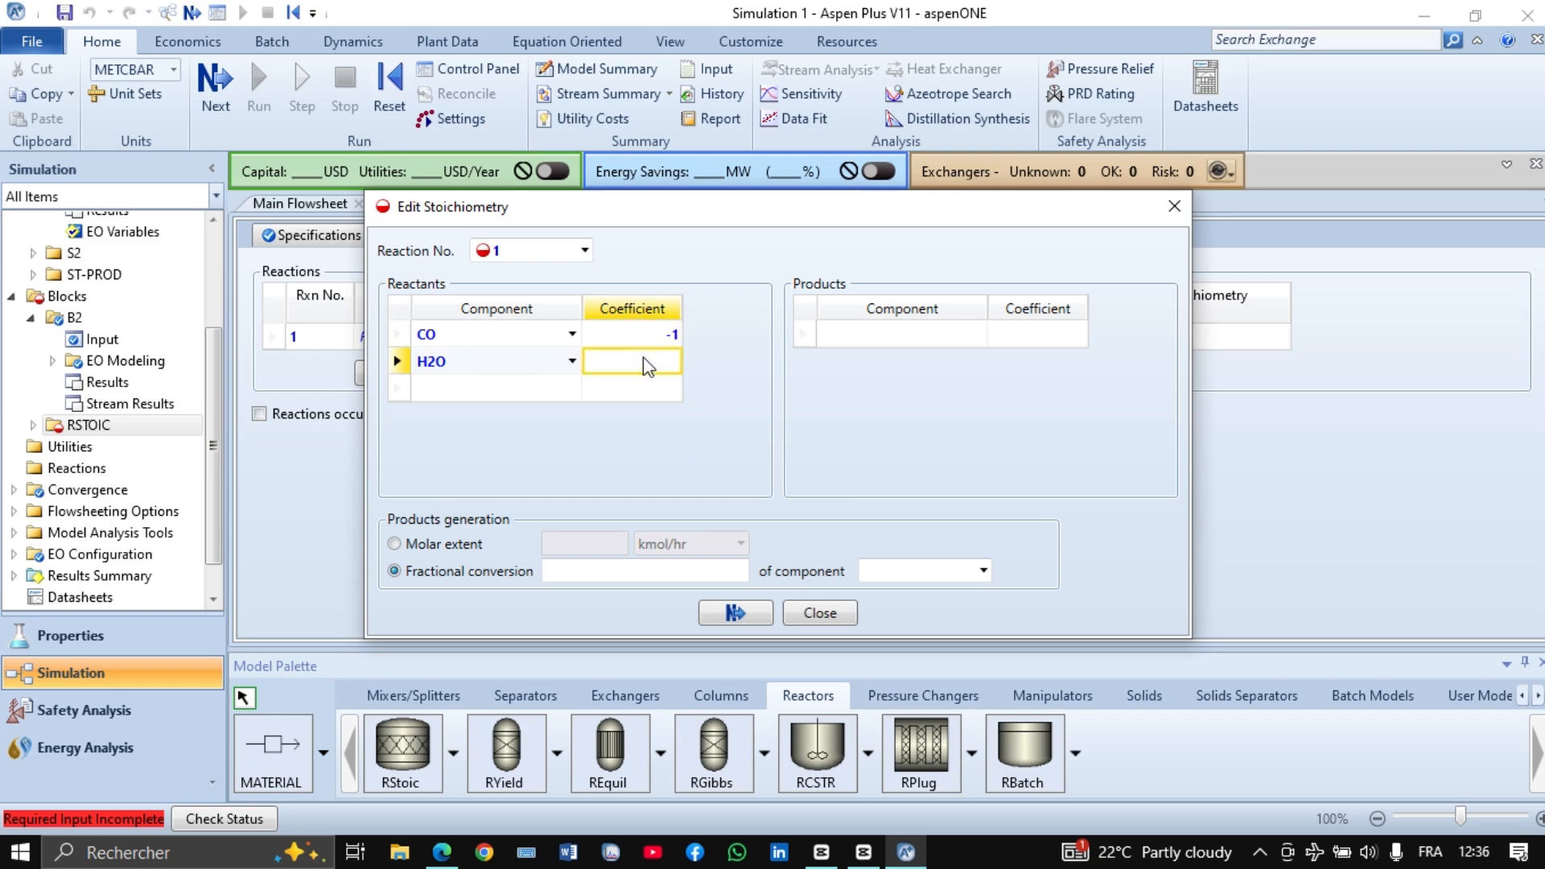
pyautogui.write('-1')
pyautogui.click(696, 414)
# Add CO2 and H2 as the products of reaction 1, each with a coefficient of 1
pyautogui.click(977, 335)
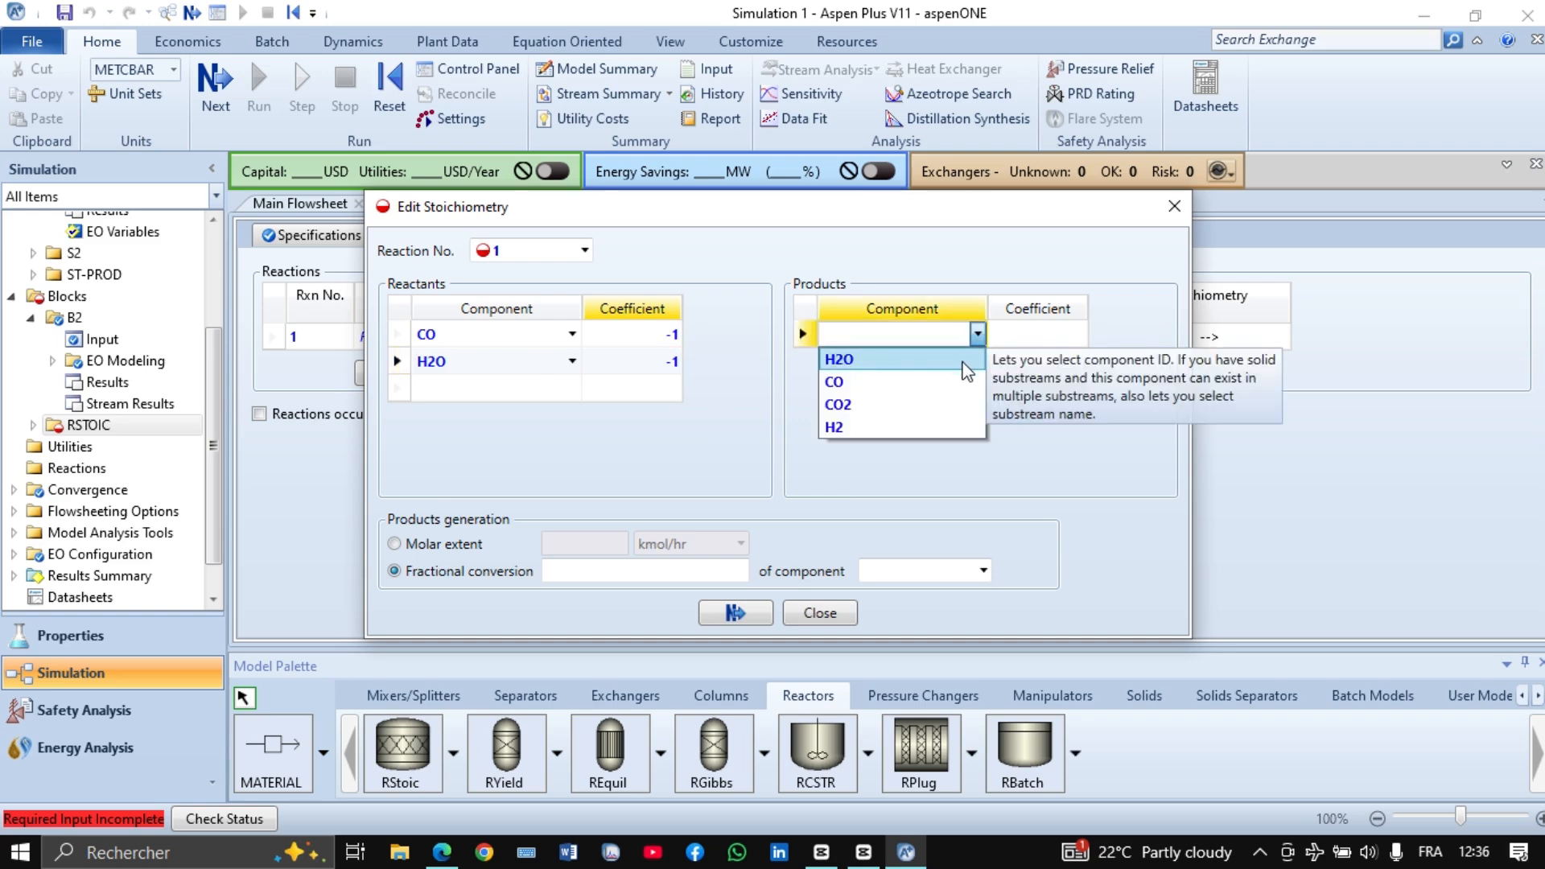
pyautogui.click(950, 402)
pyautogui.click(977, 362)
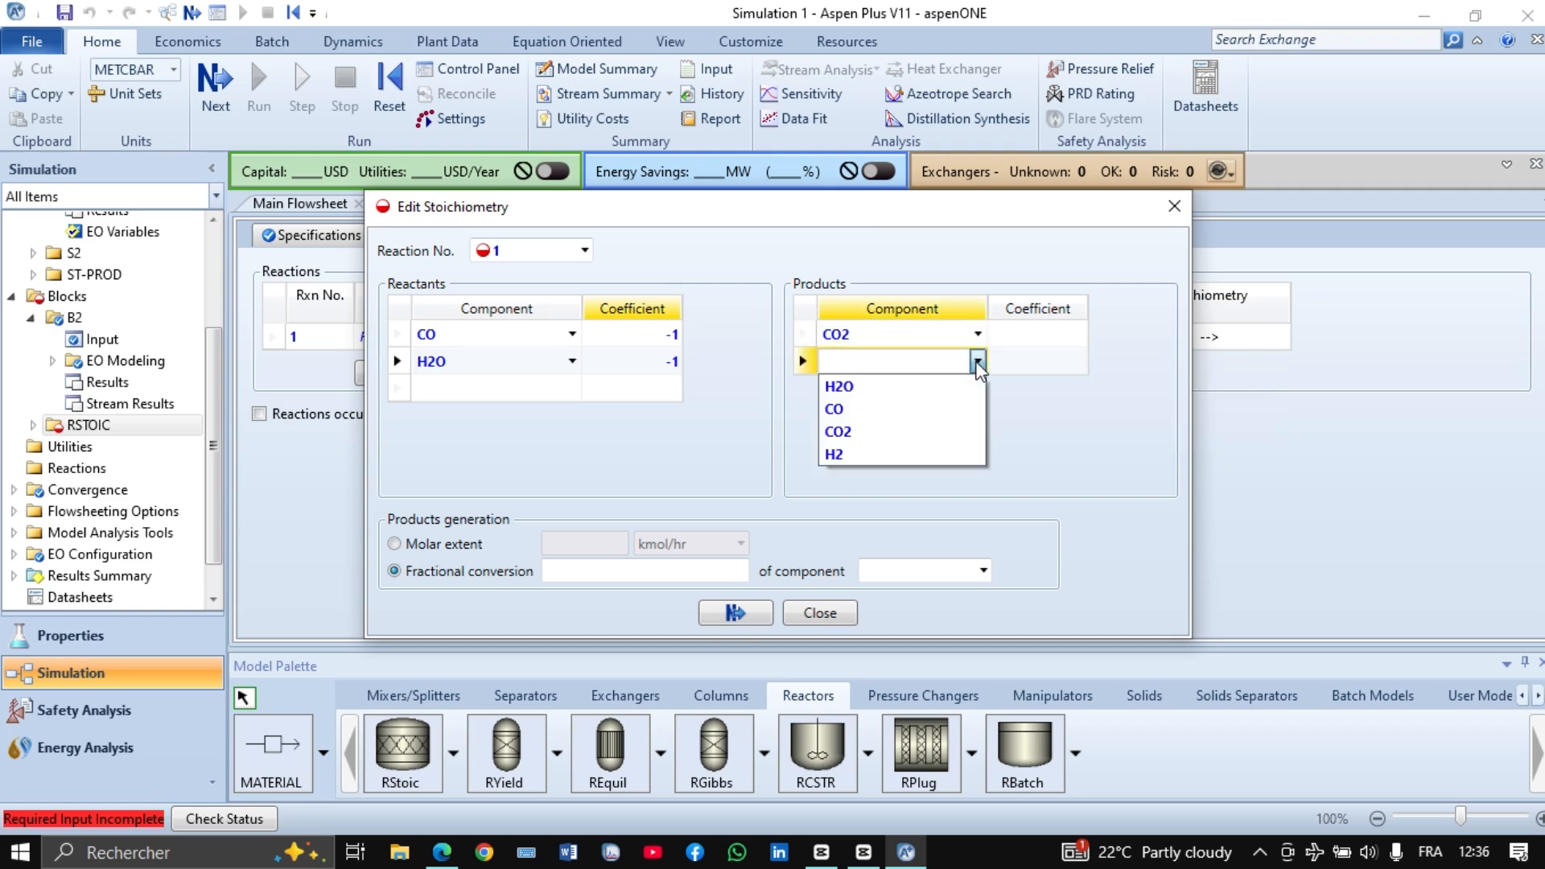
pyautogui.click(931, 456)
pyautogui.click(1043, 342)
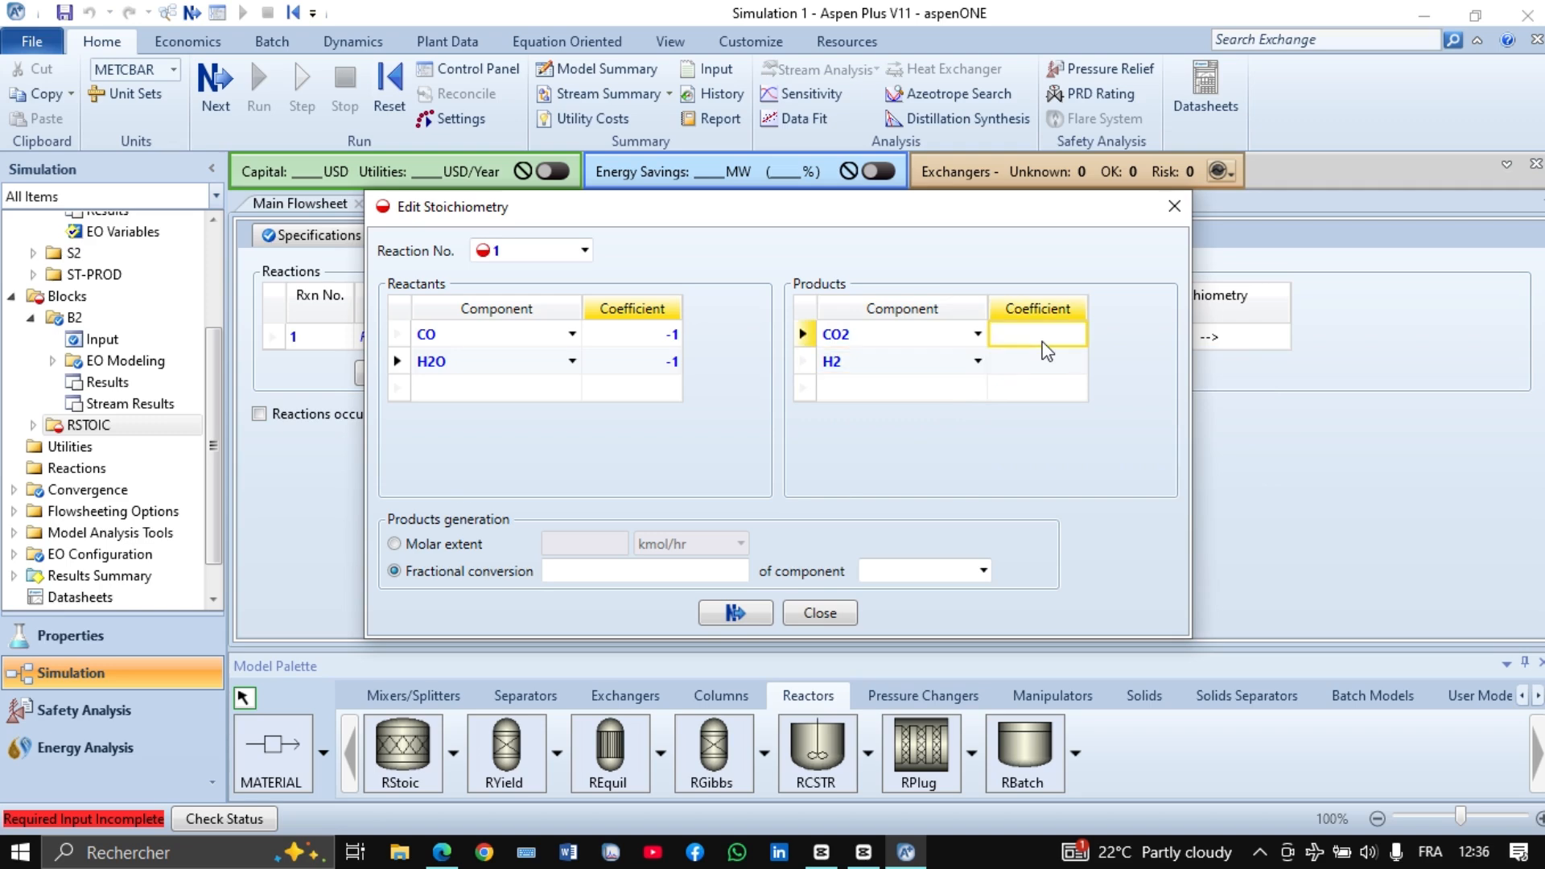
pyautogui.write('1')
pyautogui.click(1036, 367)
pyautogui.write('1')
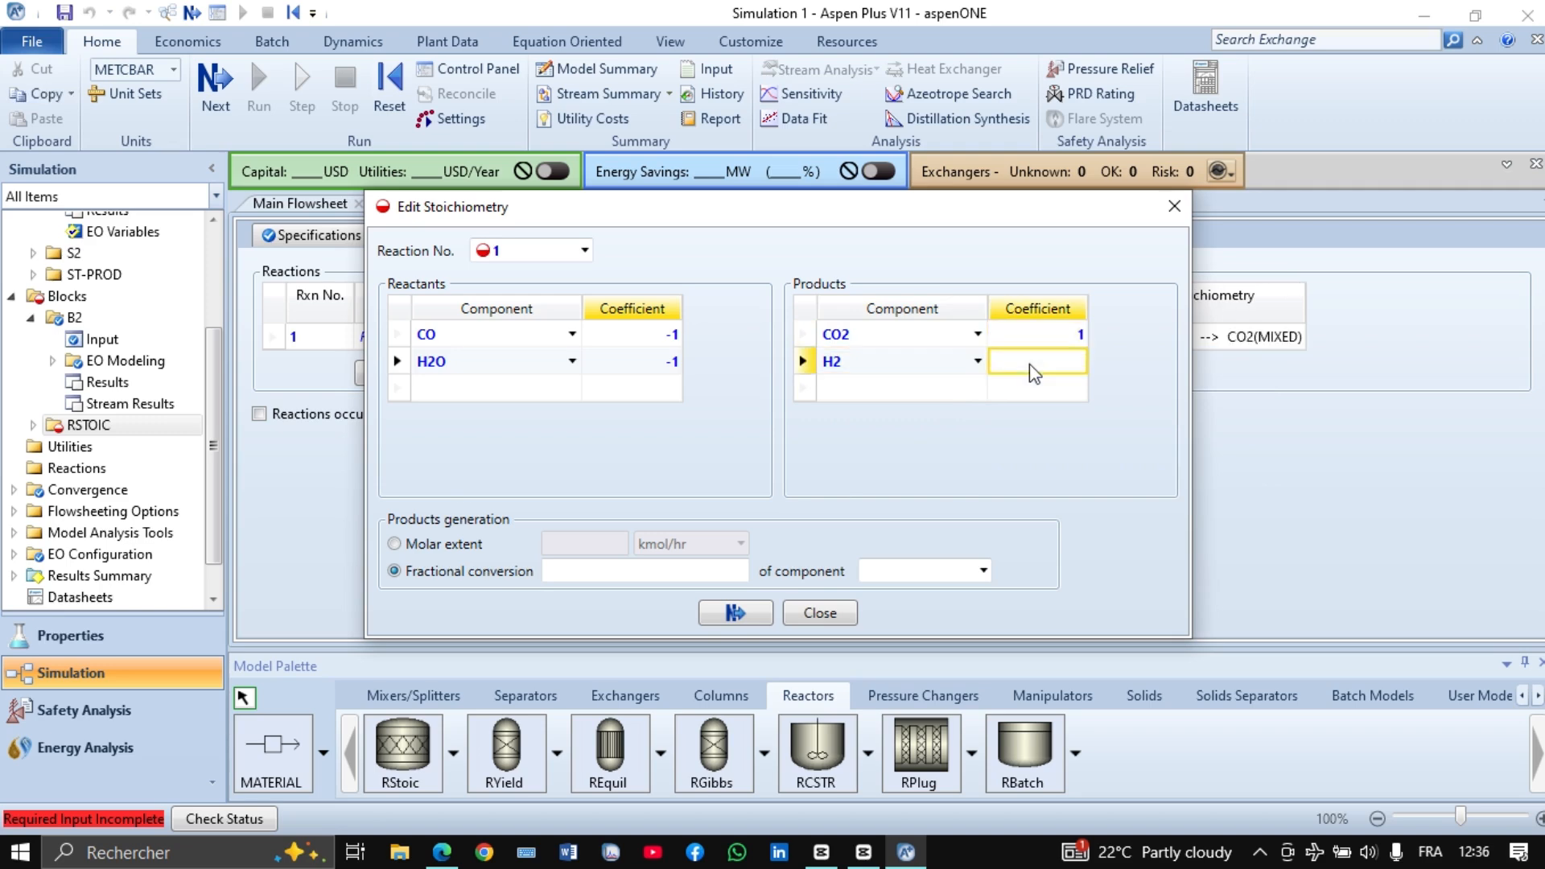
pyautogui.press('Return')
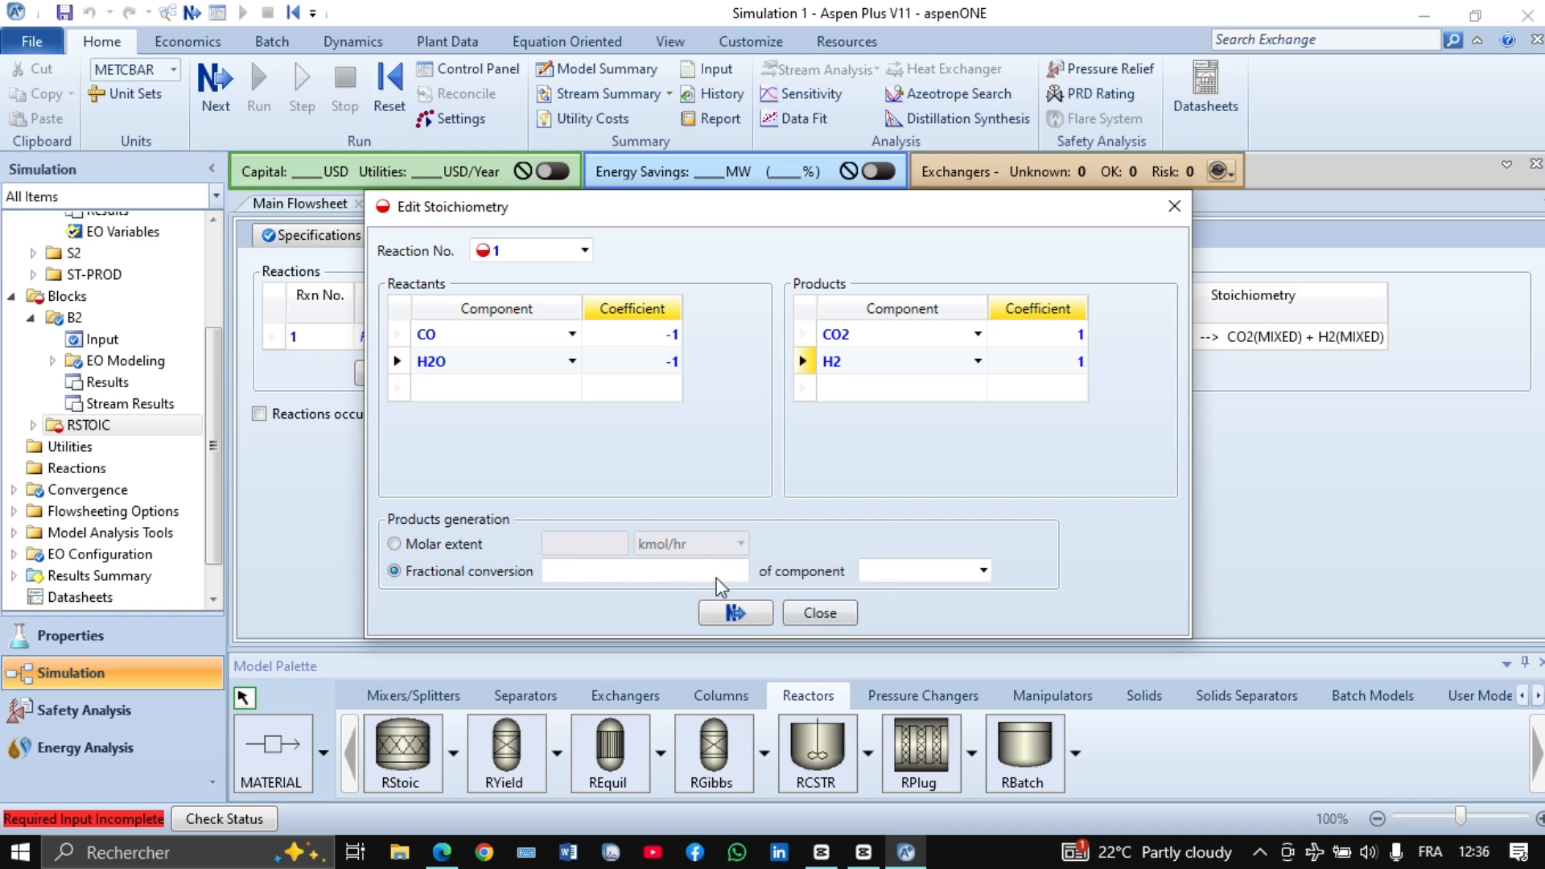
# Check the required conversion in the PDF, set the fractional conversion to 0,92 of component CO, and close the stoichiometry editor
pyautogui.click(445, 855)
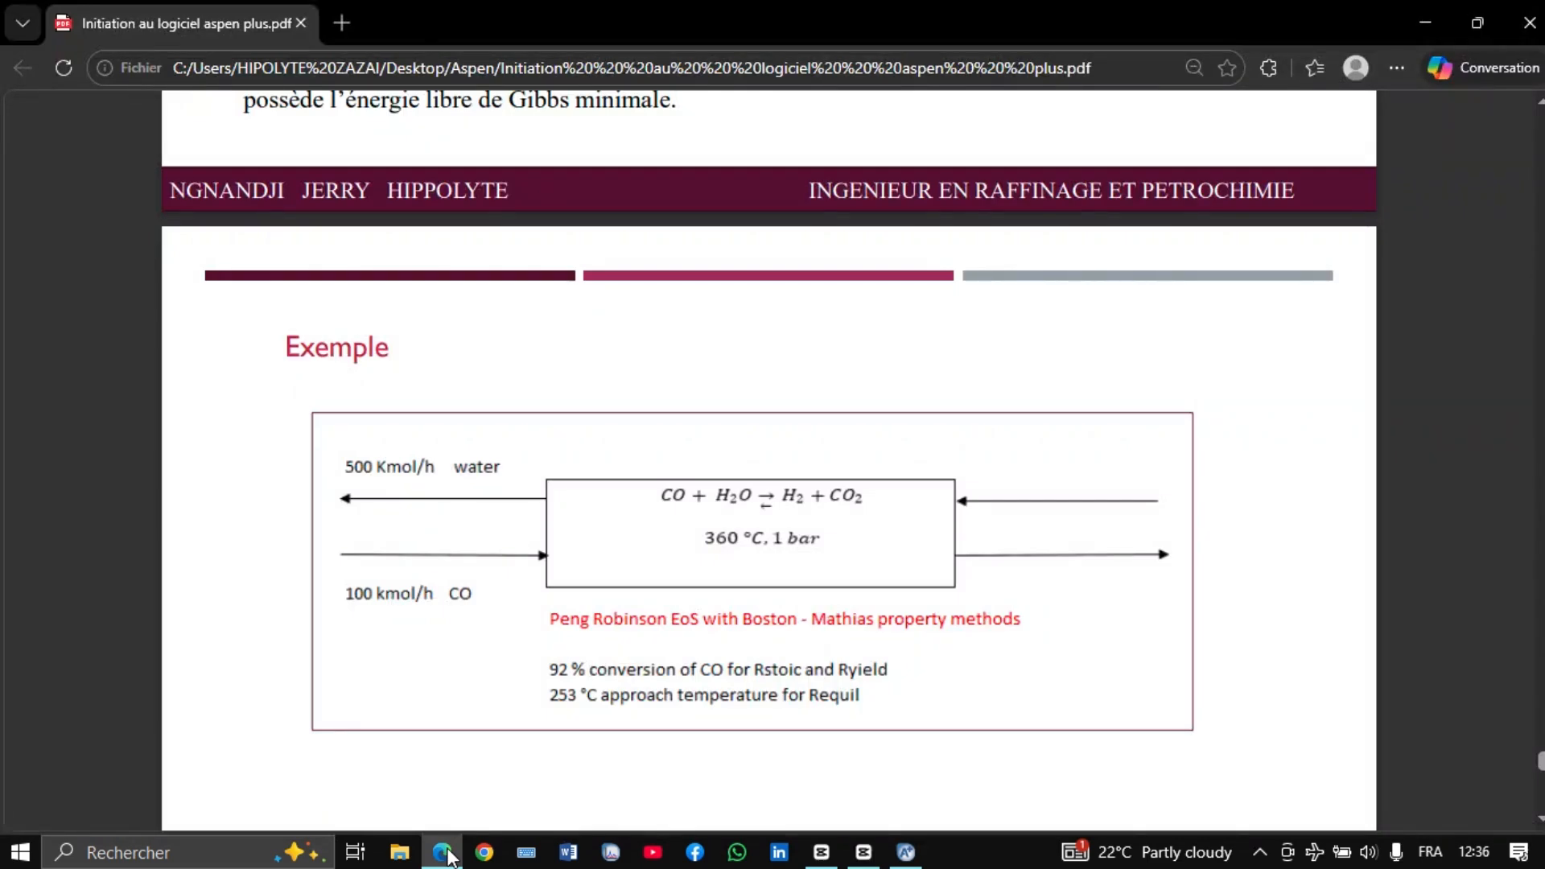
pyautogui.click(445, 855)
pyautogui.click(685, 565)
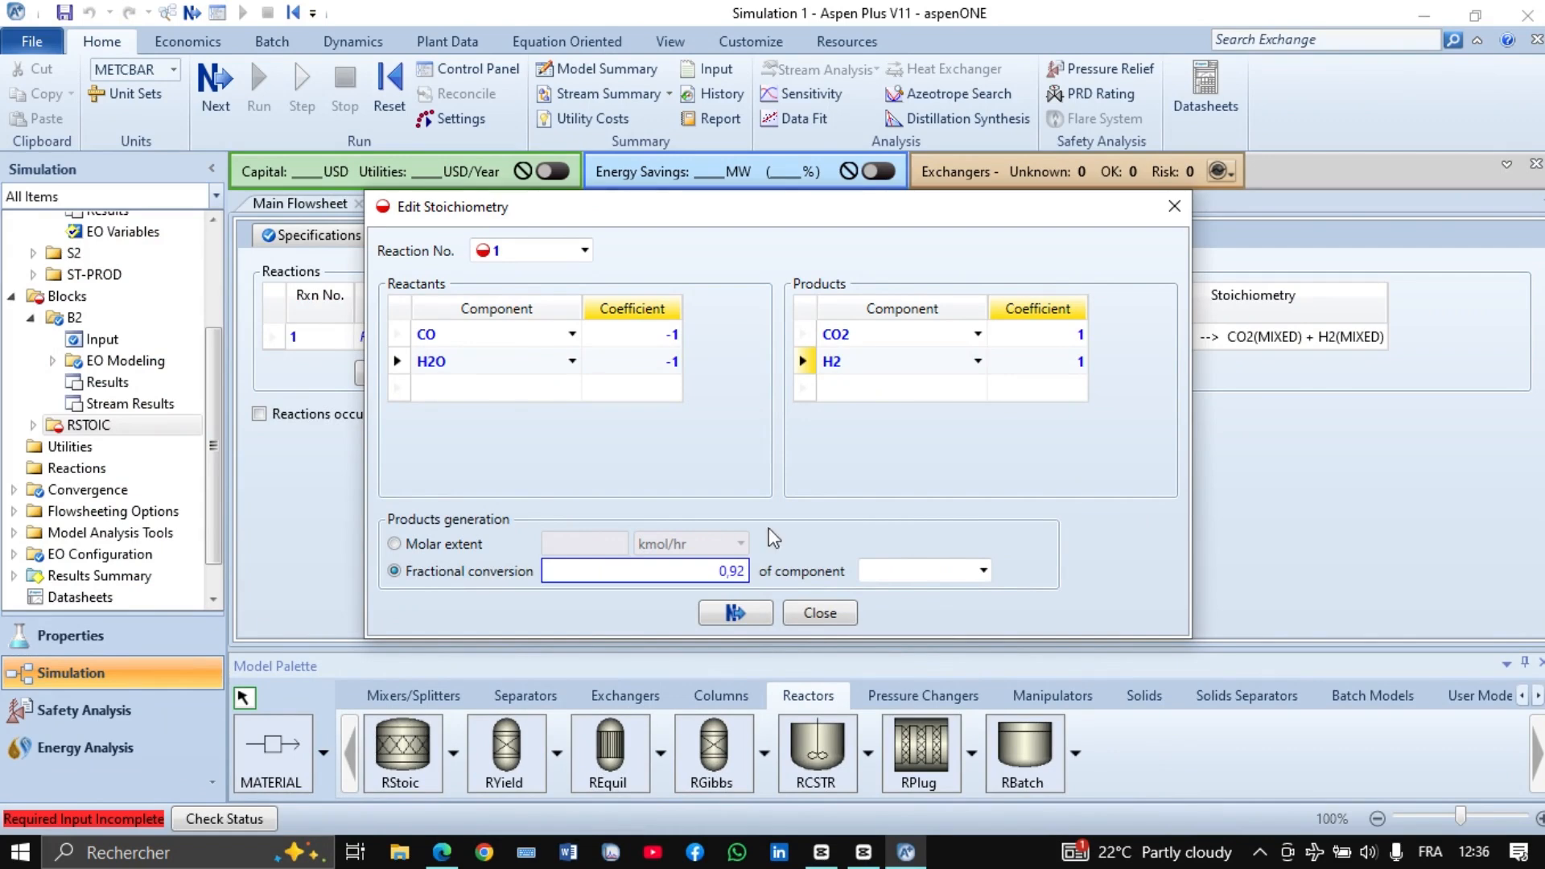
pyautogui.click(983, 571)
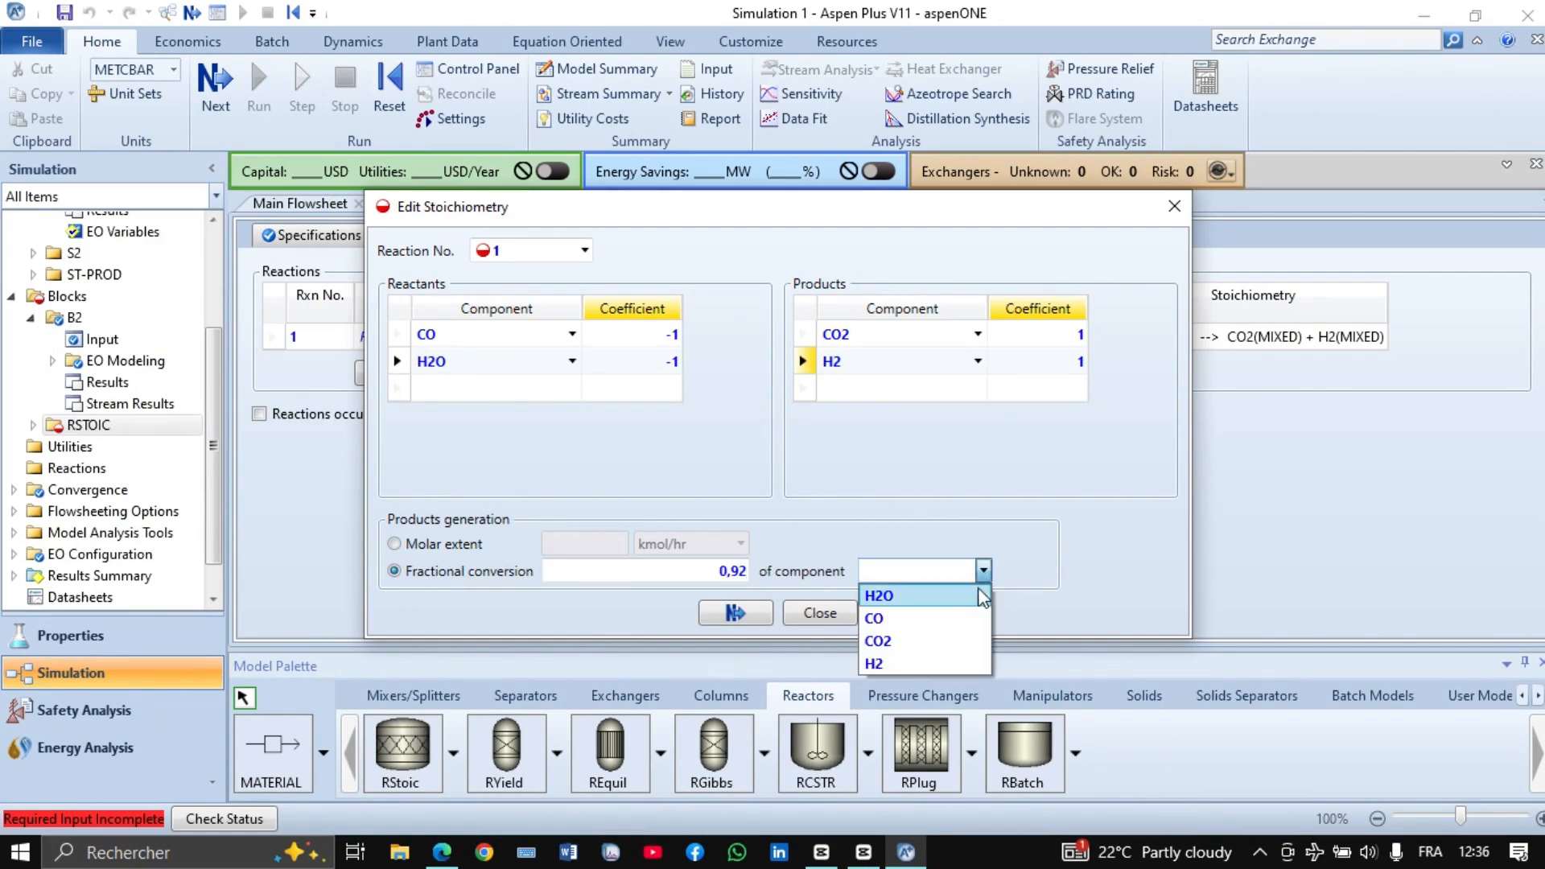
pyautogui.click(966, 618)
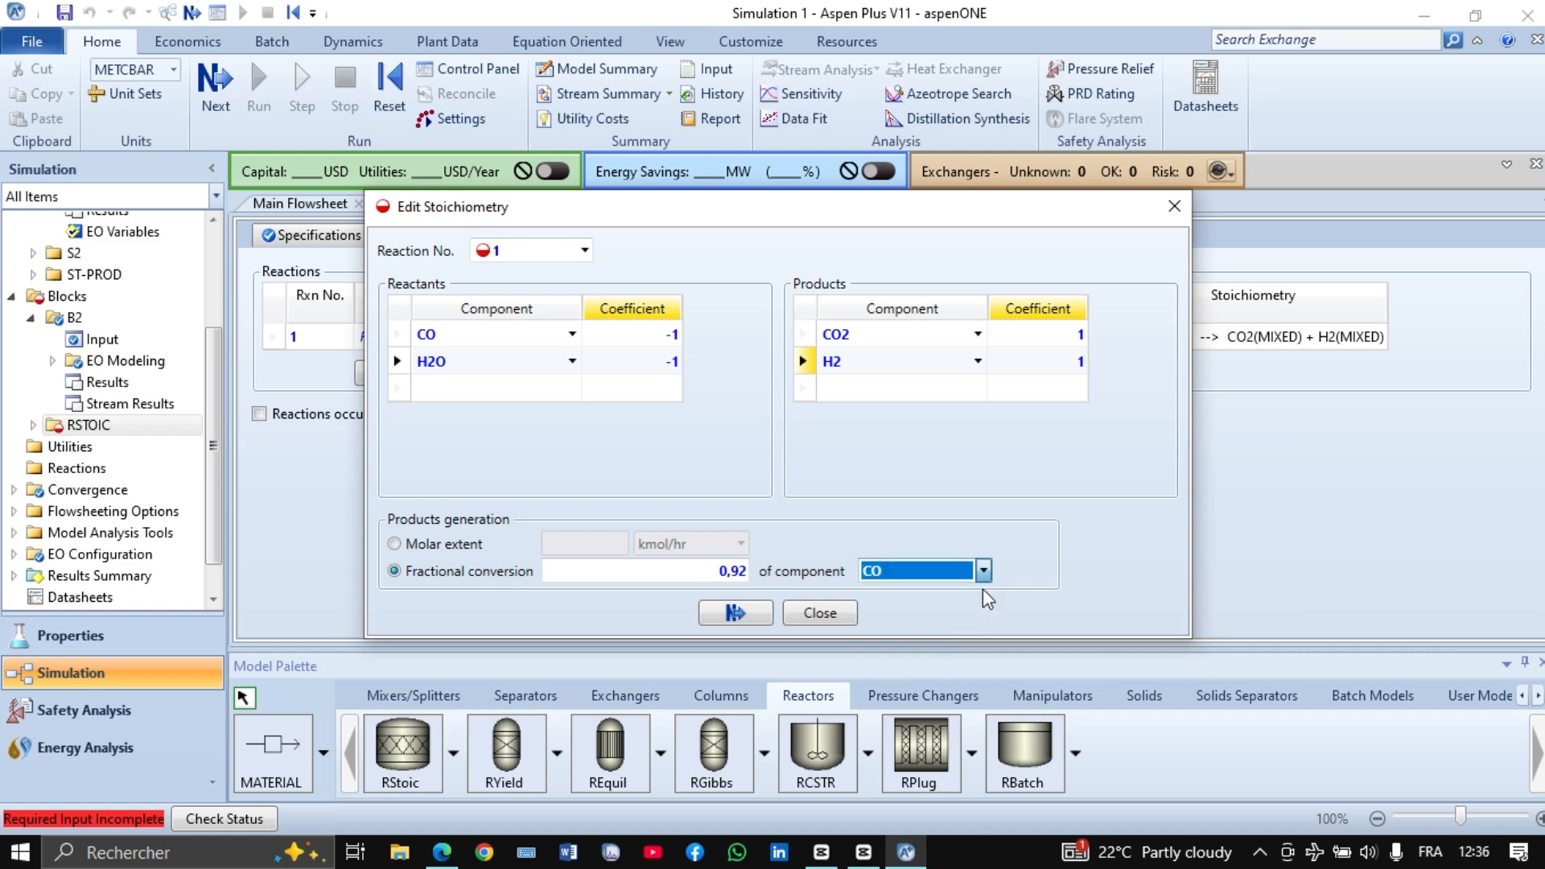
pyautogui.click(1042, 493)
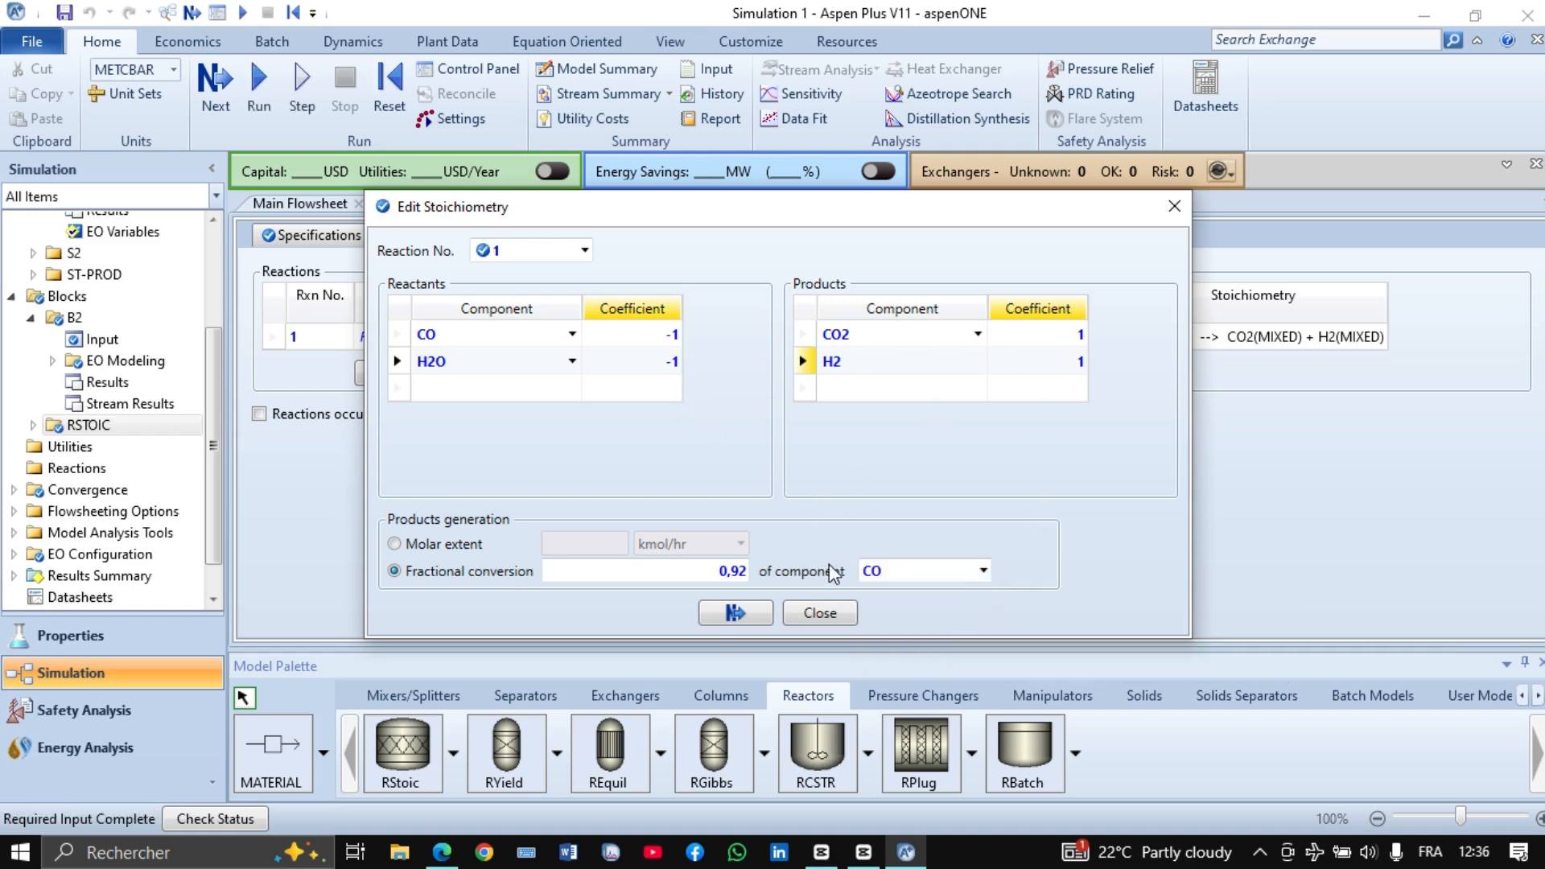
pyautogui.click(833, 618)
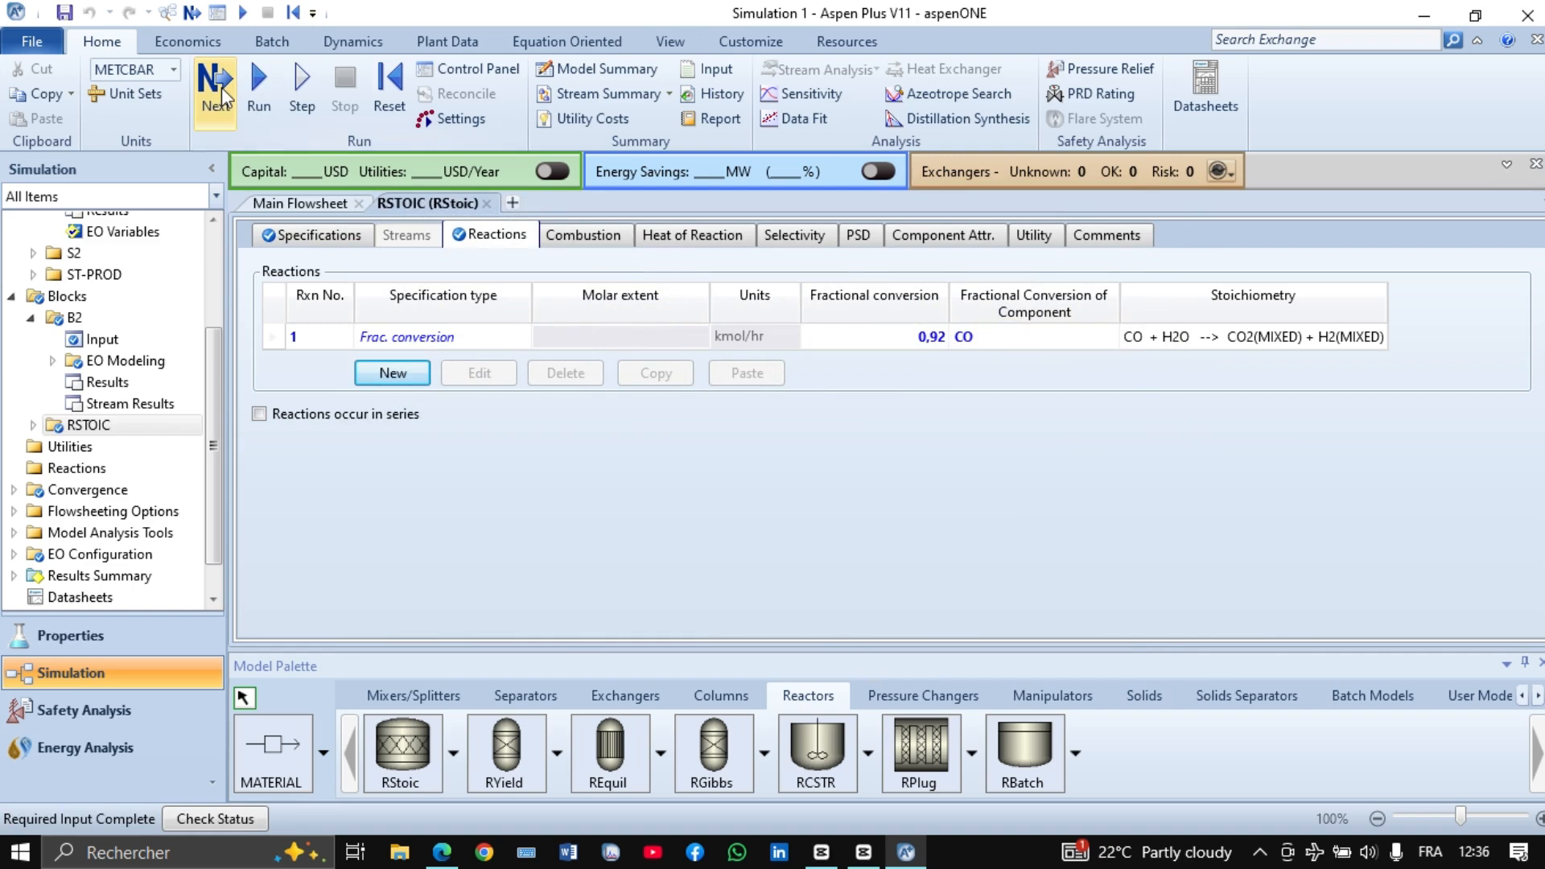
# Run the simulation and open the stream results of the RSTOIC block
pyautogui.click(259, 88)
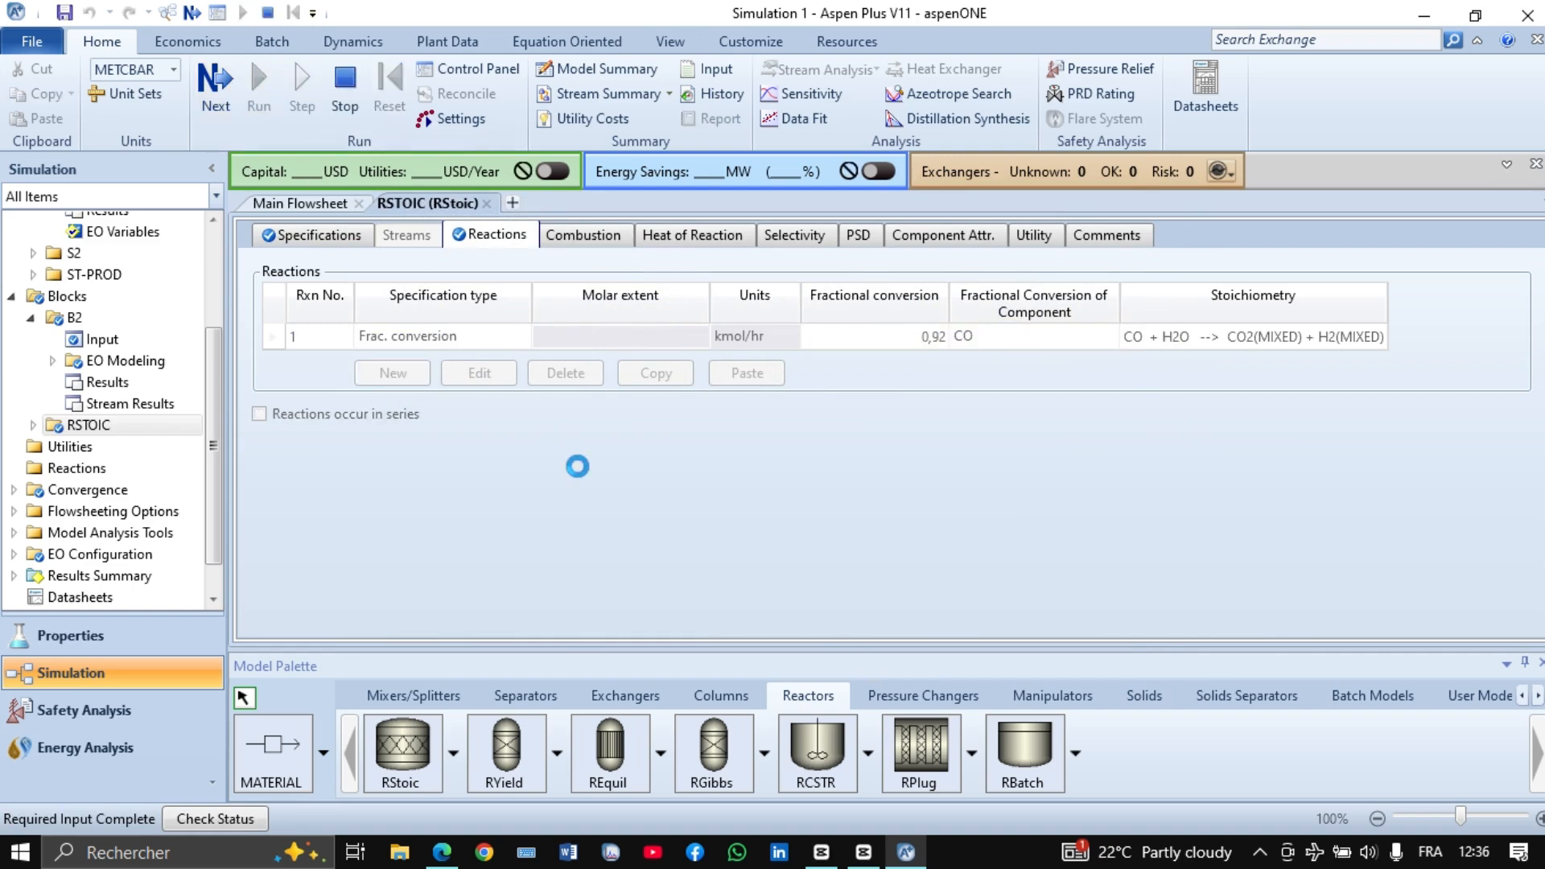
pyautogui.click(32, 425)
pyautogui.scroll(-1, 134, 537)
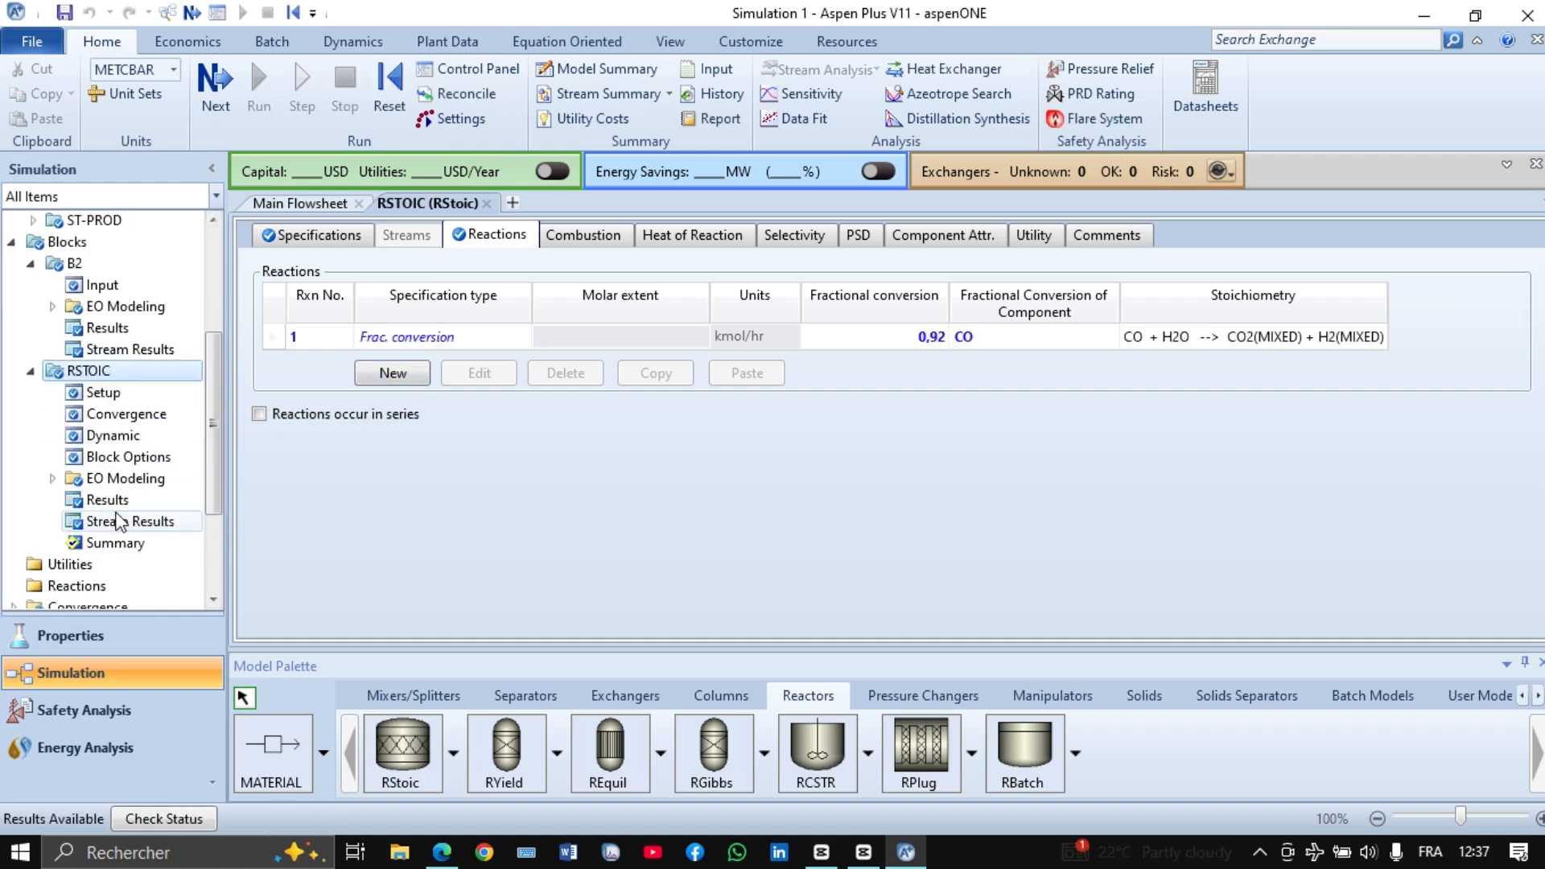
pyautogui.click(117, 522)
pyautogui.click(117, 522)
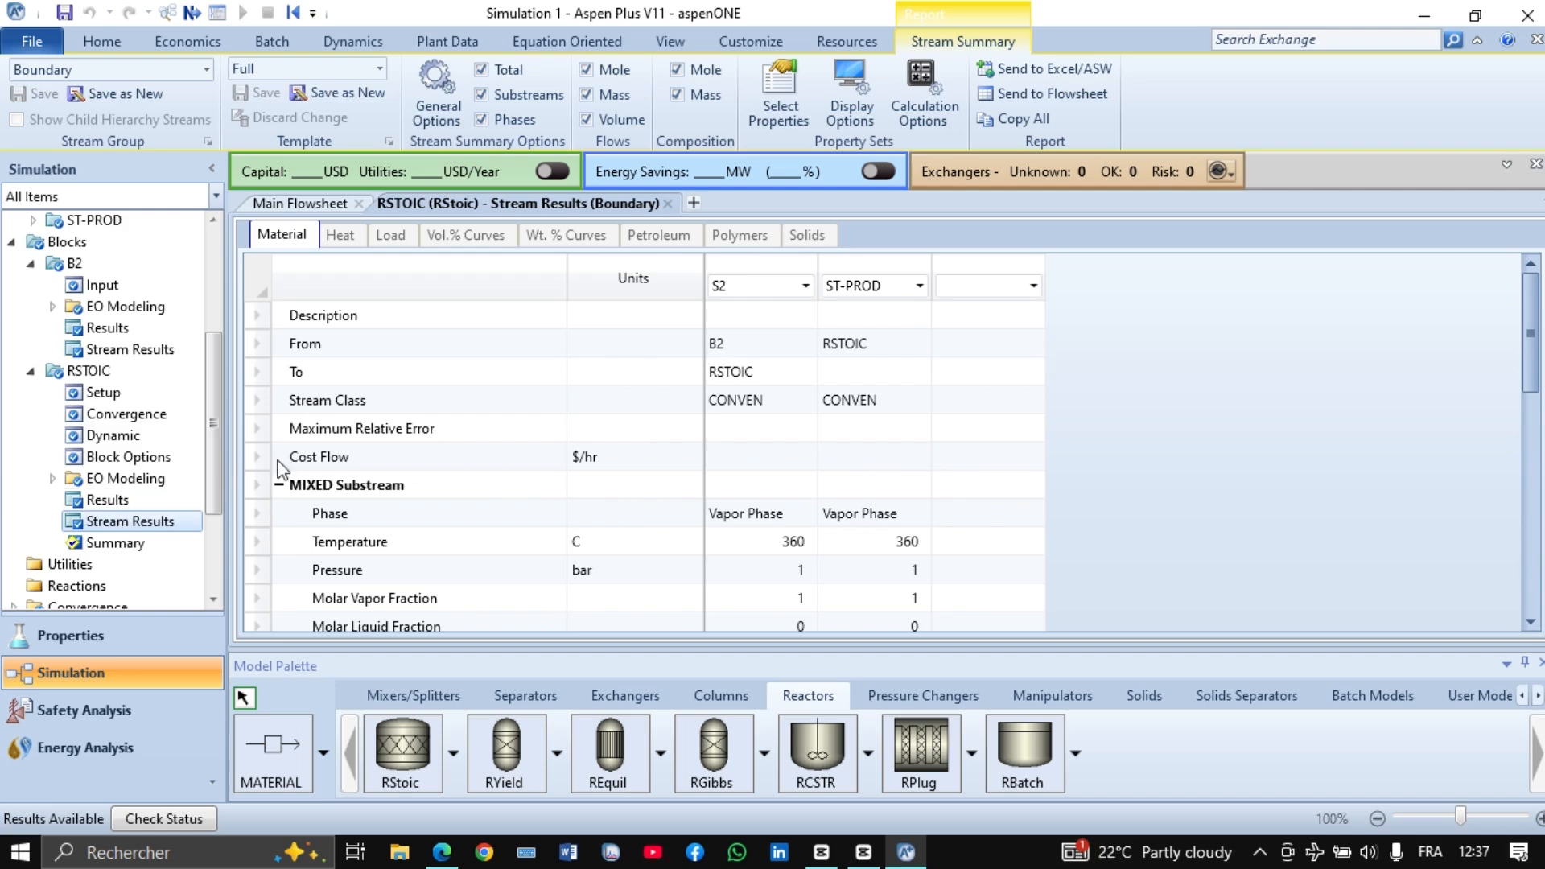
# Show the FEED stream in place of S2 in the stream results table, alongside ST-PROD
pyautogui.click(805, 285)
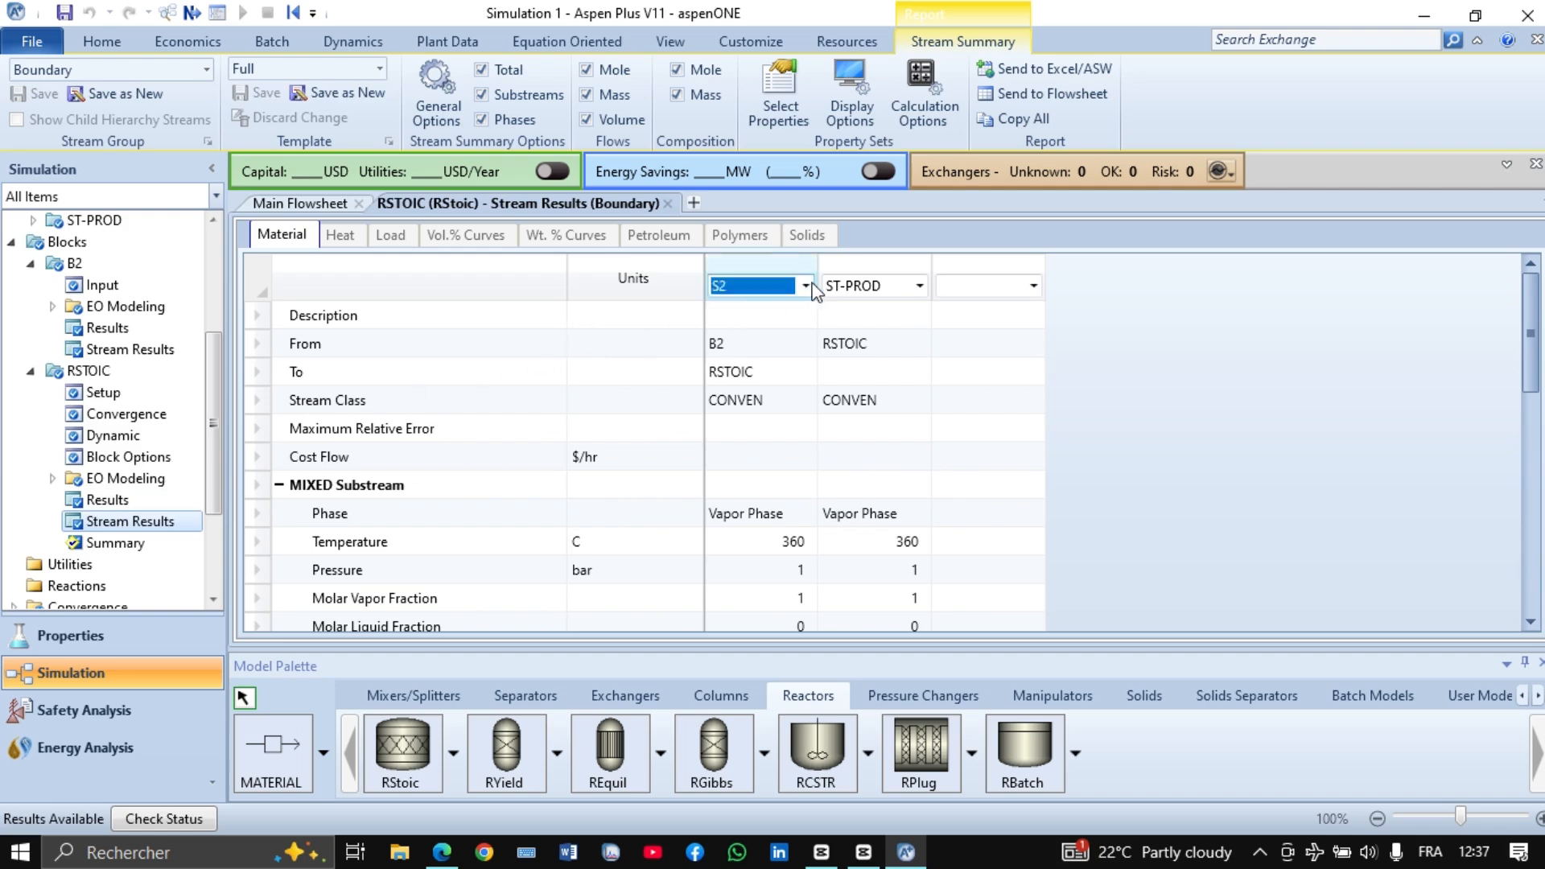
pyautogui.click(788, 311)
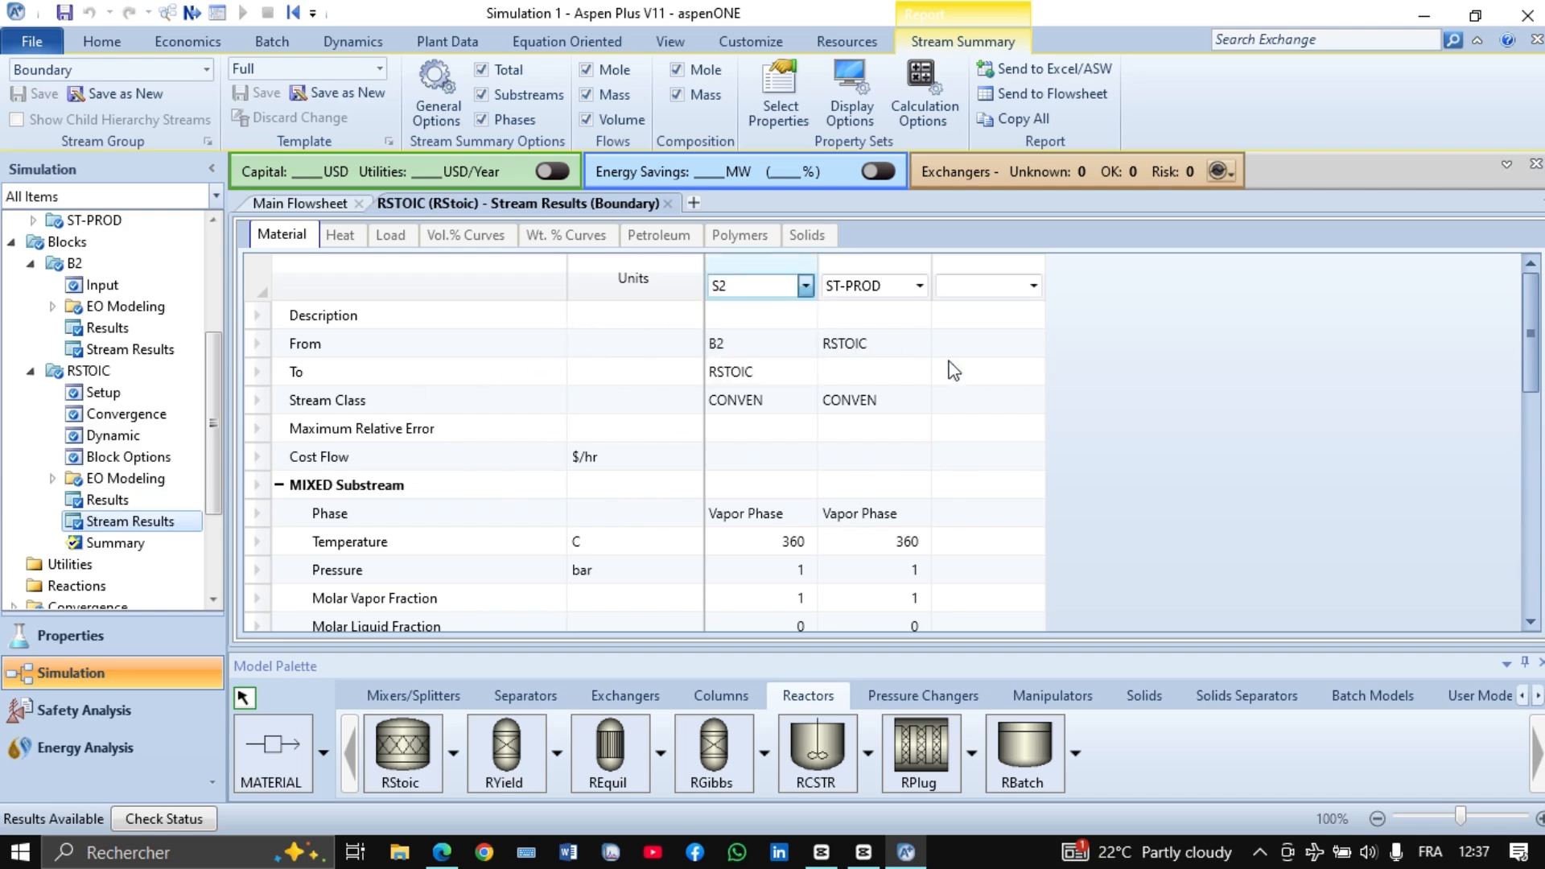
pyautogui.scroll(-2, 757, 409)
pyautogui.scroll(2, 756, 409)
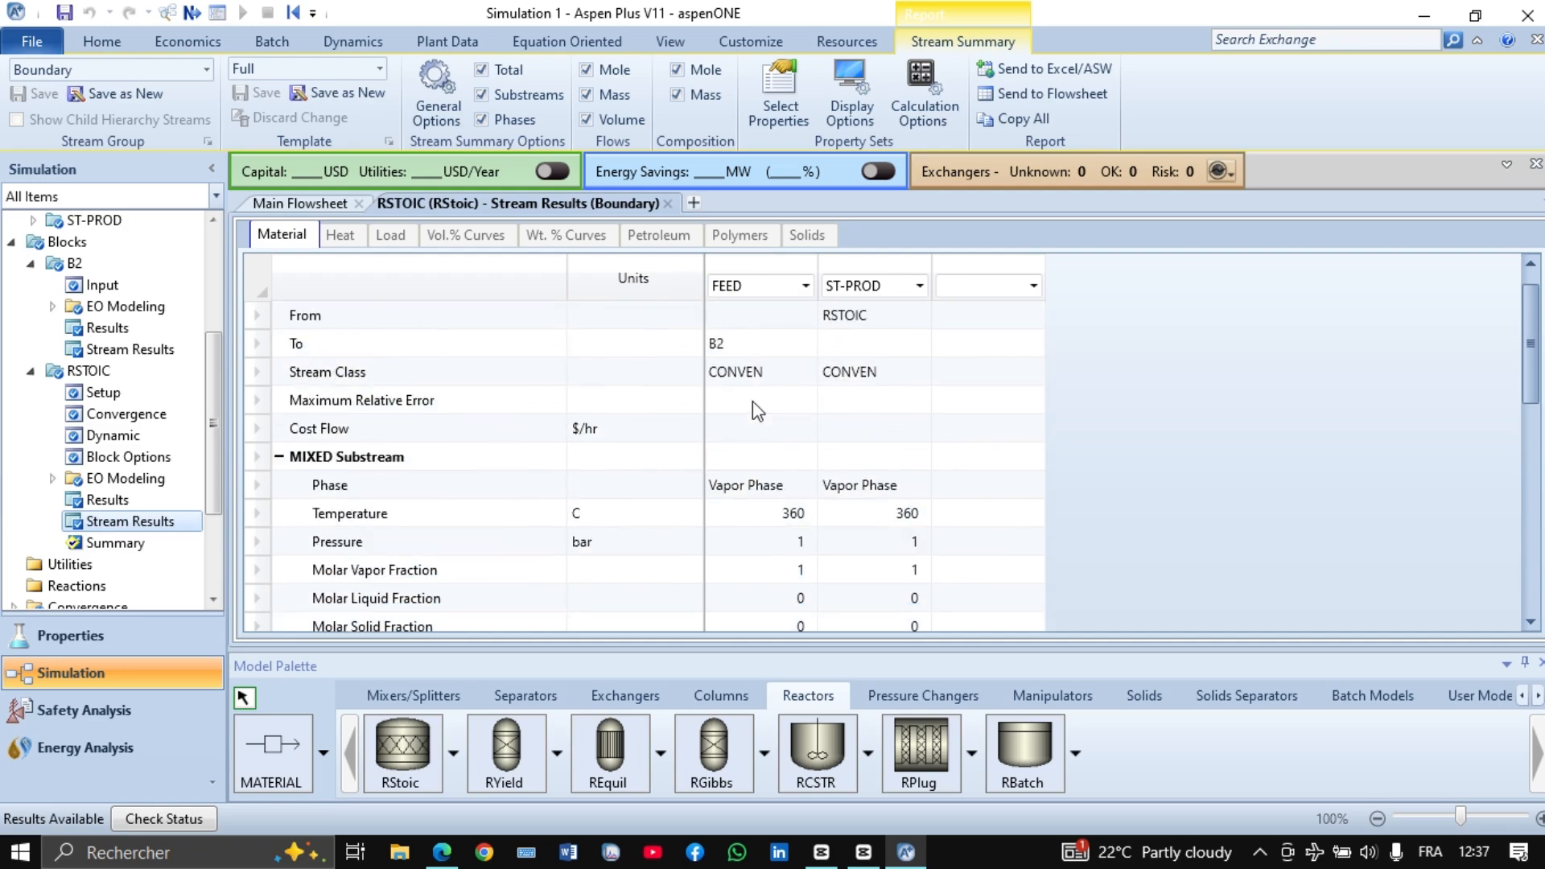
# Expand the mole flows and mole fractions and compare each component between FEED and ST-PROD
pyautogui.scroll(-6, 752, 402)
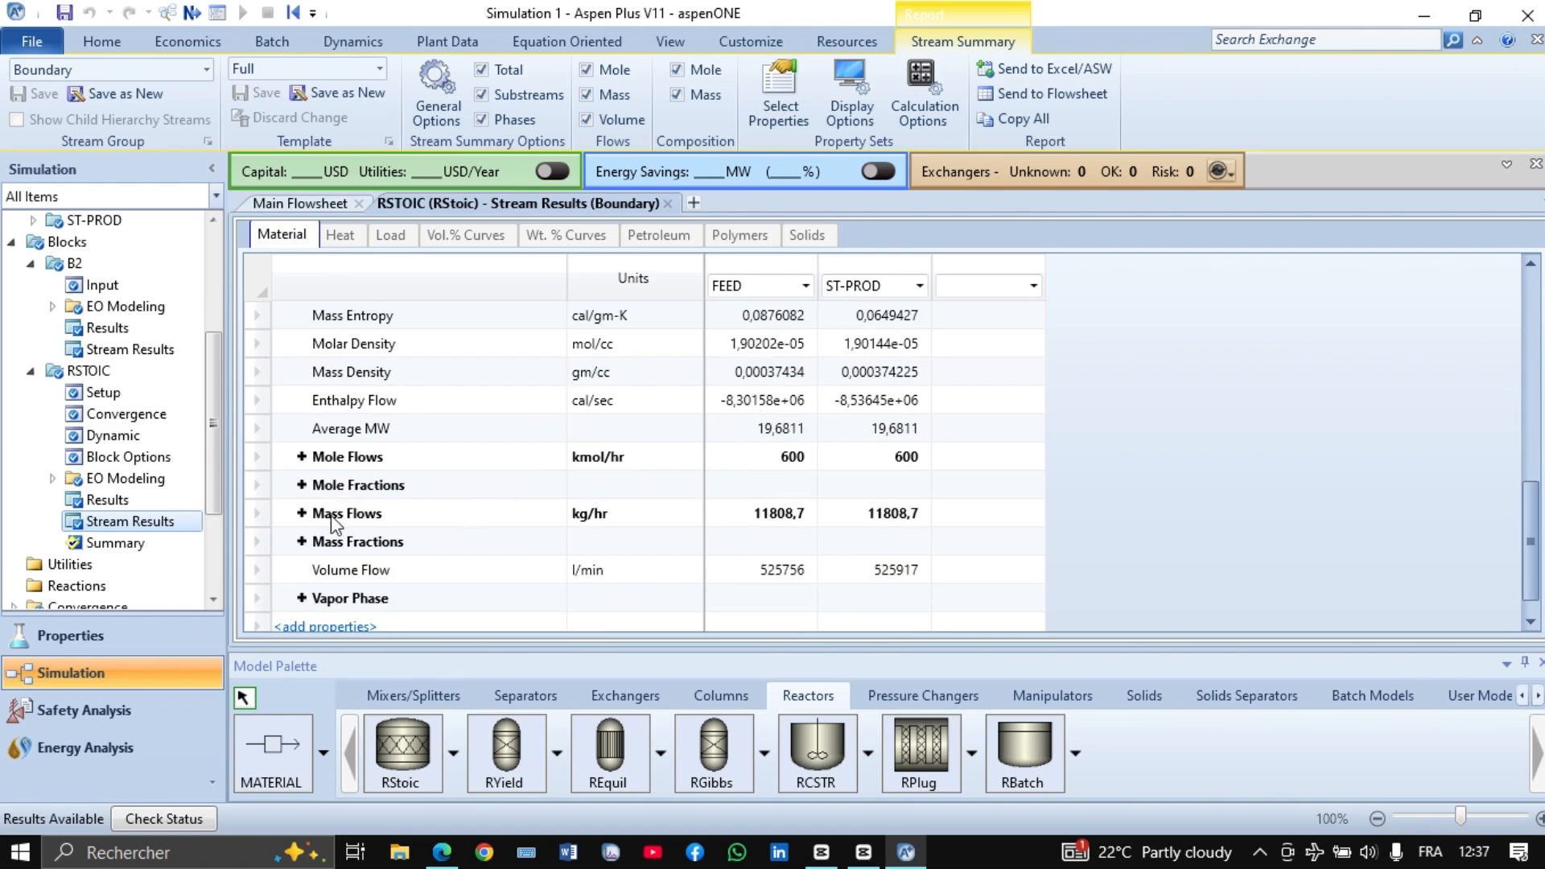
pyautogui.click(301, 458)
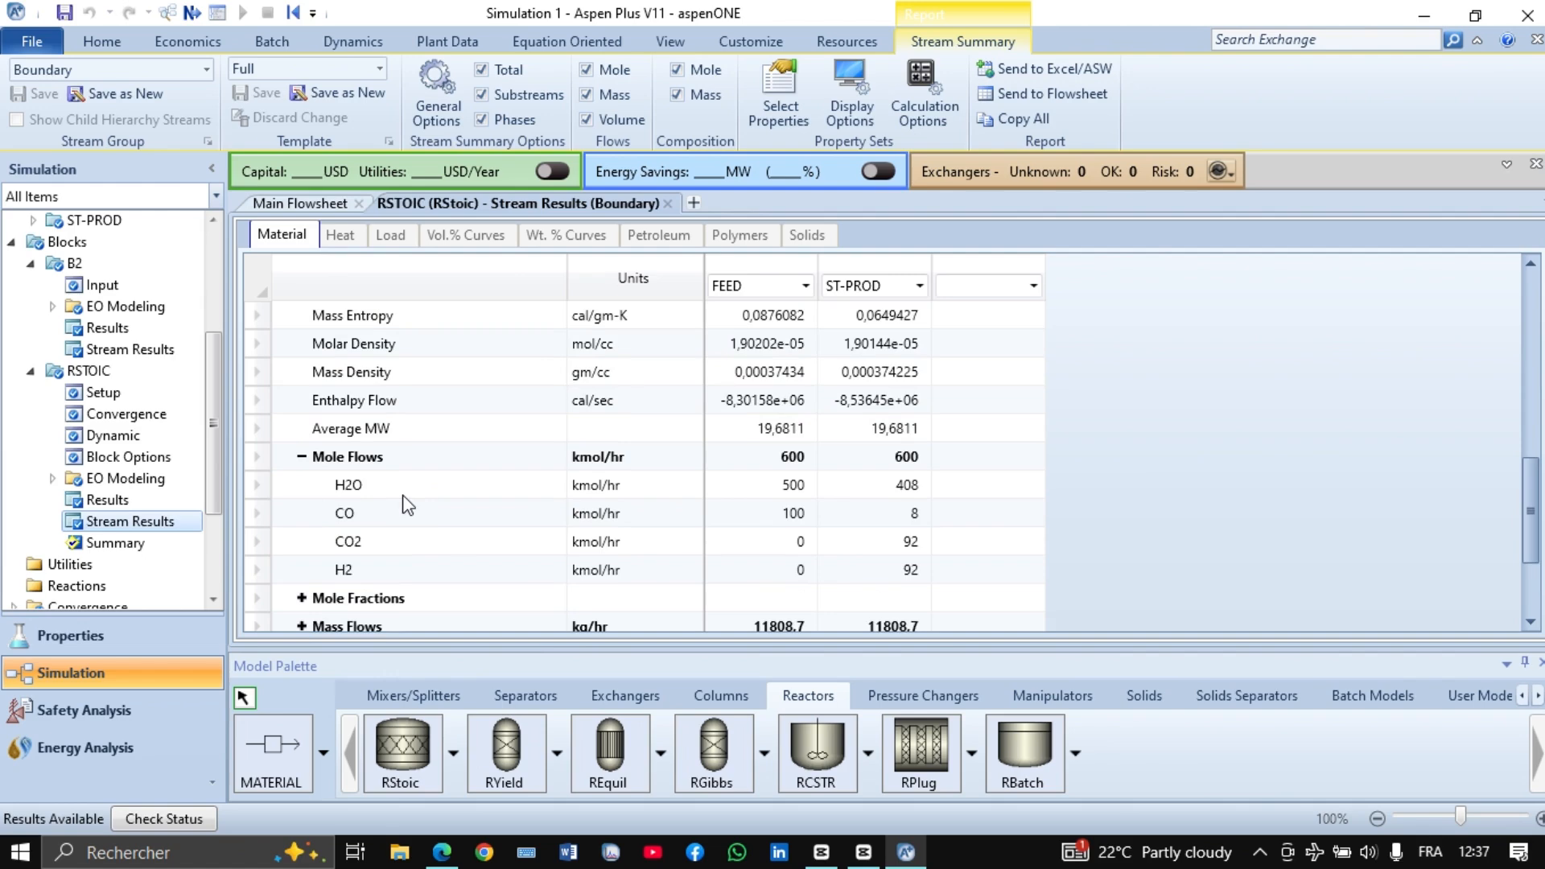
pyautogui.scroll(-1, 408, 505)
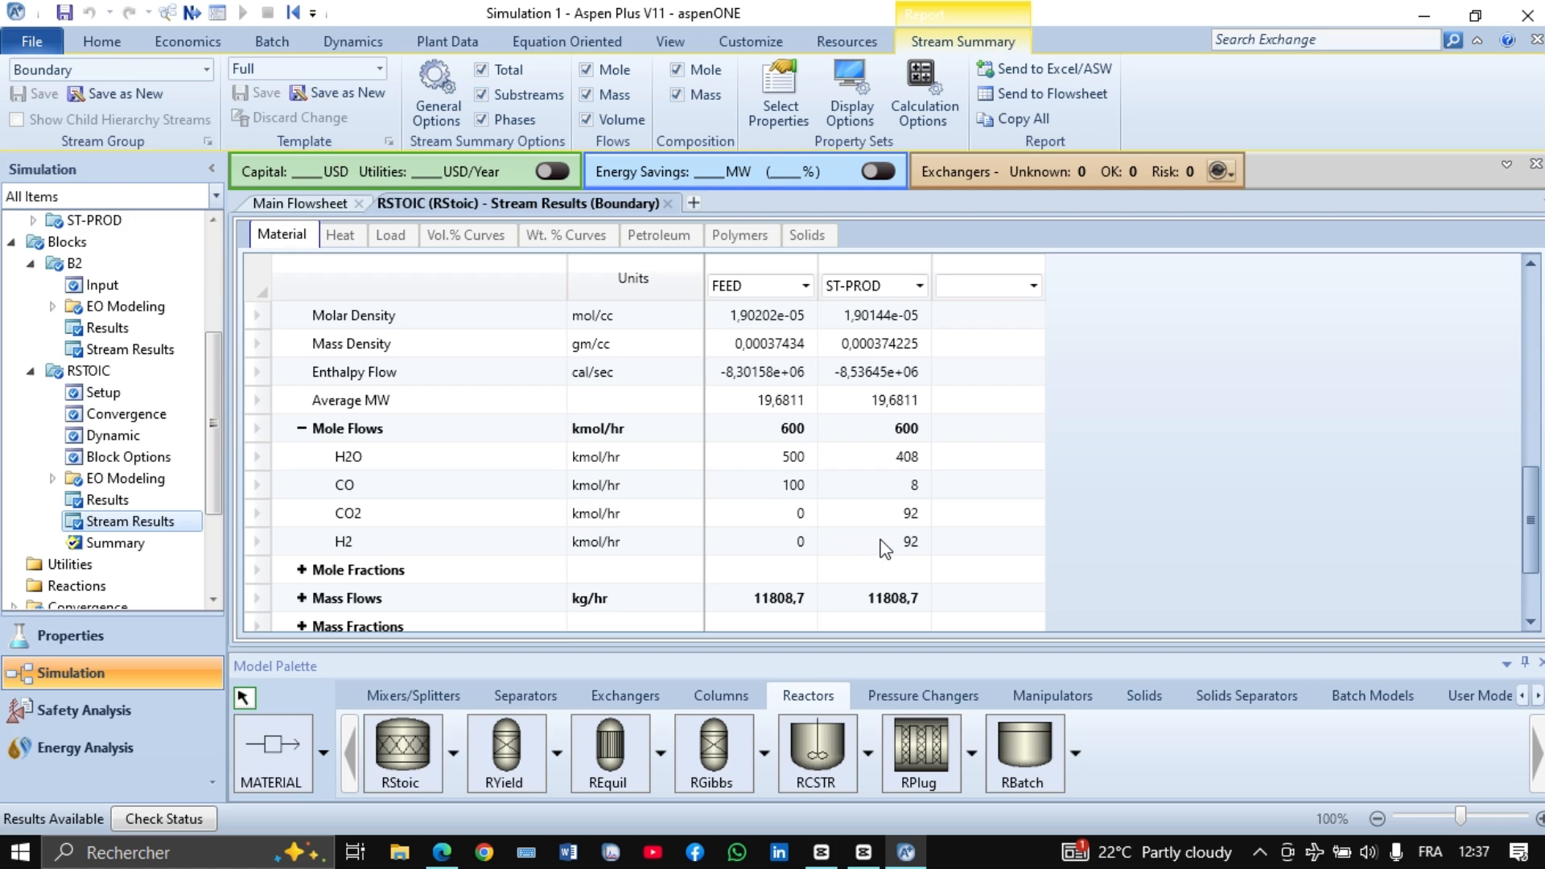
pyautogui.scroll(-1, 885, 550)
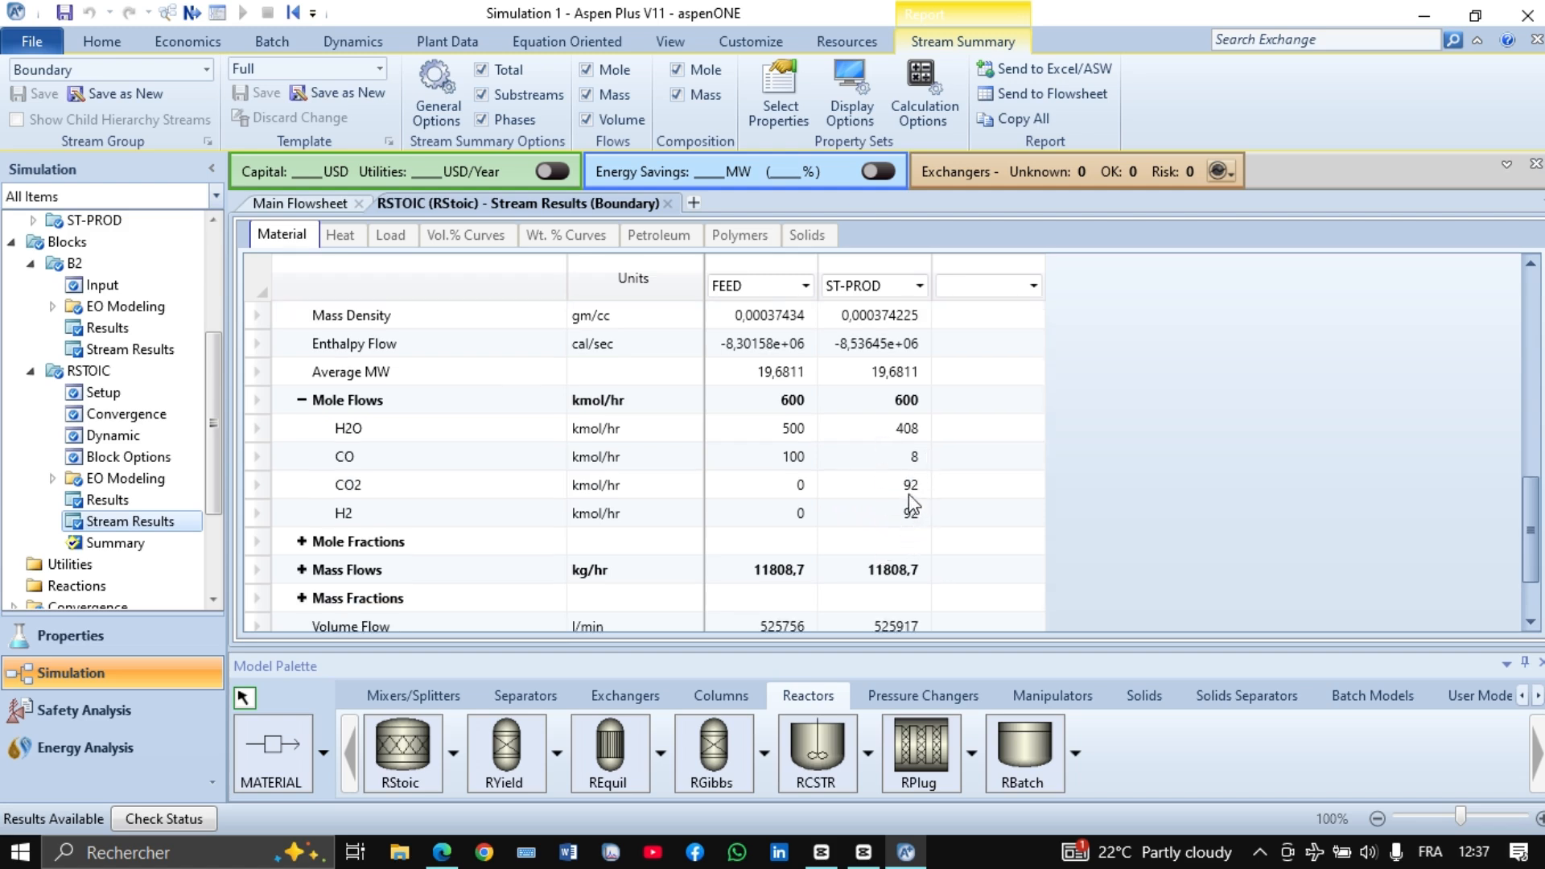
pyautogui.scroll(-2, 925, 481)
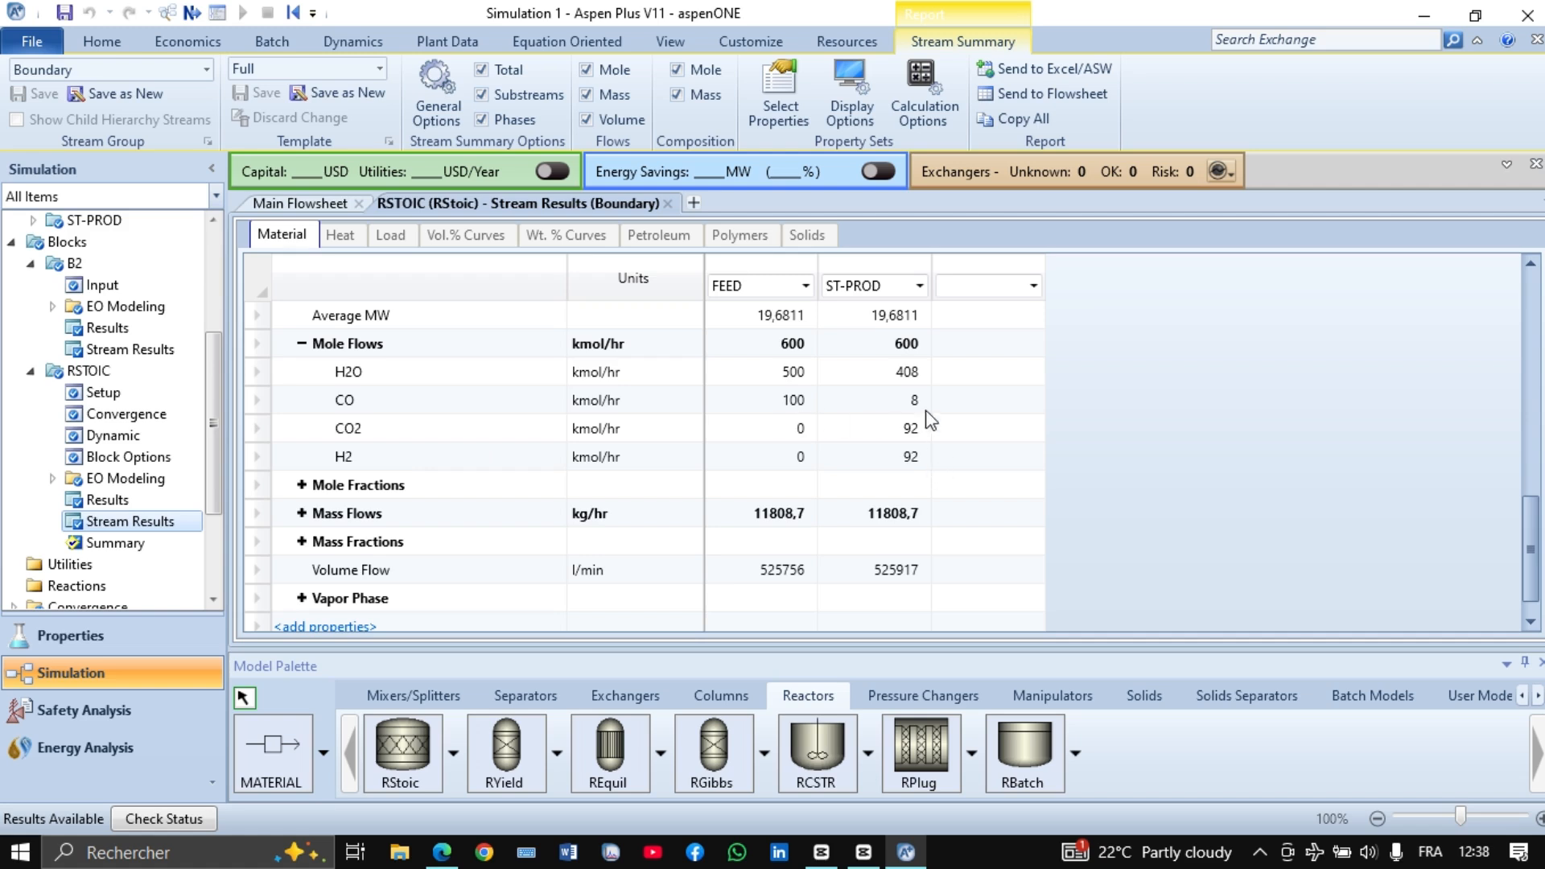
pyautogui.click(302, 486)
pyautogui.scroll(-2, 795, 455)
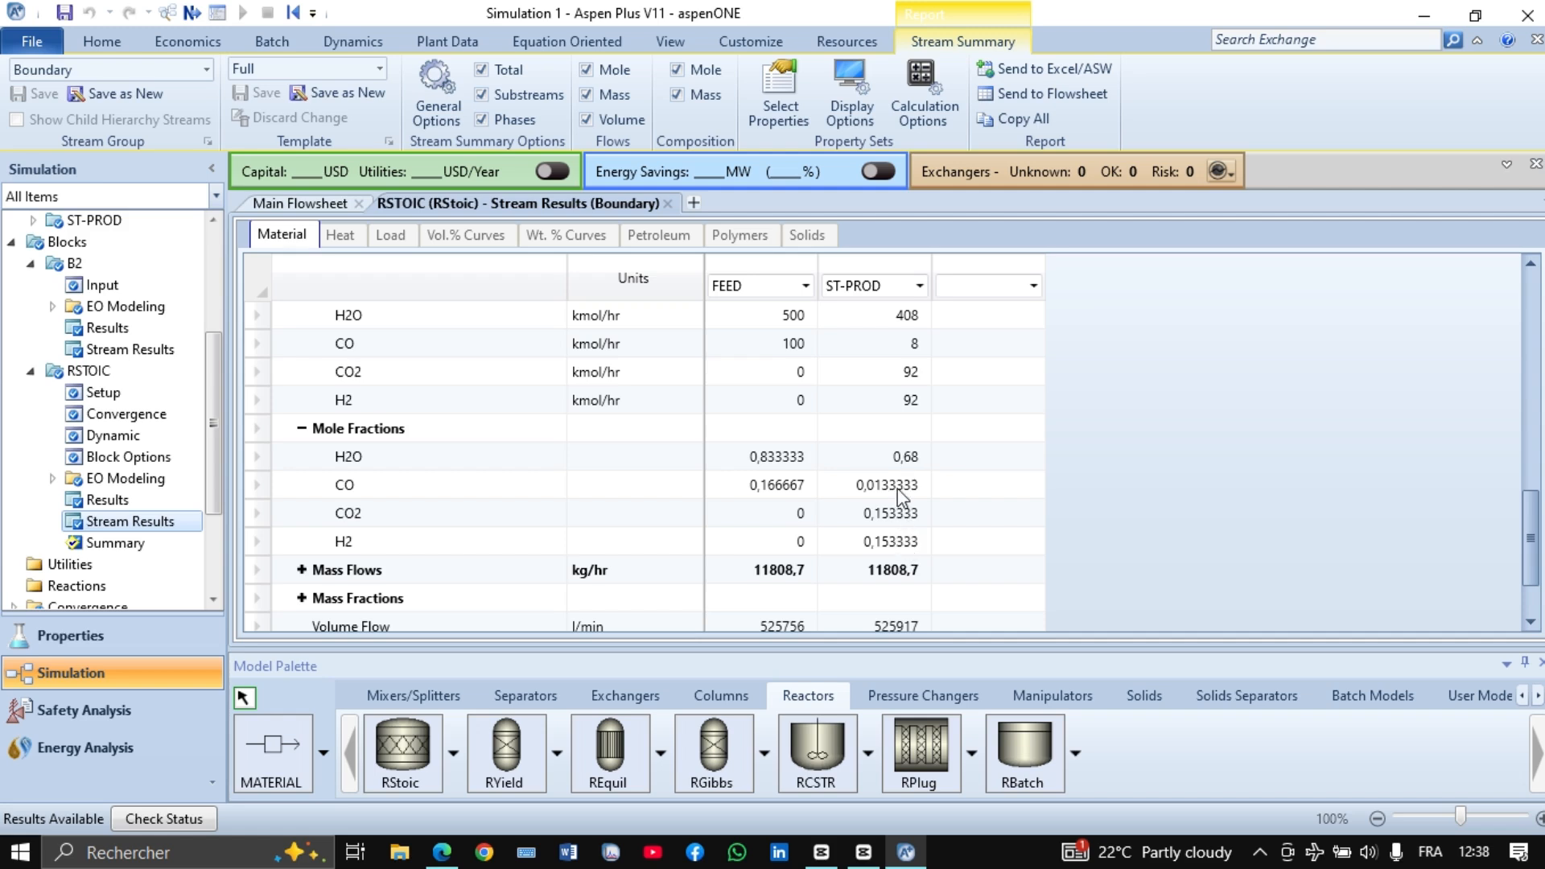
# Return to the main flowsheet and place an RYield reactor below the RSTOIC block
pyautogui.click(308, 211)
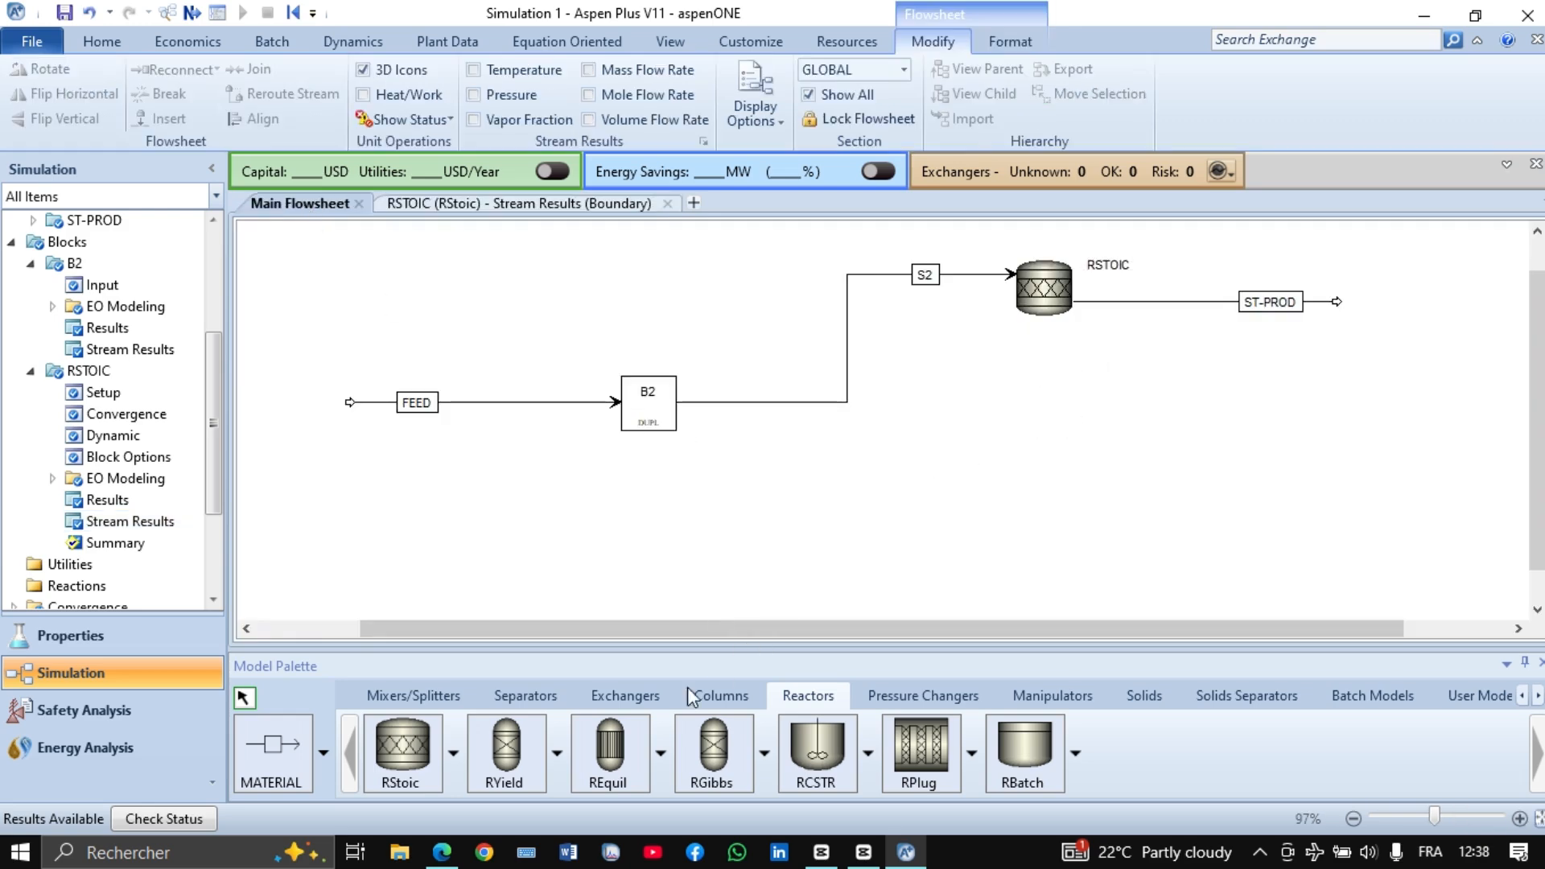
pyautogui.click(507, 757)
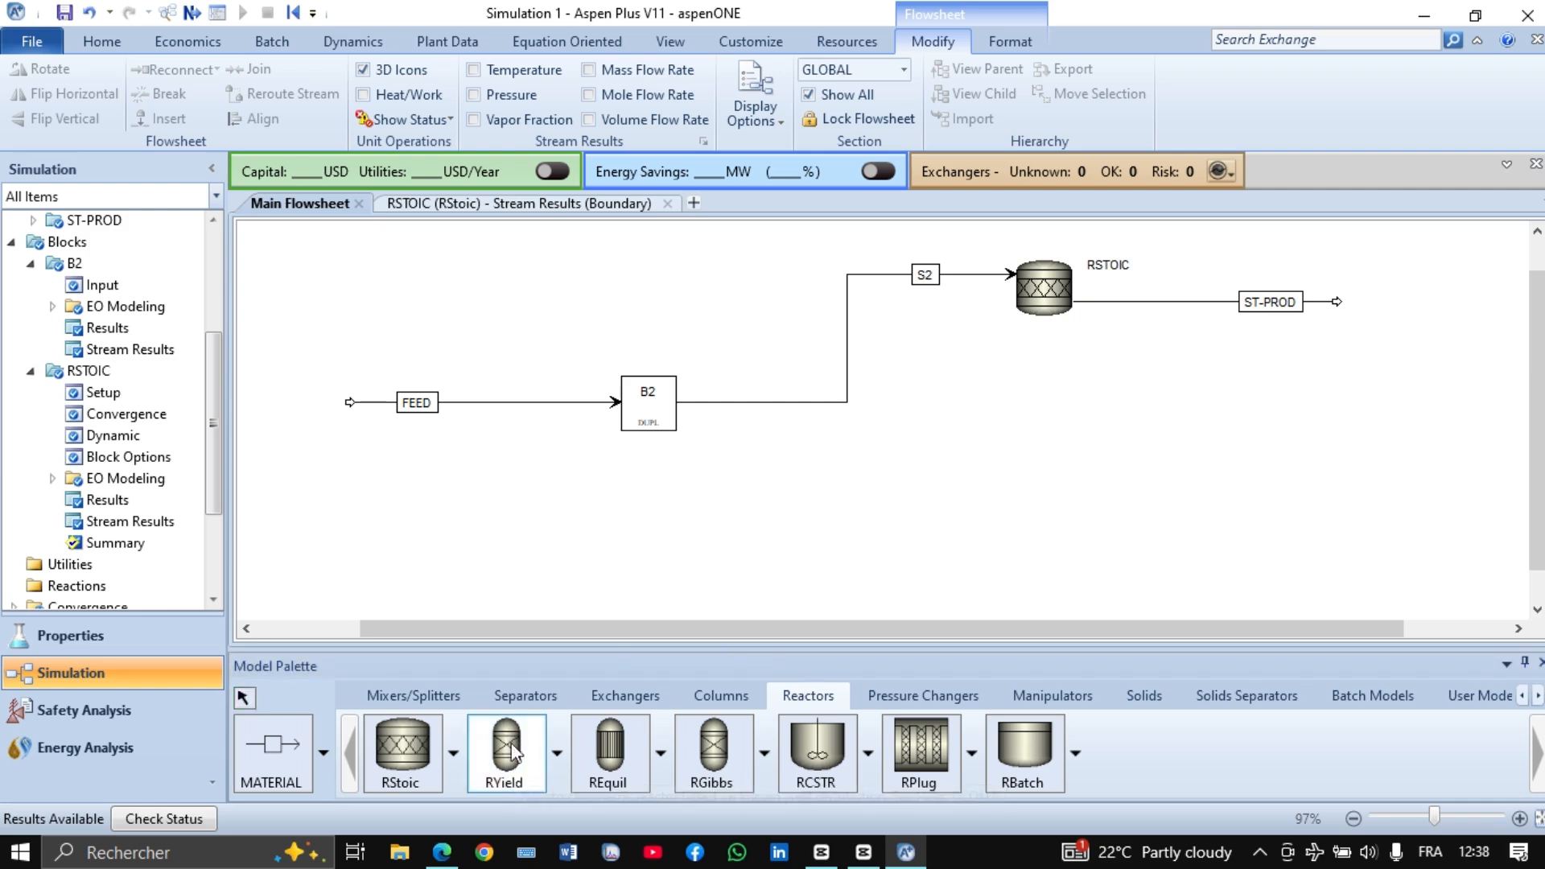
pyautogui.click(1048, 430)
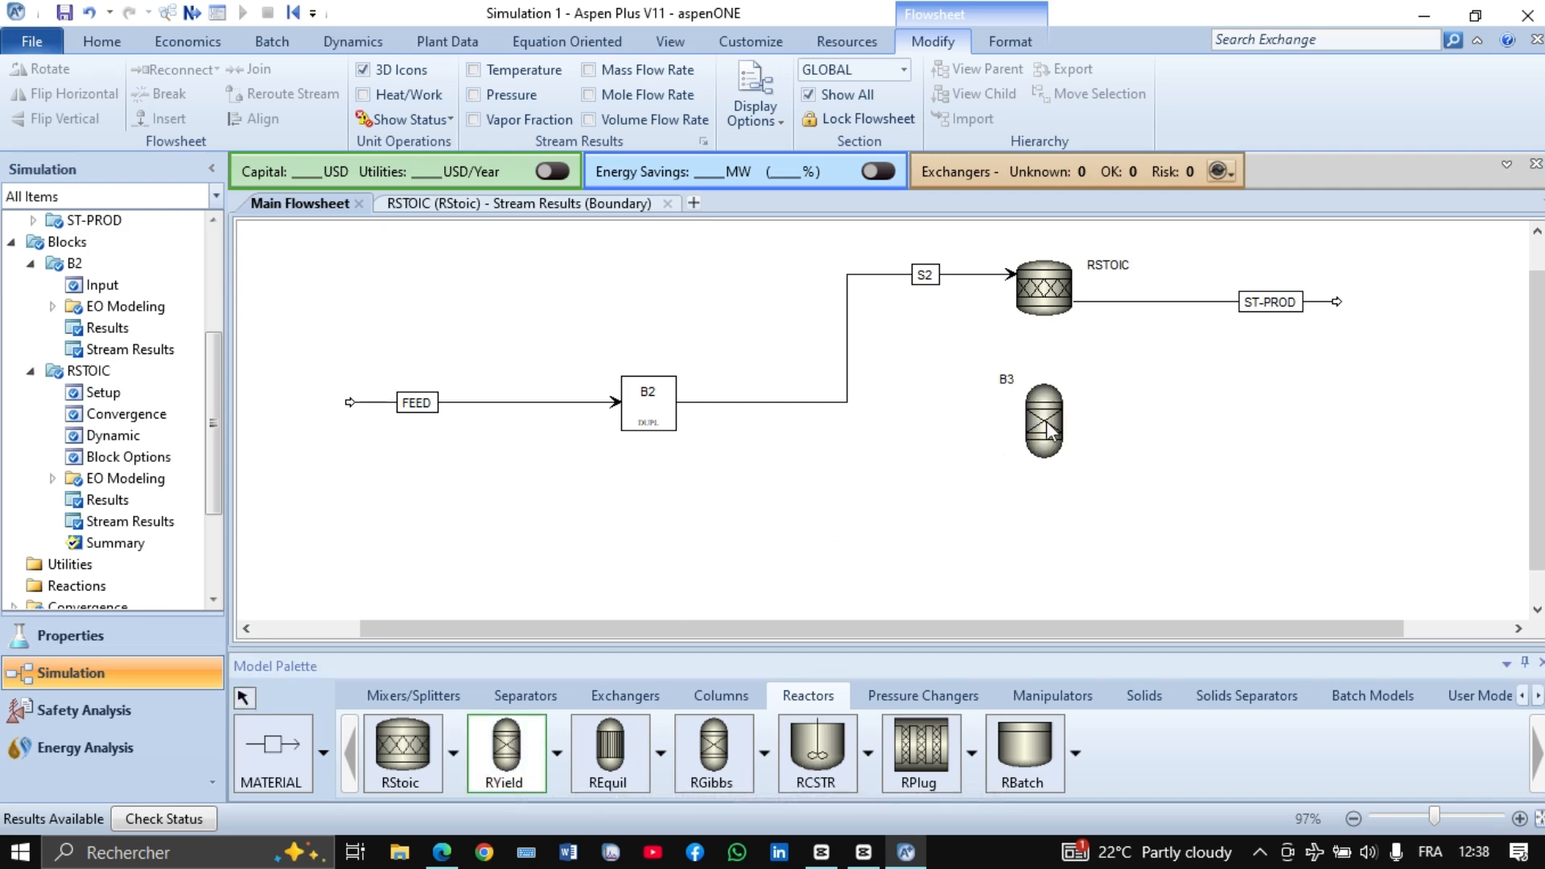
# Rename the newly placed reactor block below RSTOIC as RYIELD
pyautogui.click(1009, 382)
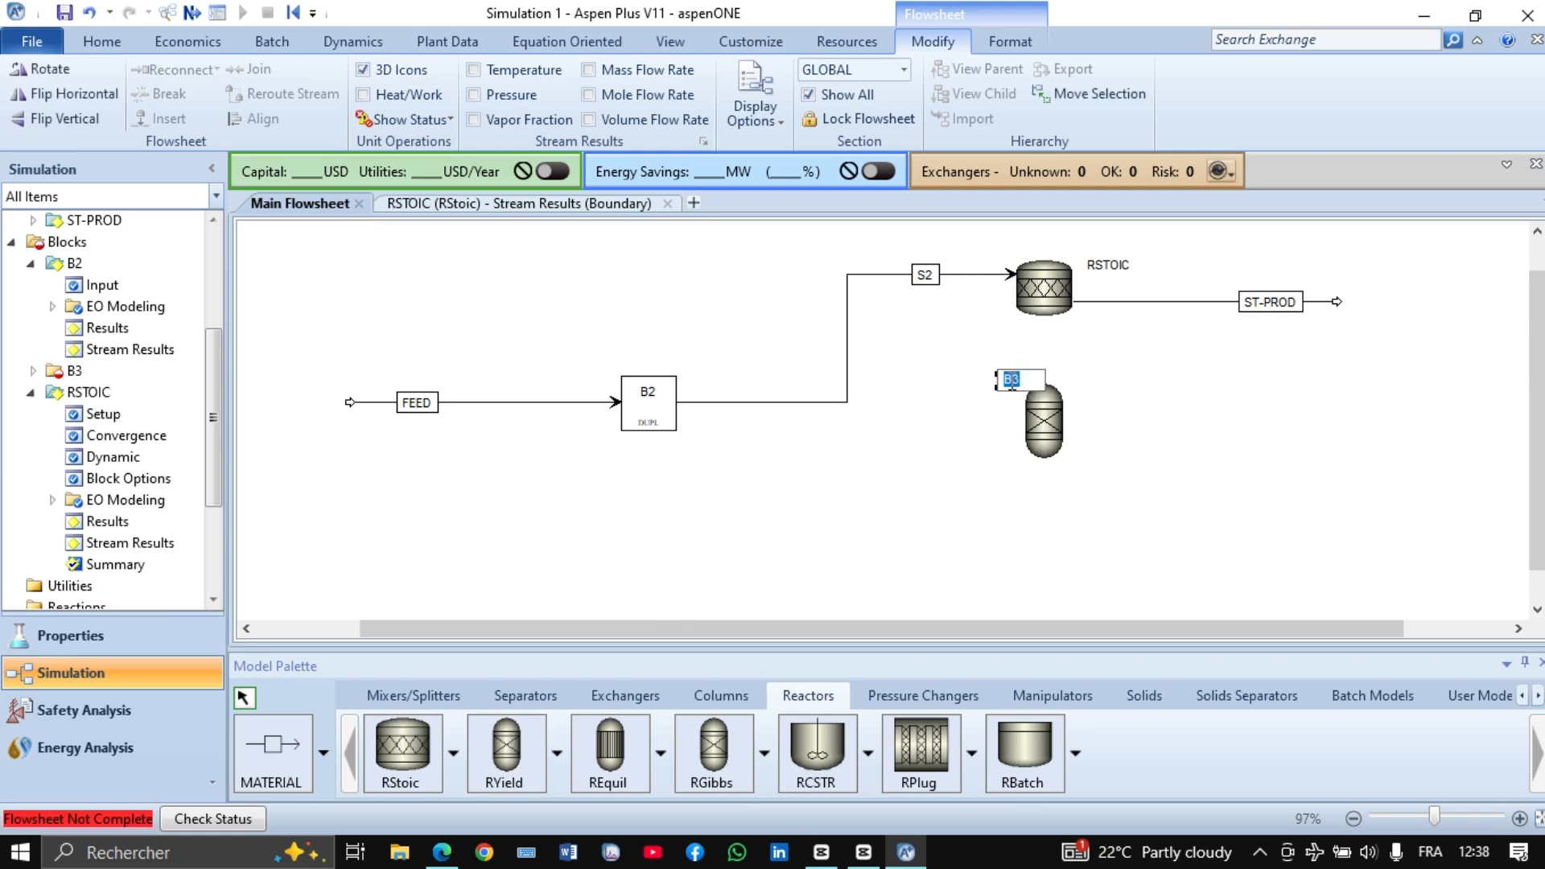
pyautogui.write('RYIELD')
pyautogui.click(1394, 416)
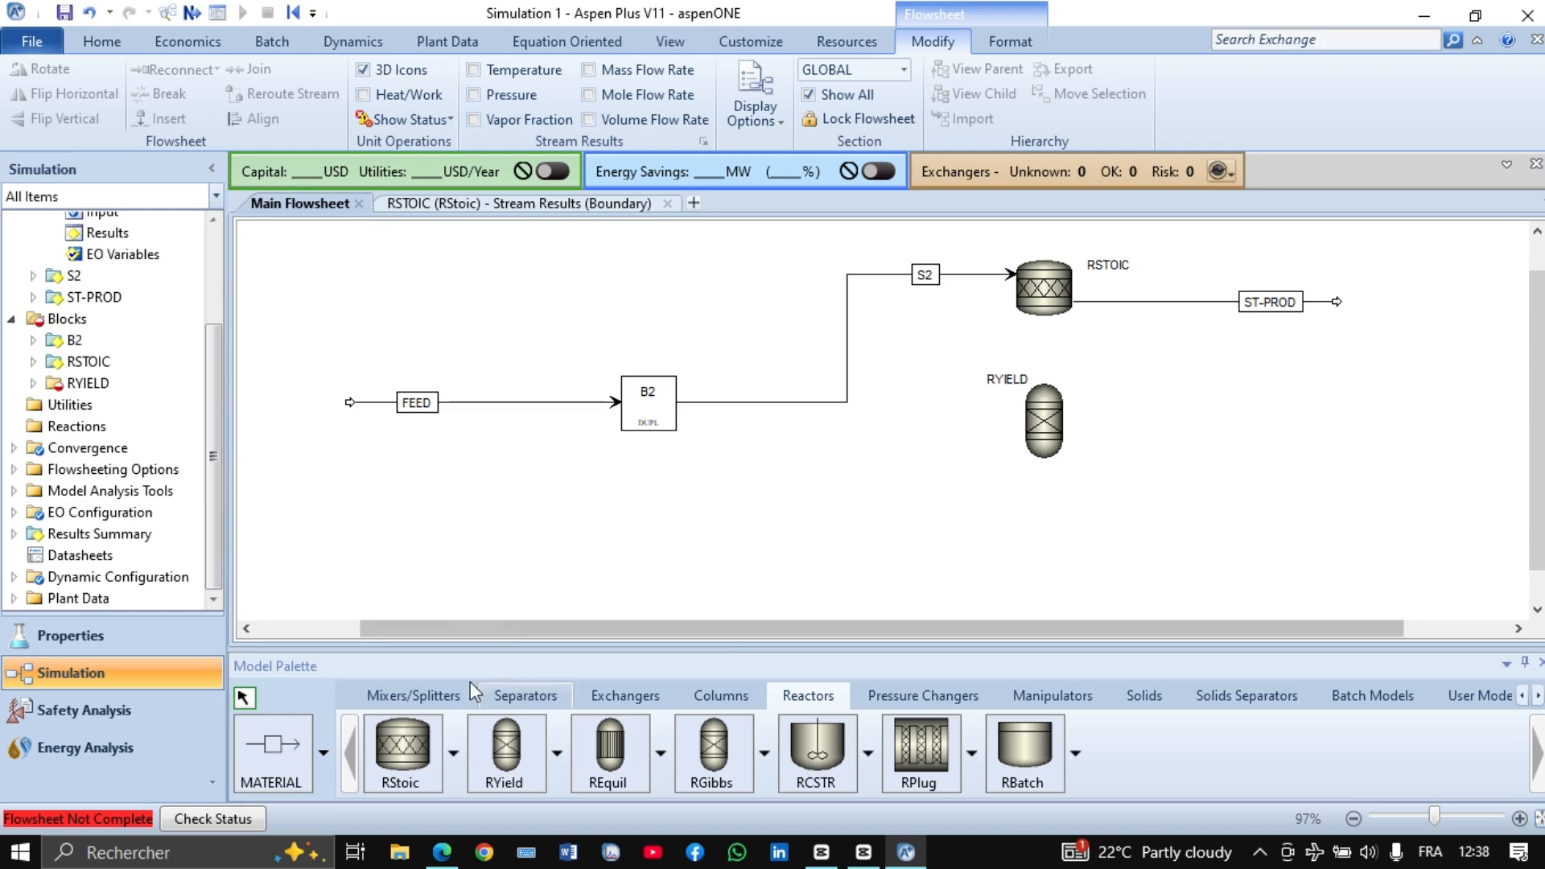
# Connect a material stream from the B2 duplicator to the RYIELD inlet and draw a product stream from its outlet
pyautogui.click(244, 765)
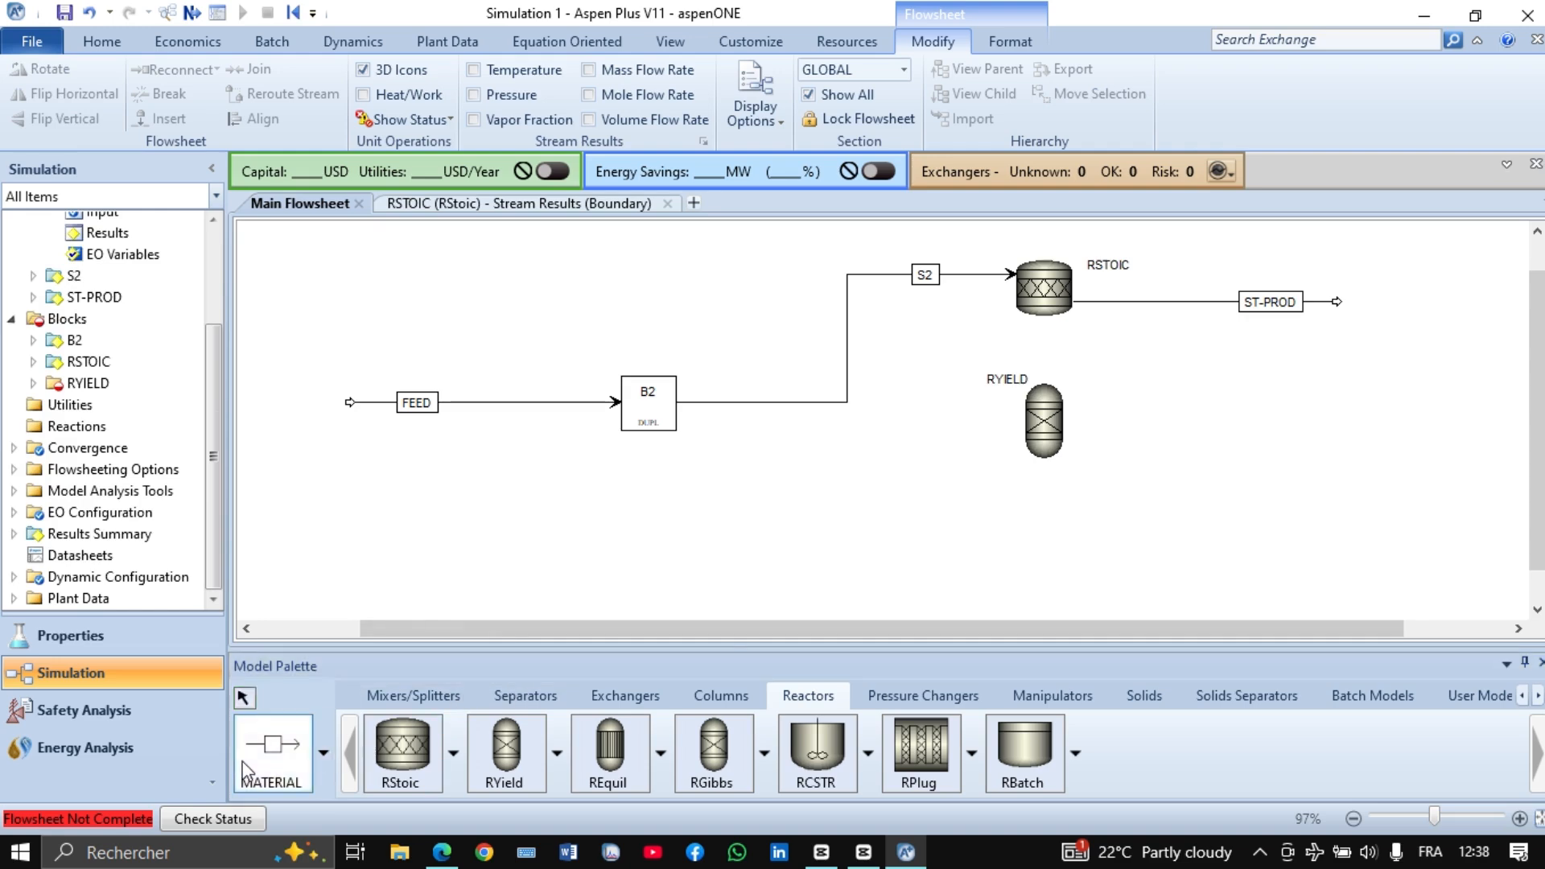
pyautogui.click(687, 405)
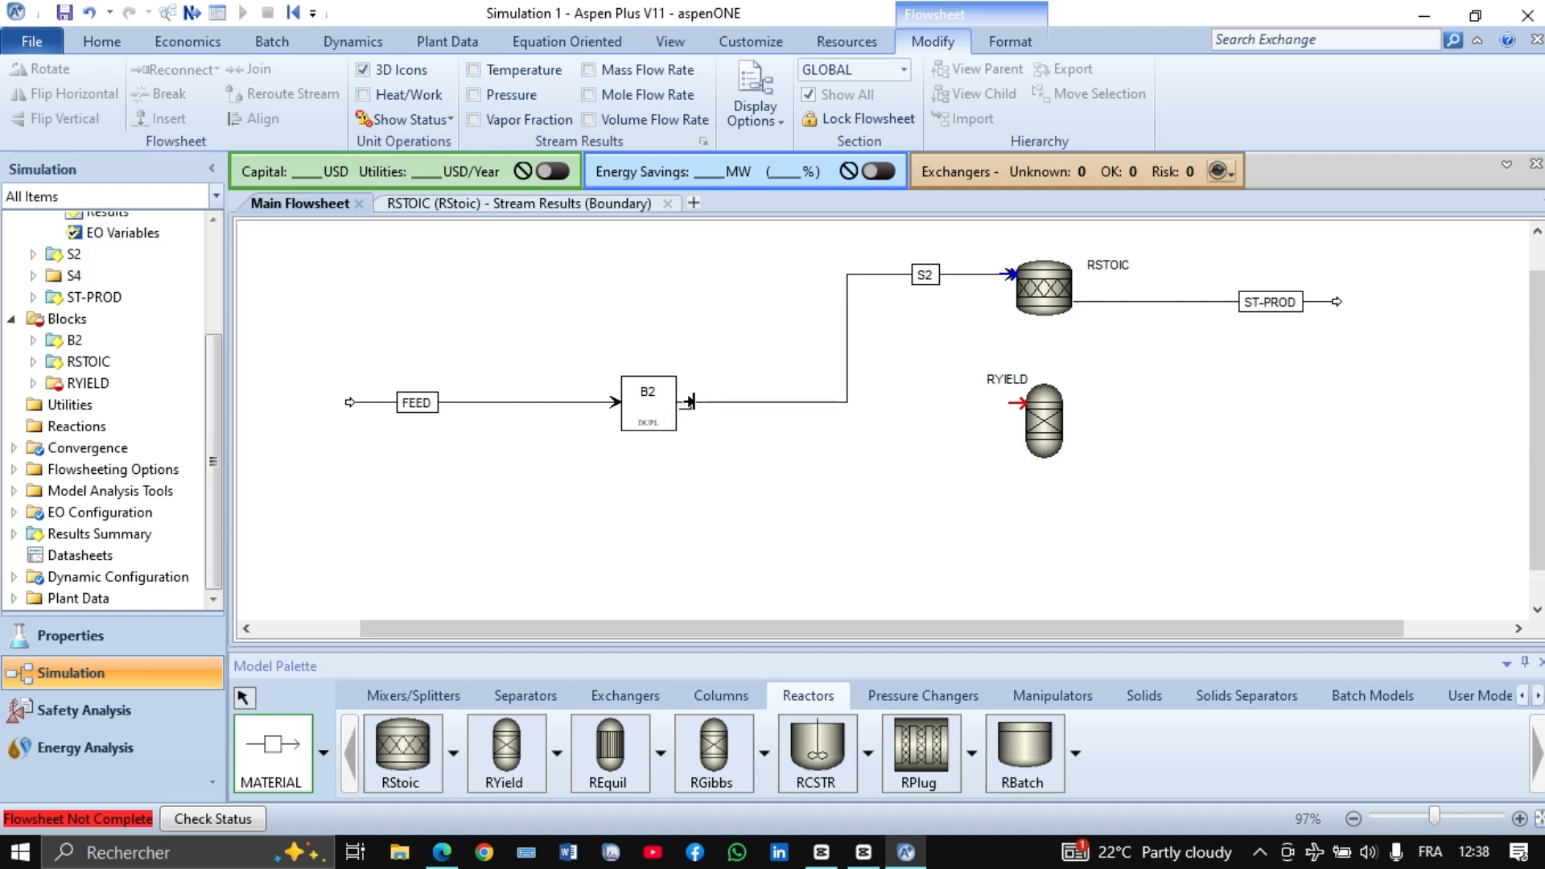
pyautogui.click(1016, 403)
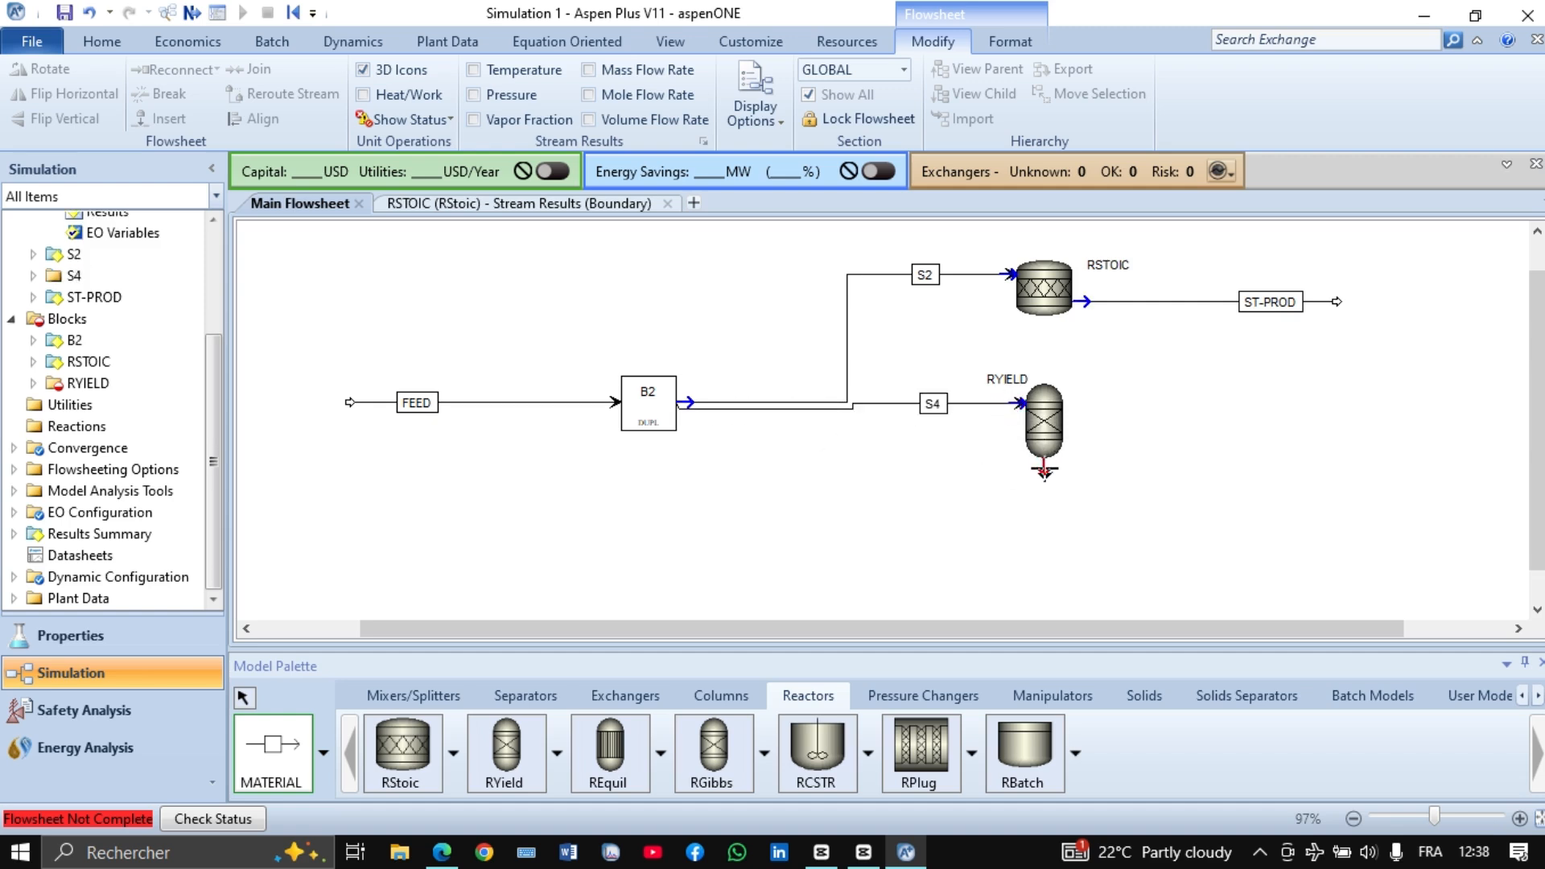
pyautogui.click(1044, 470)
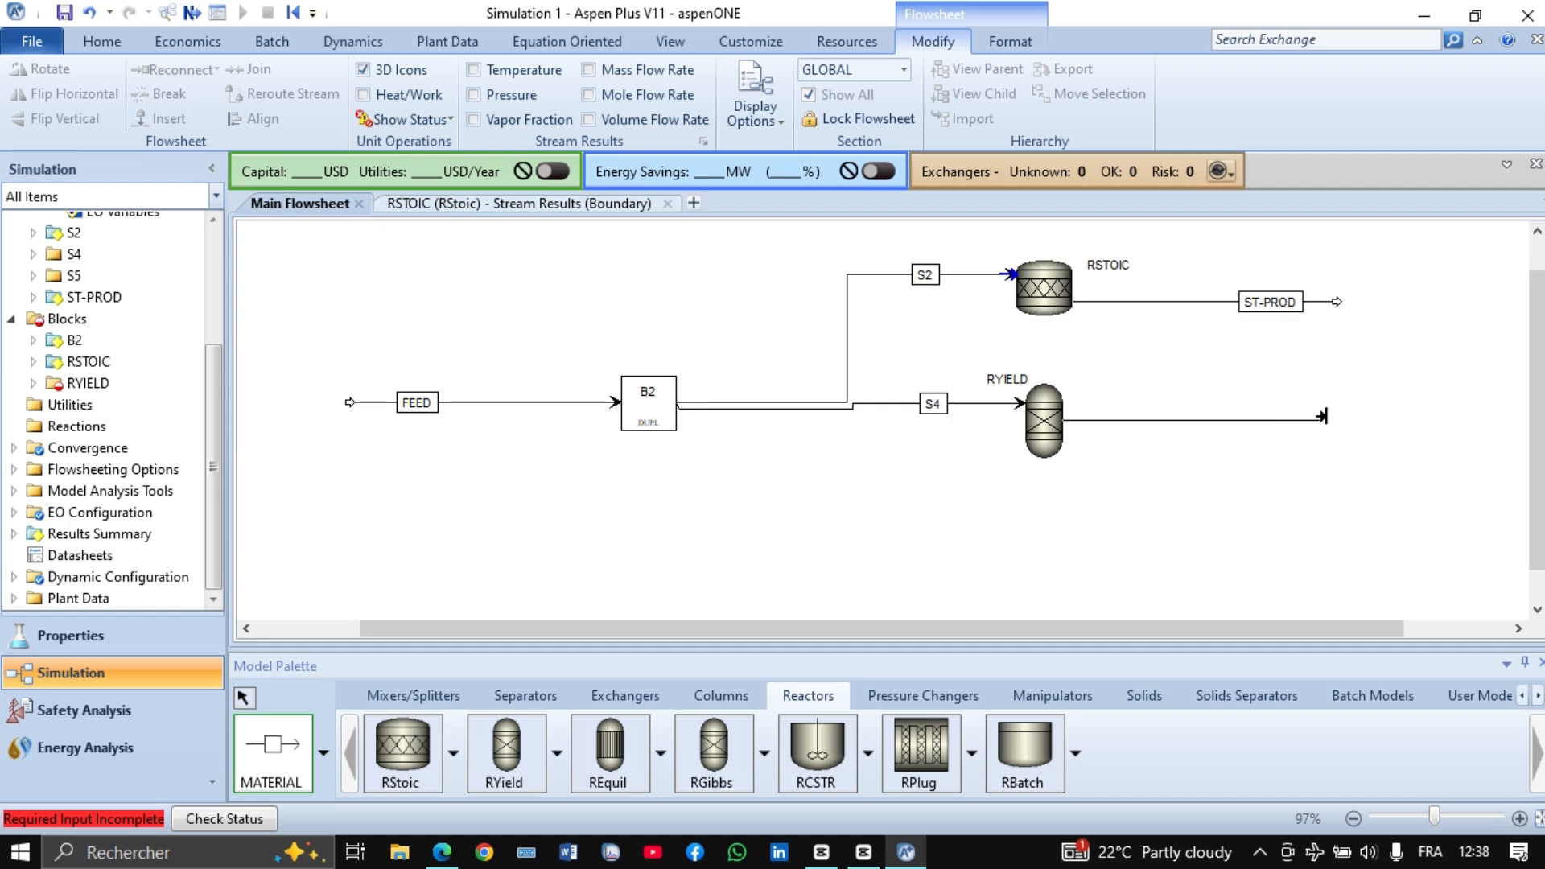
pyautogui.click(1344, 415)
pyautogui.rightClick(1149, 507)
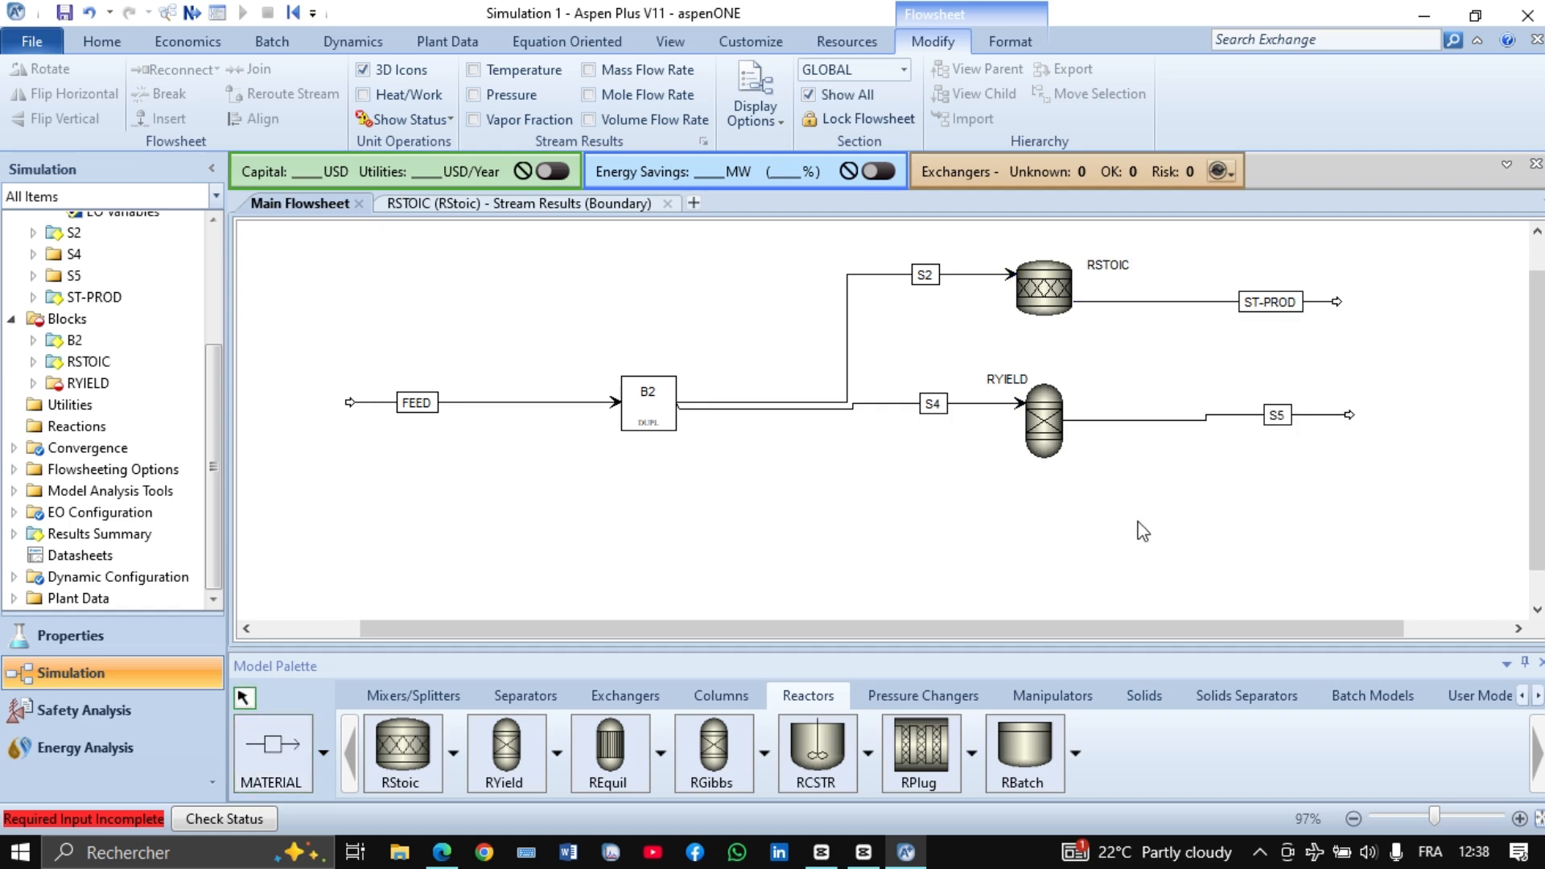
# Rename the RYIELD product stream as YD-PROD and straighten its line on the flowsheet
pyautogui.click(1279, 420)
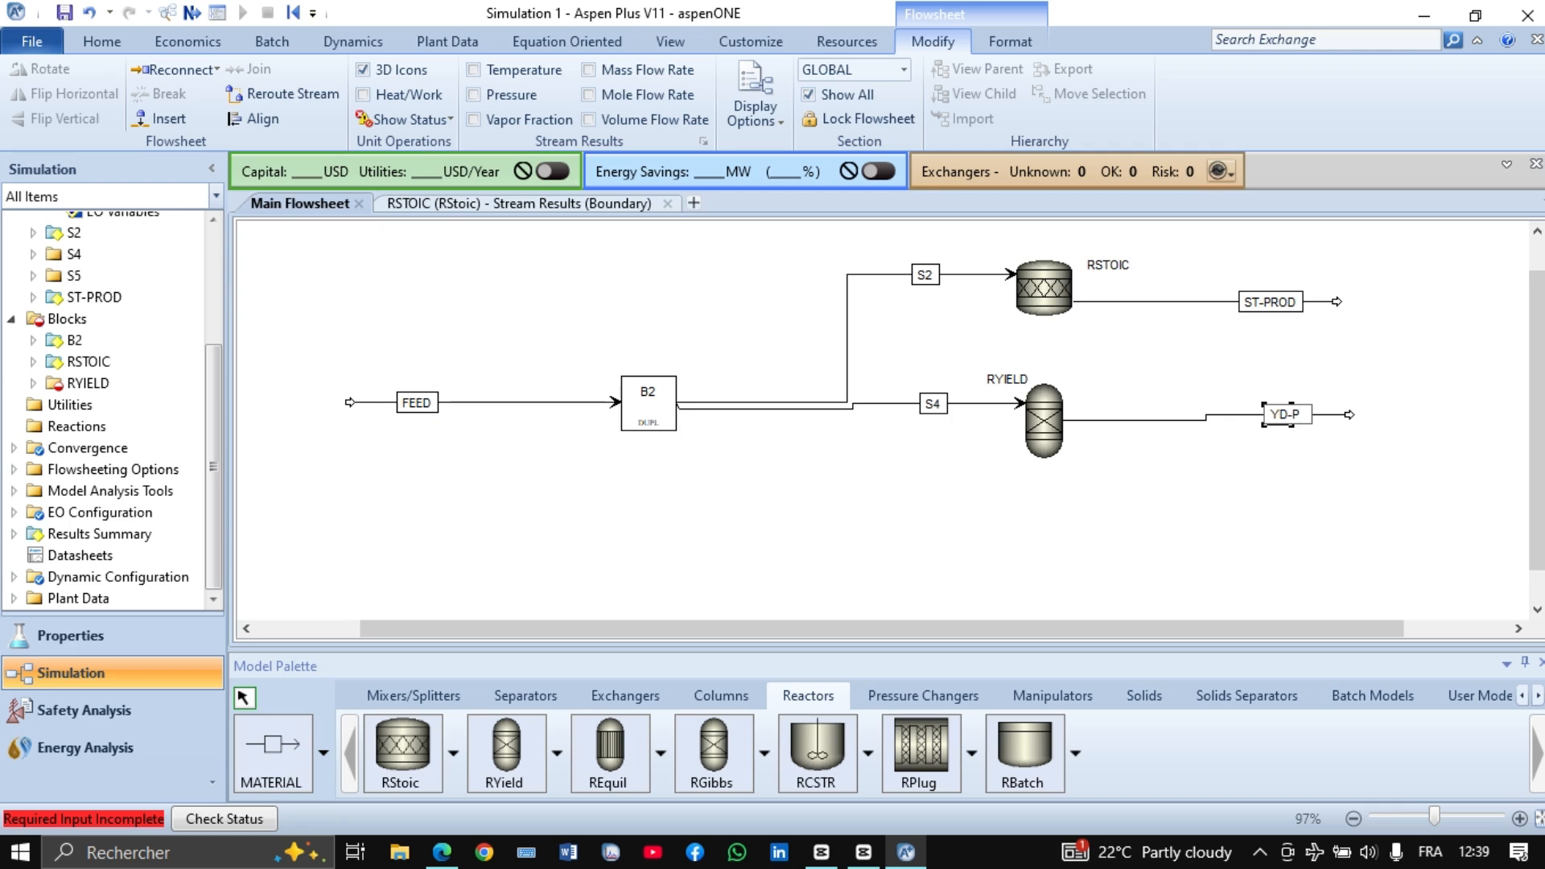
pyautogui.write('YD-PROD')
pyautogui.click(1321, 497)
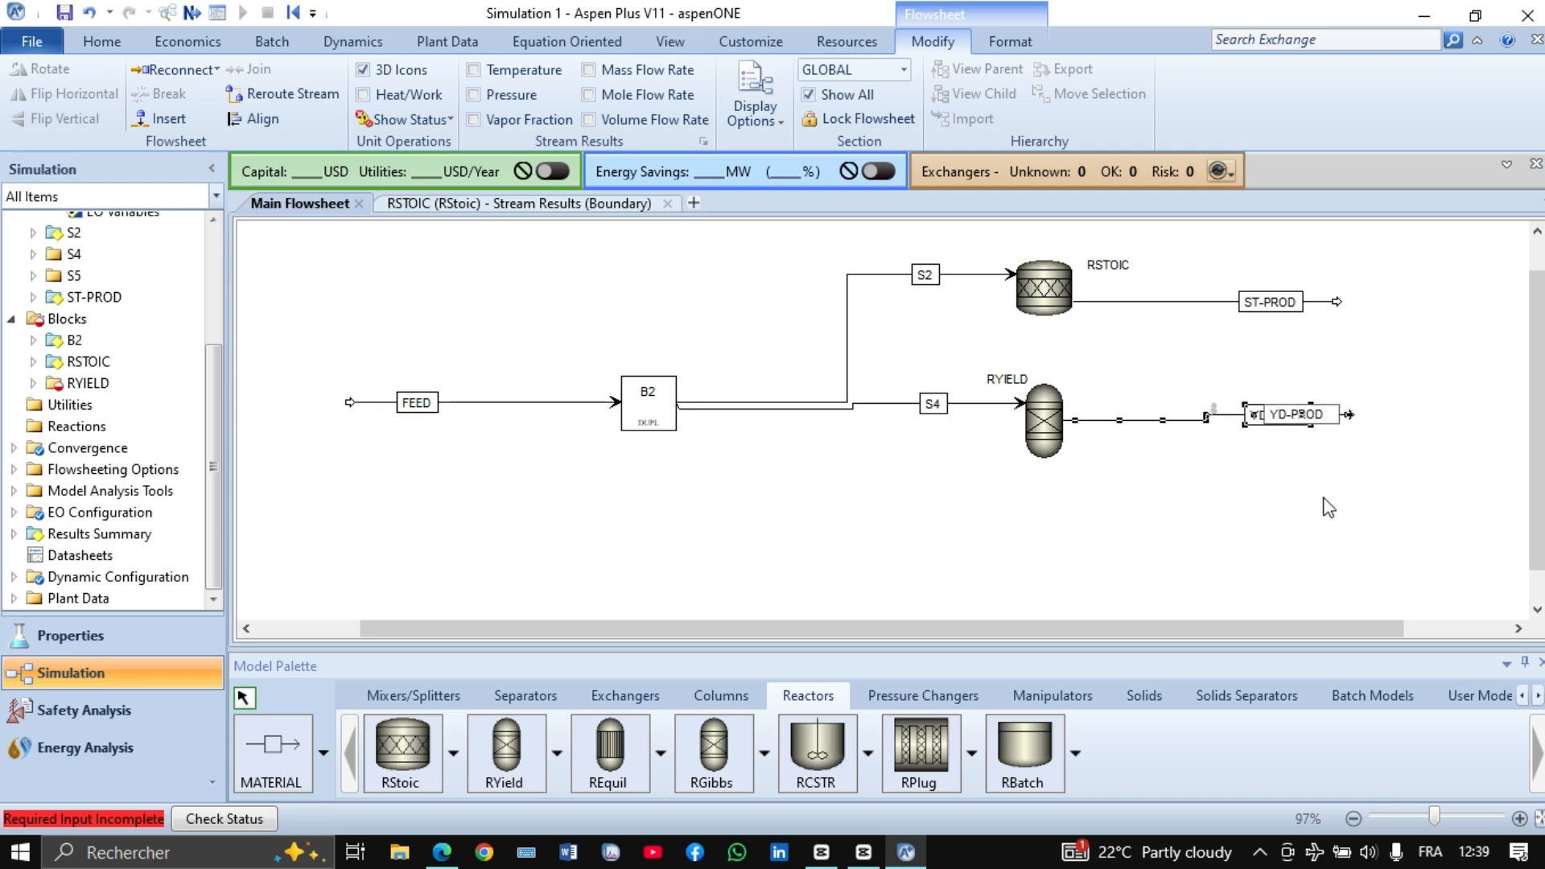
pyautogui.click(1193, 418)
pyautogui.hotkey('ctrl', 'b')
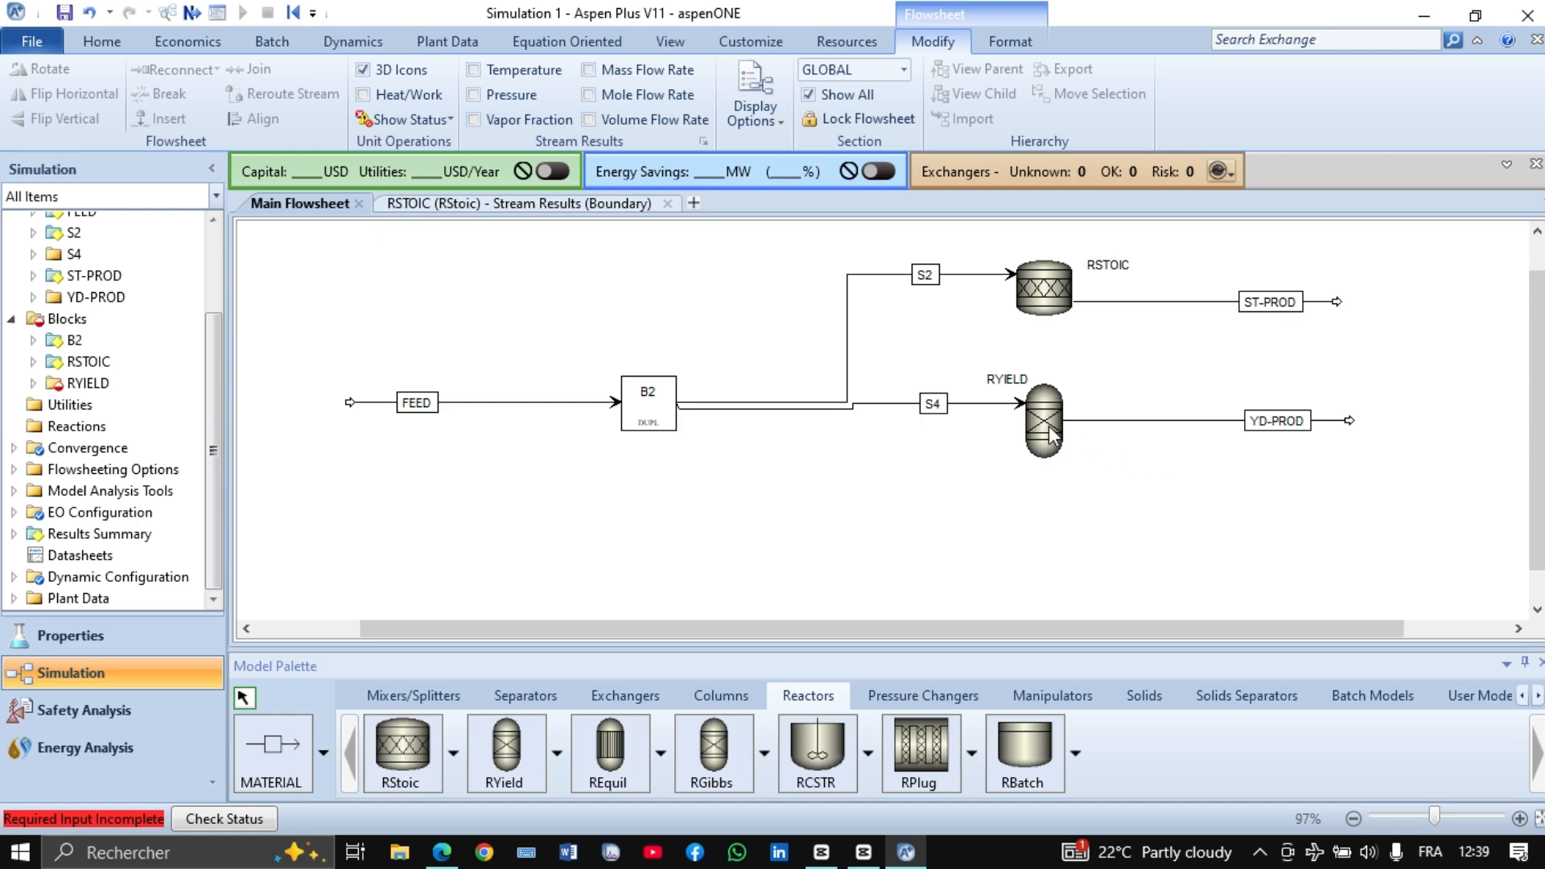
# Specify the RYIELD block's operating conditions with a temperature of 360 °C and a pressure of 1 bar
pyautogui.click(1045, 427)
pyautogui.doubleClick(1045, 423)
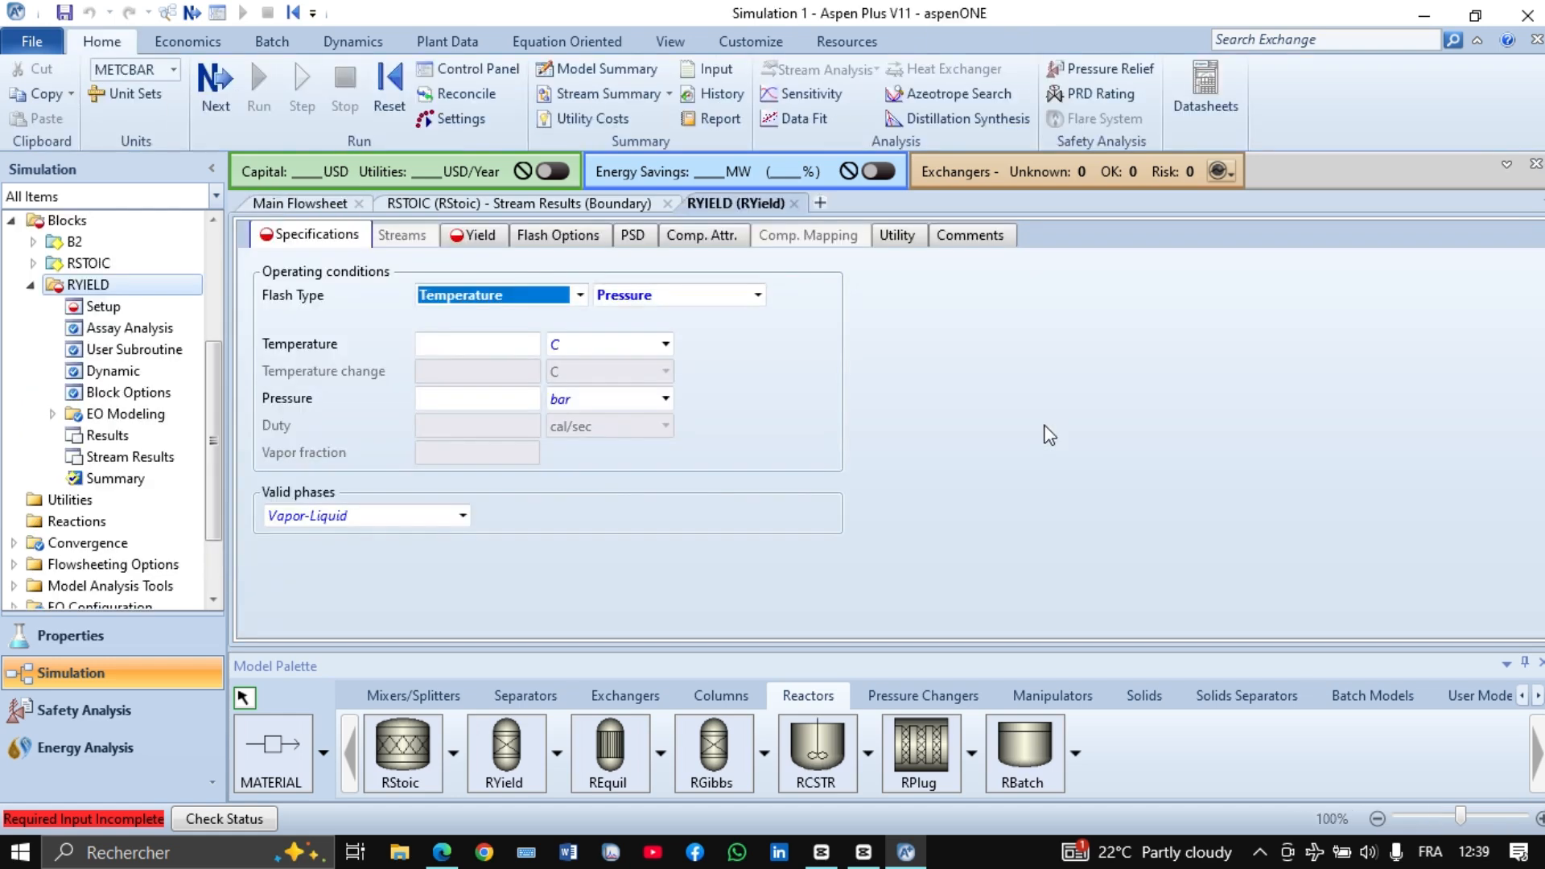
pyautogui.click(523, 343)
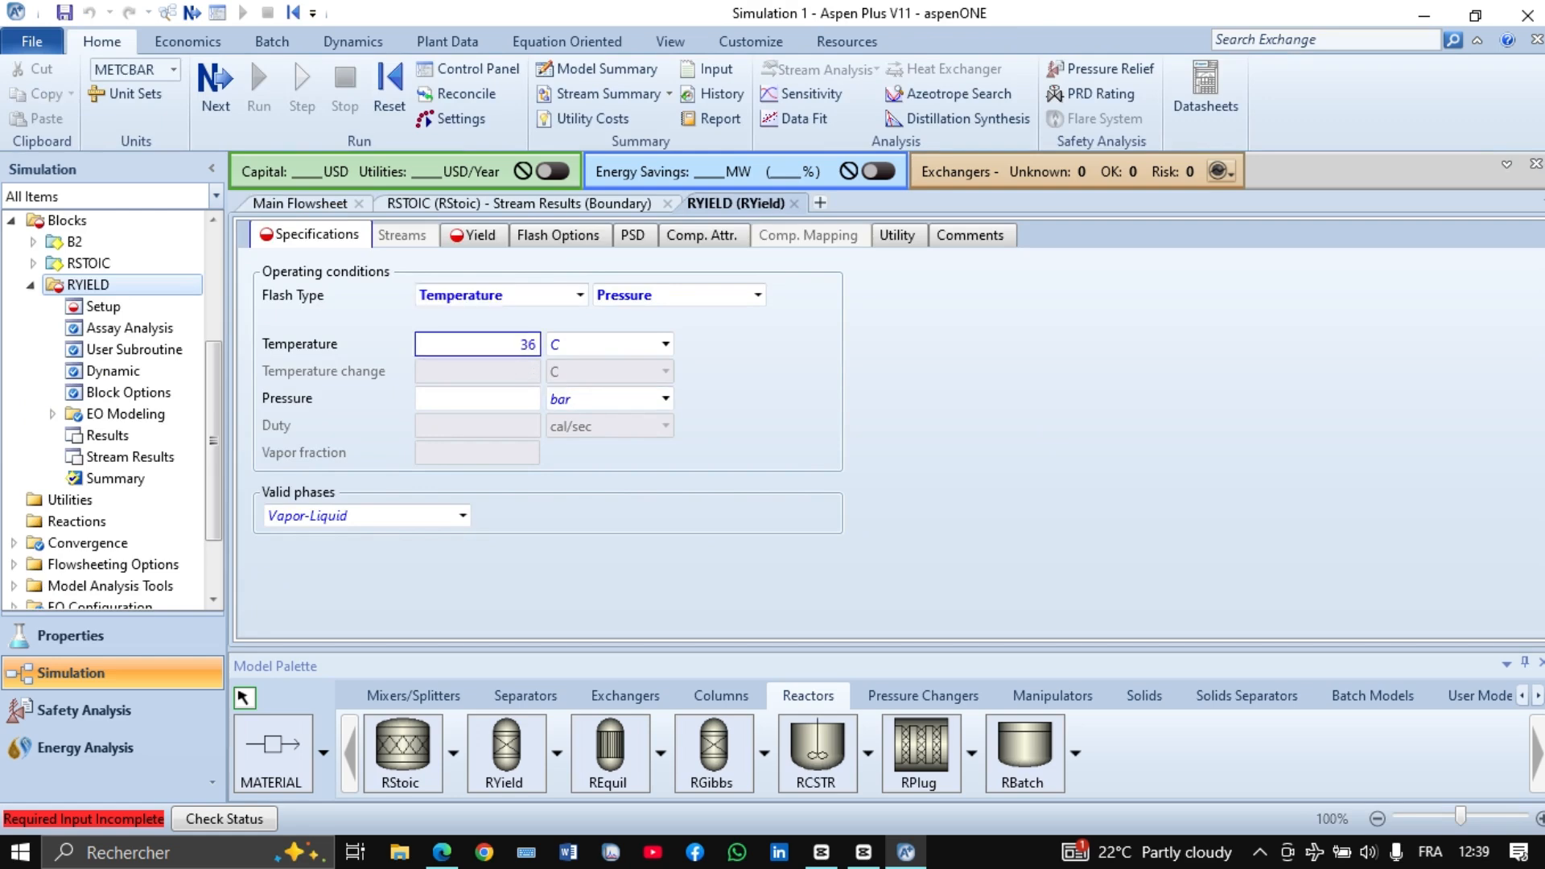
pyautogui.click(517, 408)
pyautogui.write('1')
pyautogui.press('Return')
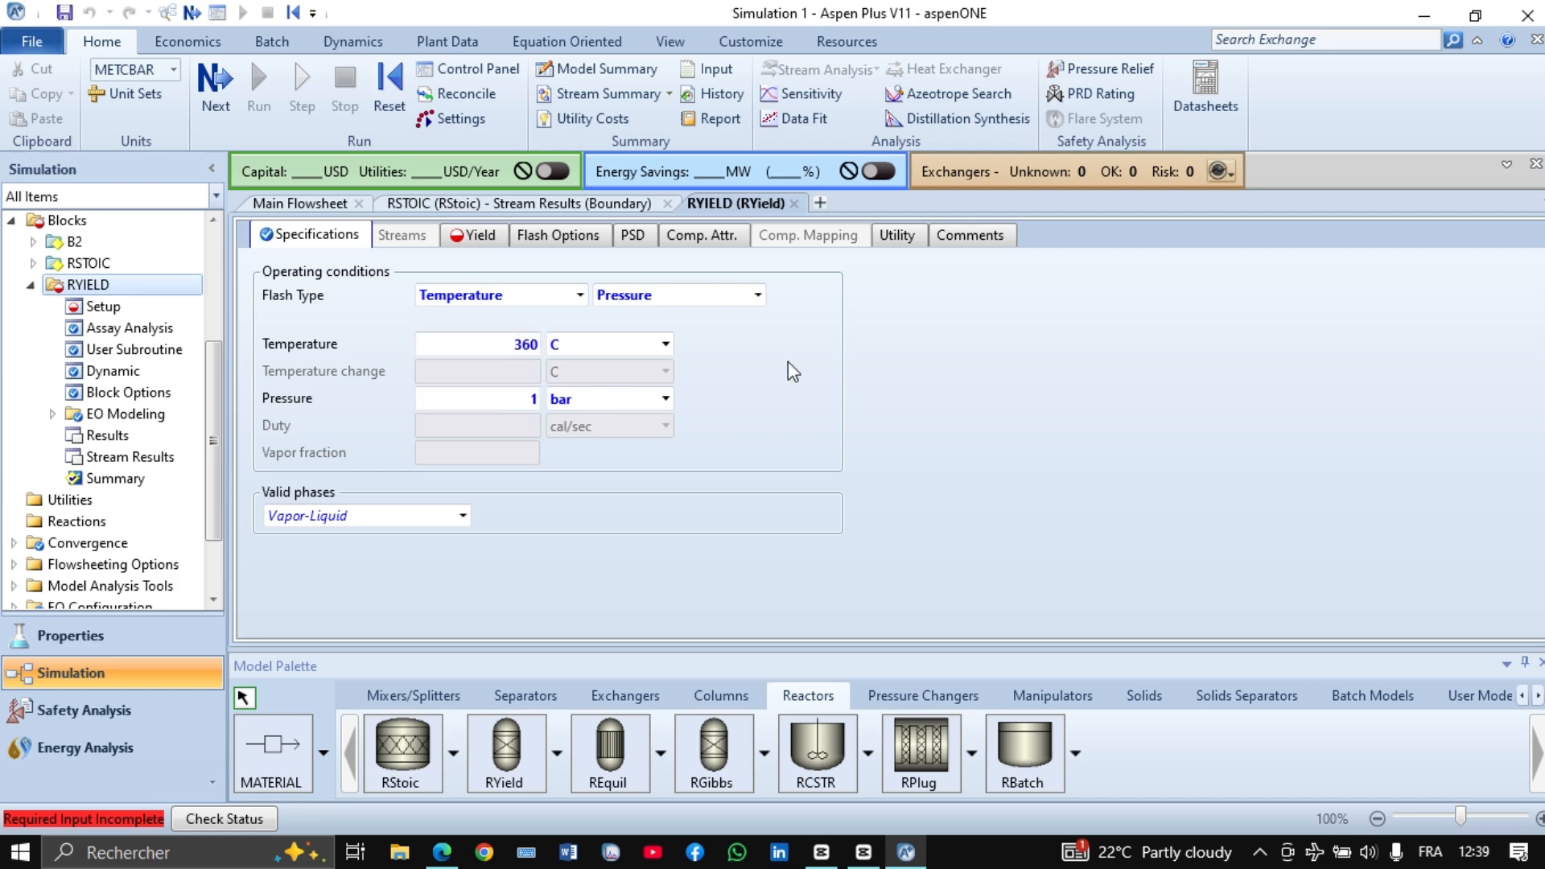
# Open the RYIELD yield specification, then switch to the course PDF in Edge and review the RYield block's characteristics
pyautogui.click(477, 233)
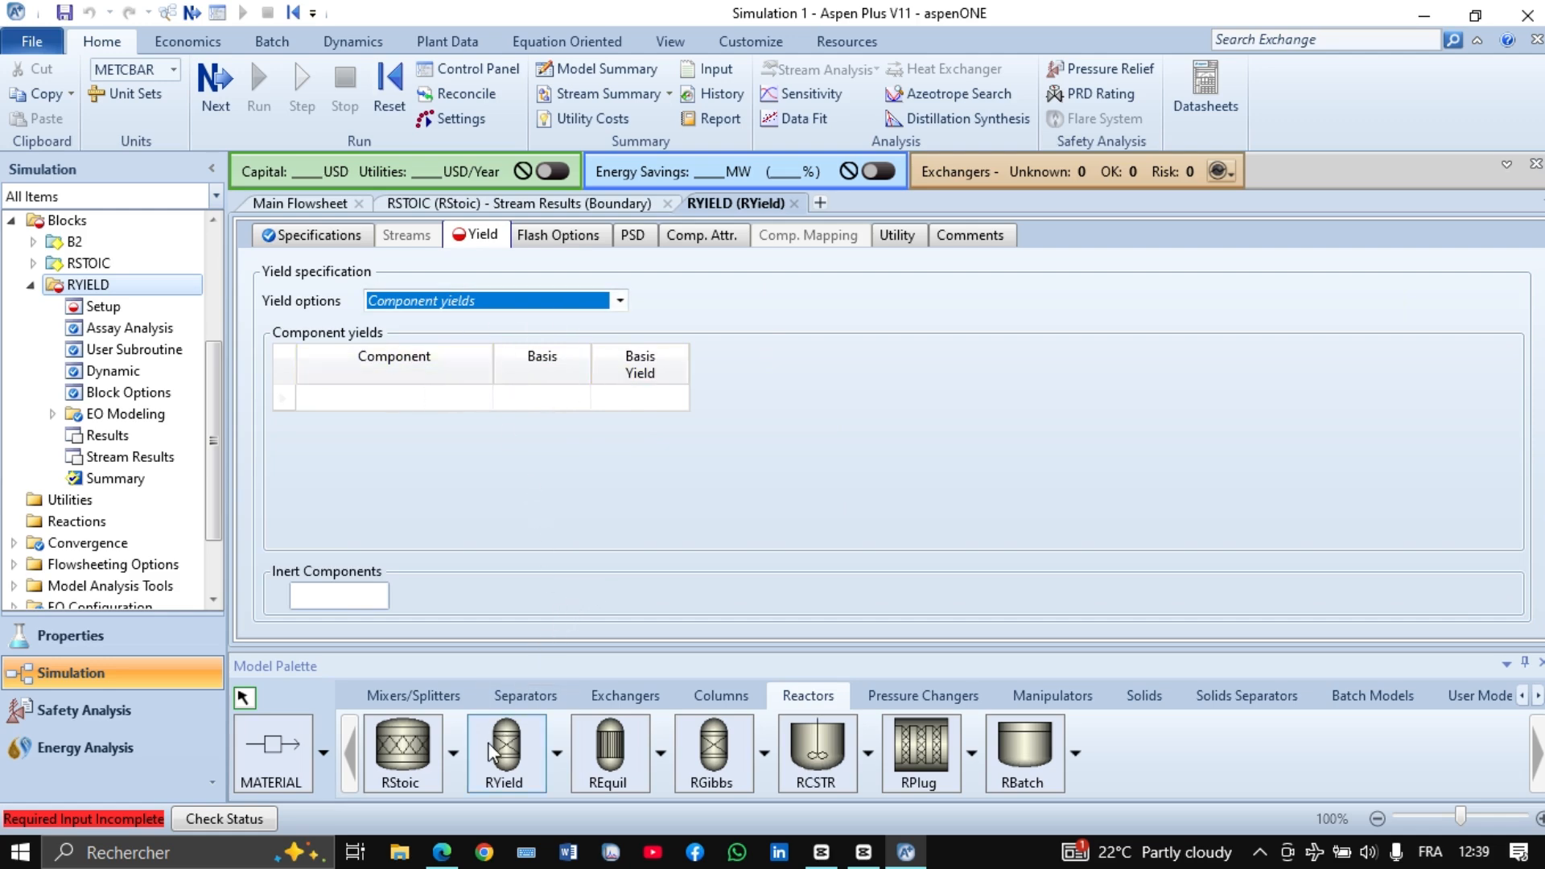
pyautogui.click(442, 852)
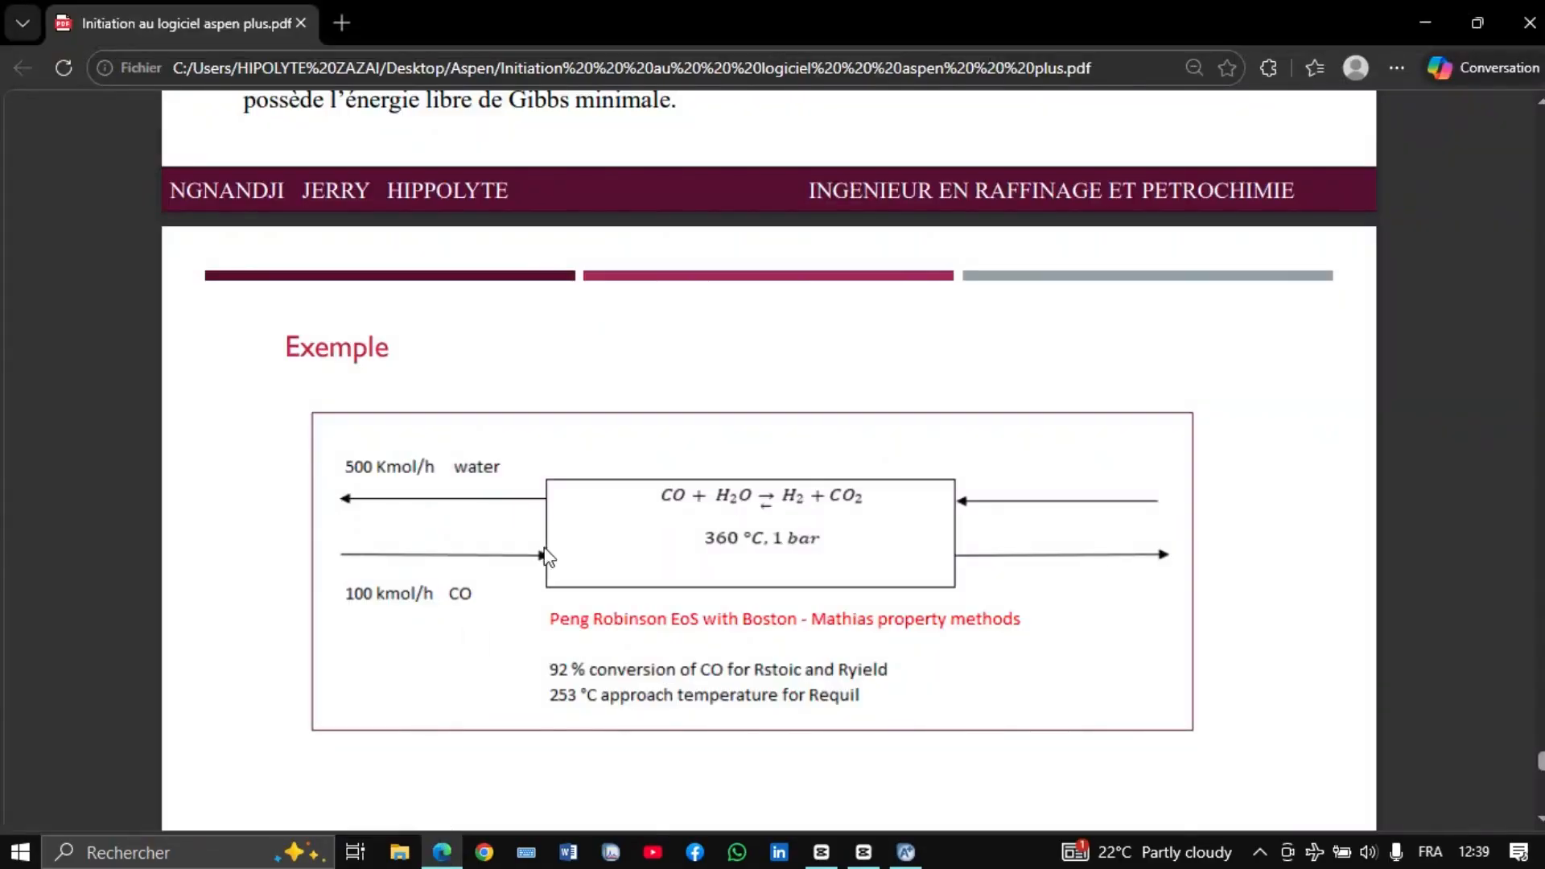
pyautogui.scroll(20, 583, 505)
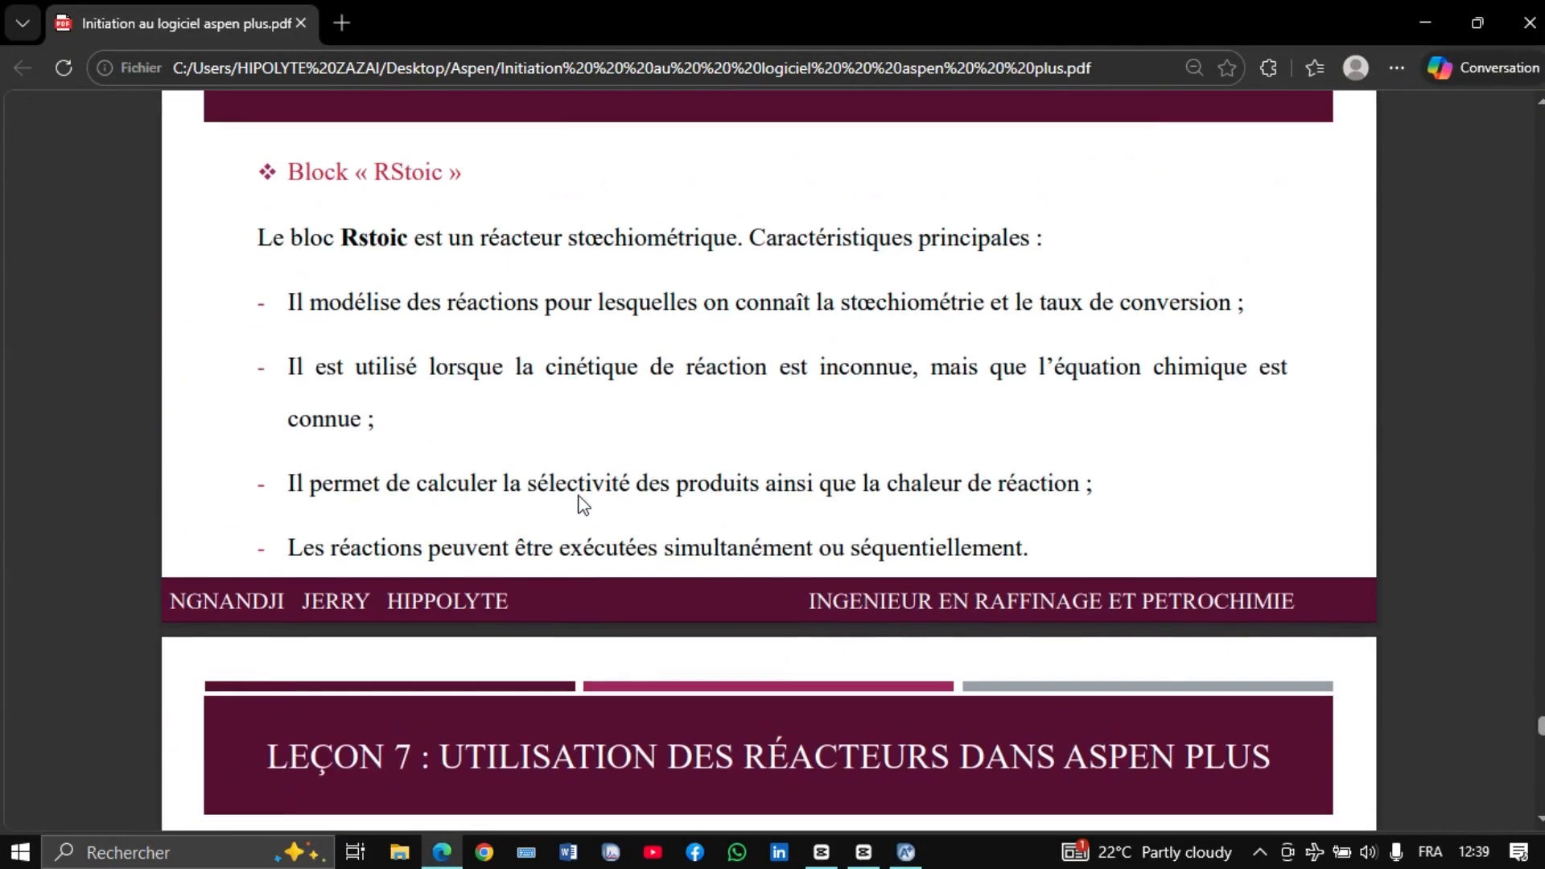
pyautogui.scroll(10, 583, 505)
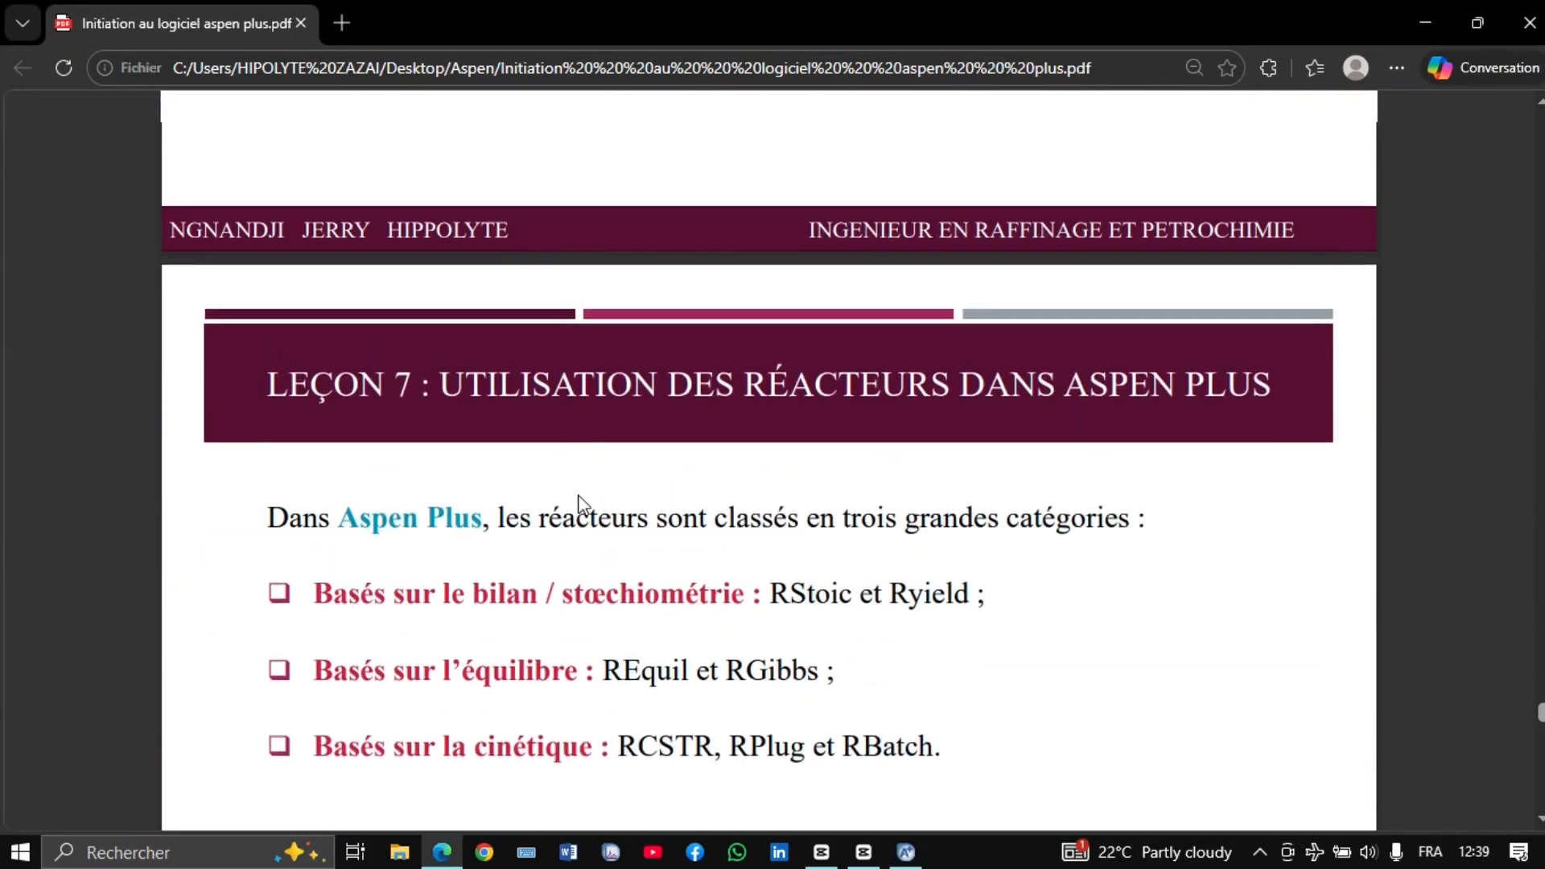
pyautogui.scroll(-13, 584, 506)
pyautogui.scroll(-8, 583, 505)
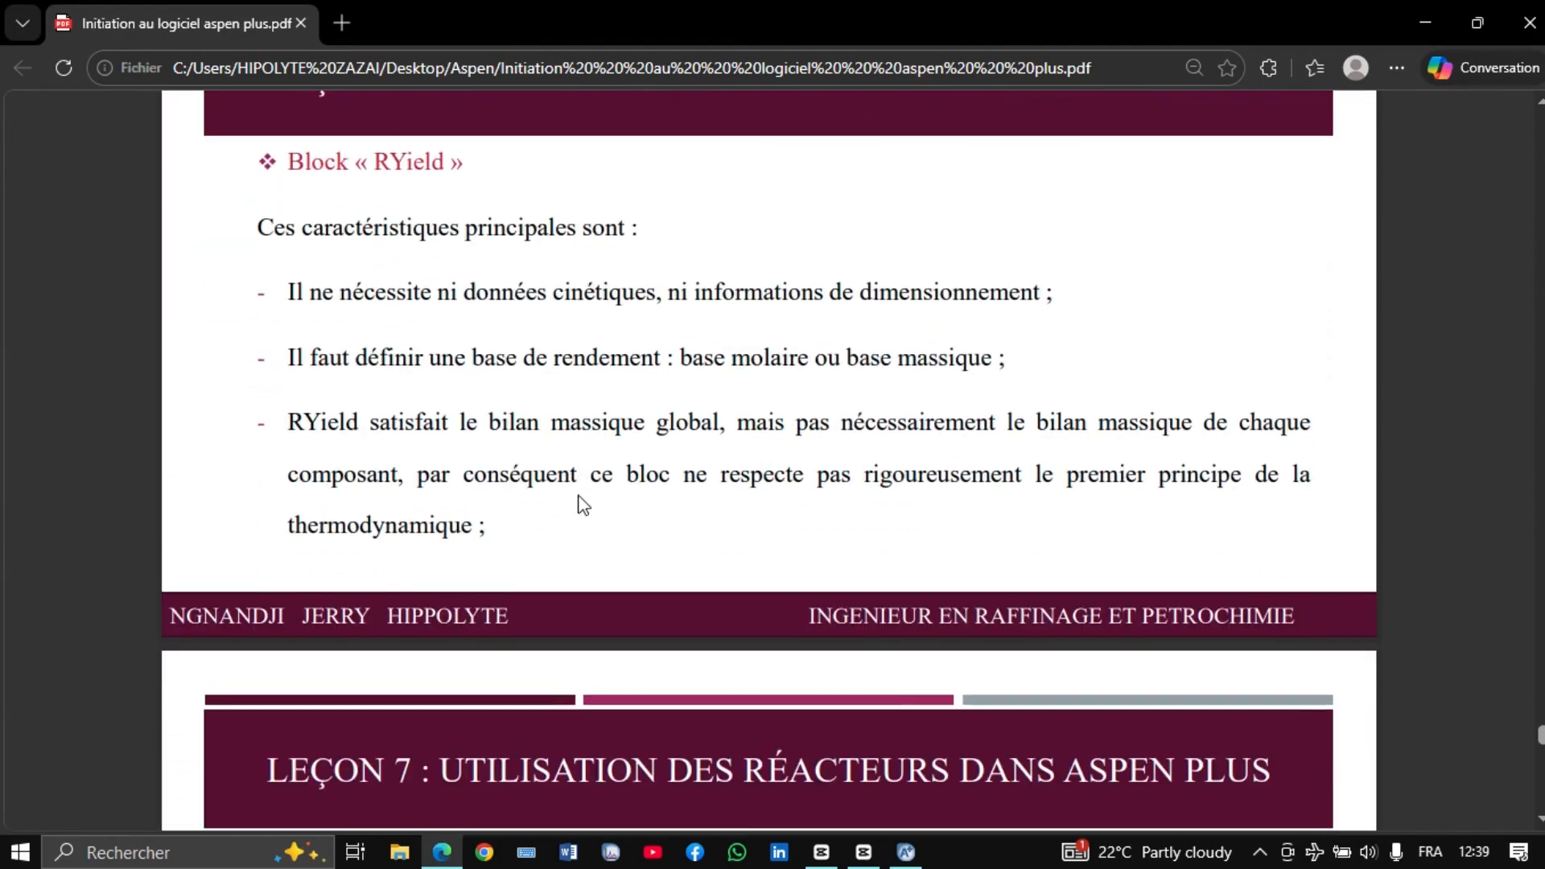
pyautogui.scroll(2, 583, 506)
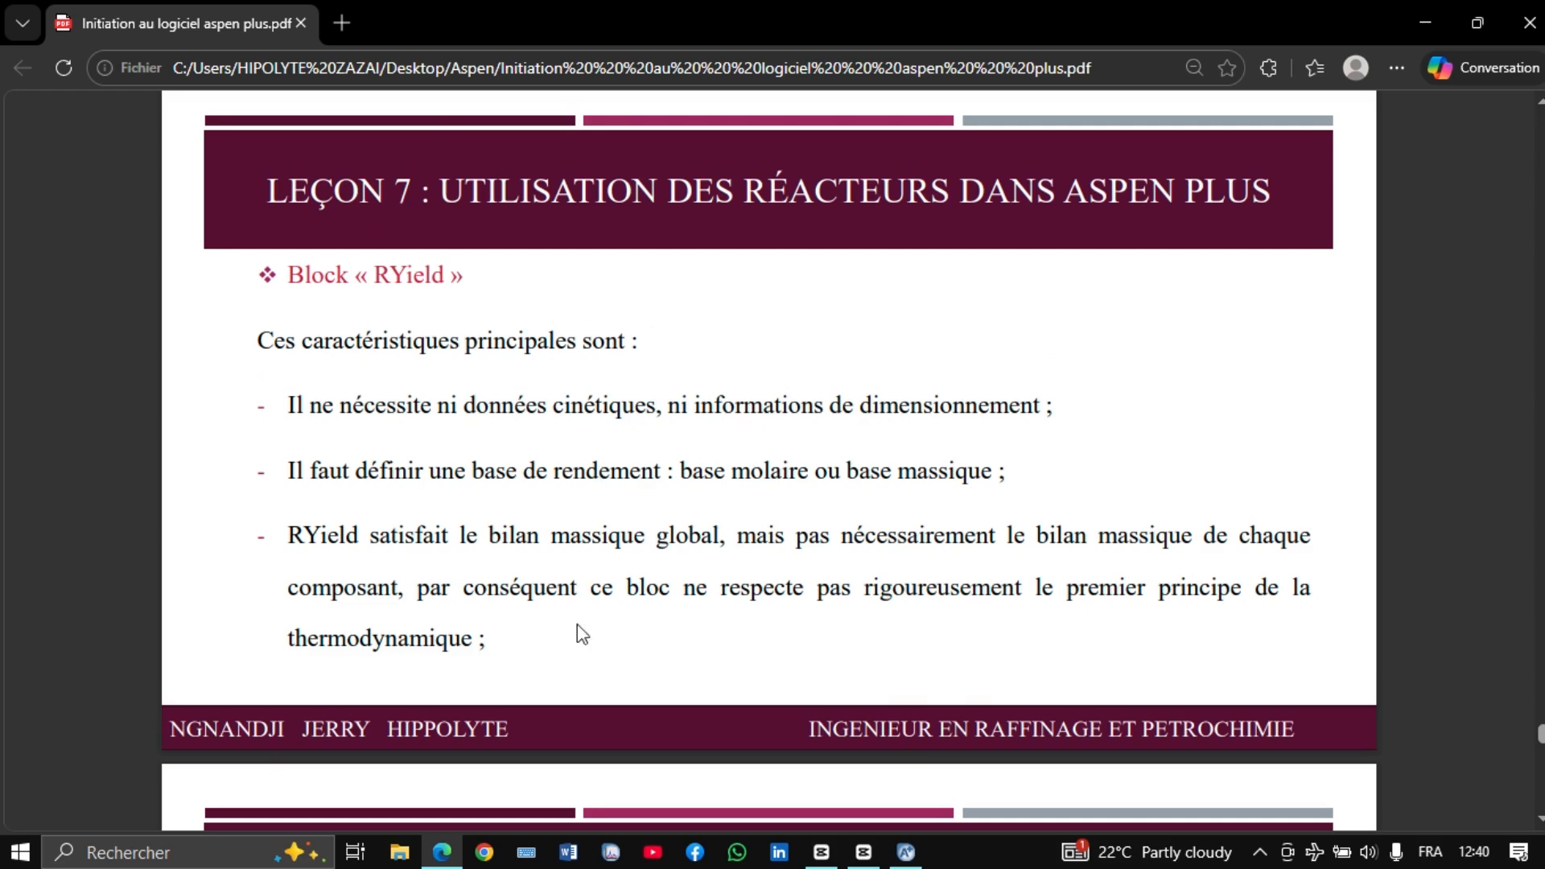
# Back in Aspen Plus, keep the Component yields option and list H2O, CO, CO2 and H2 as the yield components
pyautogui.click(908, 852)
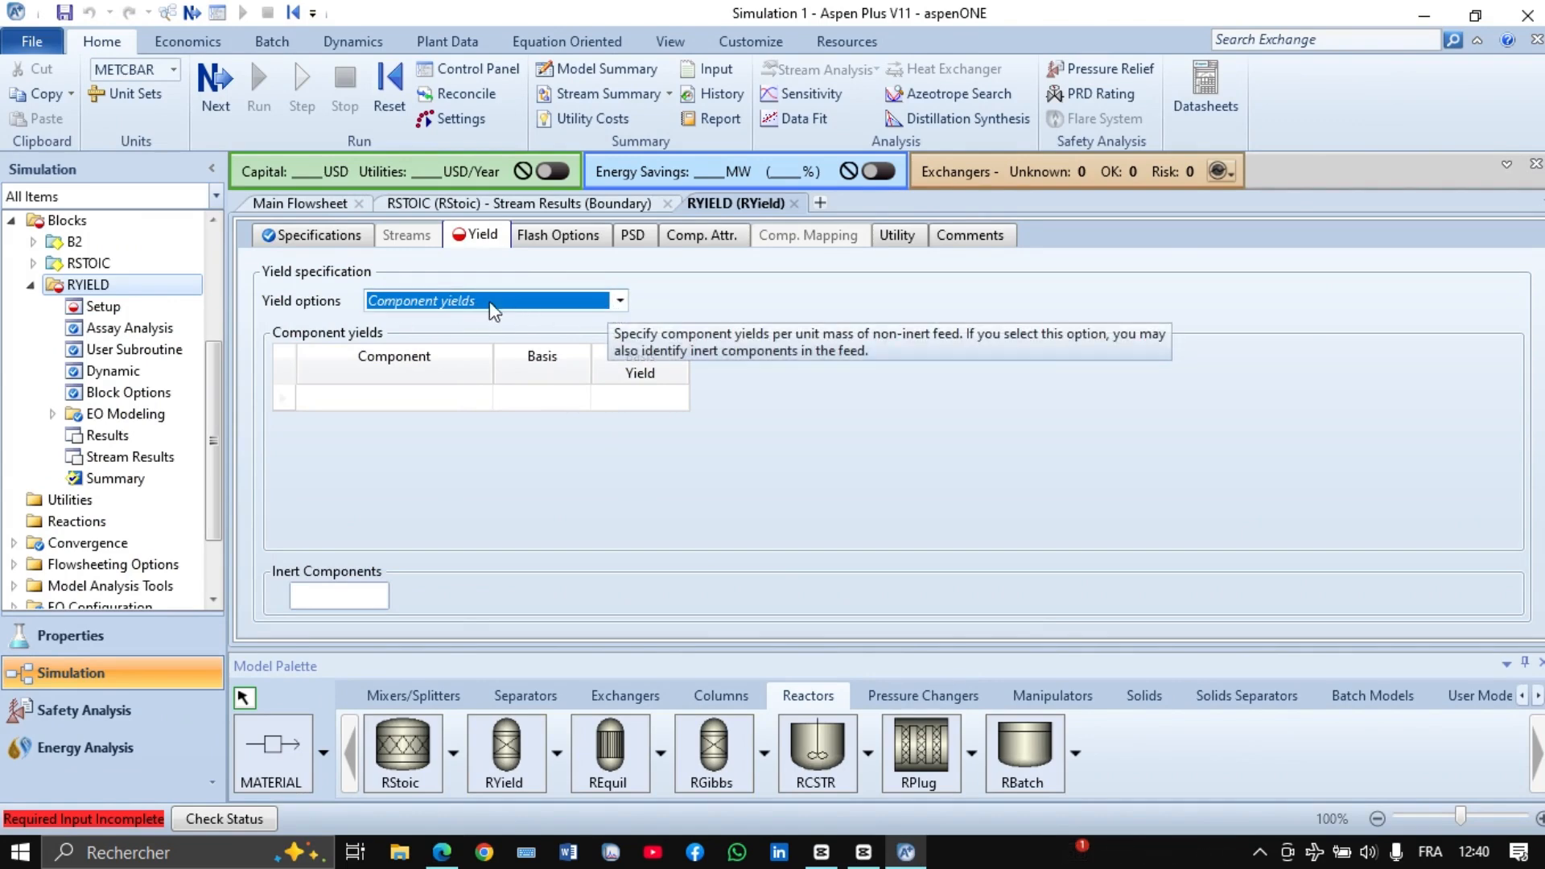
pyautogui.click(619, 302)
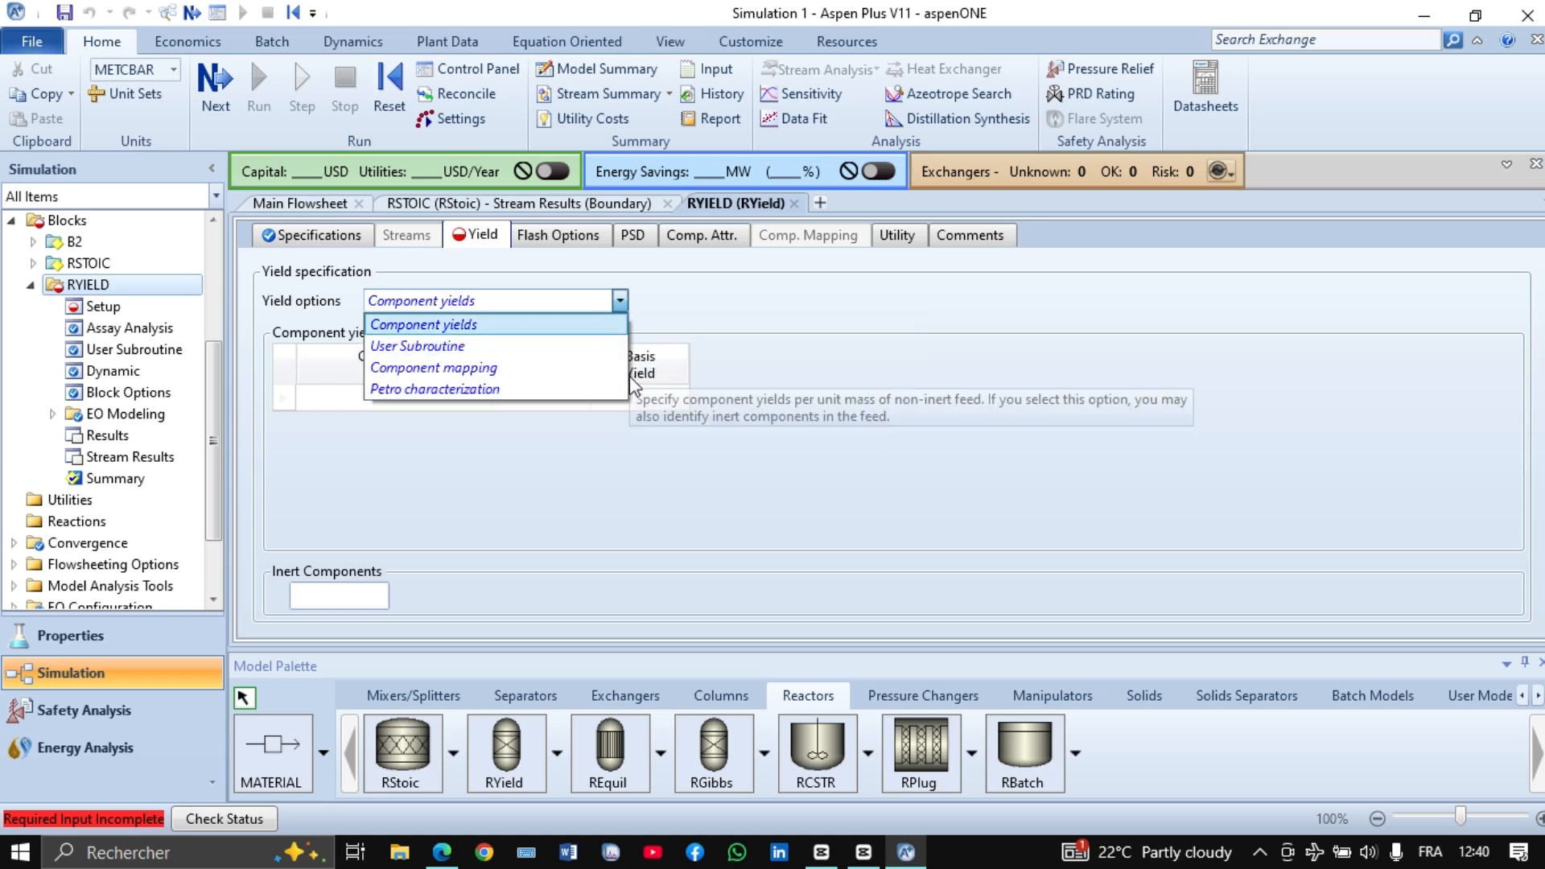
pyautogui.click(582, 296)
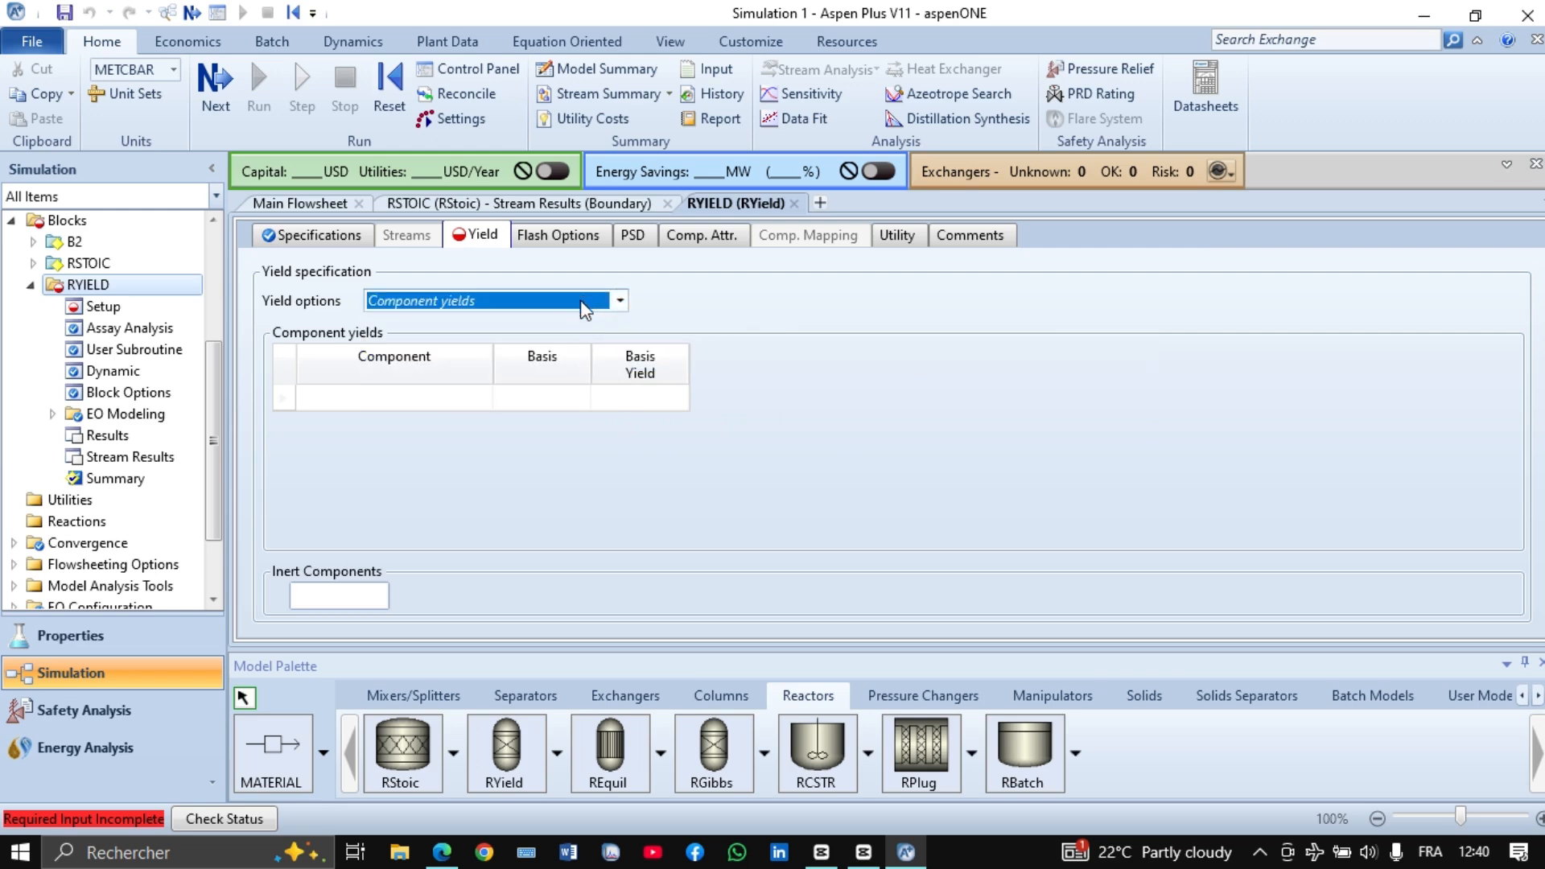
pyautogui.click(488, 404)
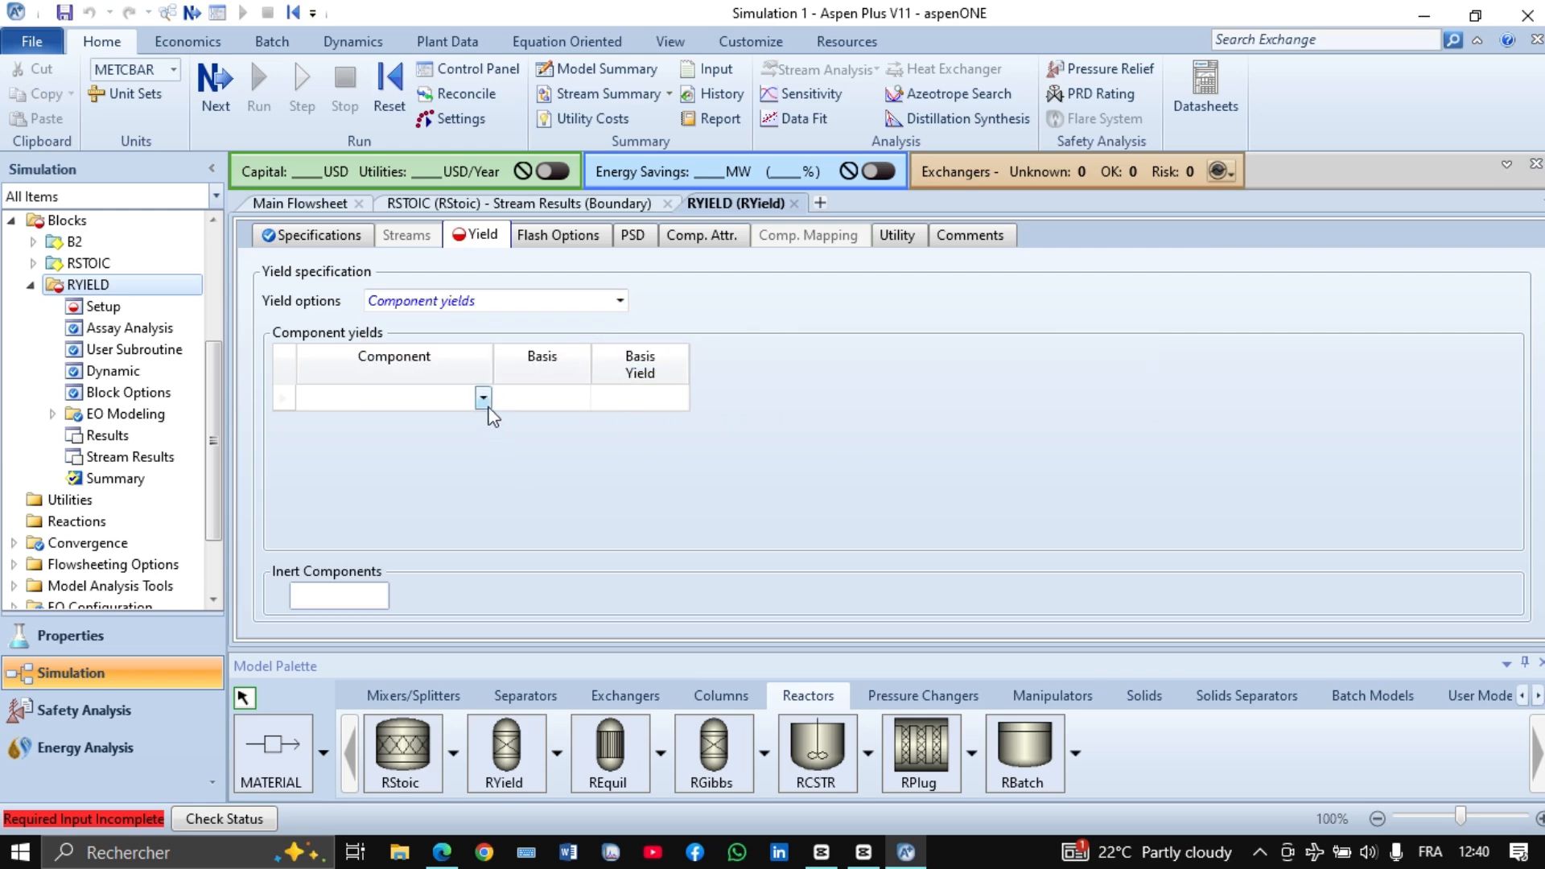
pyautogui.click(487, 406)
pyautogui.click(484, 421)
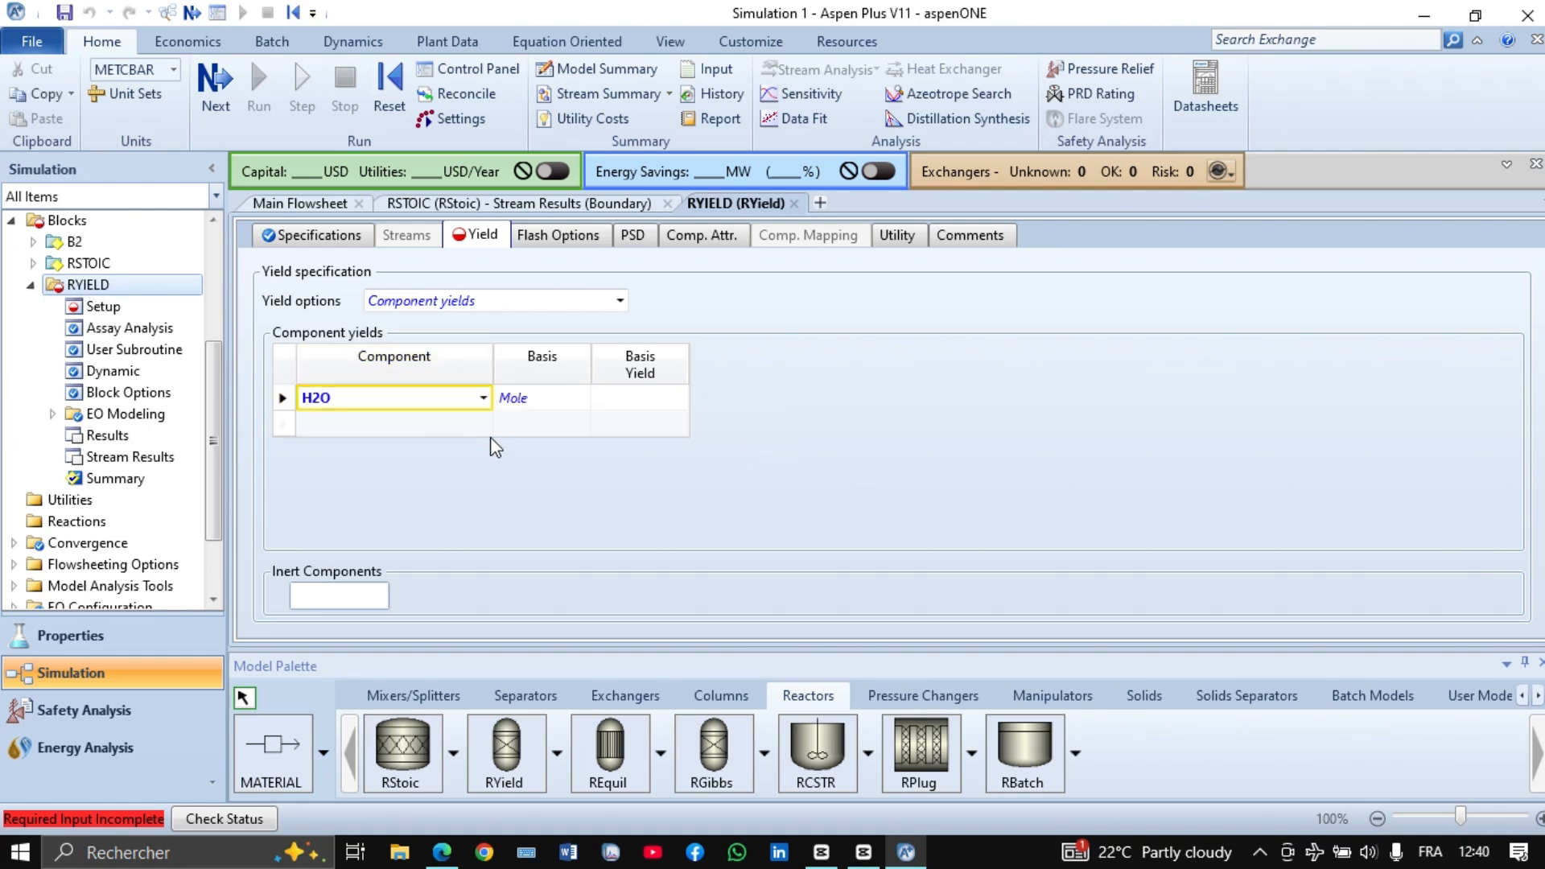
pyautogui.click(484, 424)
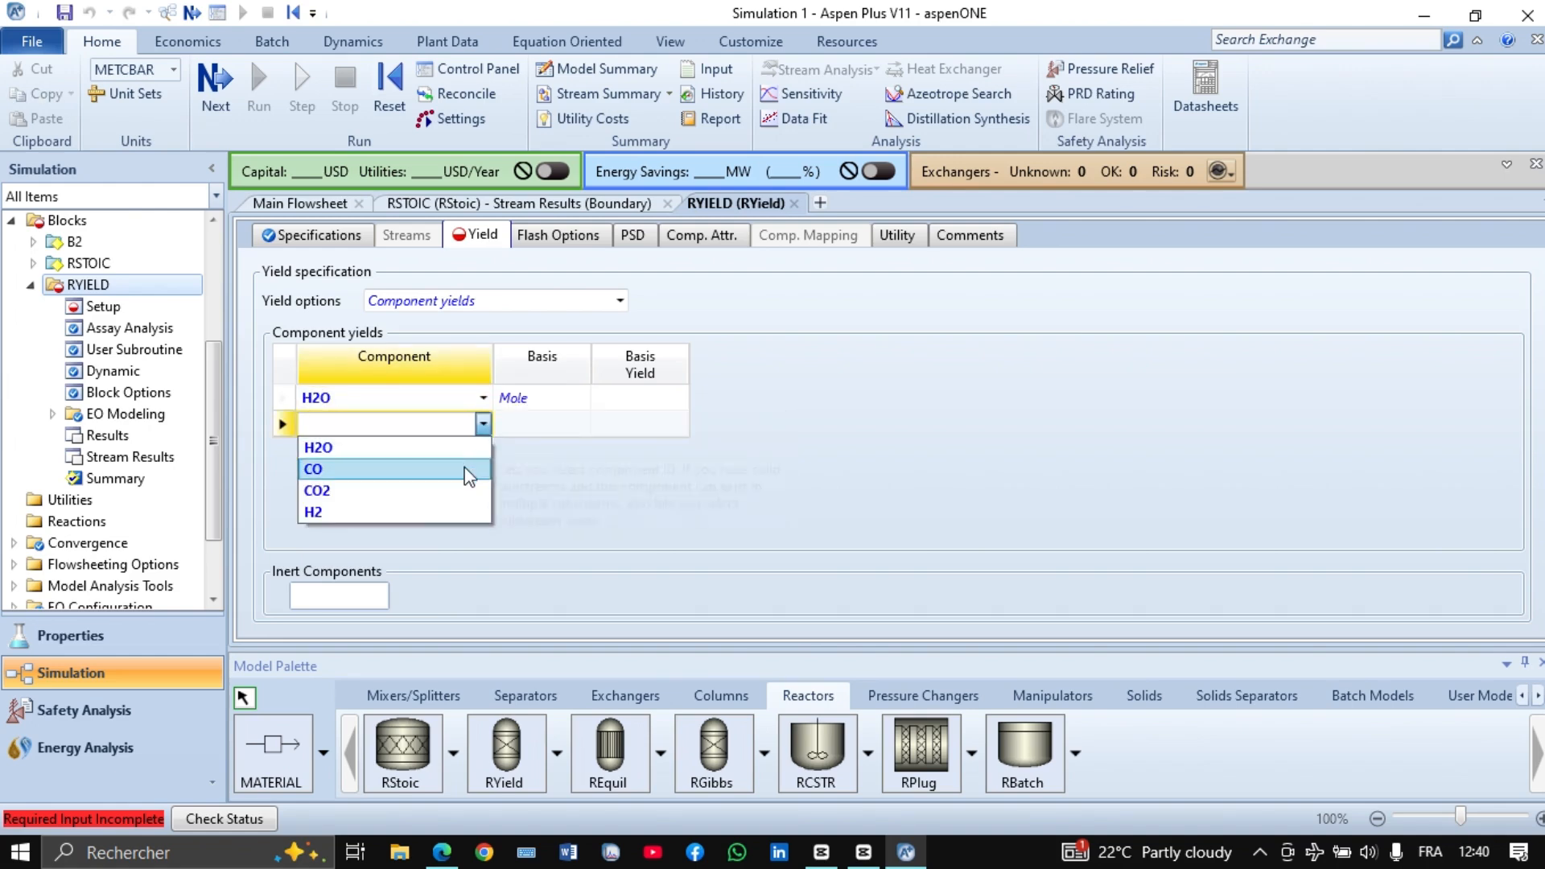
pyautogui.click(469, 473)
pyautogui.click(483, 451)
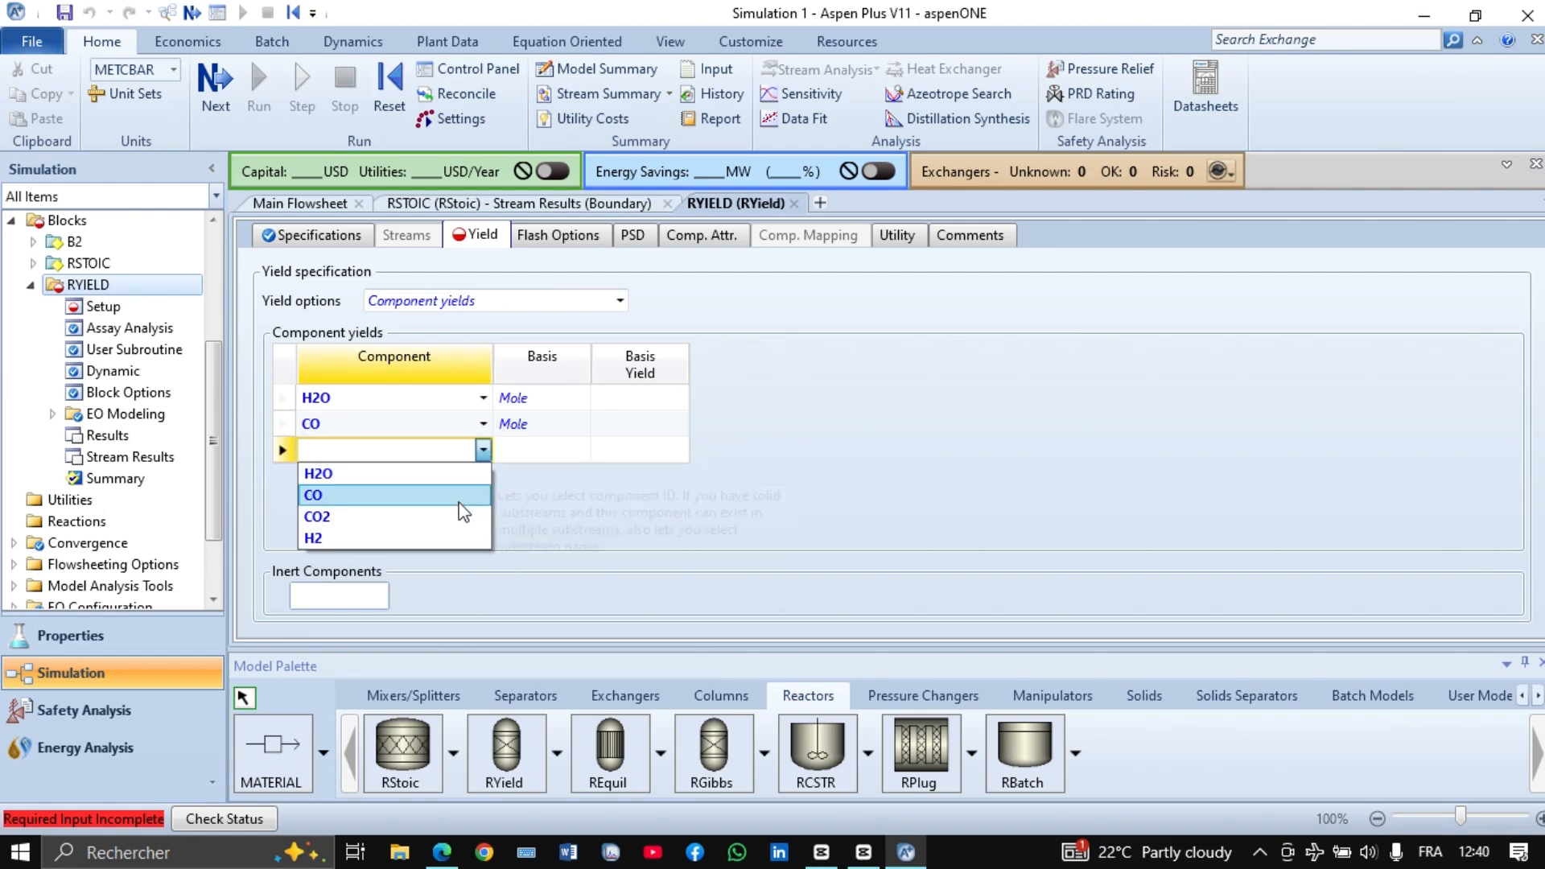
pyautogui.click(464, 515)
pyautogui.click(483, 476)
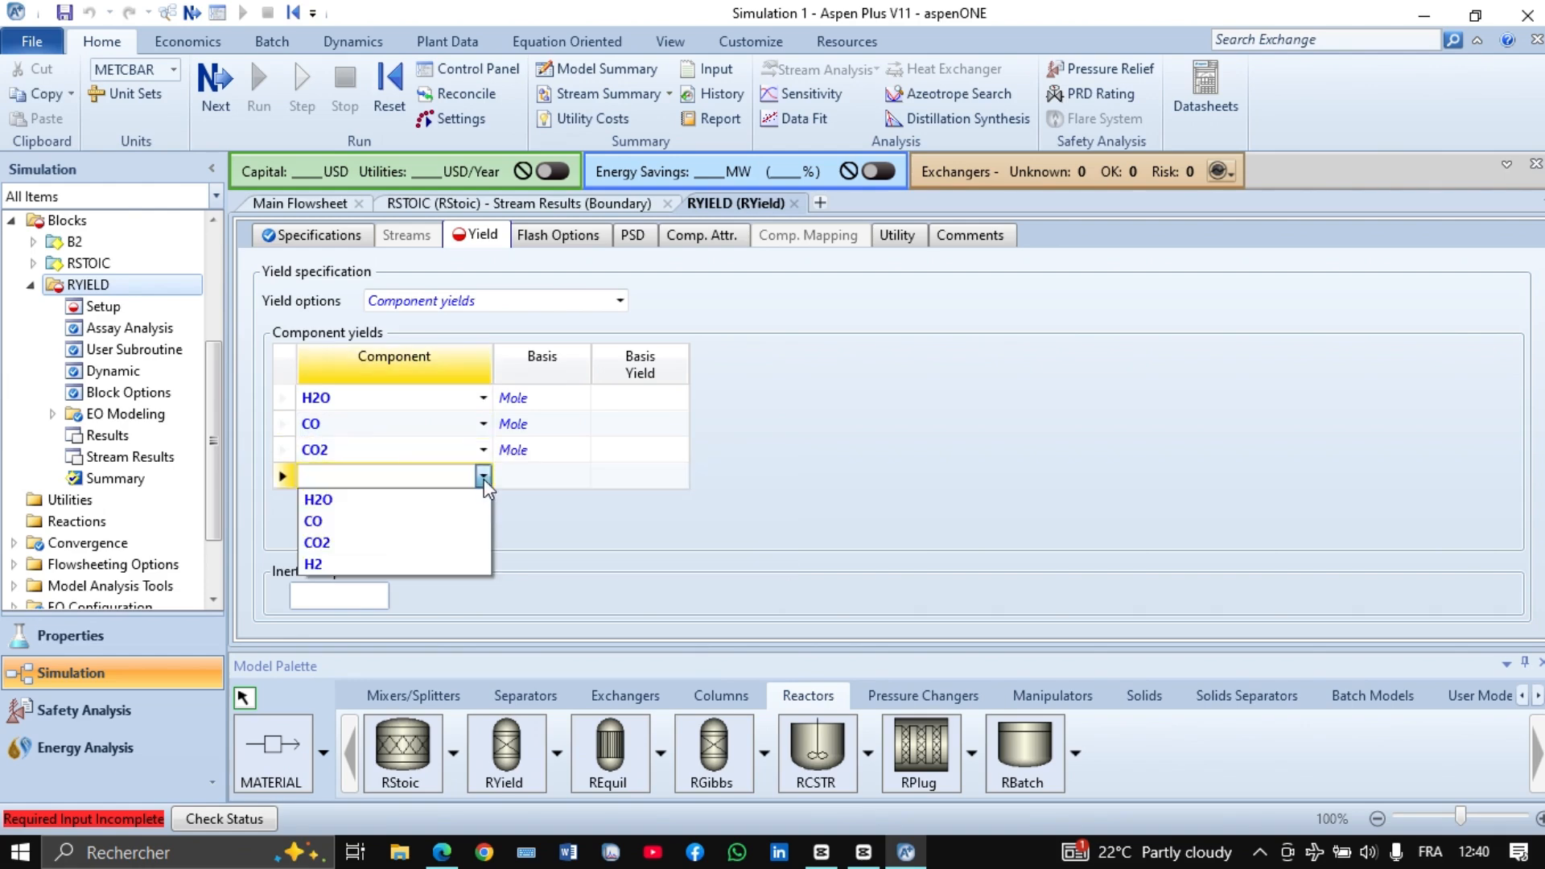
pyautogui.click(457, 566)
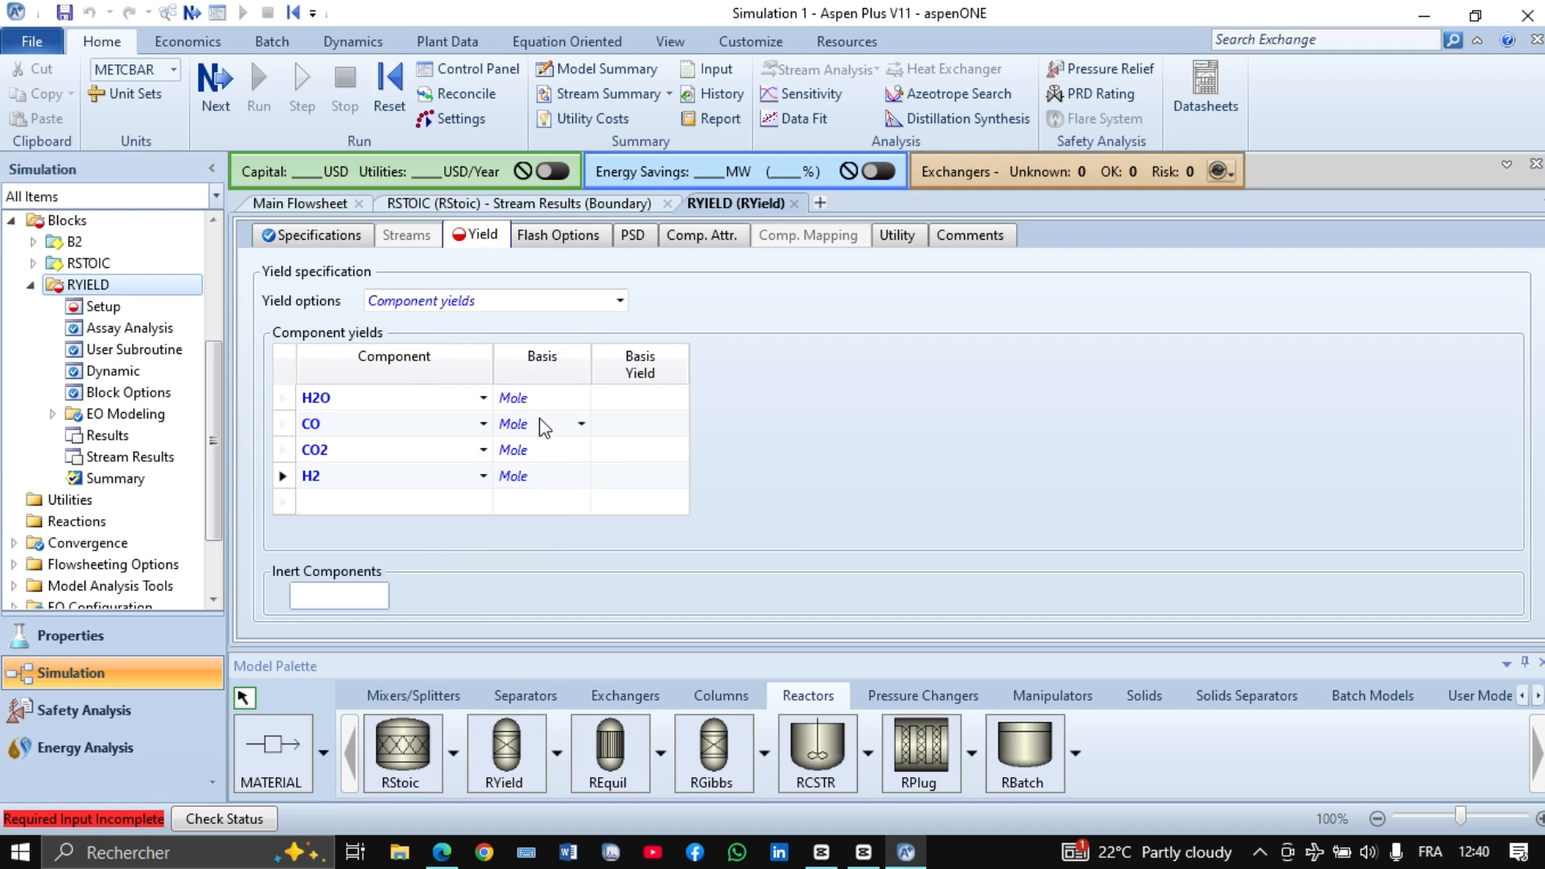
# Set the yield basis of H2O, CO, CO2 and H2 to Mass
pyautogui.click(582, 397)
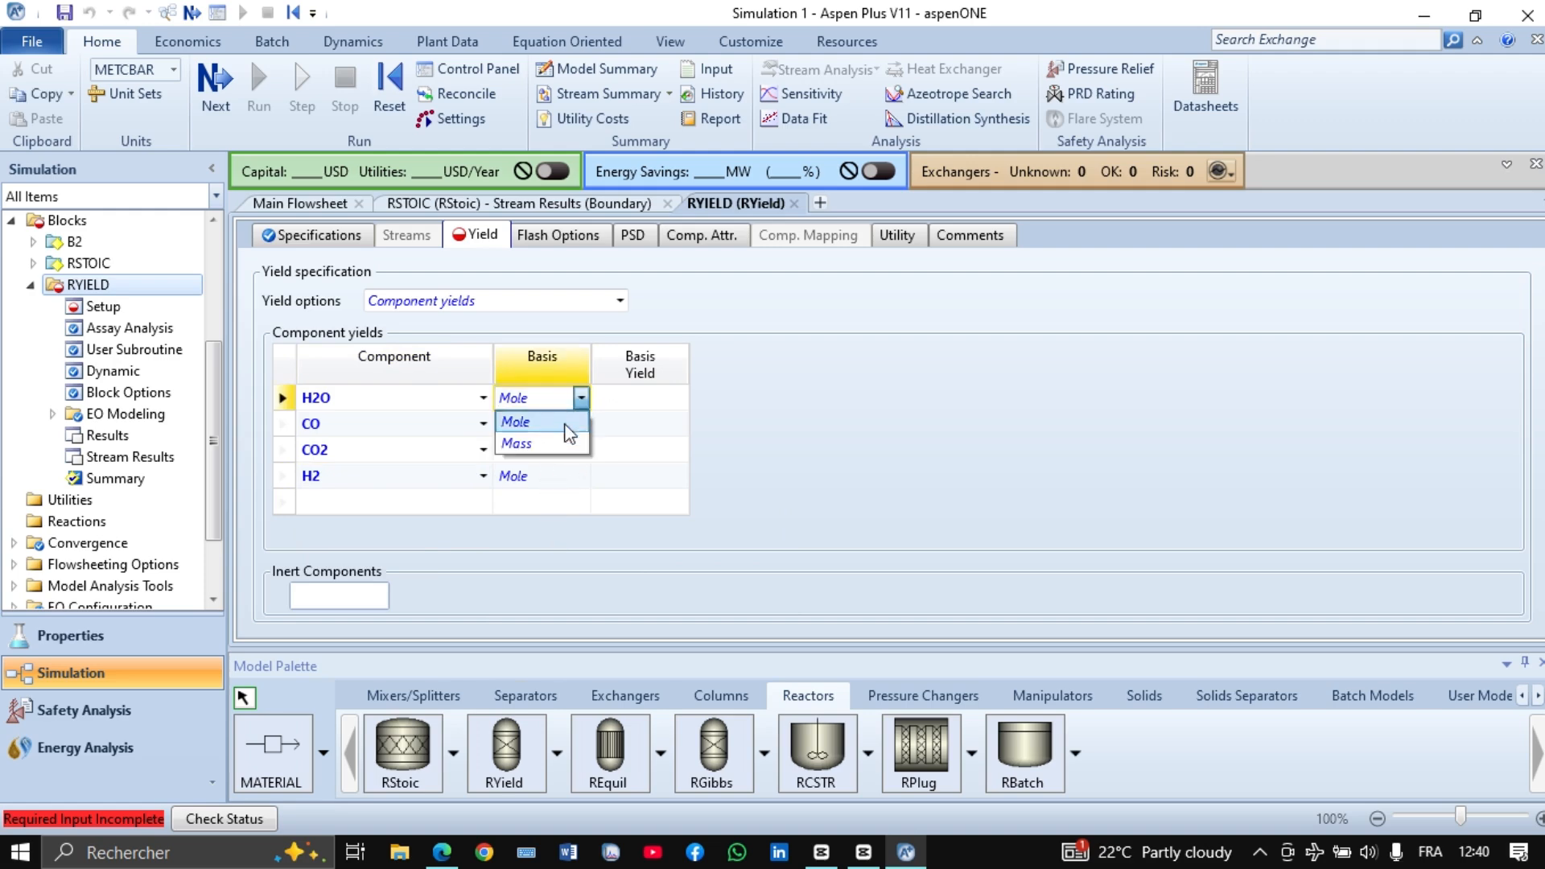
pyautogui.click(562, 443)
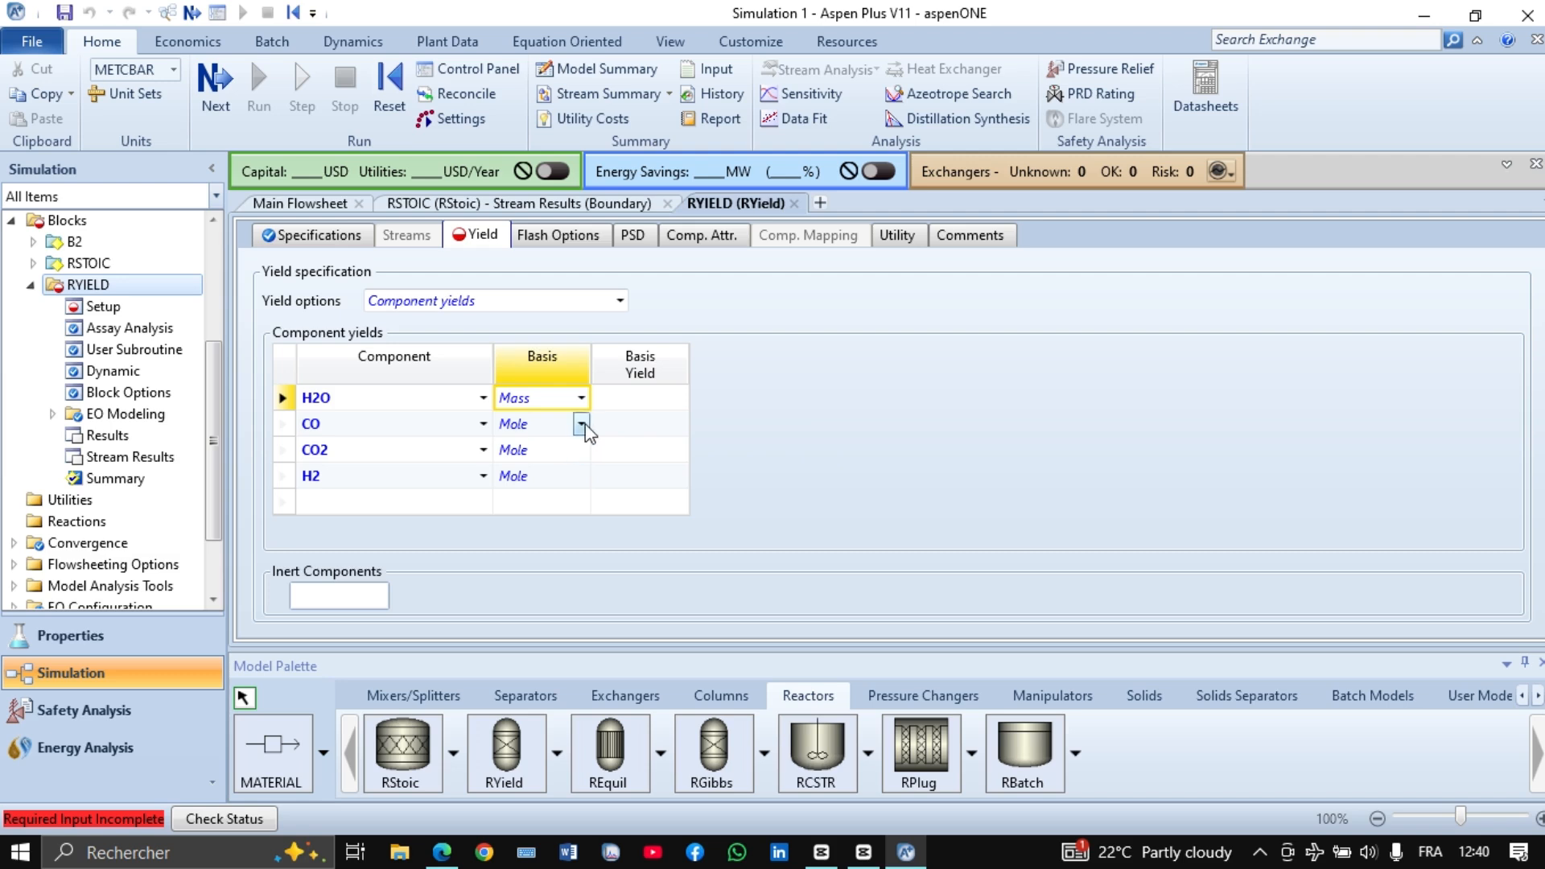
pyautogui.click(581, 424)
pyautogui.click(573, 467)
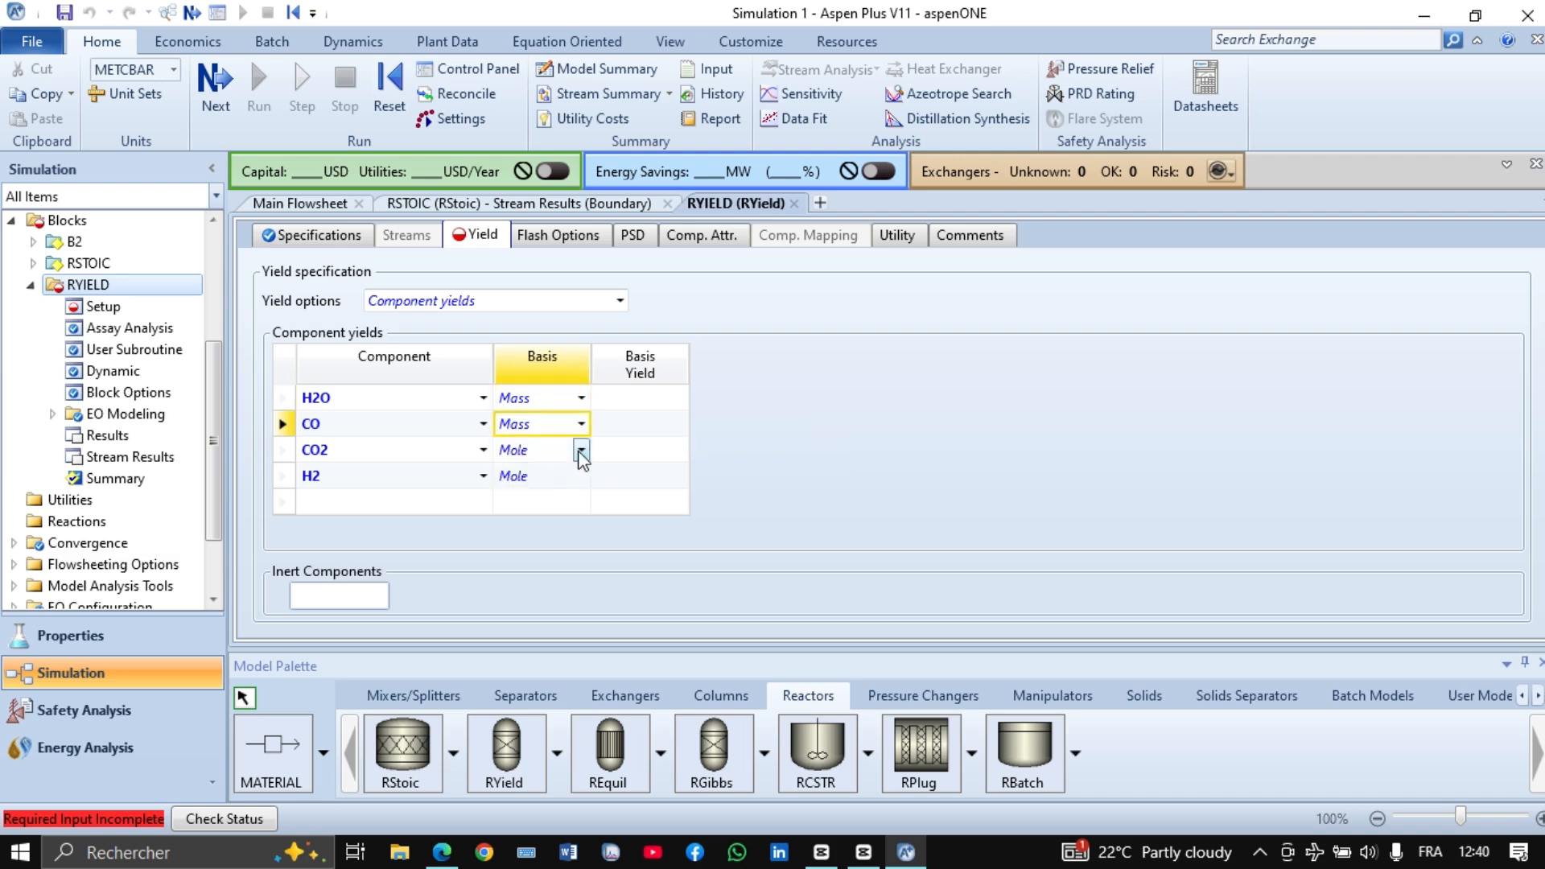
pyautogui.click(581, 450)
pyautogui.click(573, 493)
pyautogui.click(581, 475)
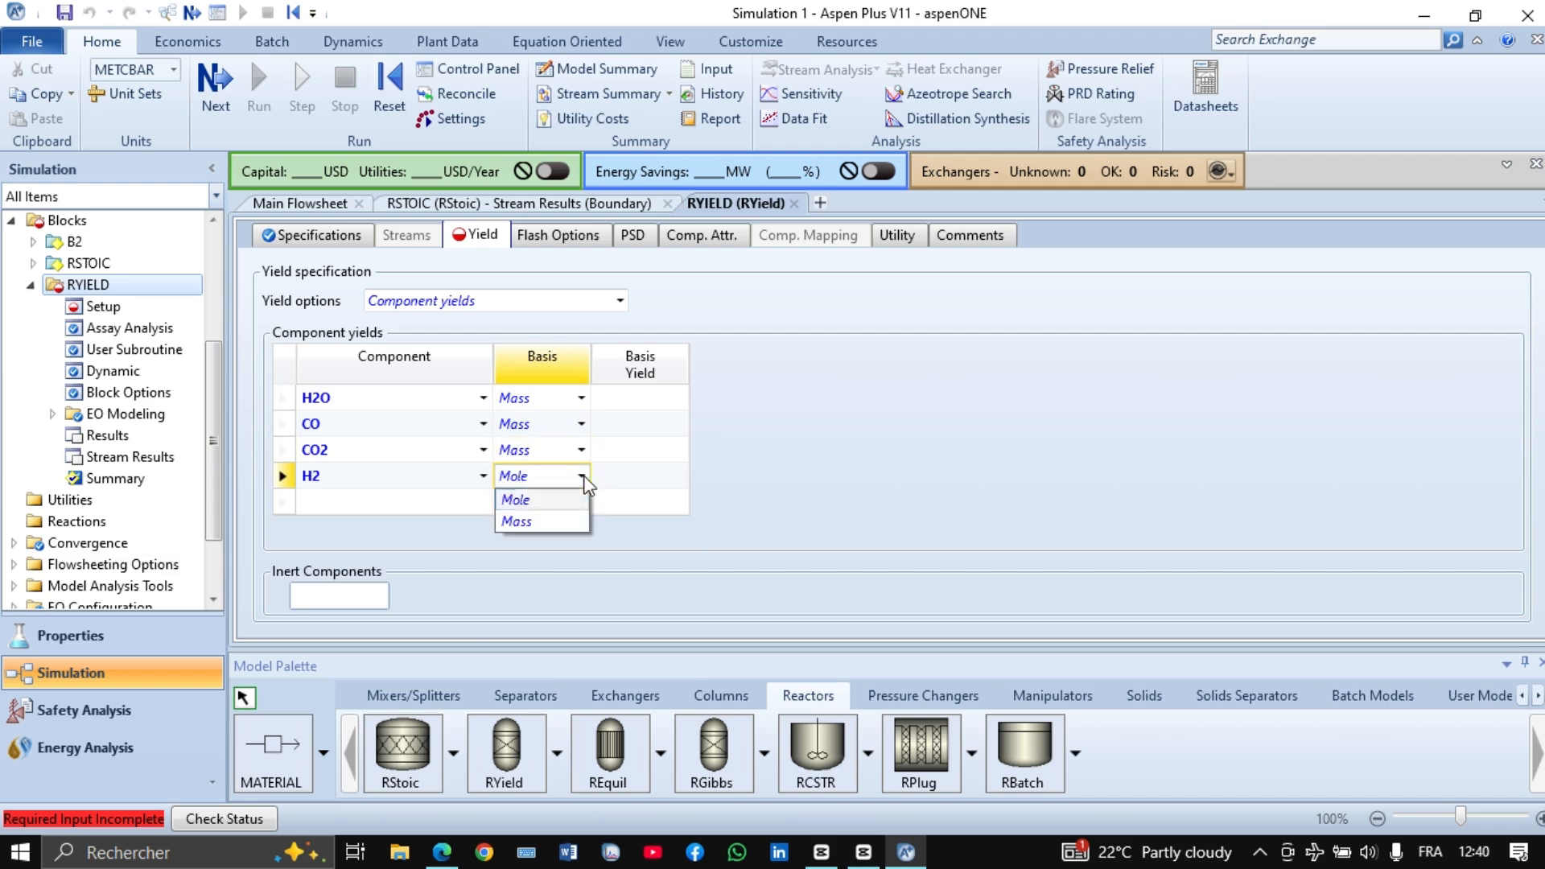
pyautogui.click(563, 521)
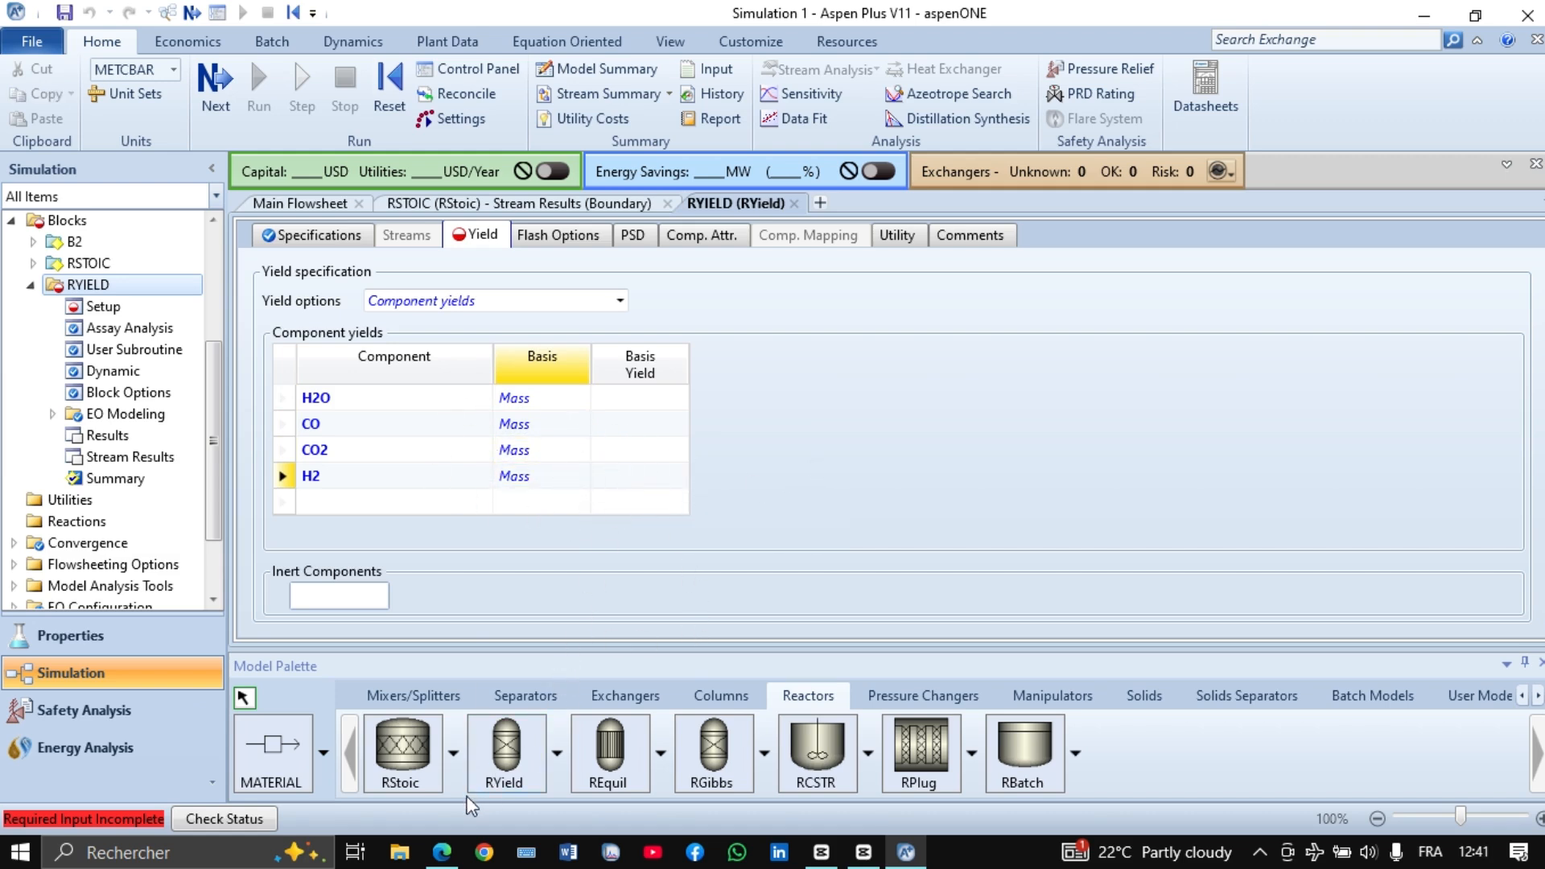
# Switch to the course PDF in Edge and consult the example's feed flows, reaction and CO conversion for RYield
pyautogui.click(442, 852)
pyautogui.scroll(-7, 554, 527)
pyautogui.scroll(-15, 553, 528)
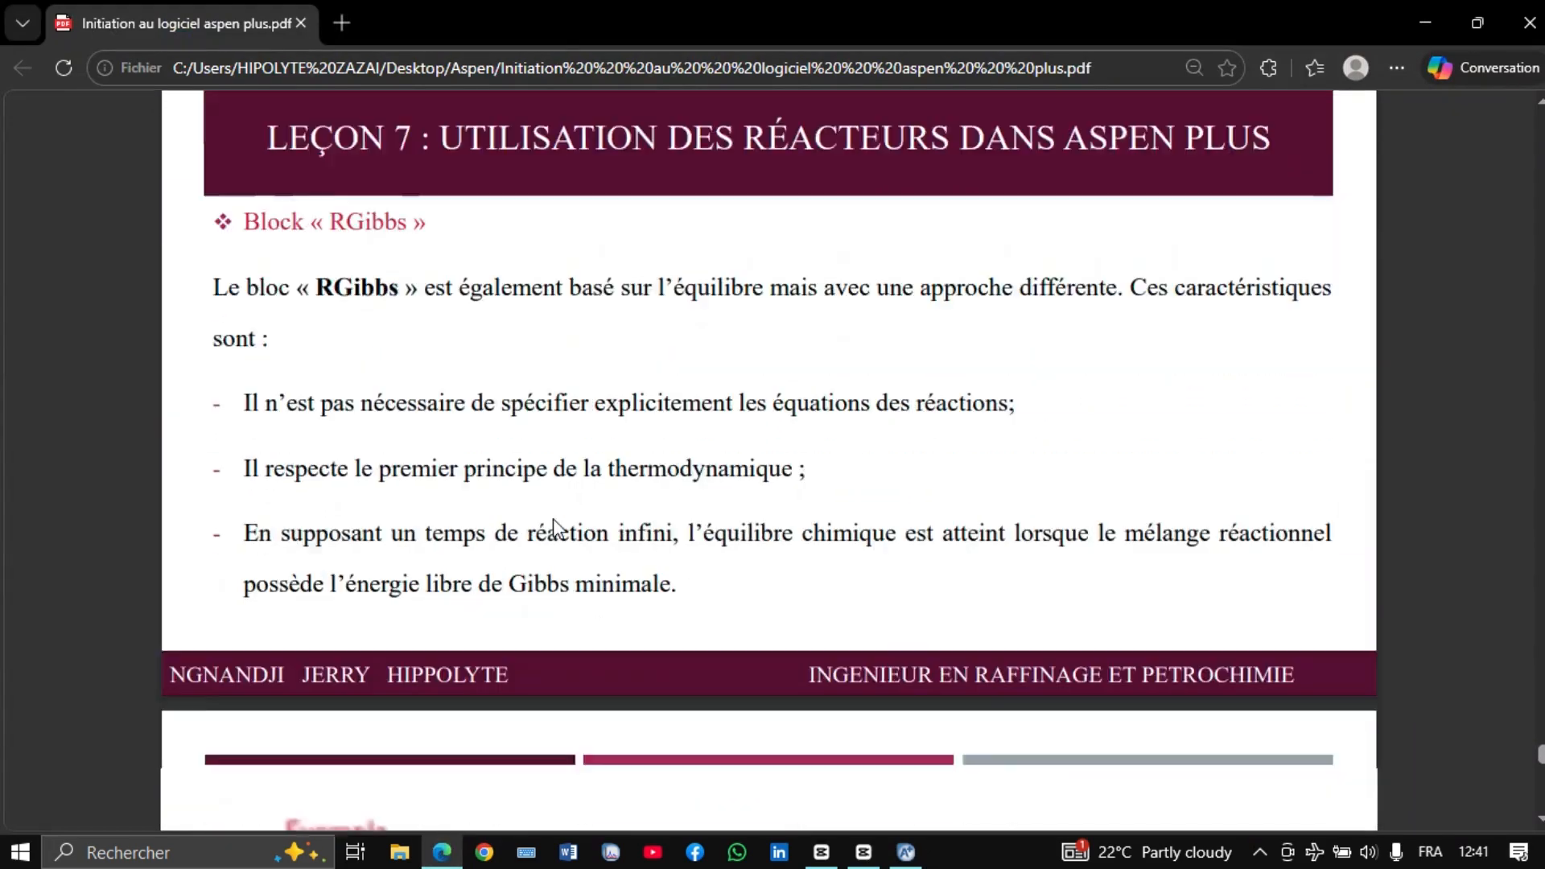
pyautogui.scroll(5, 575, 650)
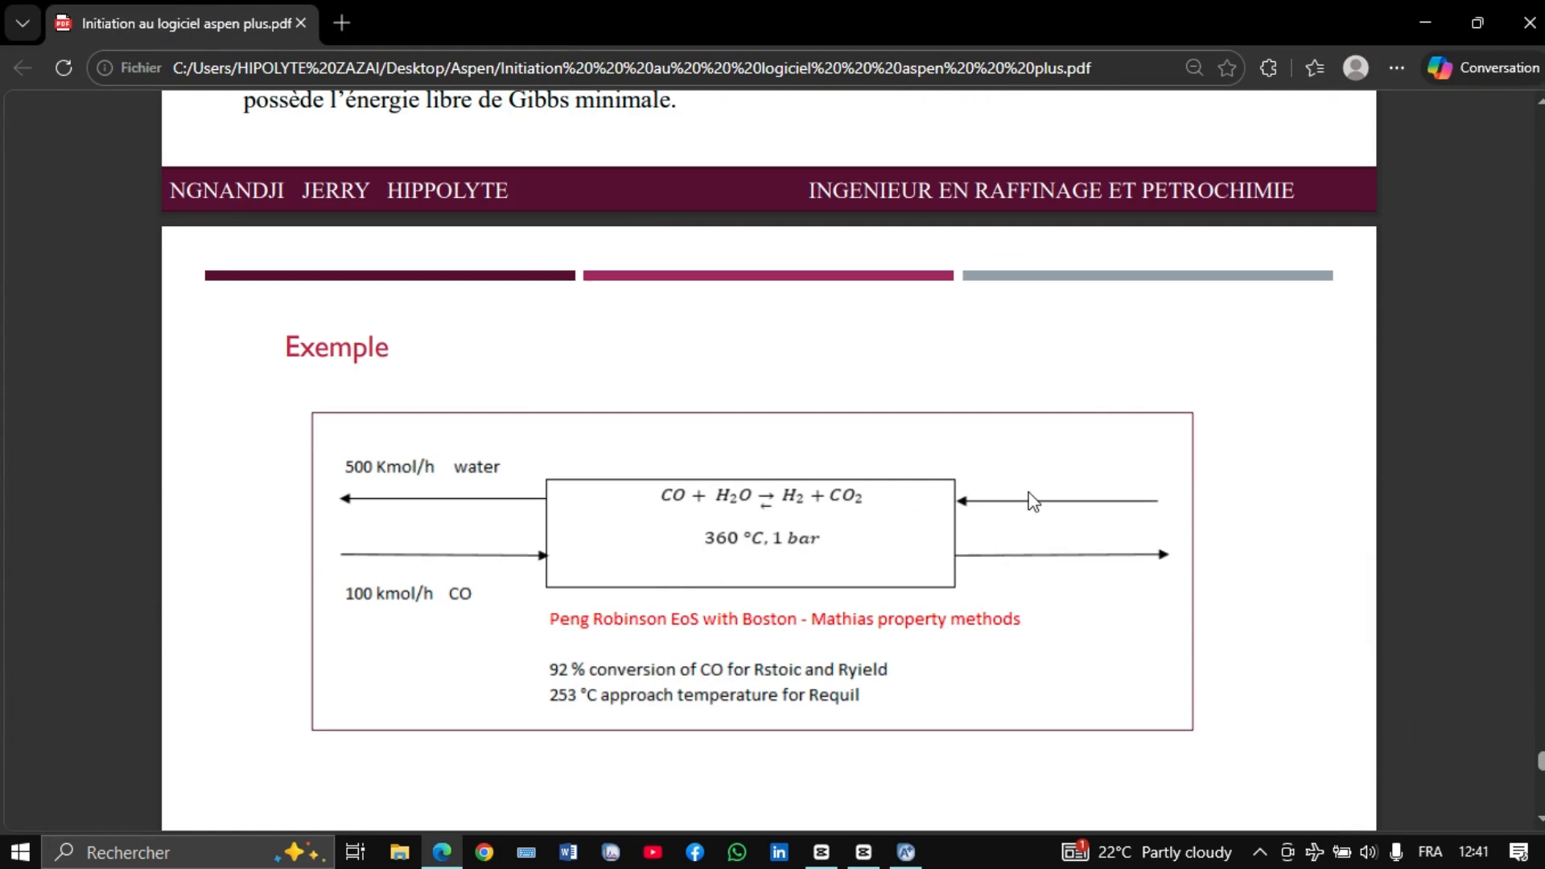
# Switch back to Aspen Plus and open the stream results of the RSTOIC block
pyautogui.click(912, 845)
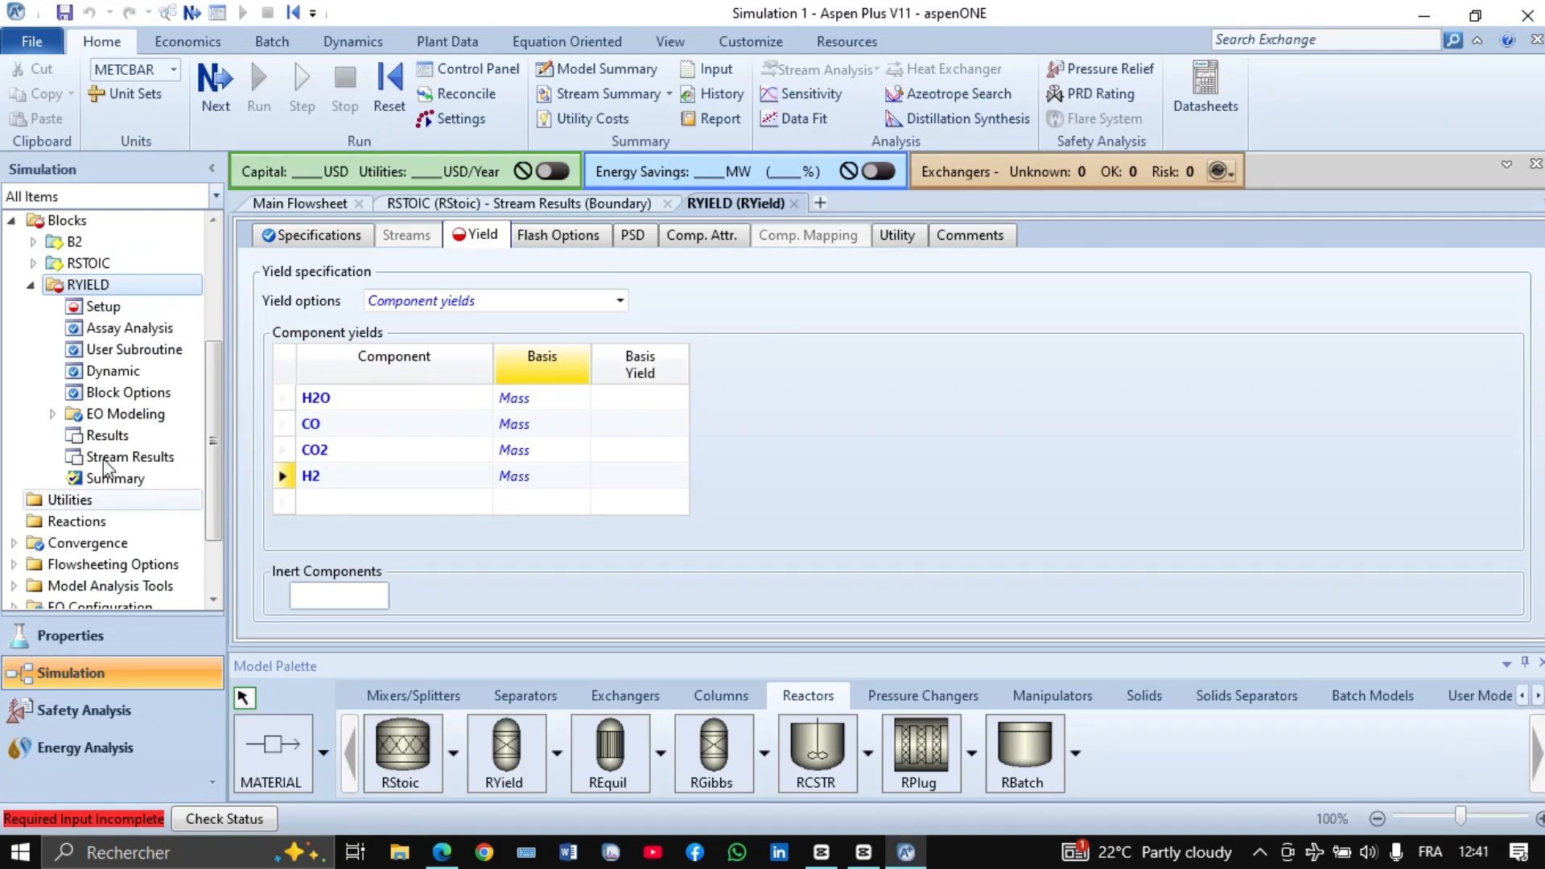
pyautogui.scroll(3, 105, 467)
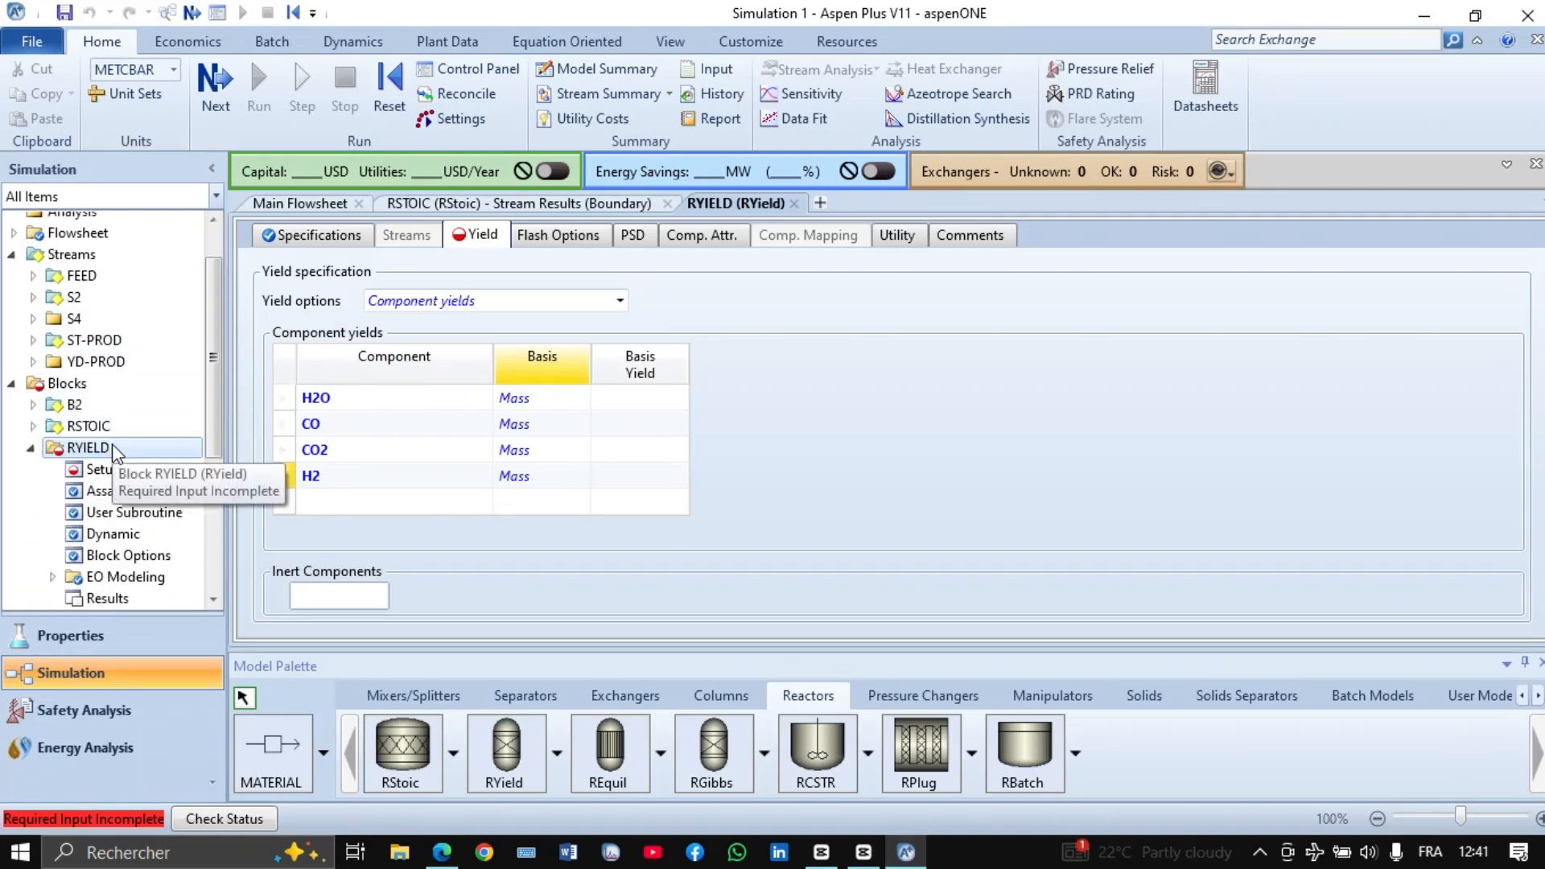
pyautogui.click(33, 427)
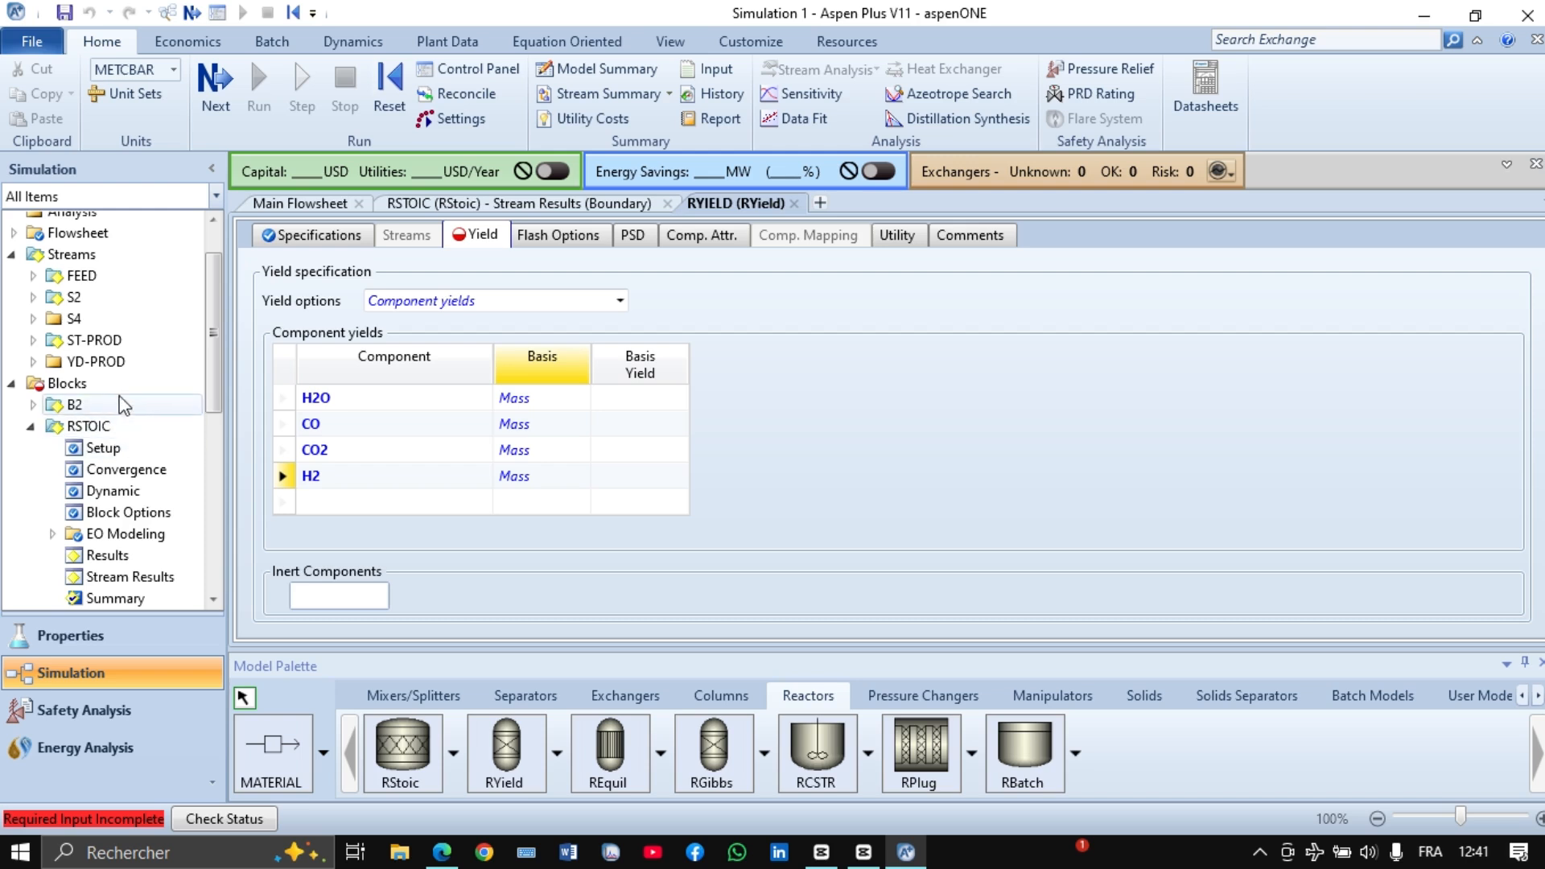
pyautogui.scroll(-1, 131, 442)
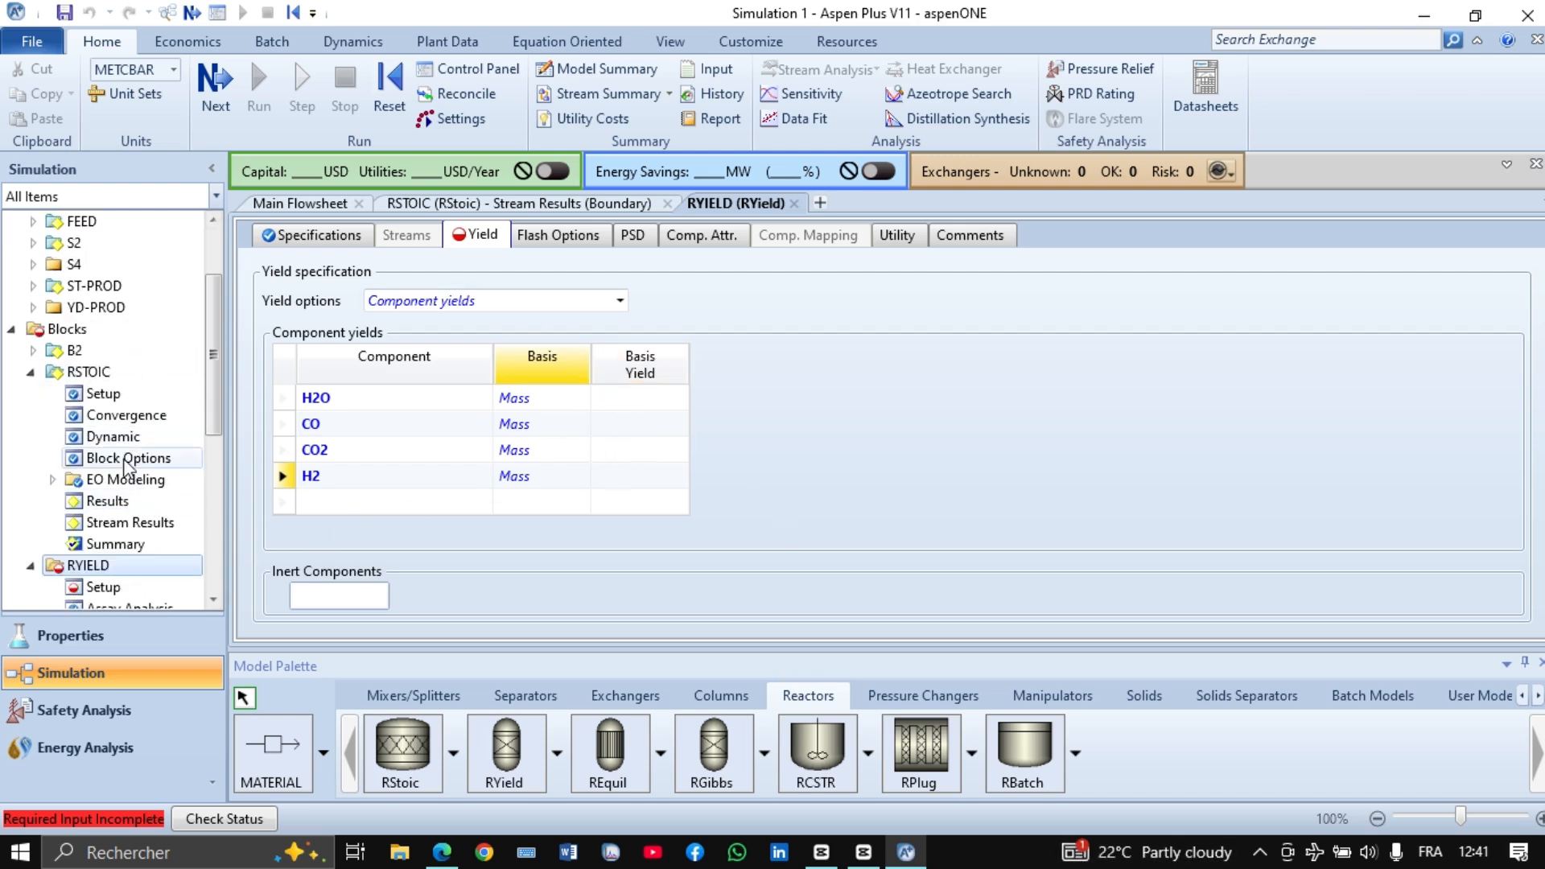
pyautogui.scroll(-1, 153, 483)
pyautogui.click(146, 473)
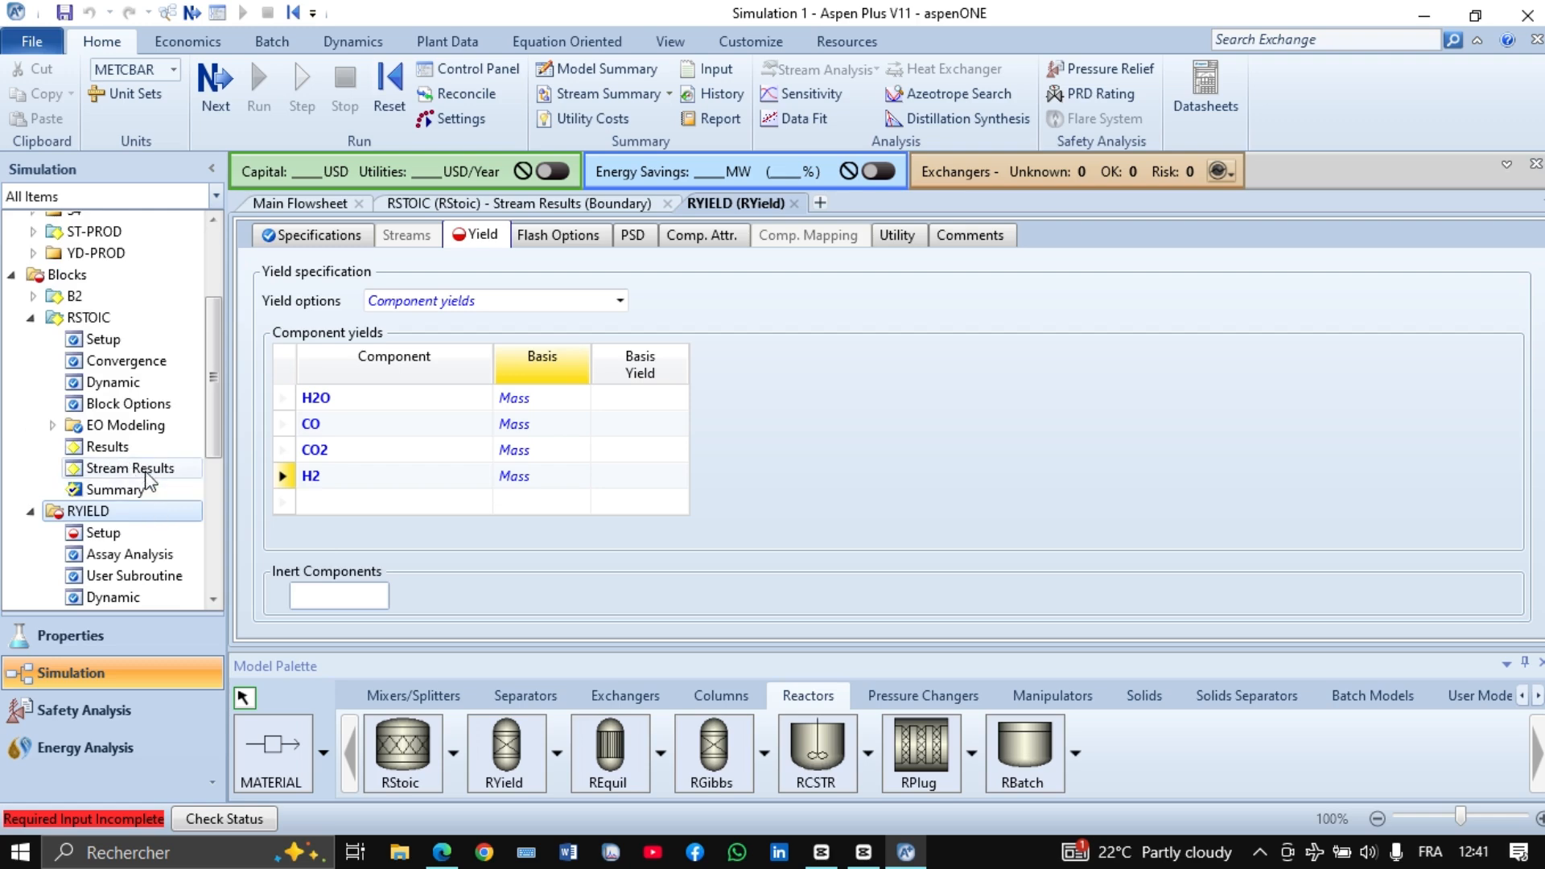
# Expand the component mass flows and mass fractions in the RSTOIC stream results and review them for FEED and ST-PROD
pyautogui.scroll(-3, 386, 430)
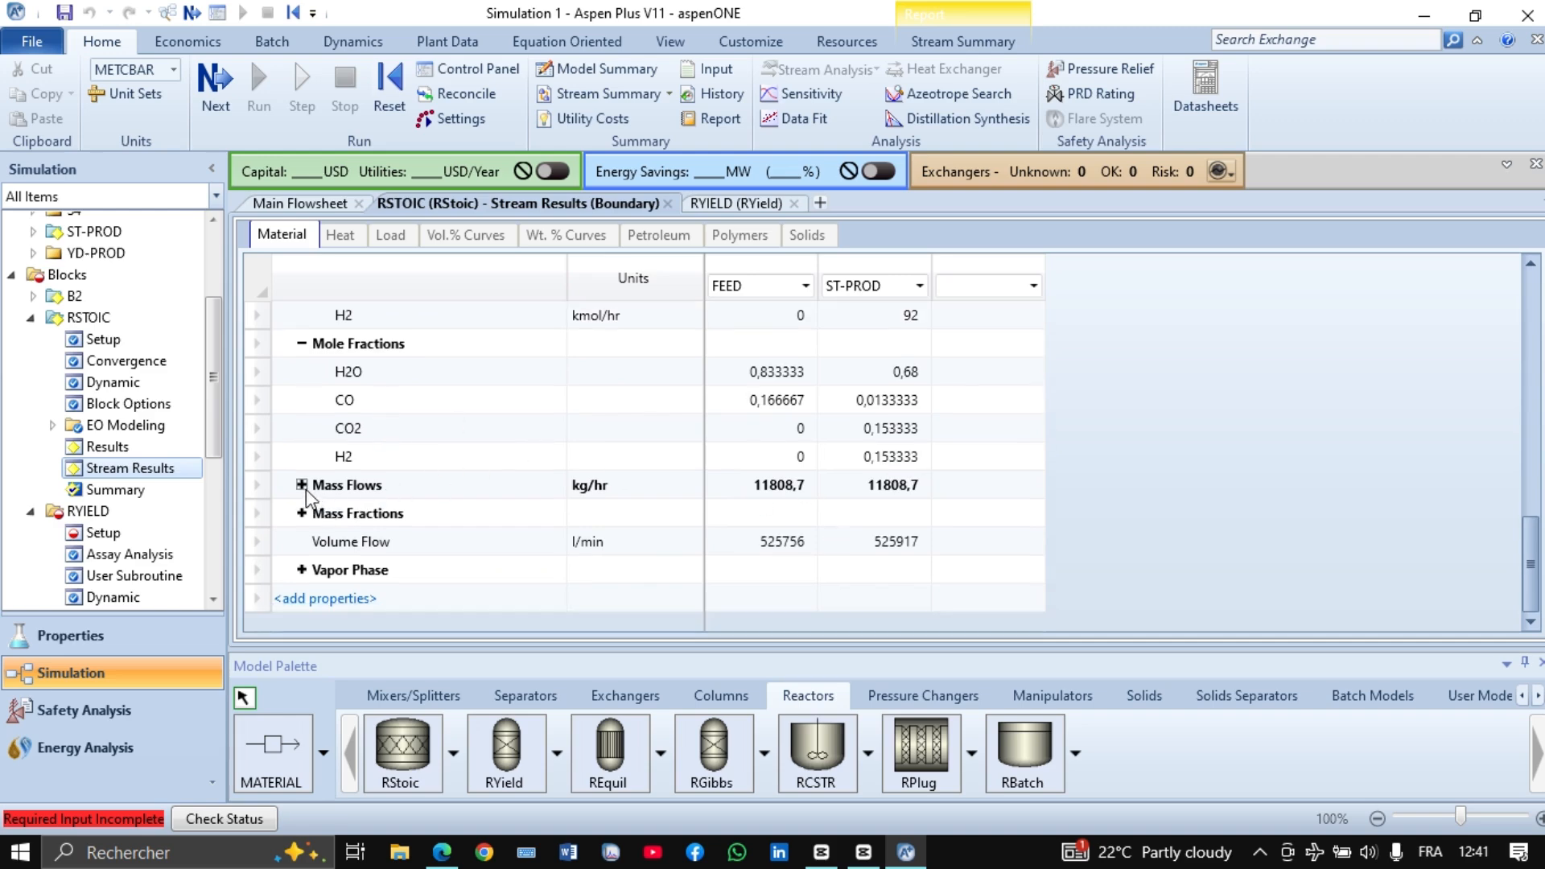
pyautogui.click(302, 484)
pyautogui.scroll(-1, 829, 449)
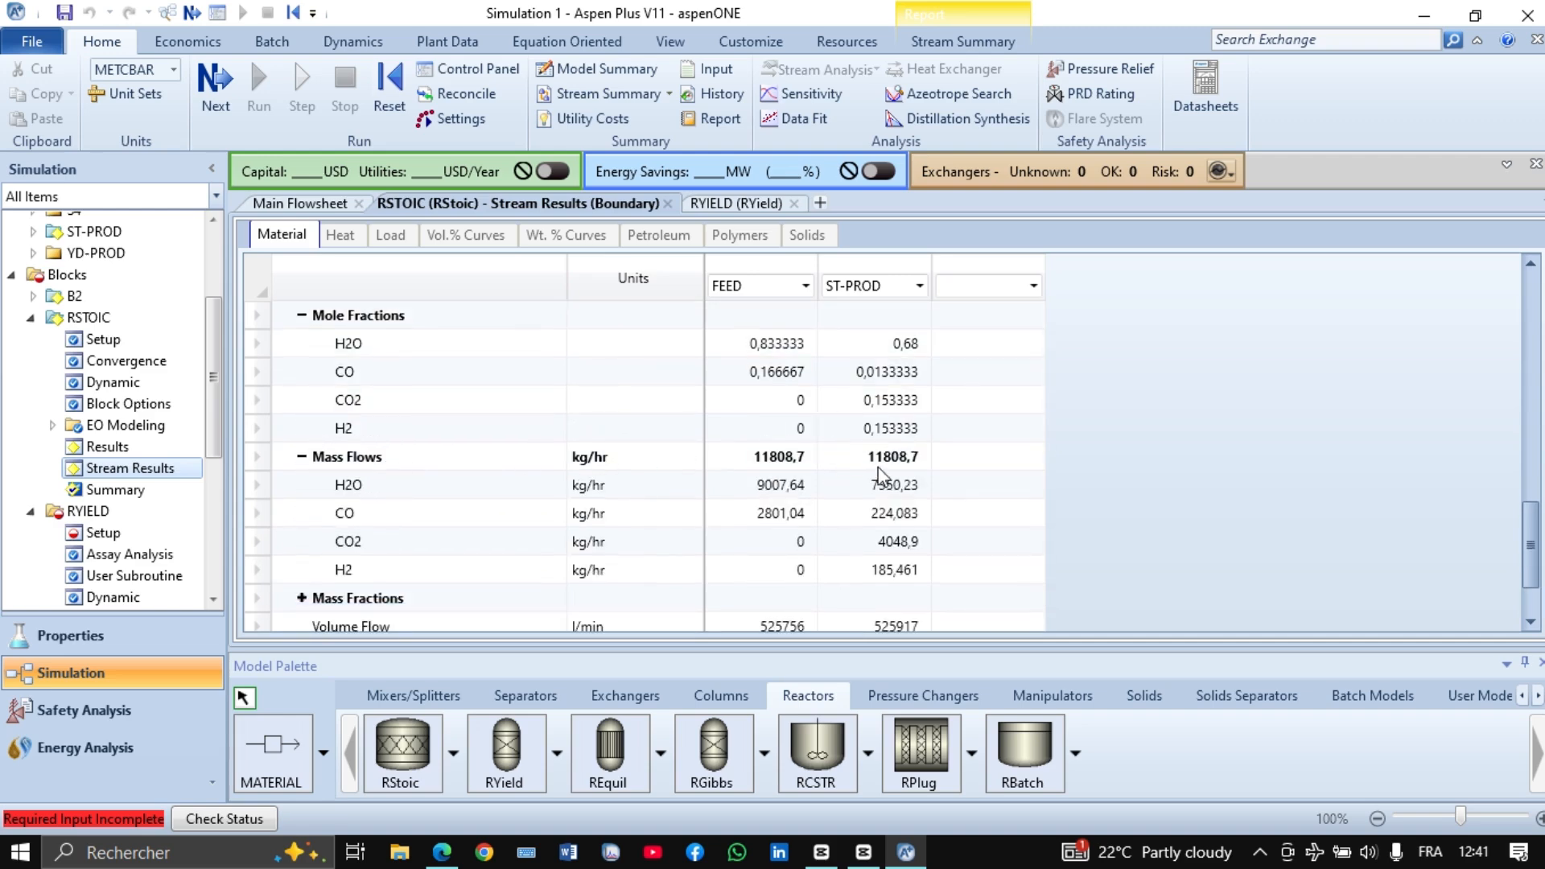
pyautogui.scroll(-2, 532, 463)
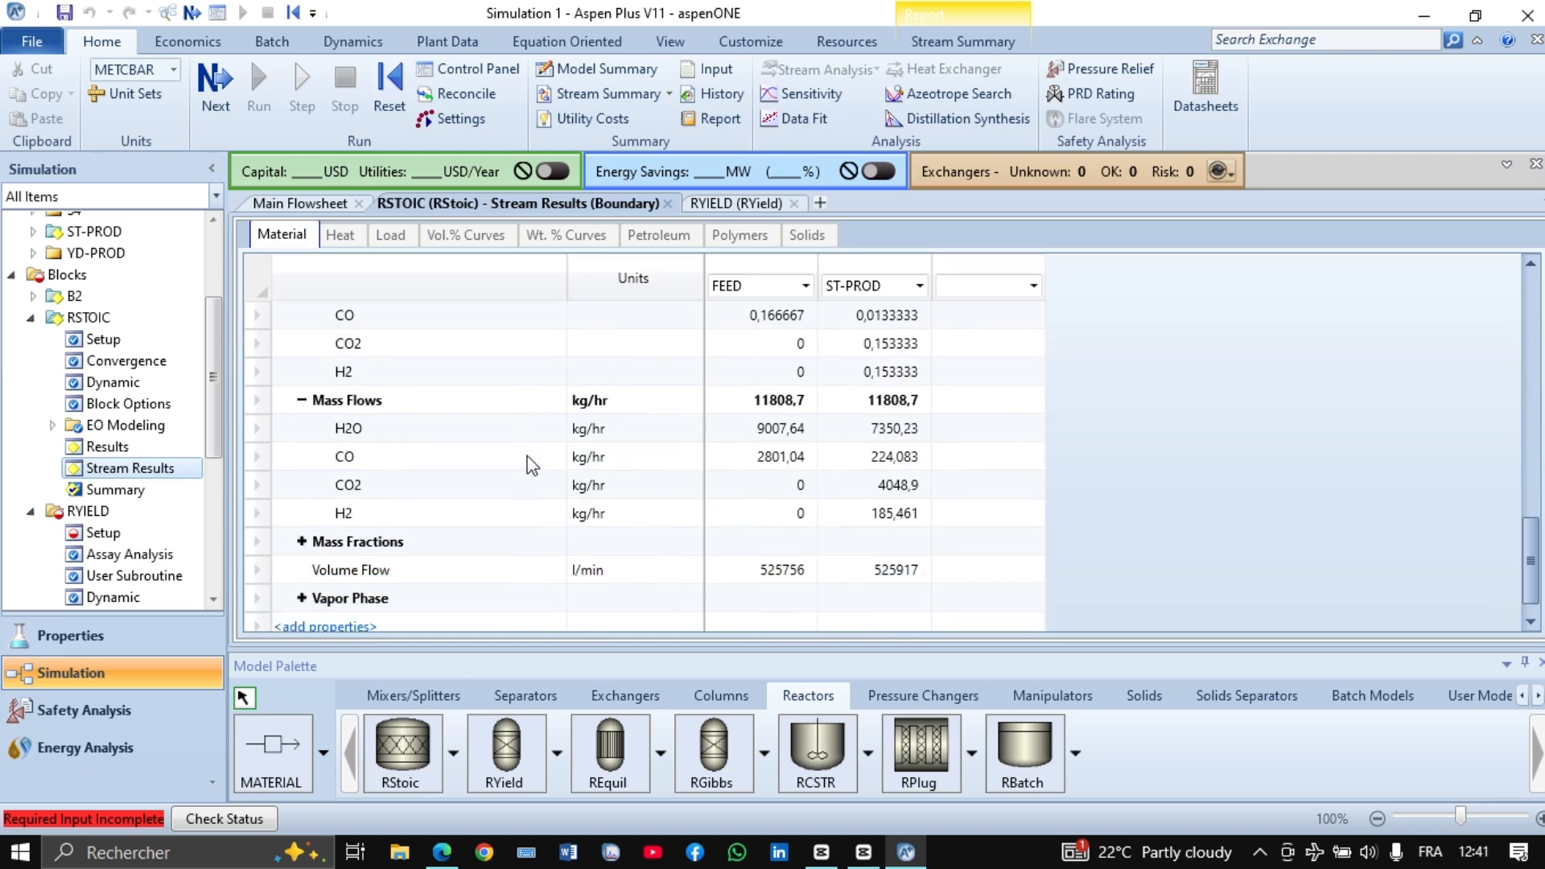
pyautogui.scroll(-1, 533, 463)
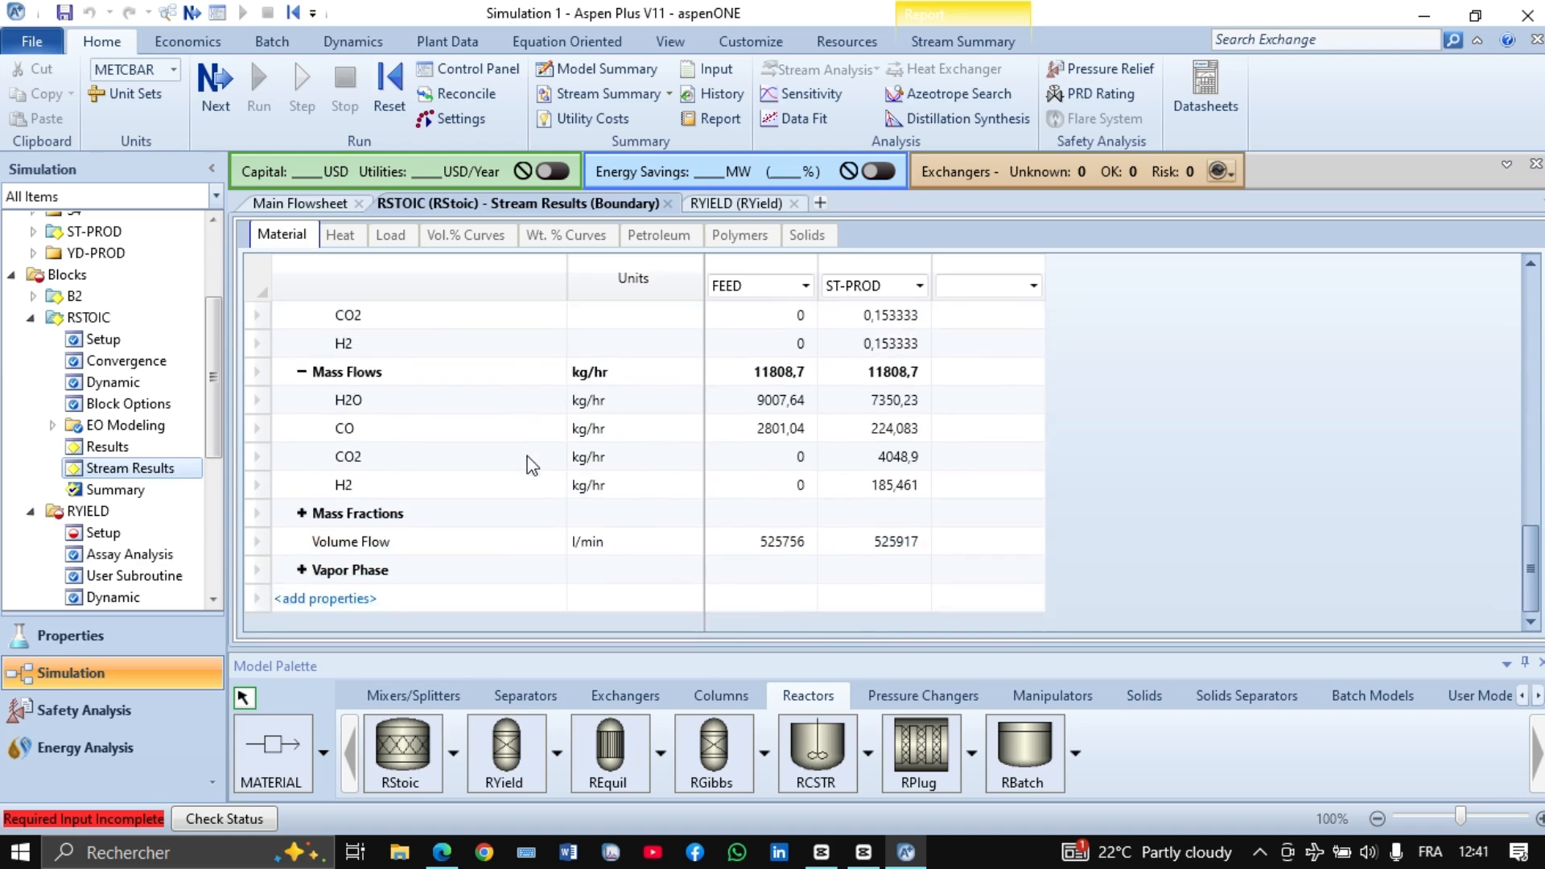
pyautogui.click(302, 514)
pyautogui.scroll(-3, 670, 483)
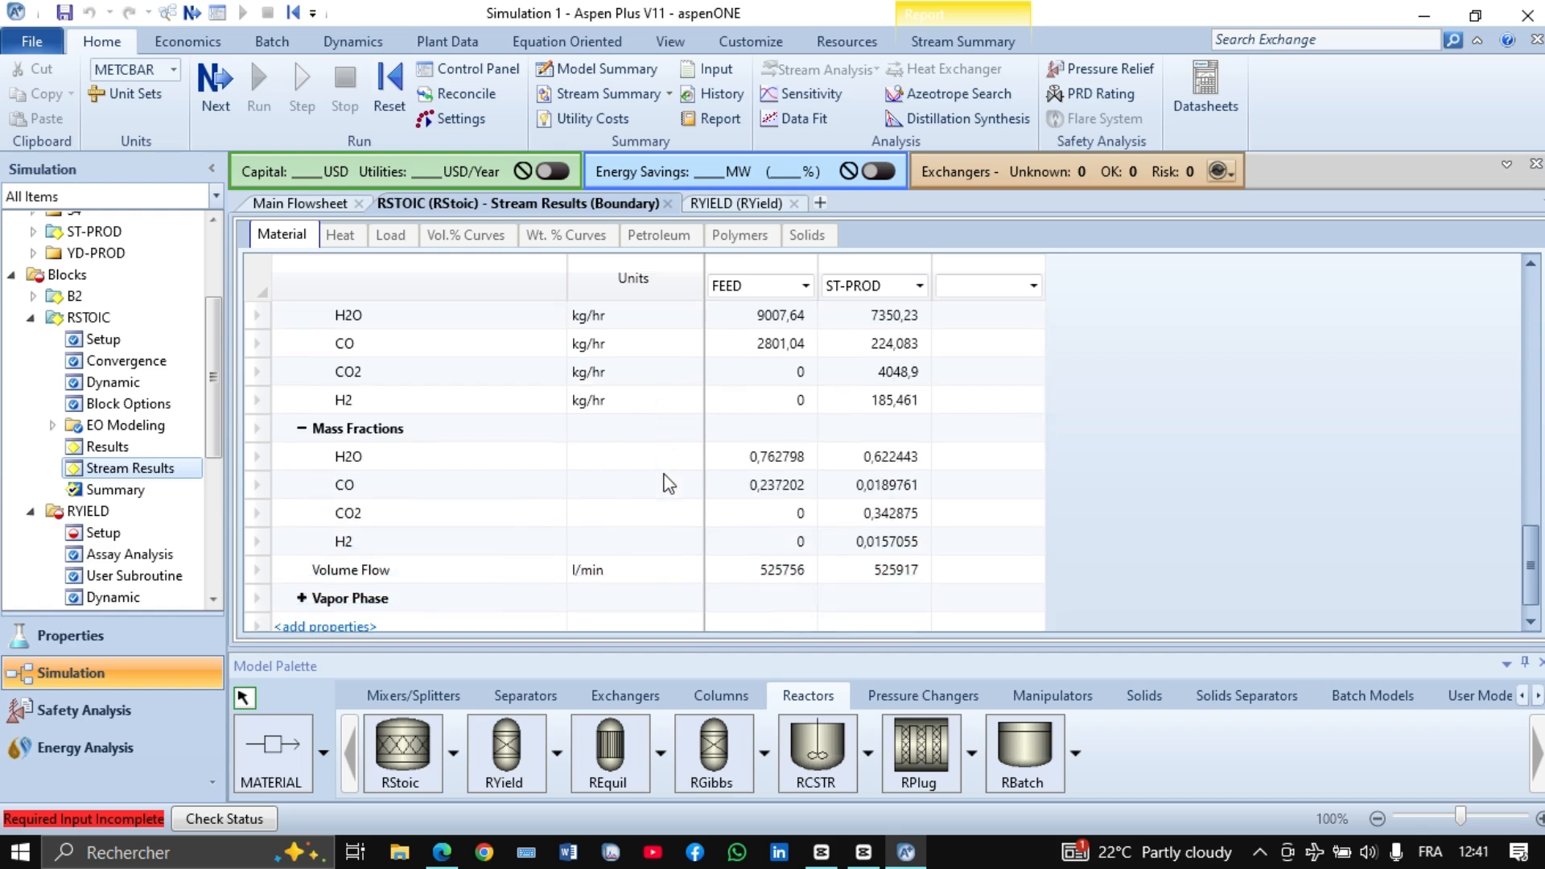
# Take the H2O mass fraction of ST-PROD and set the H2O basis yield in RYIELD to 0,622443
pyautogui.click(900, 458)
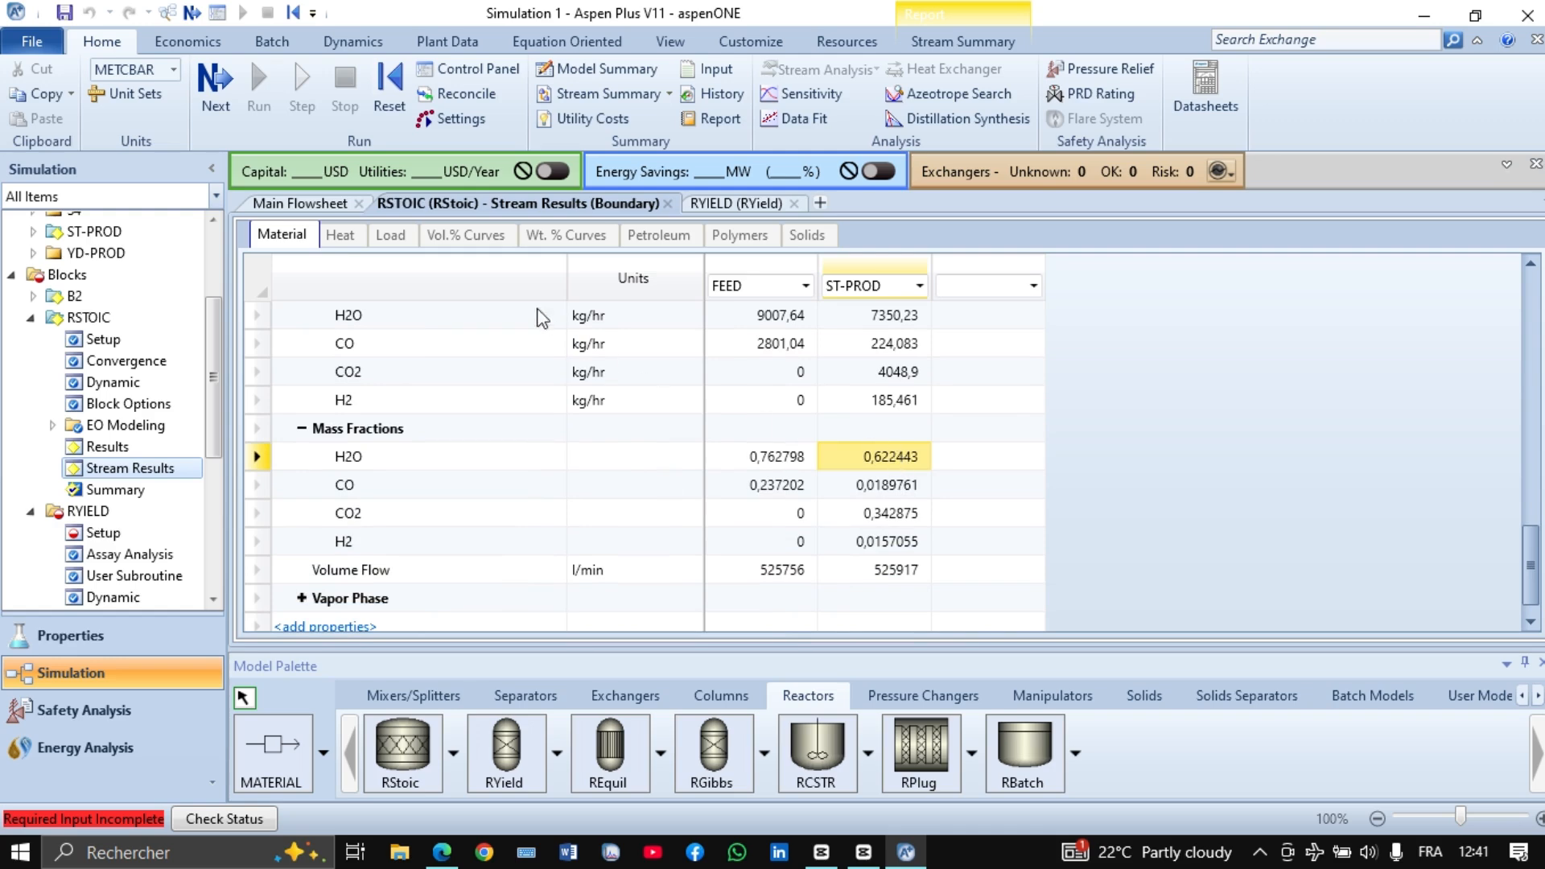
pyautogui.click(708, 207)
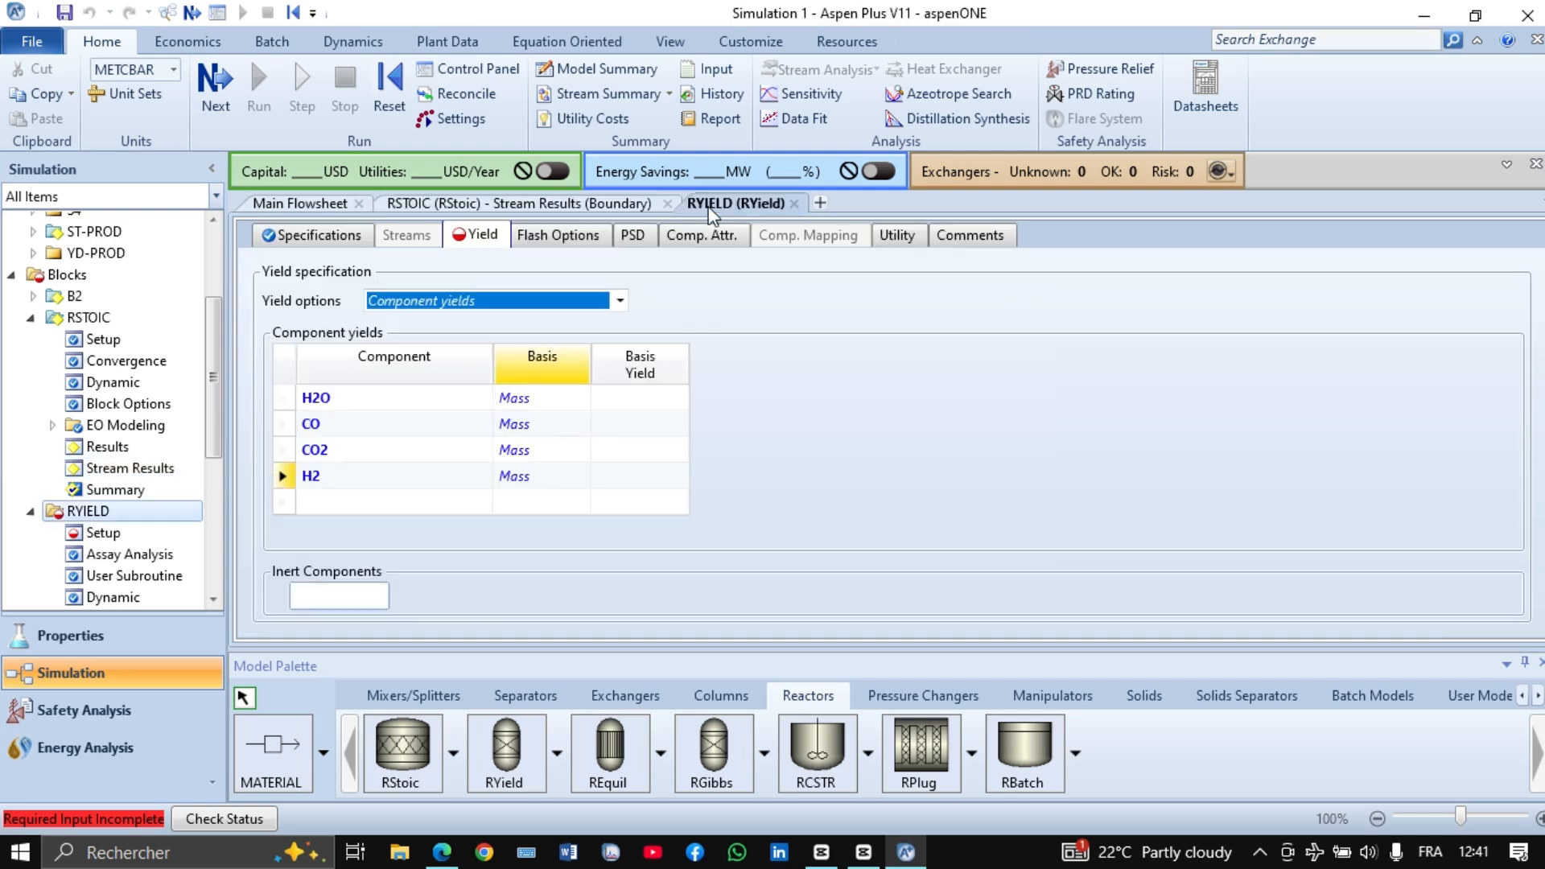
pyautogui.click(648, 402)
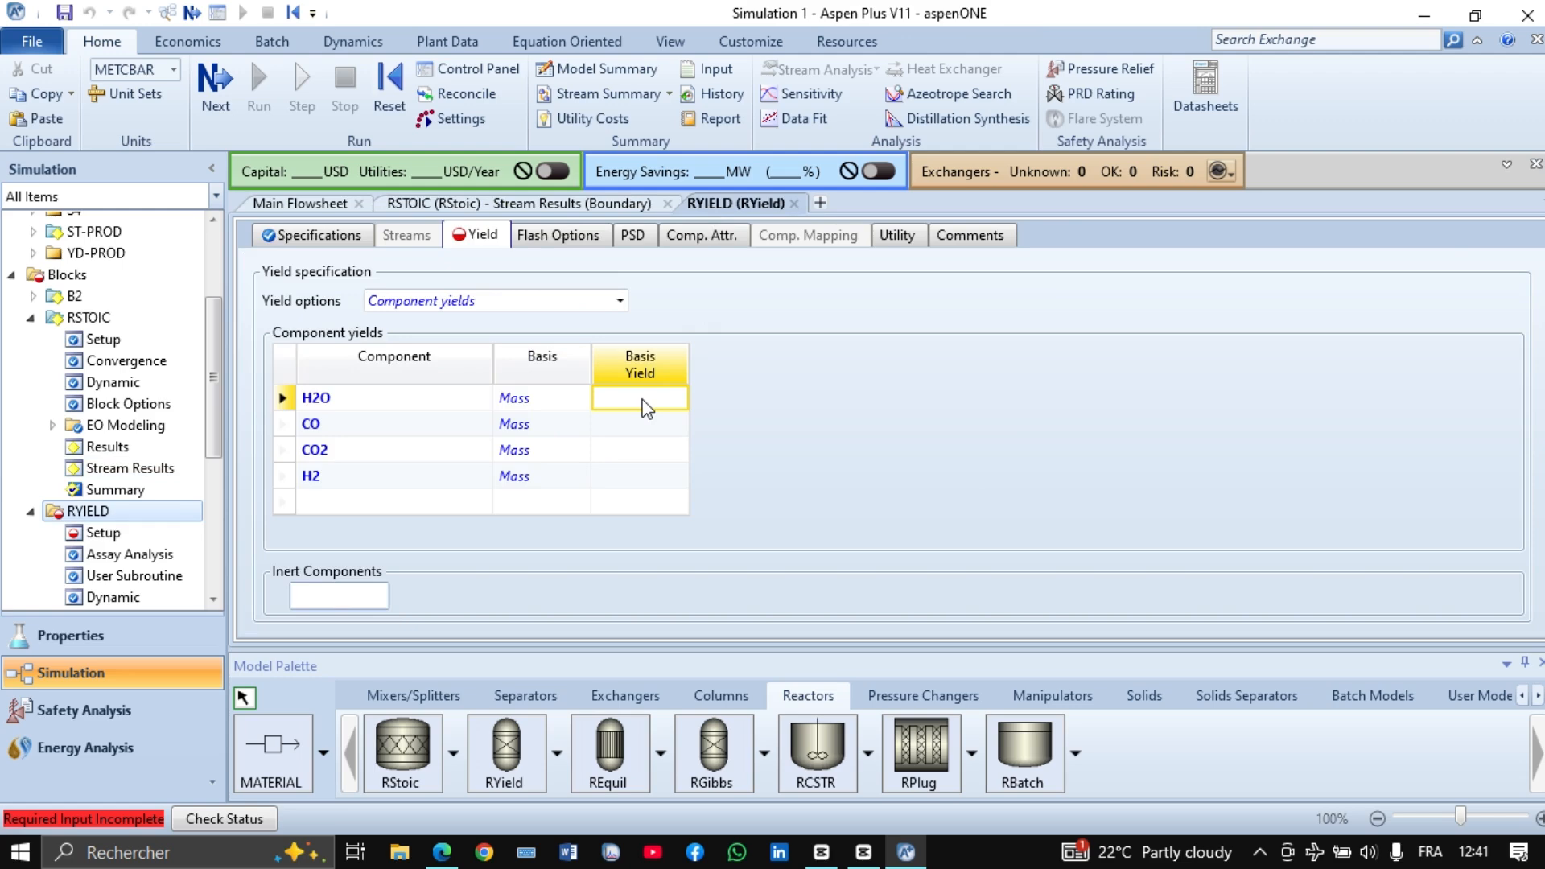
pyautogui.write('0,622443')
pyautogui.click(797, 389)
# Take the CO mass fraction of ST-PROD from the RSTOIC results and set RYIELD's CO basis yield to 0,0189761
pyautogui.click(555, 203)
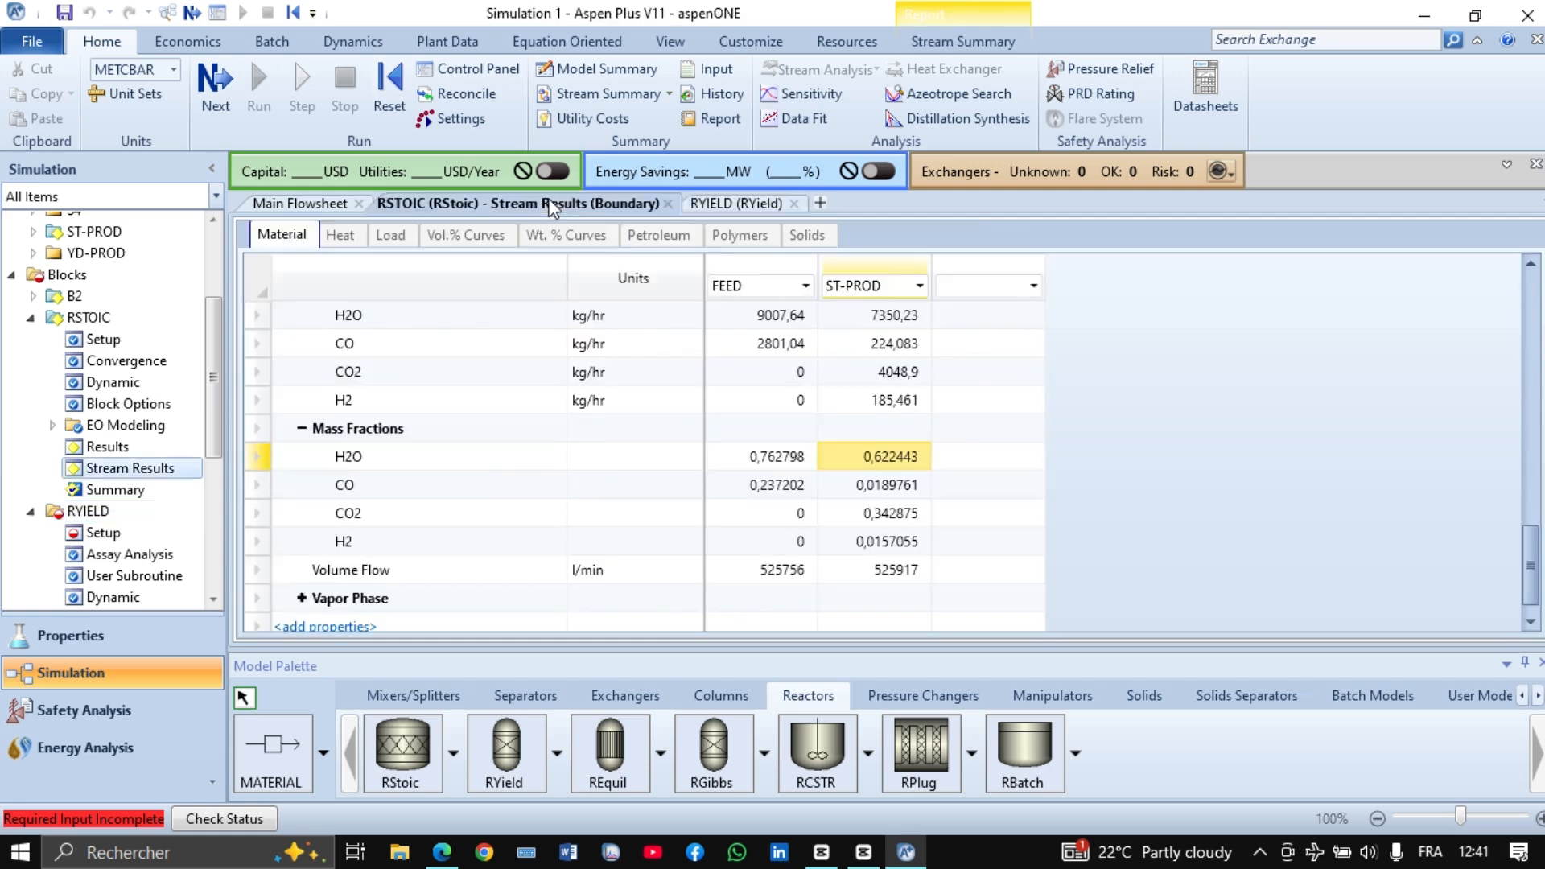
pyautogui.click(881, 486)
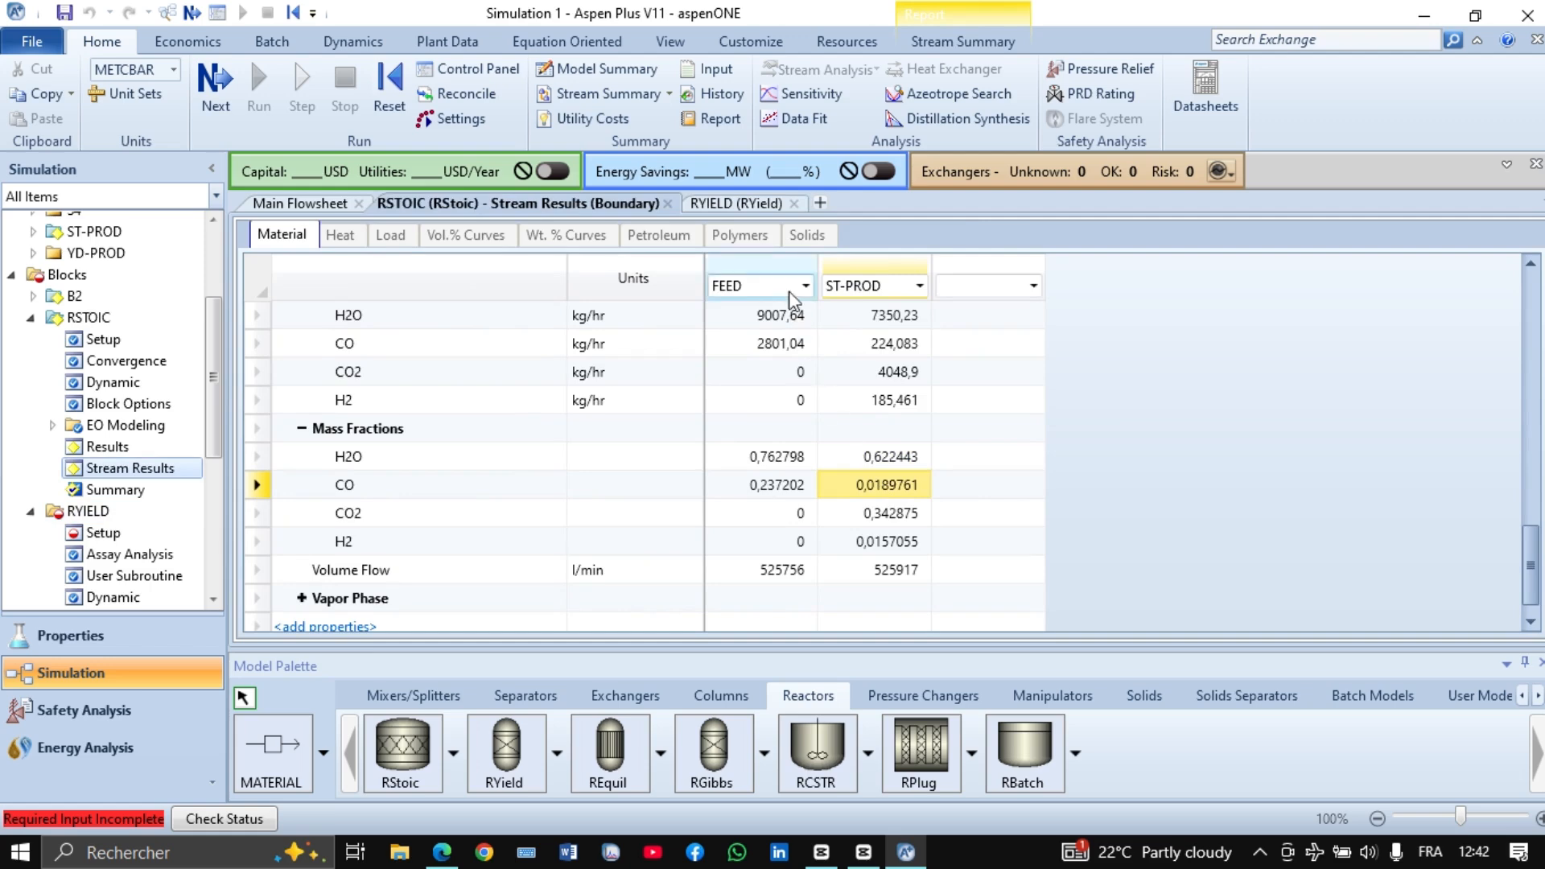
pyautogui.click(765, 204)
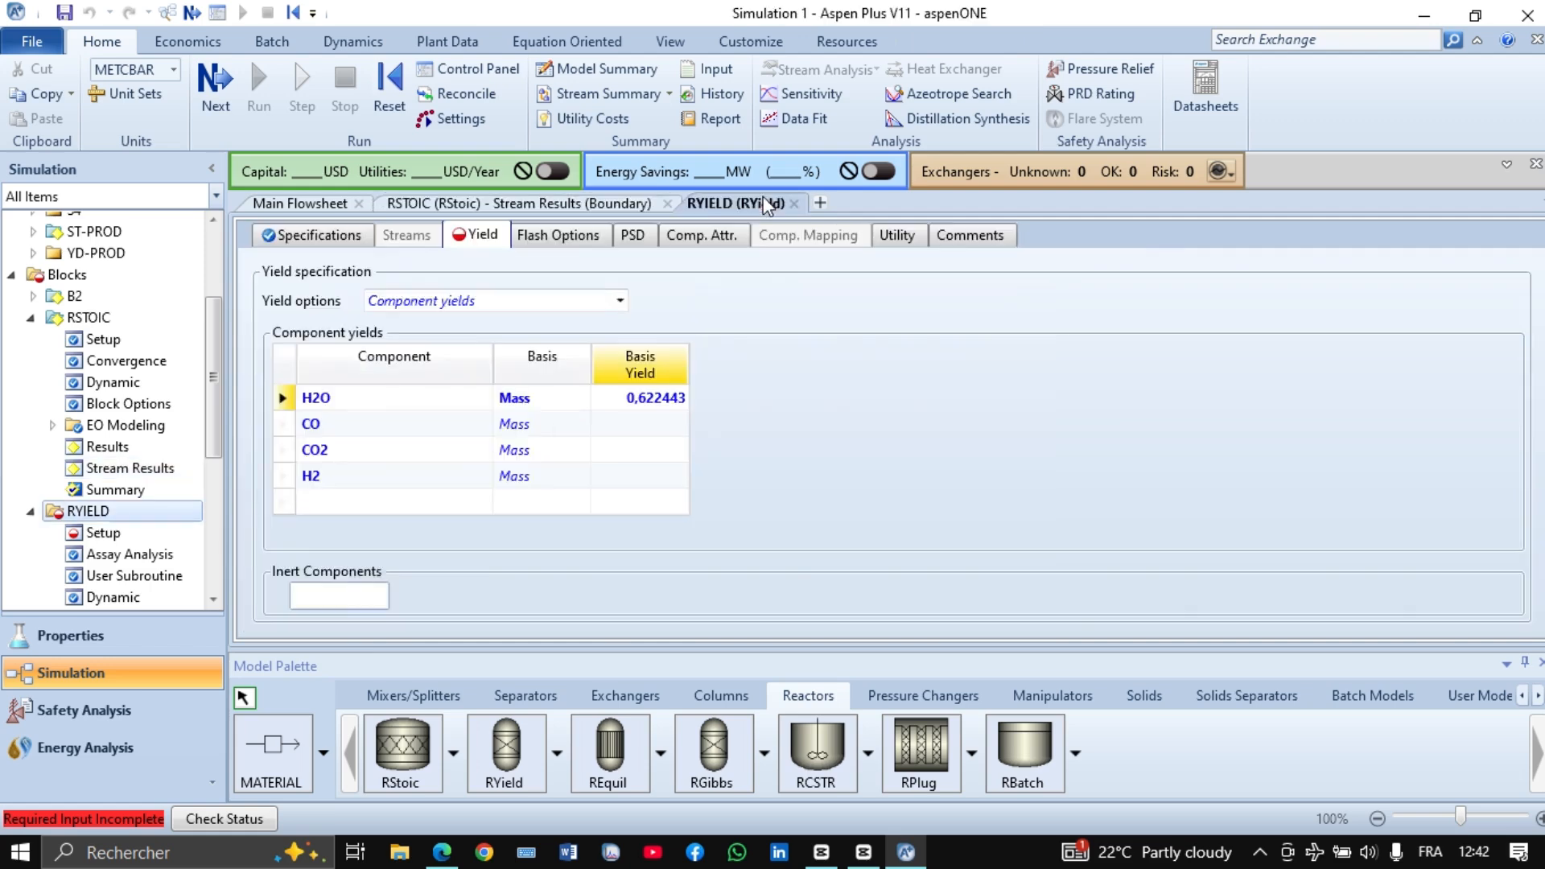
pyautogui.click(663, 421)
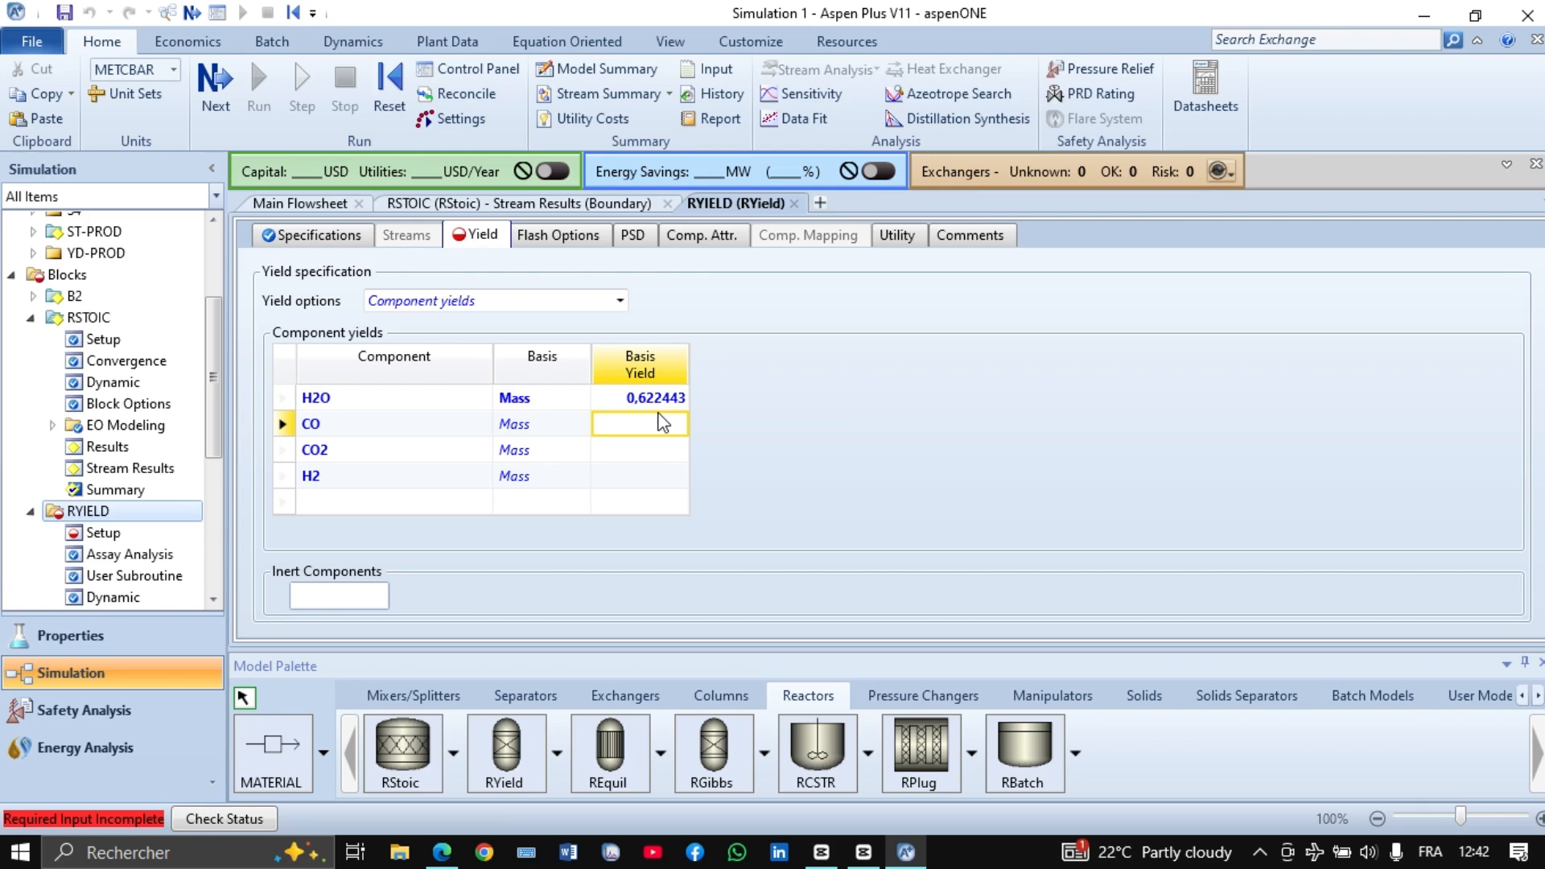
pyautogui.write('0,0189761')
pyautogui.click(936, 435)
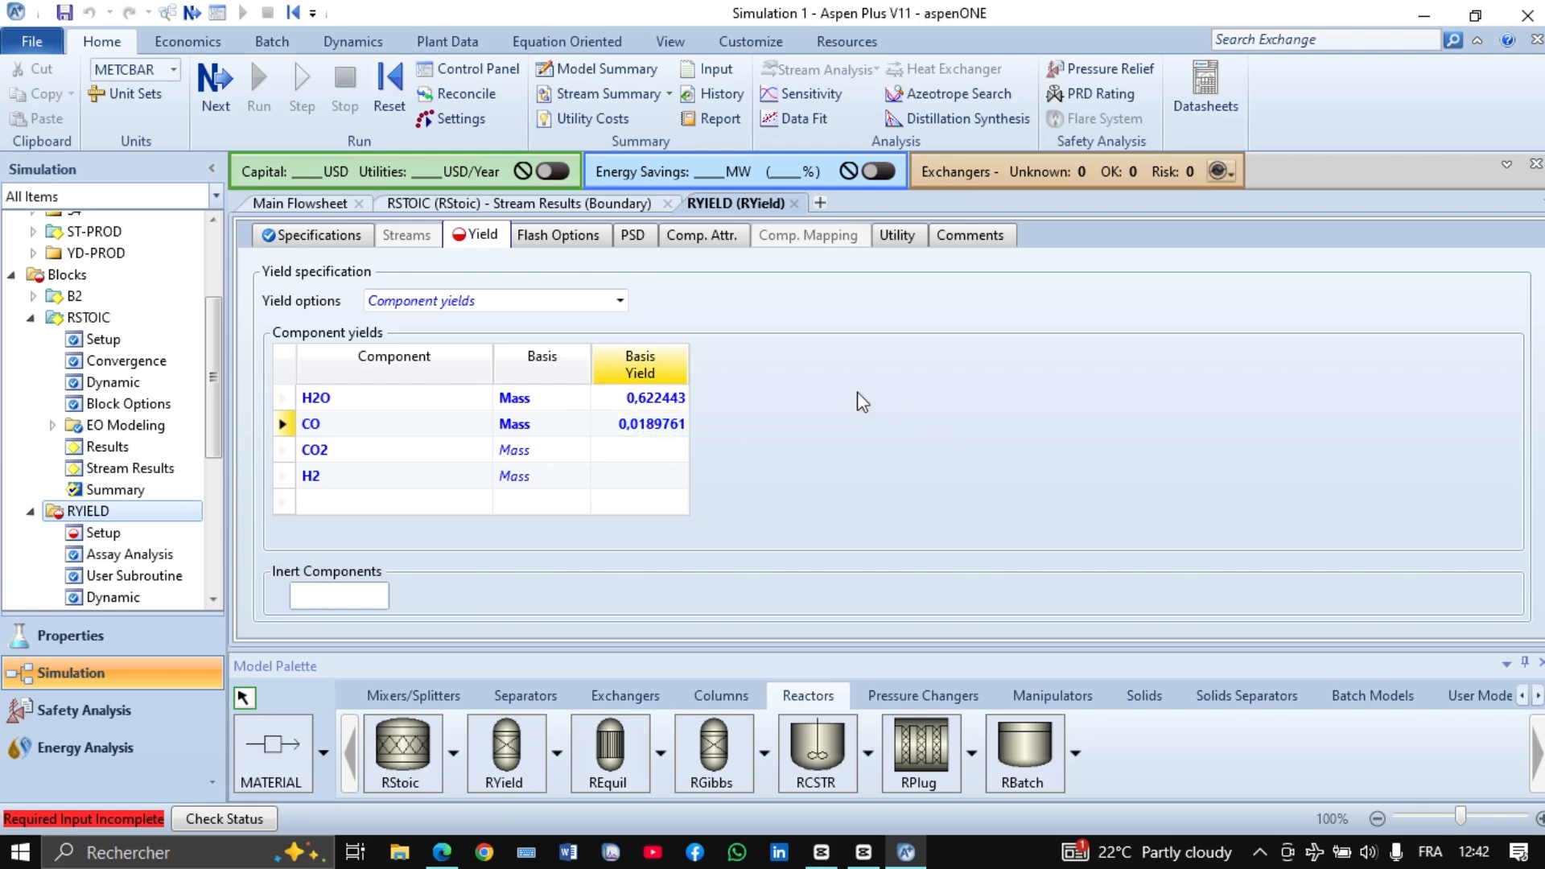
# Take the CO2 mass fraction of ST-PROD from the RSTOIC results and set RYIELD's CO2 basis yield to 0,342875
pyautogui.click(607, 207)
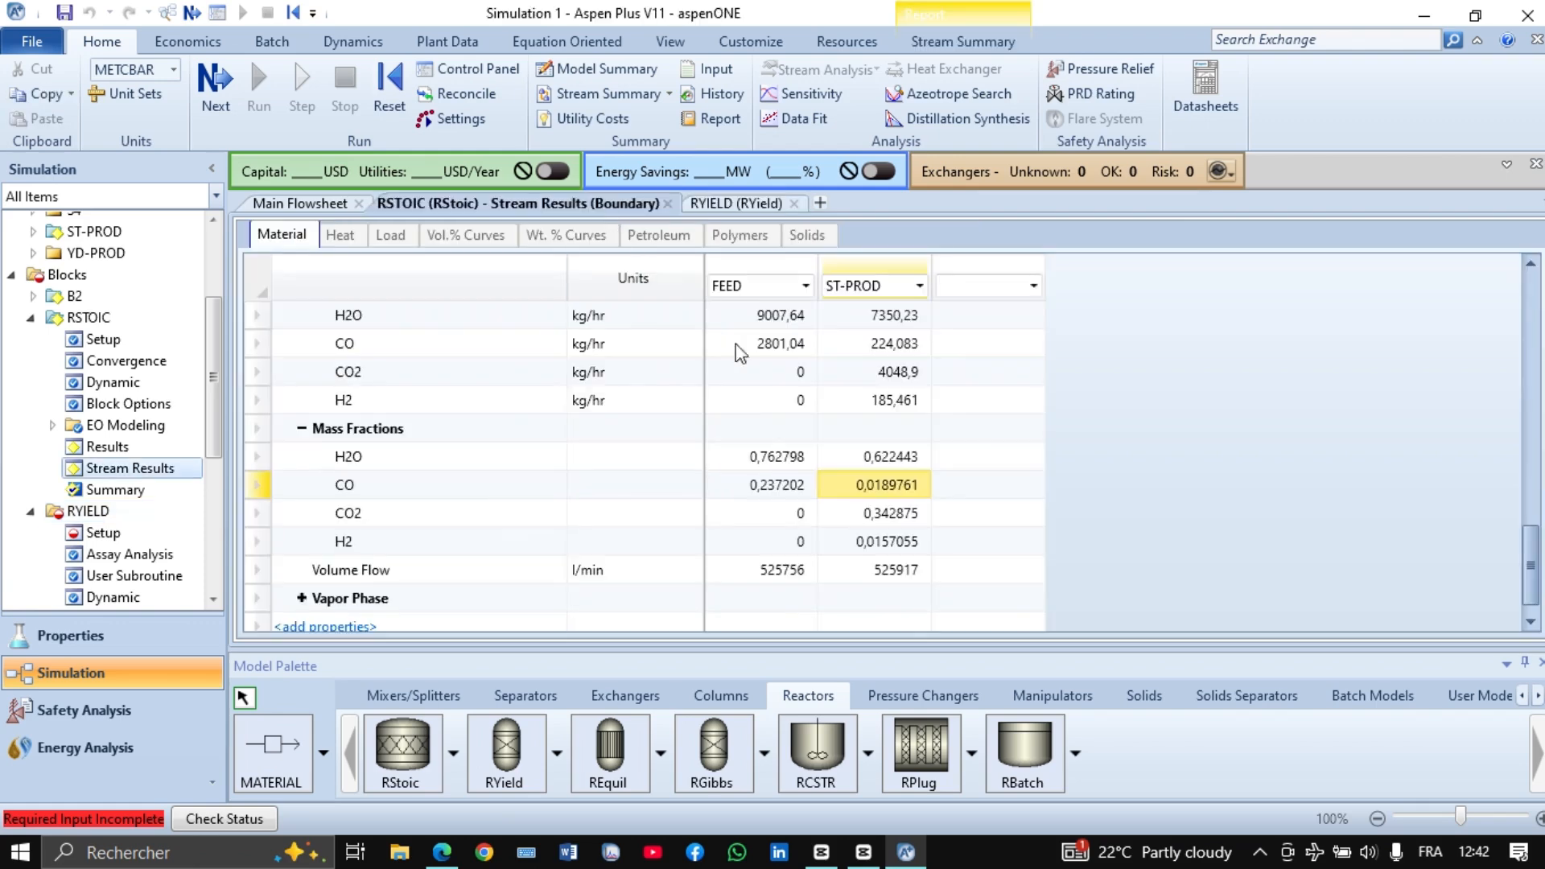
pyautogui.click(888, 519)
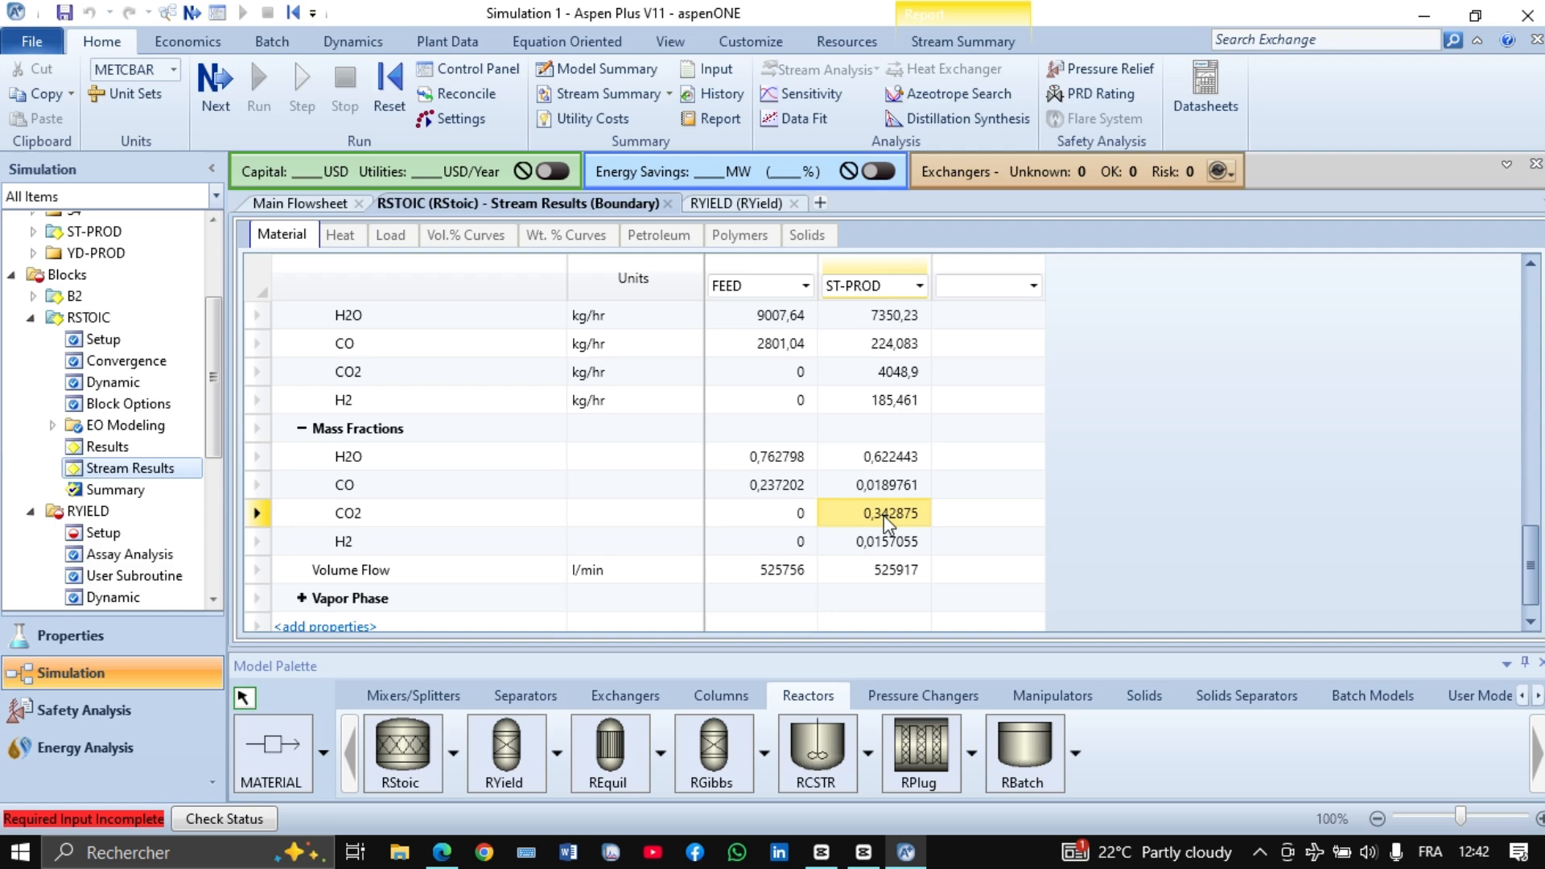
pyautogui.click(747, 205)
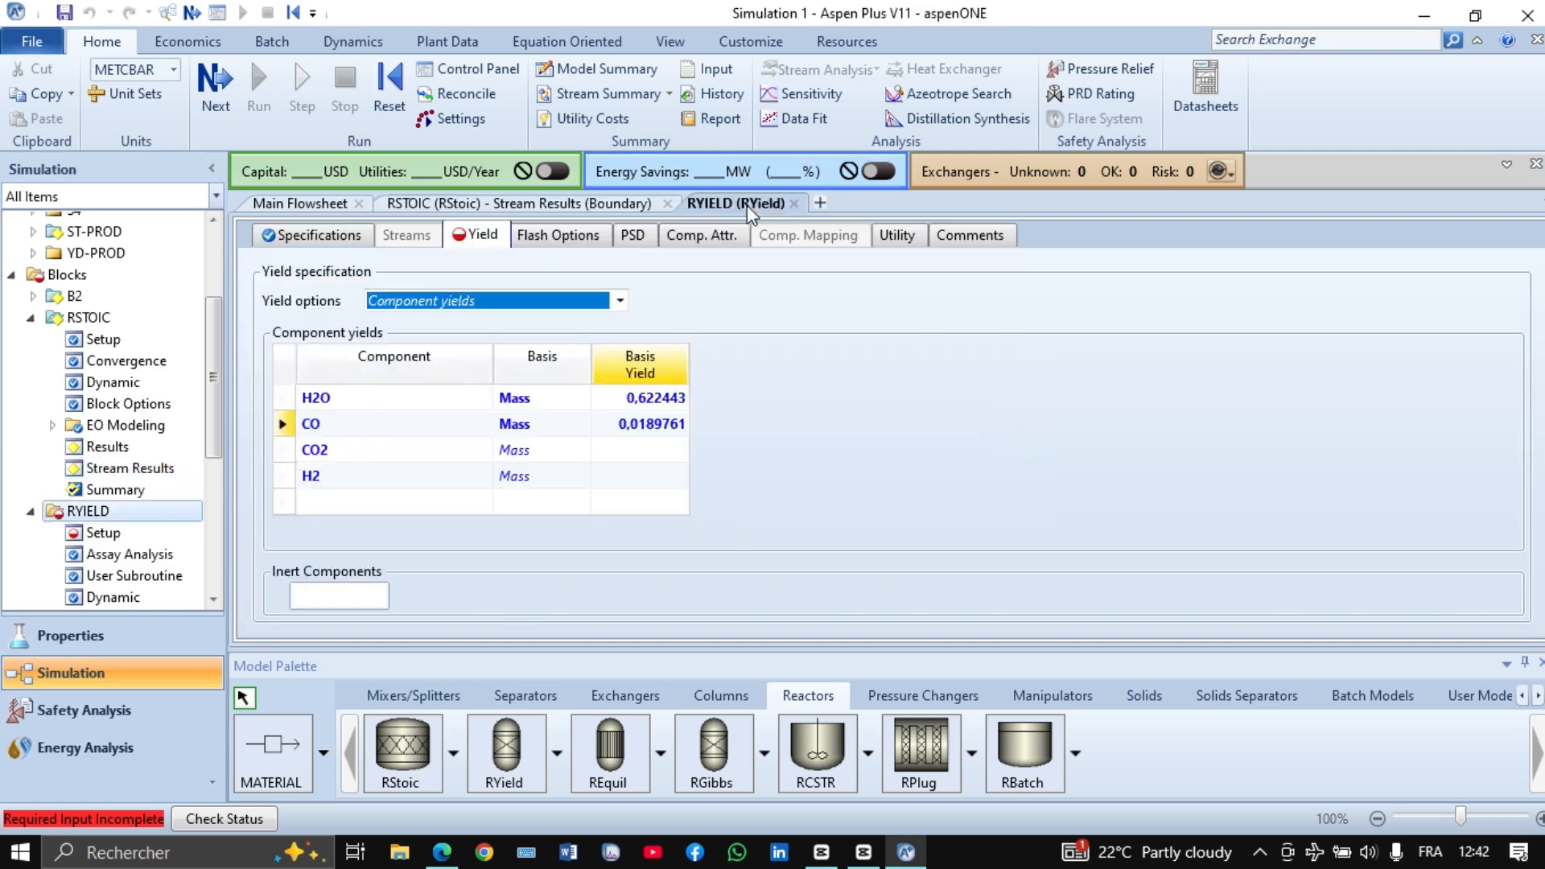
pyautogui.click(664, 450)
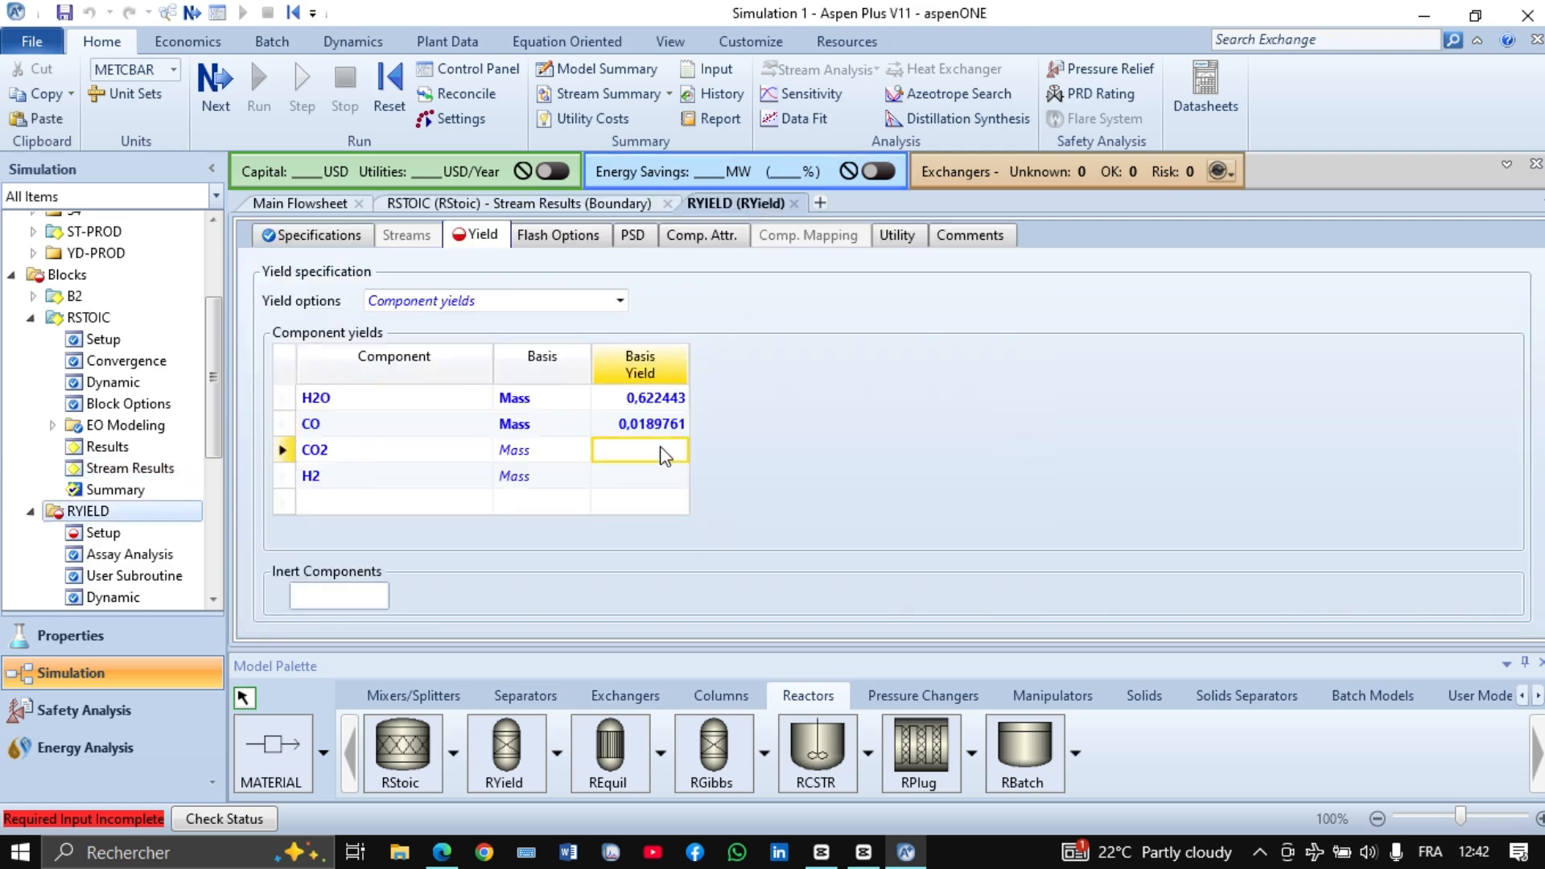
pyautogui.write('0,342875')
pyautogui.click(847, 441)
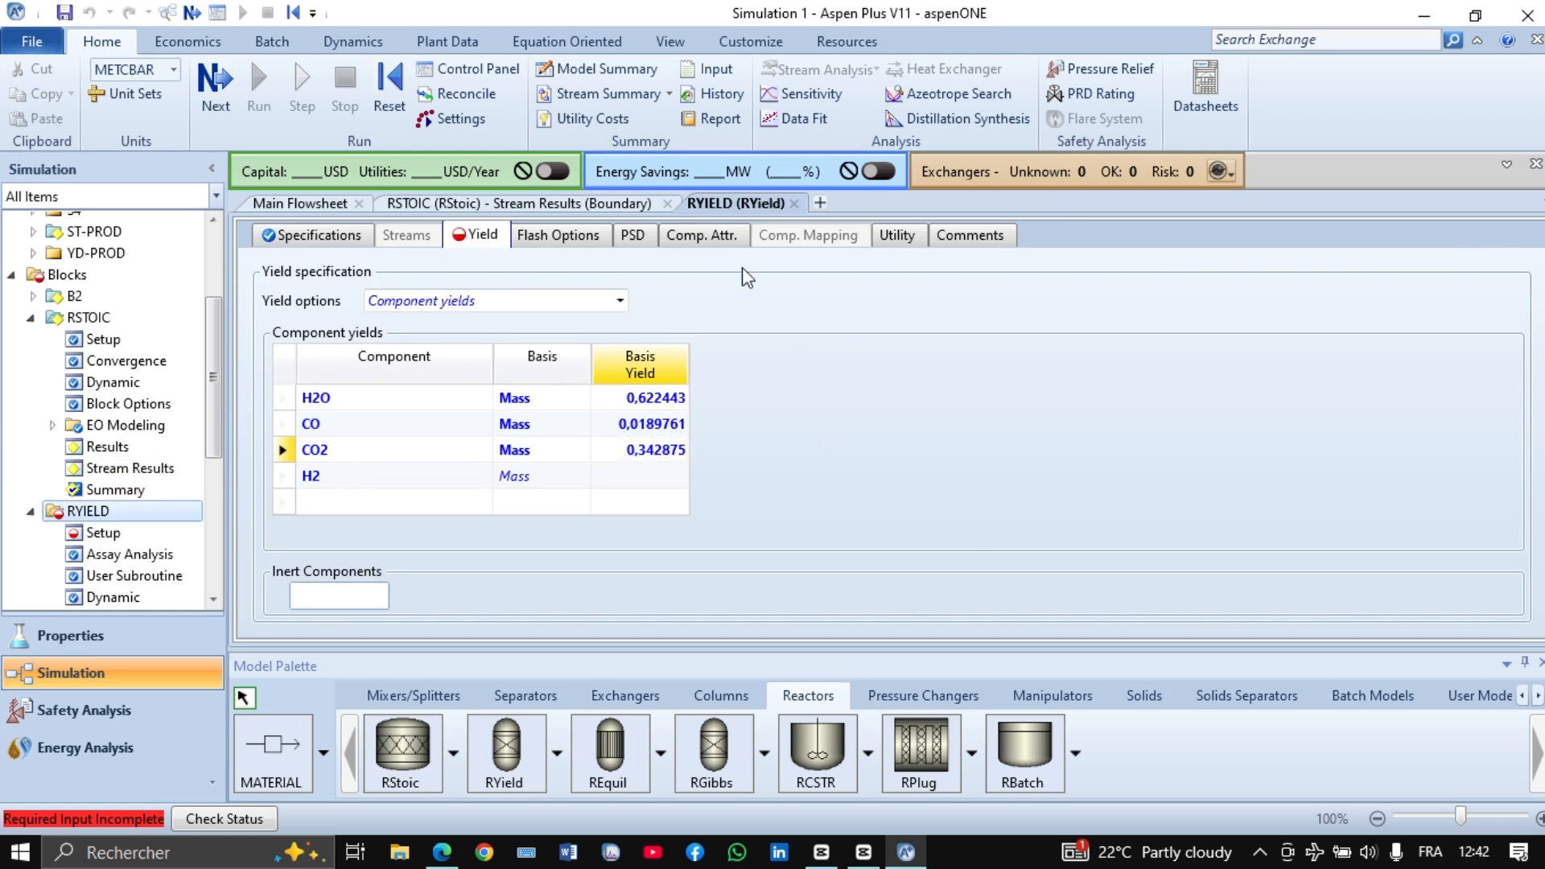
# Take the H2 mass fraction of ST-PROD from the RSTOIC results and set RYIELD's H2 basis yield to 0,0157055
pyautogui.click(585, 205)
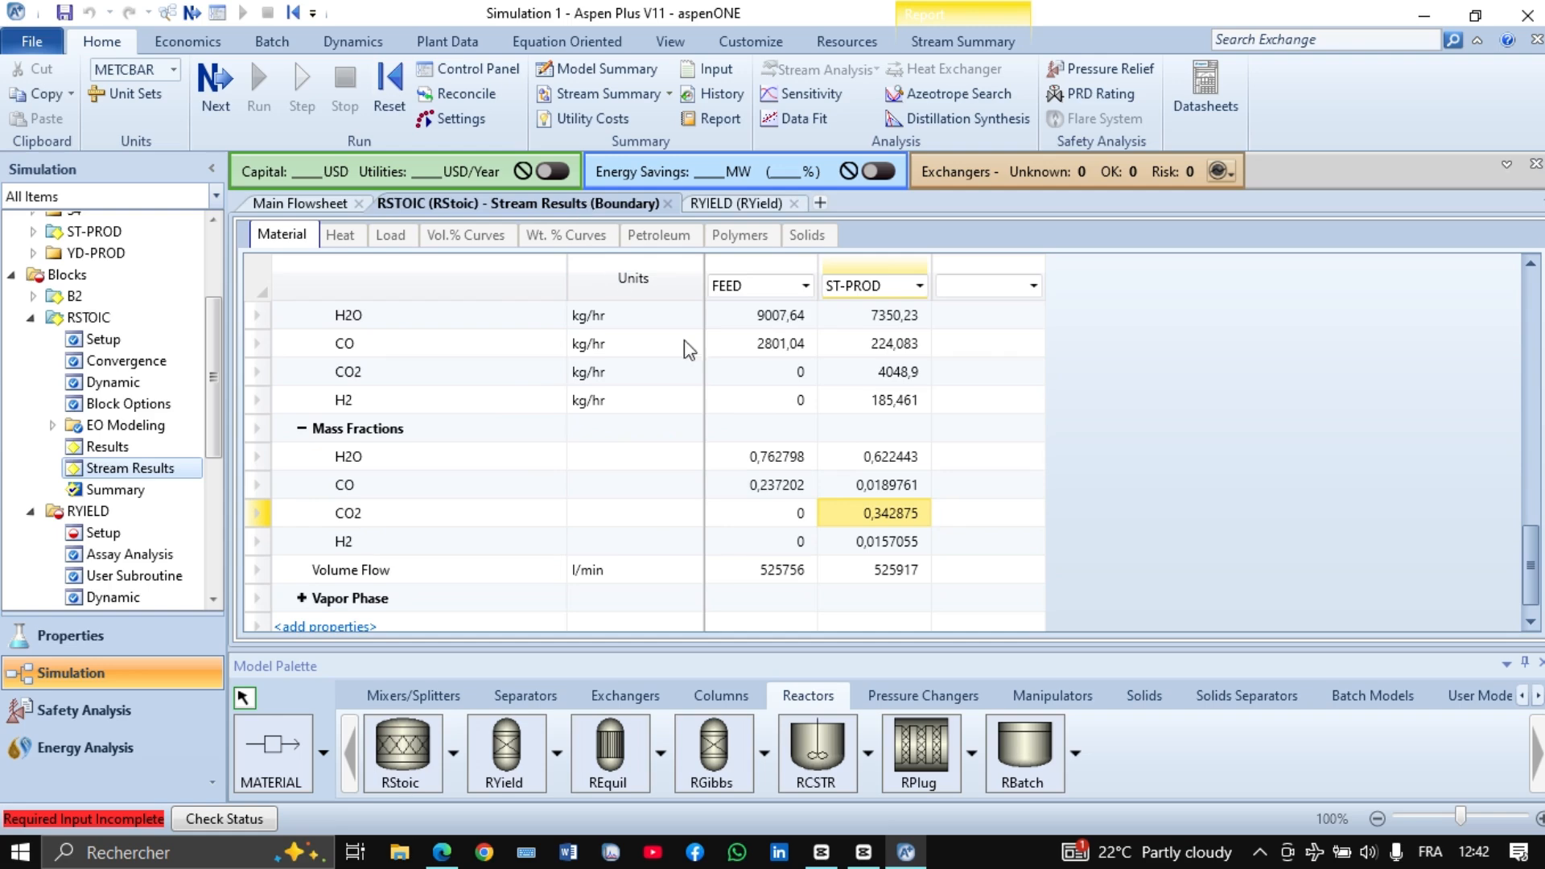
pyautogui.click(885, 542)
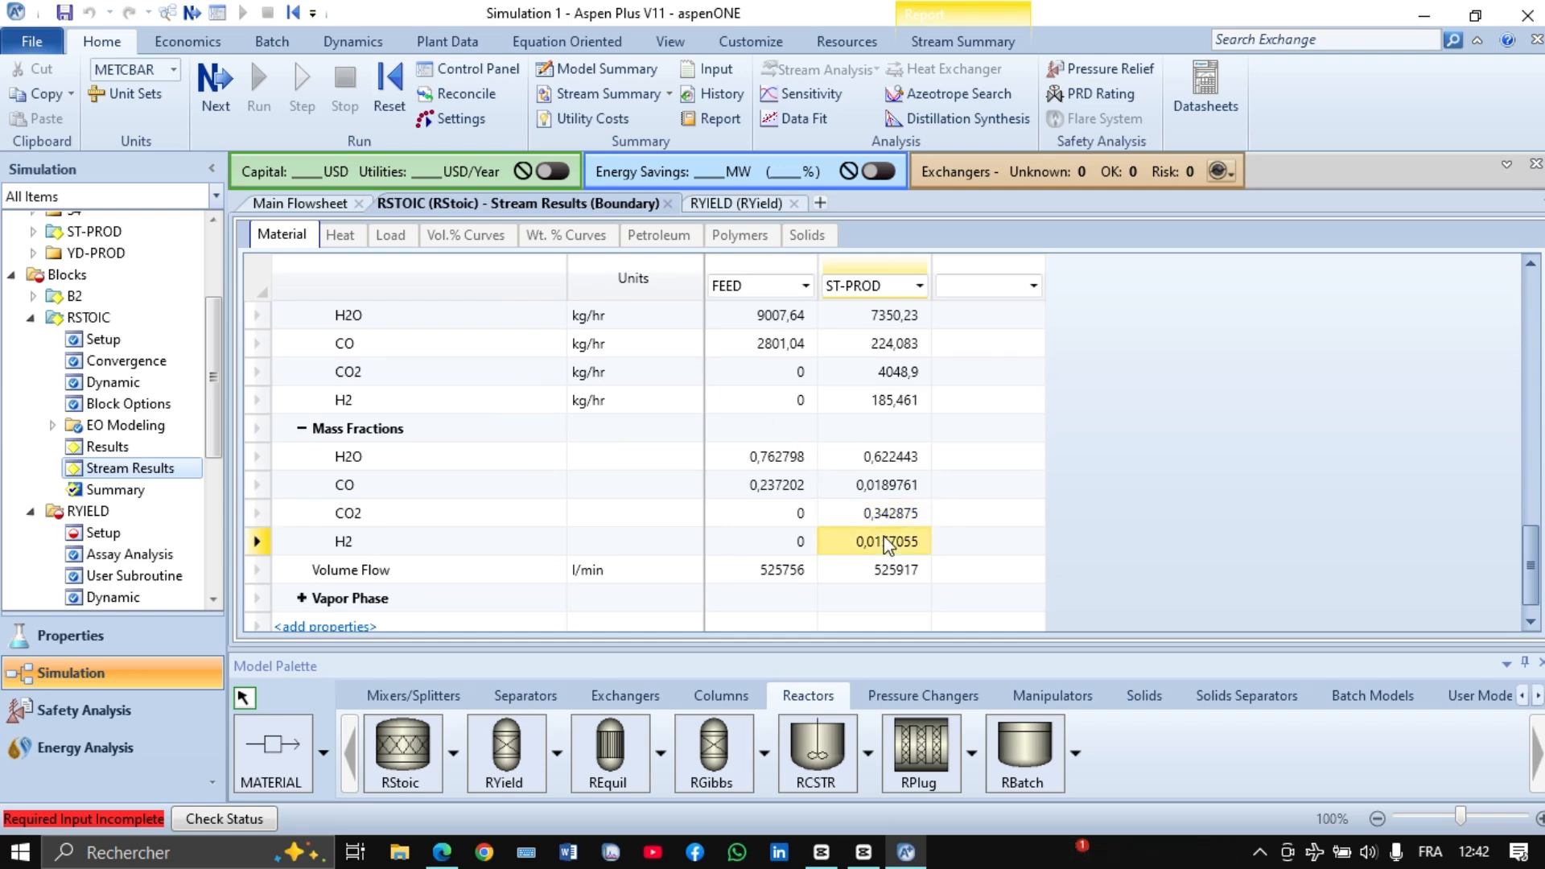
pyautogui.click(739, 204)
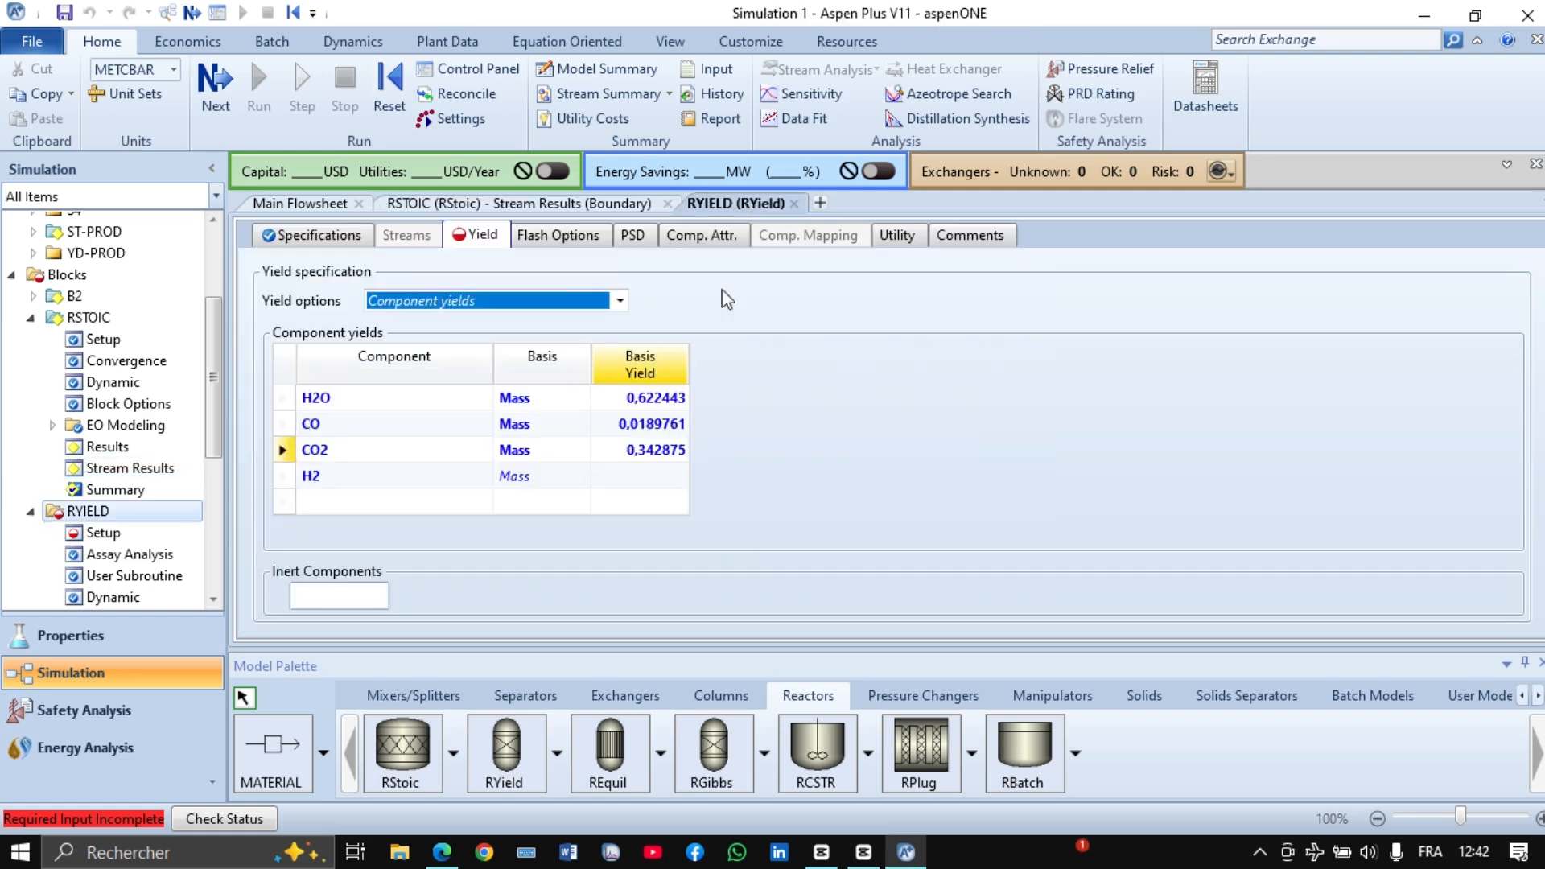
pyautogui.click(635, 478)
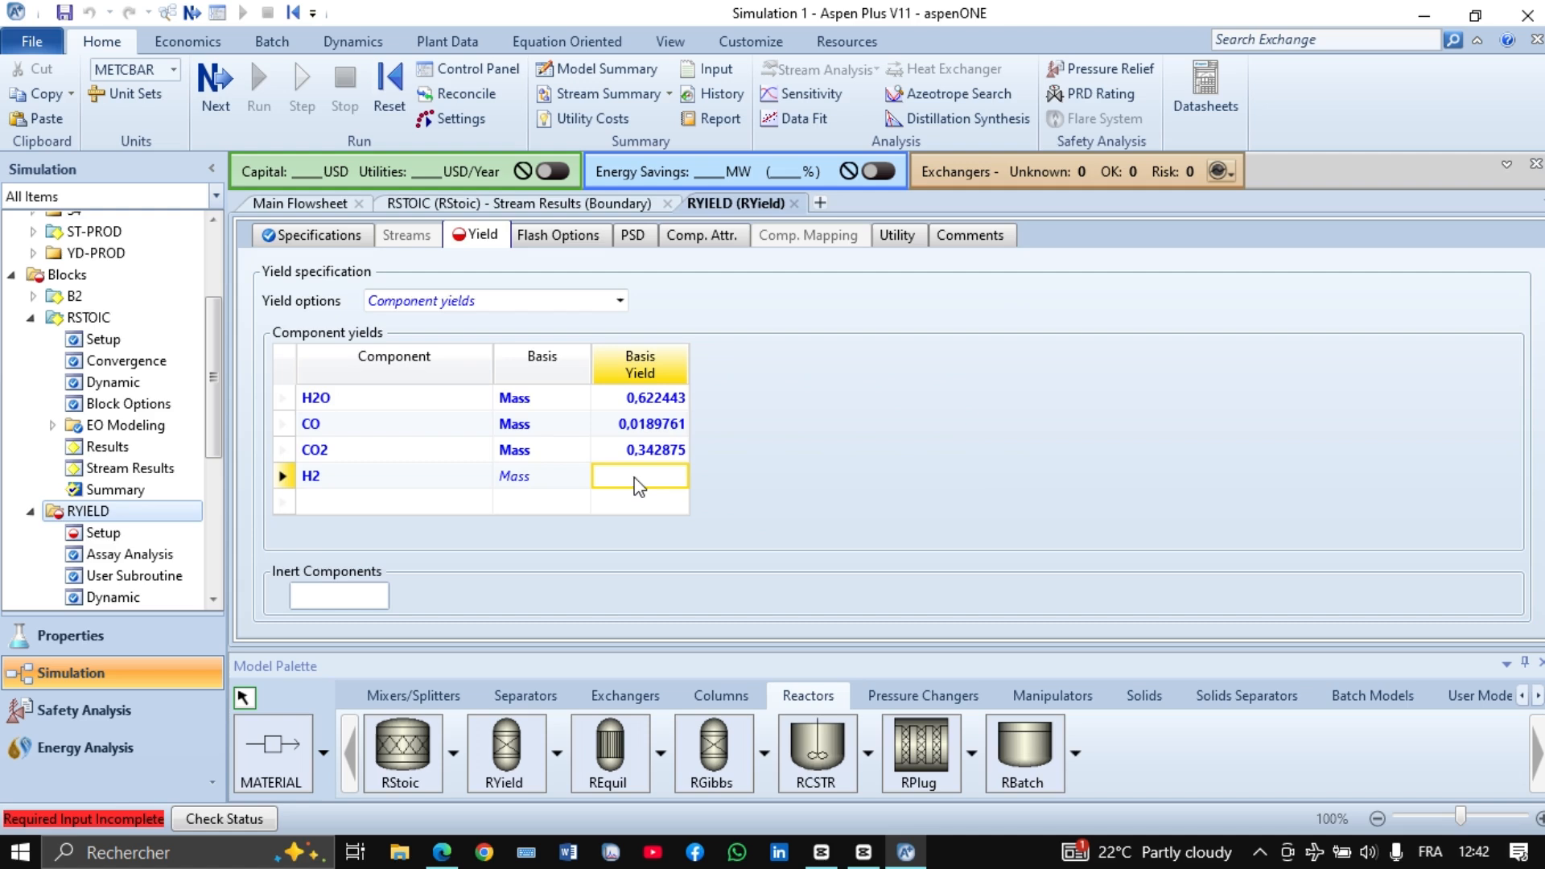
pyautogui.write('0,0157055')
pyautogui.click(980, 455)
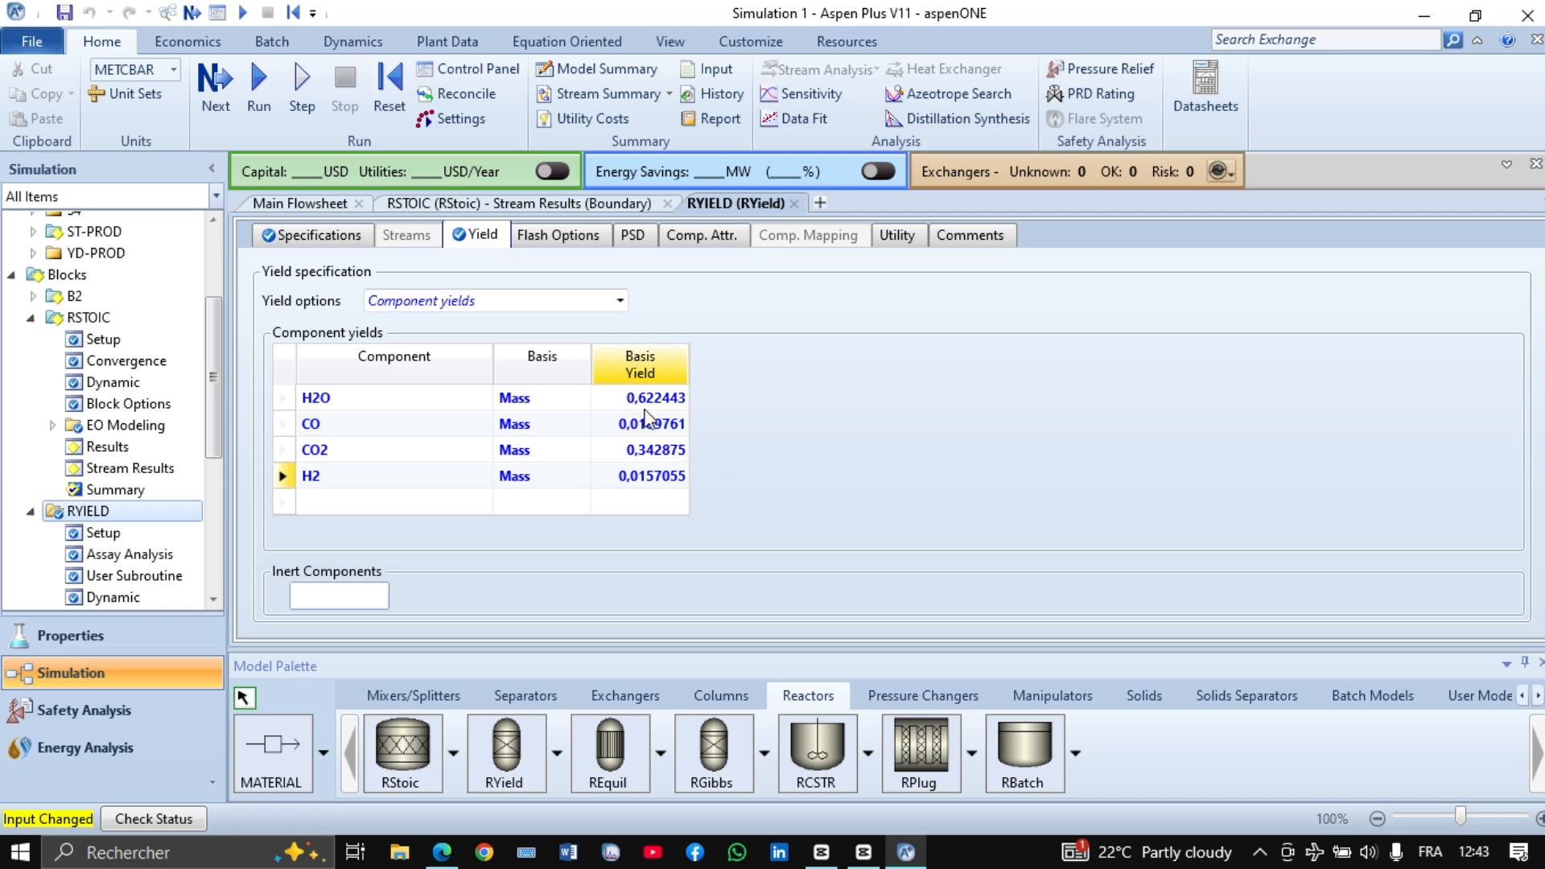
# Run the simulation, then add YD-PROD to the RSTOIC stream results table and compare its mass flows and fractions with ST-PROD
pyautogui.click(259, 100)
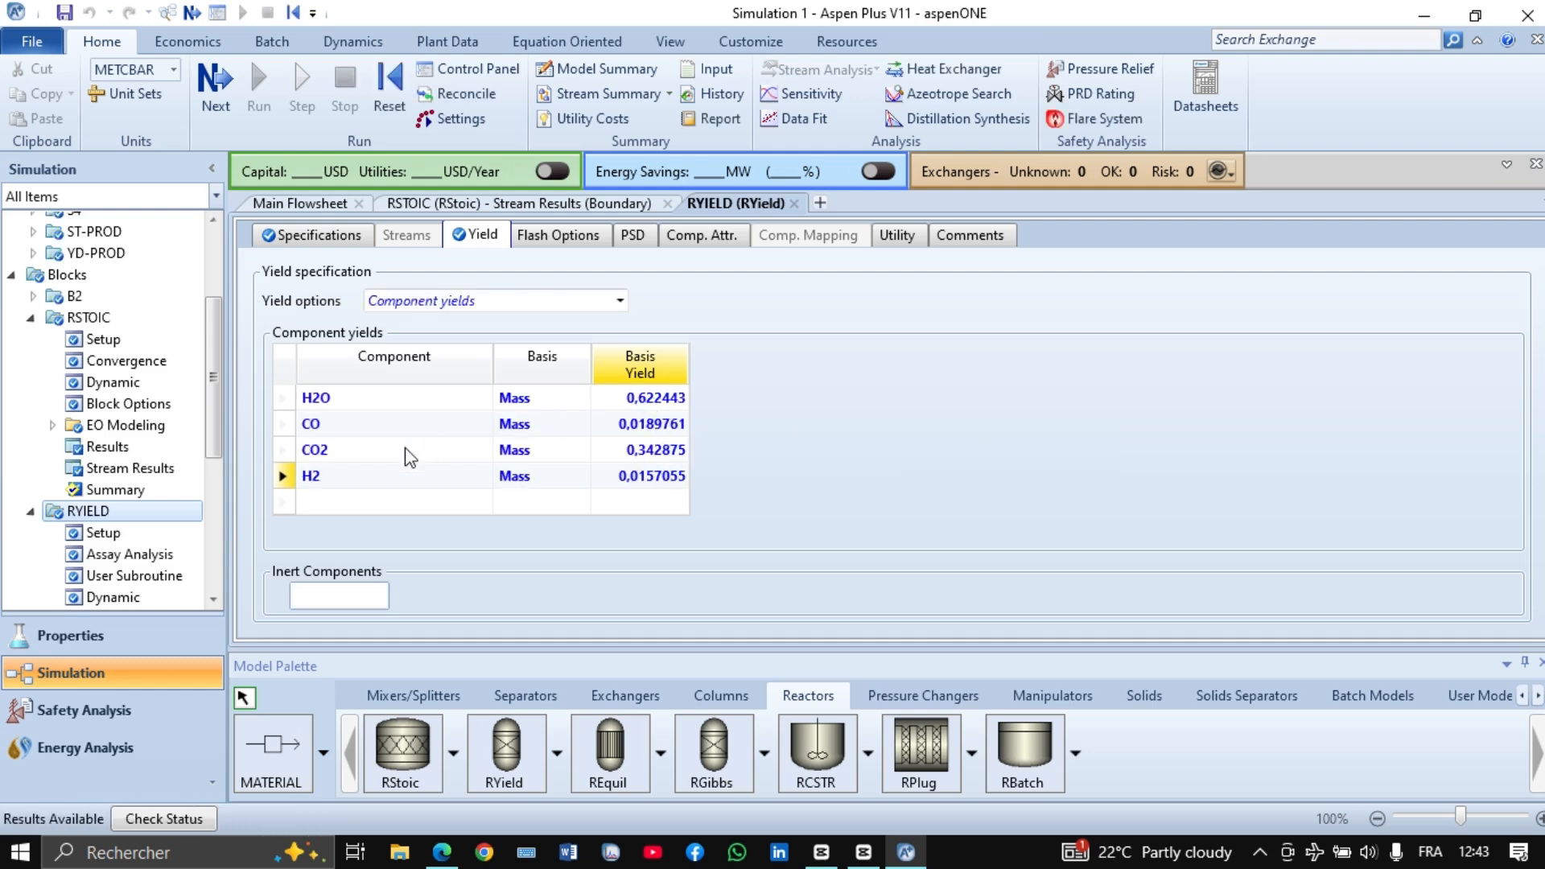
pyautogui.scroll(-3, 140, 482)
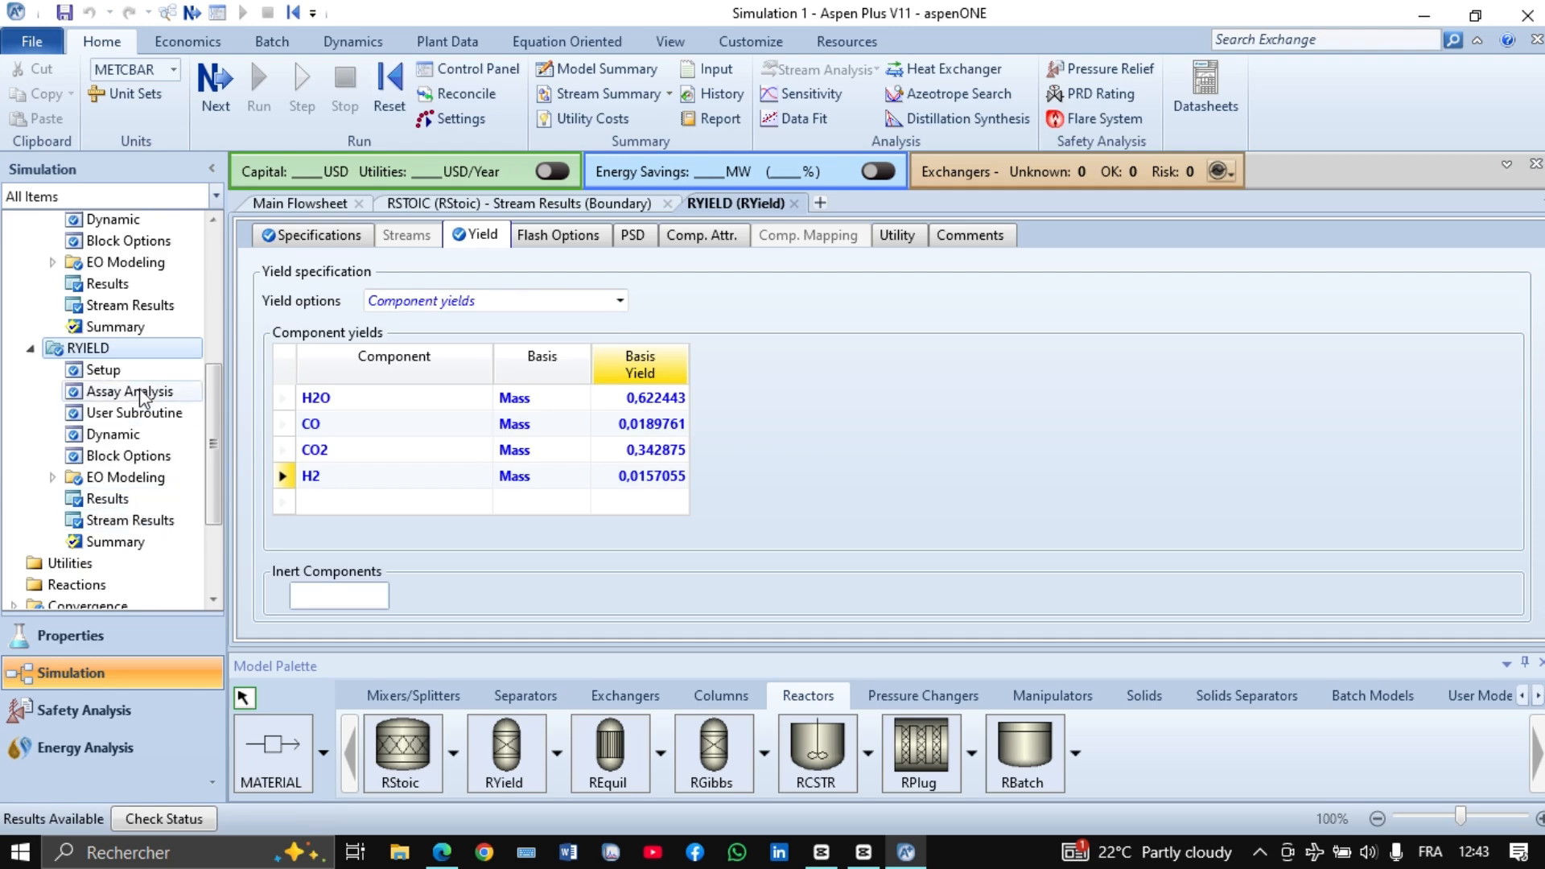
pyautogui.scroll(1, 141, 394)
pyautogui.click(569, 207)
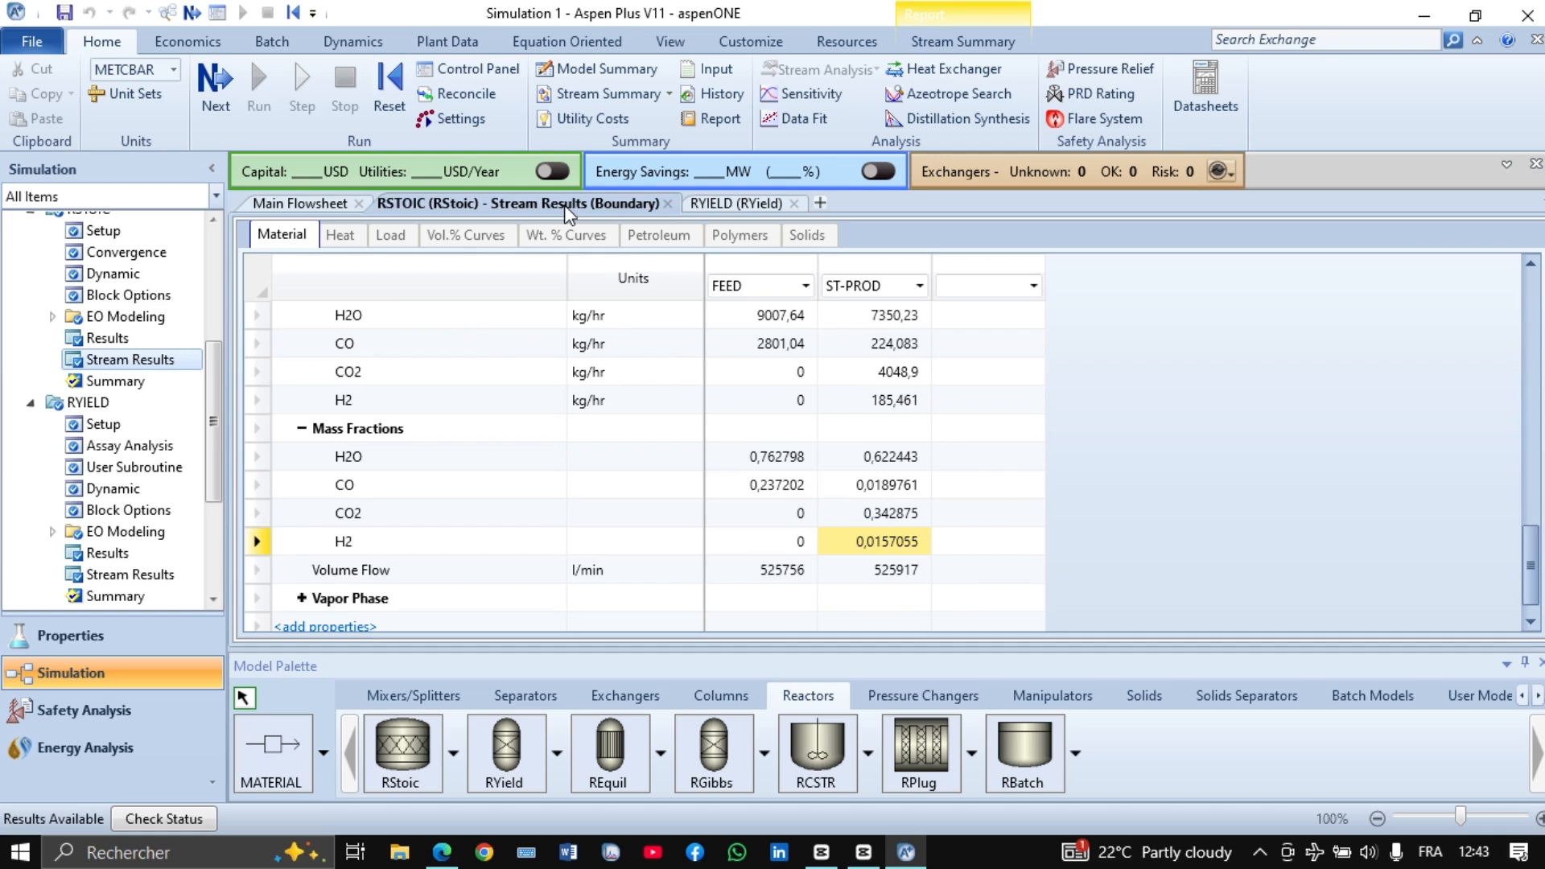
pyautogui.click(1034, 288)
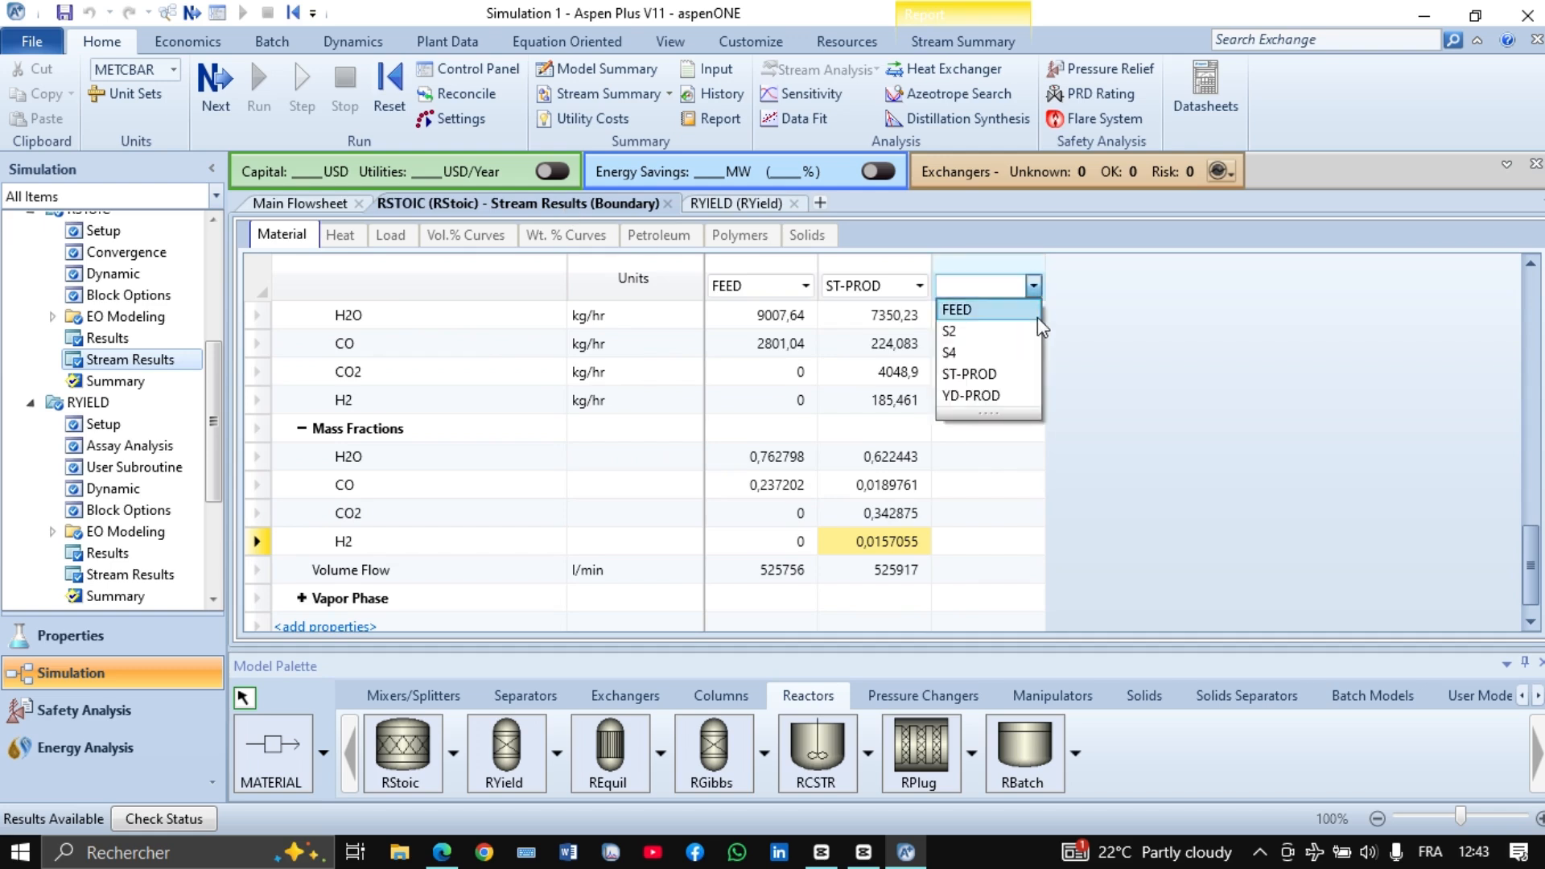
pyautogui.click(1020, 398)
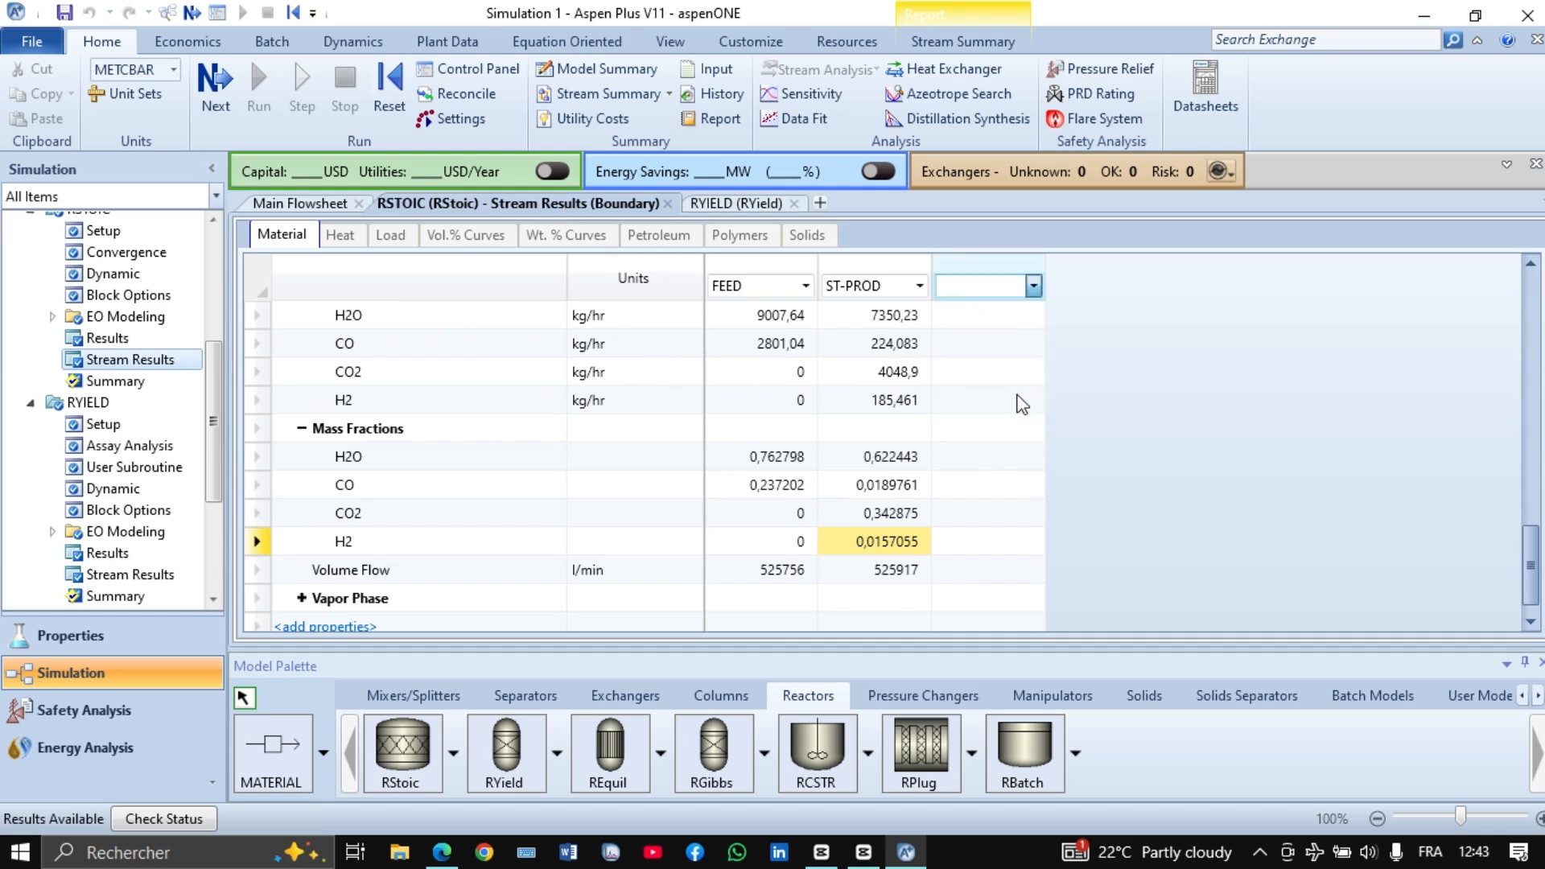
pyautogui.scroll(-1, 1009, 383)
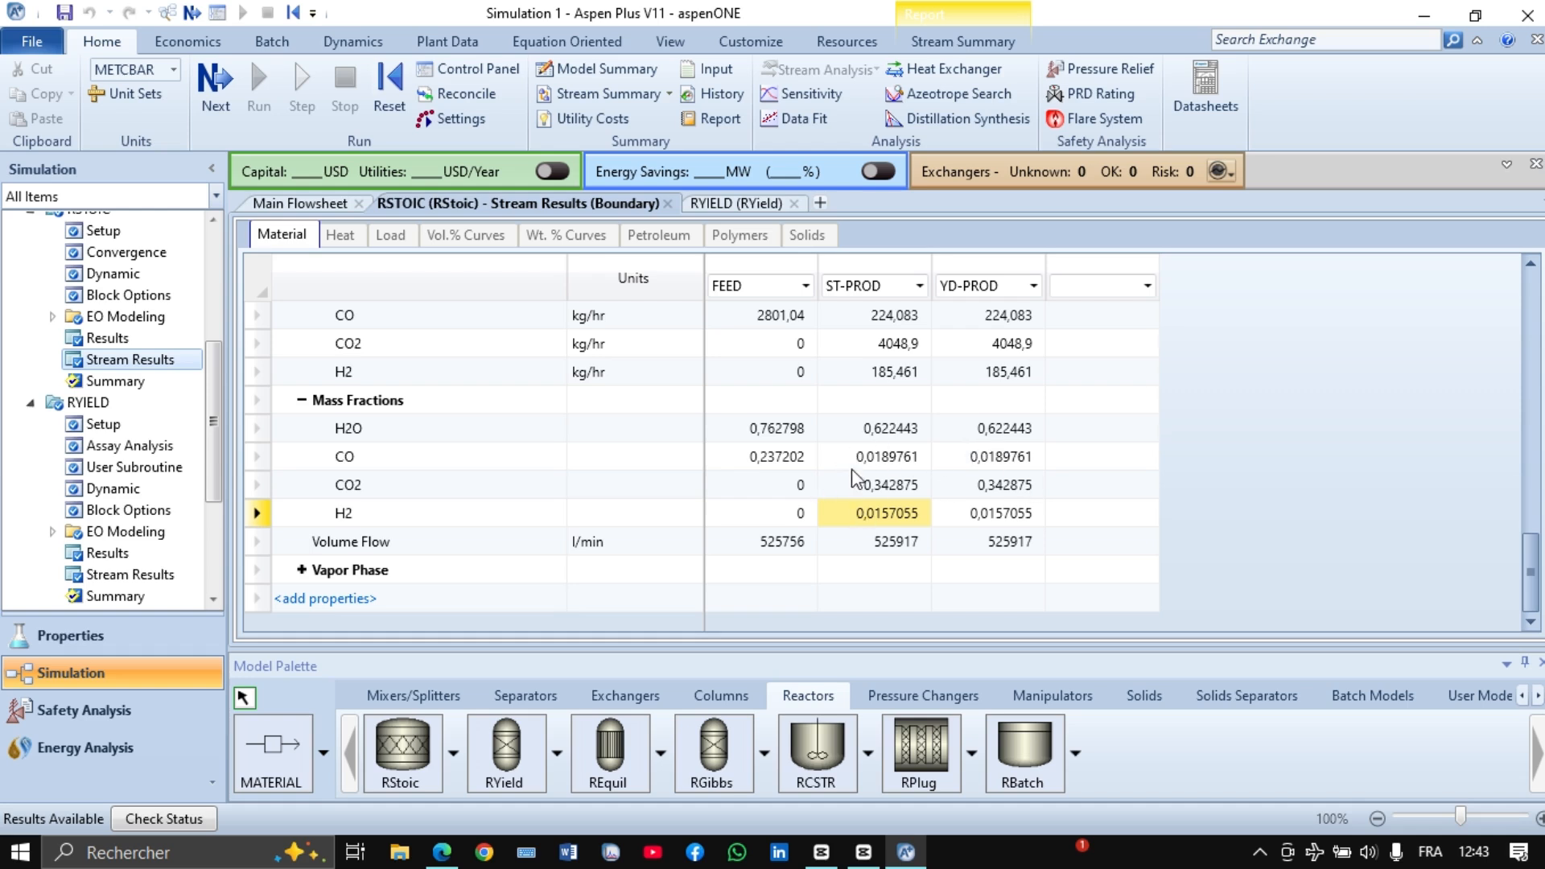
pyautogui.scroll(4, 925, 549)
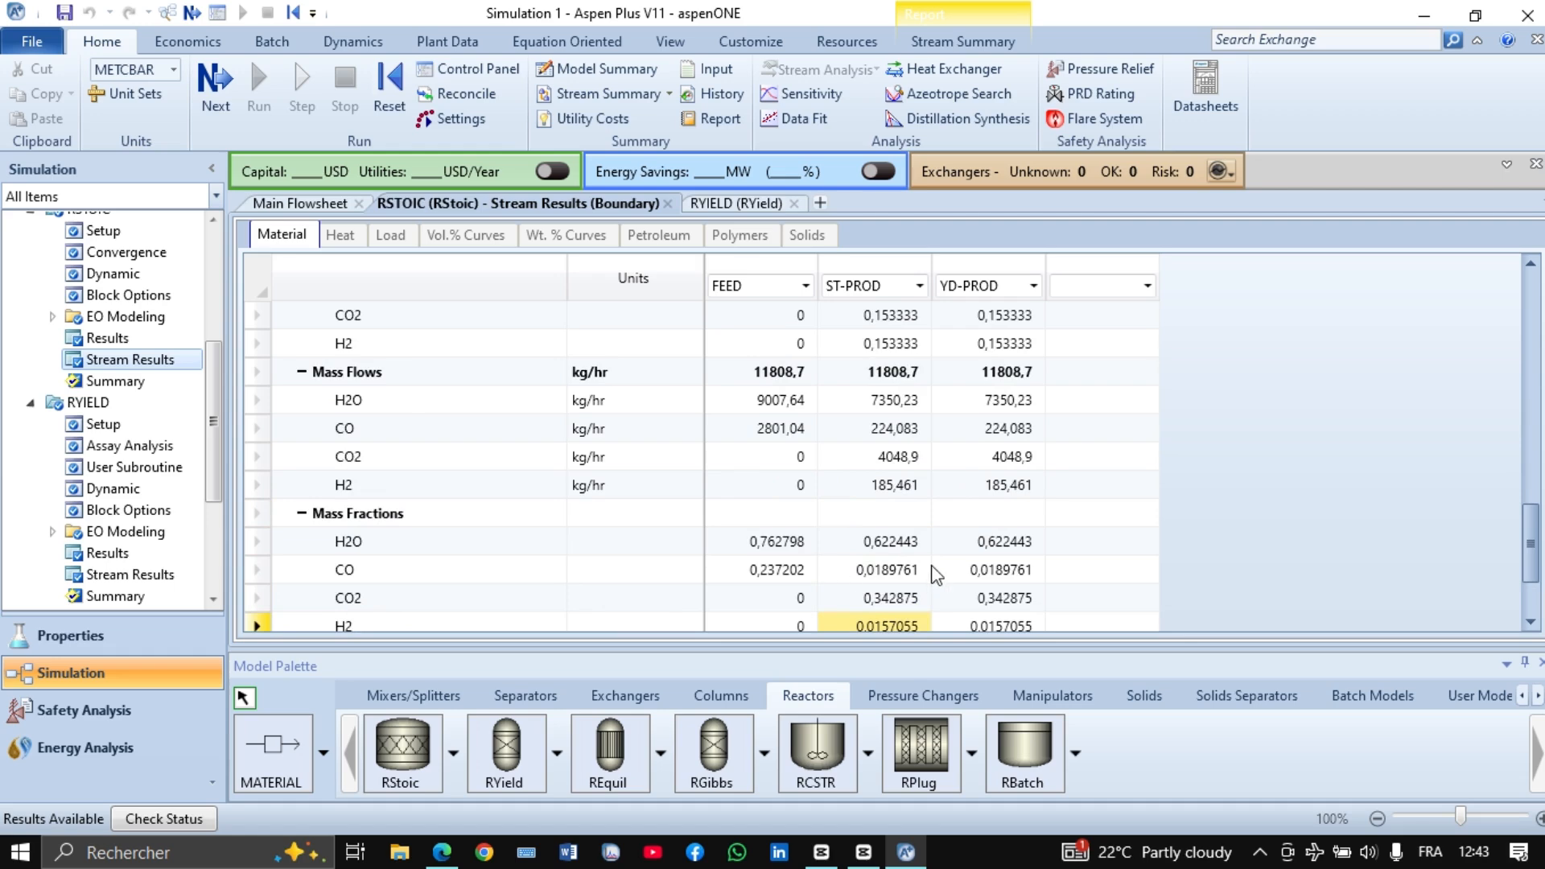
# Compare the component mole flows and mole fractions of ST-PROD and YD-PROD in the RSTOIC stream results
pyautogui.scroll(7, 937, 523)
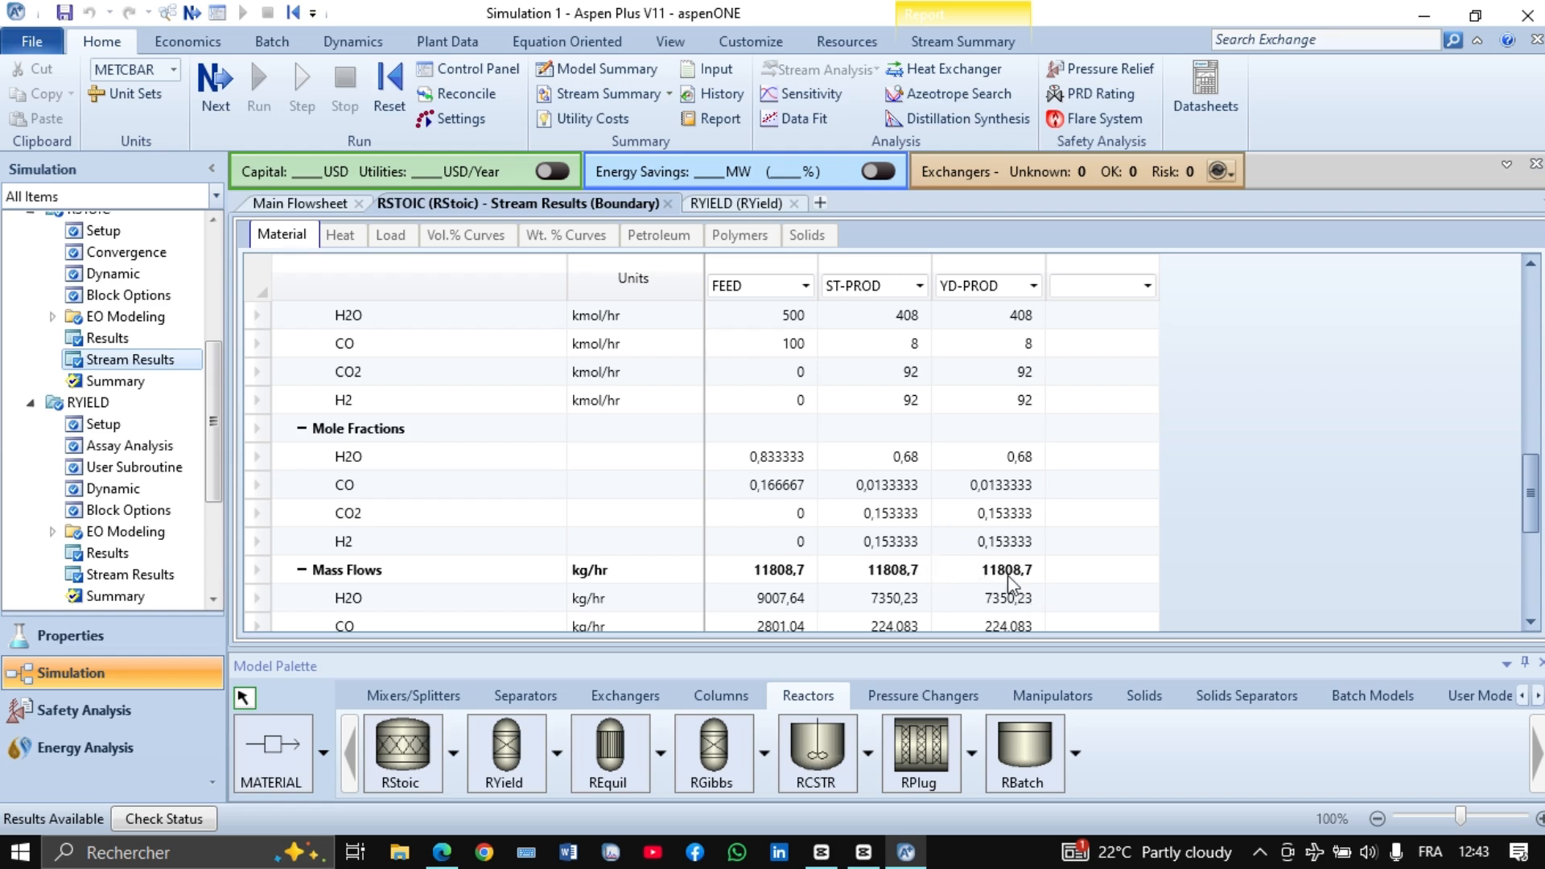
pyautogui.scroll(2, 1011, 552)
pyautogui.scroll(3, 1011, 552)
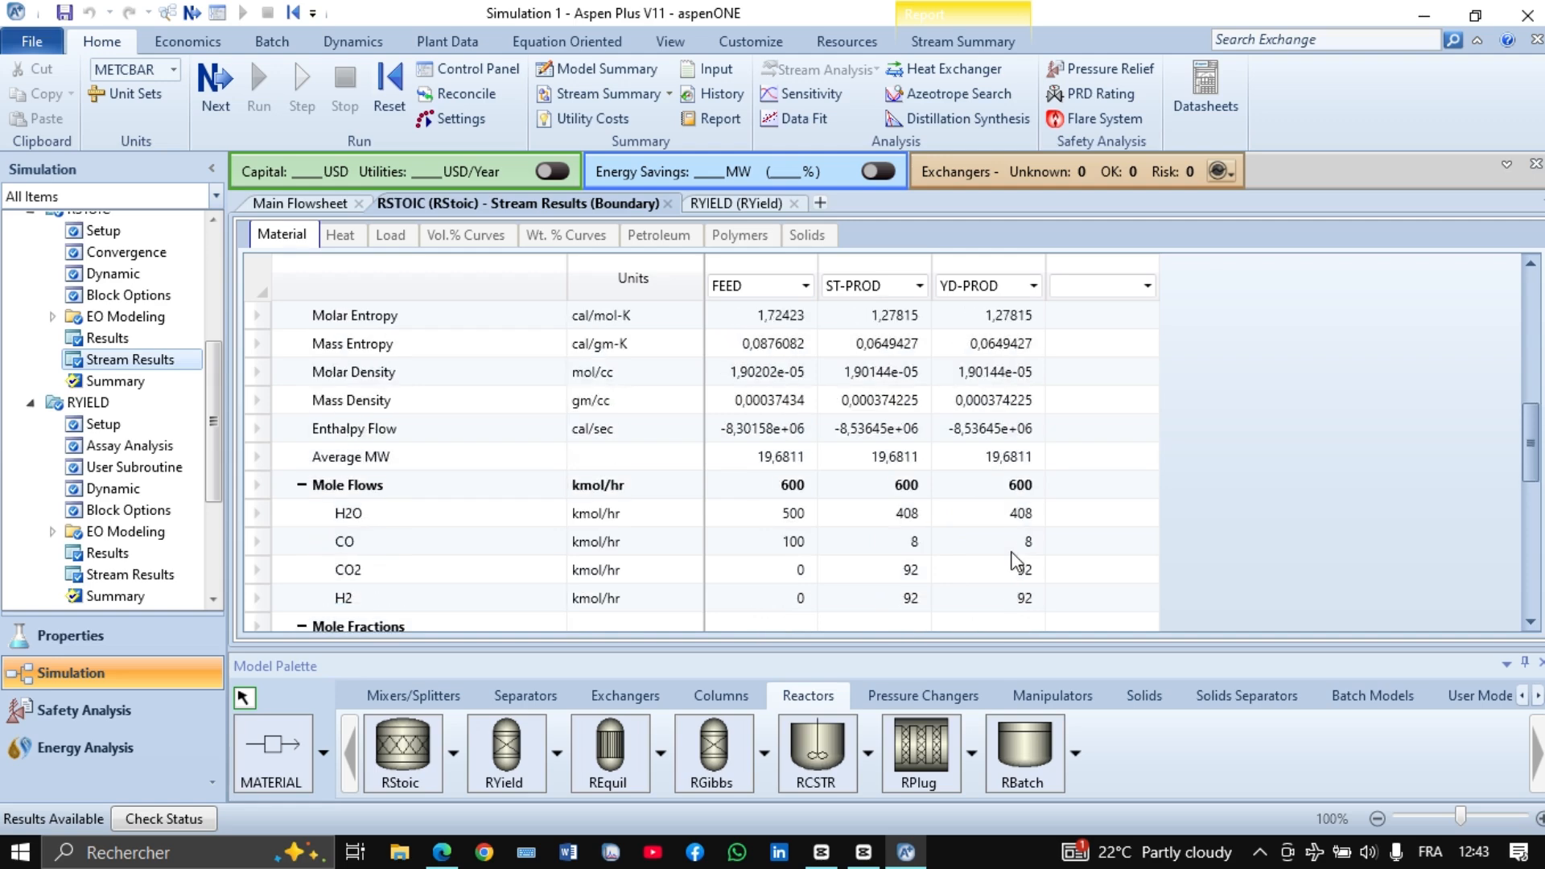
pyautogui.scroll(-2, 1010, 553)
pyautogui.scroll(-2, 1011, 552)
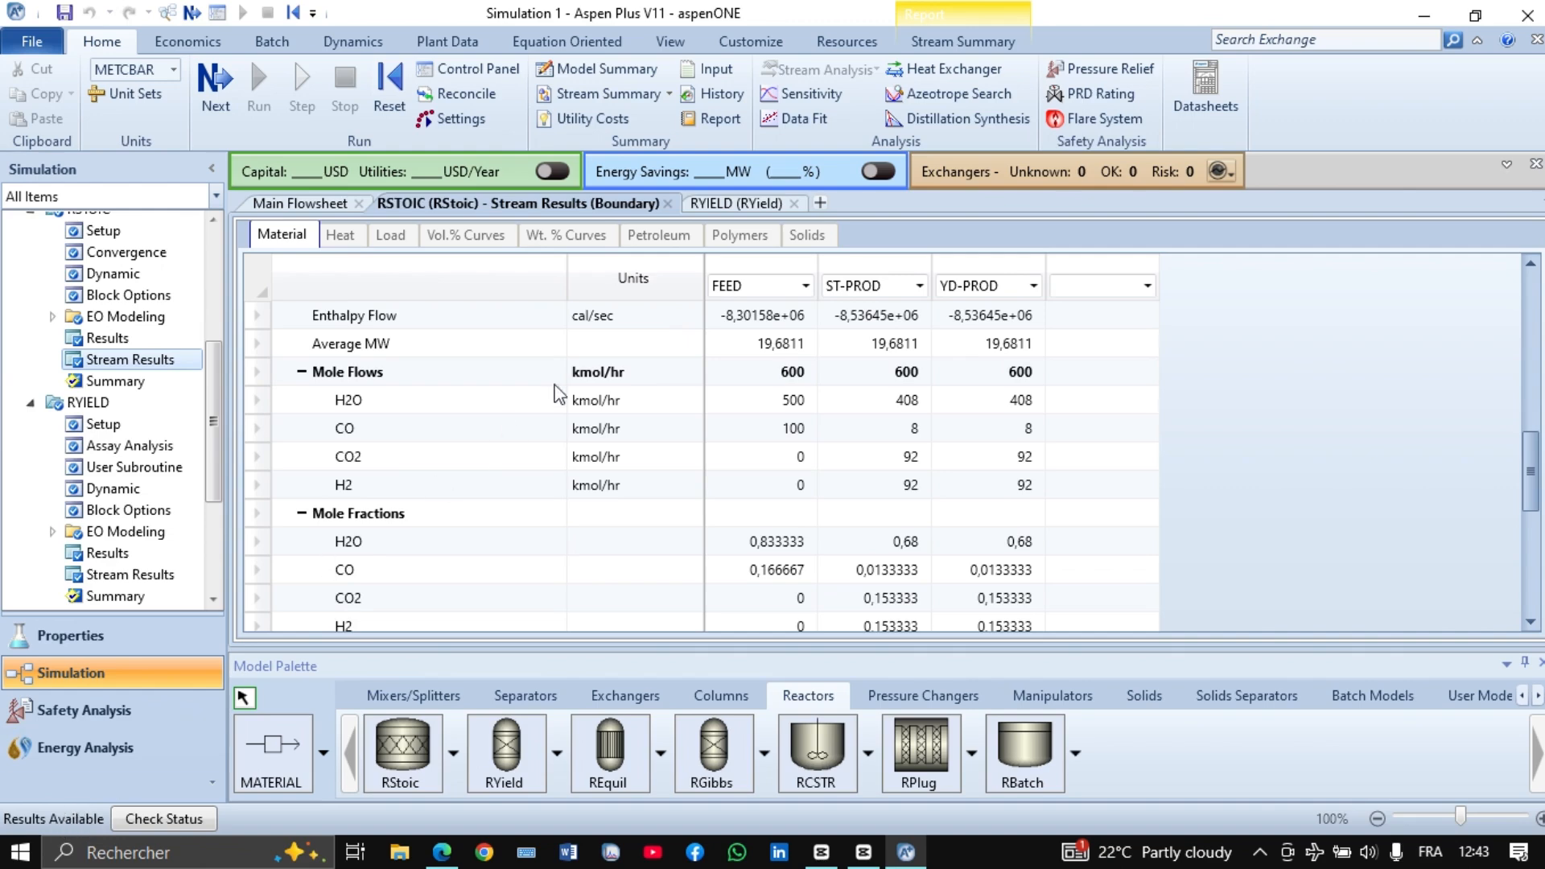
# Delete the H2 row from RYIELD's component yields
pyautogui.click(702, 204)
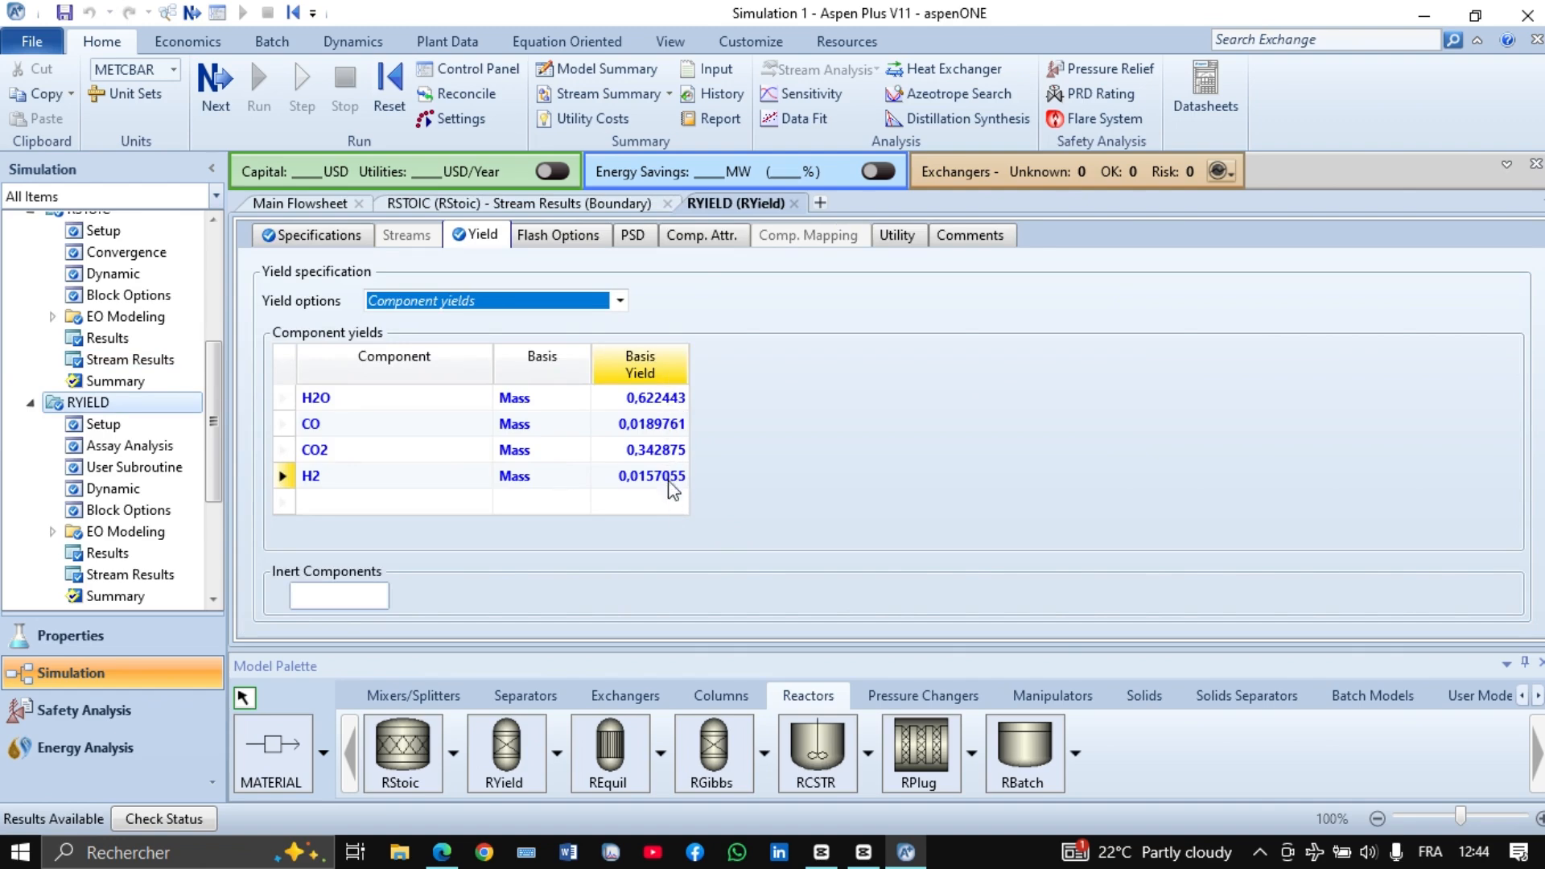
pyautogui.click(285, 483)
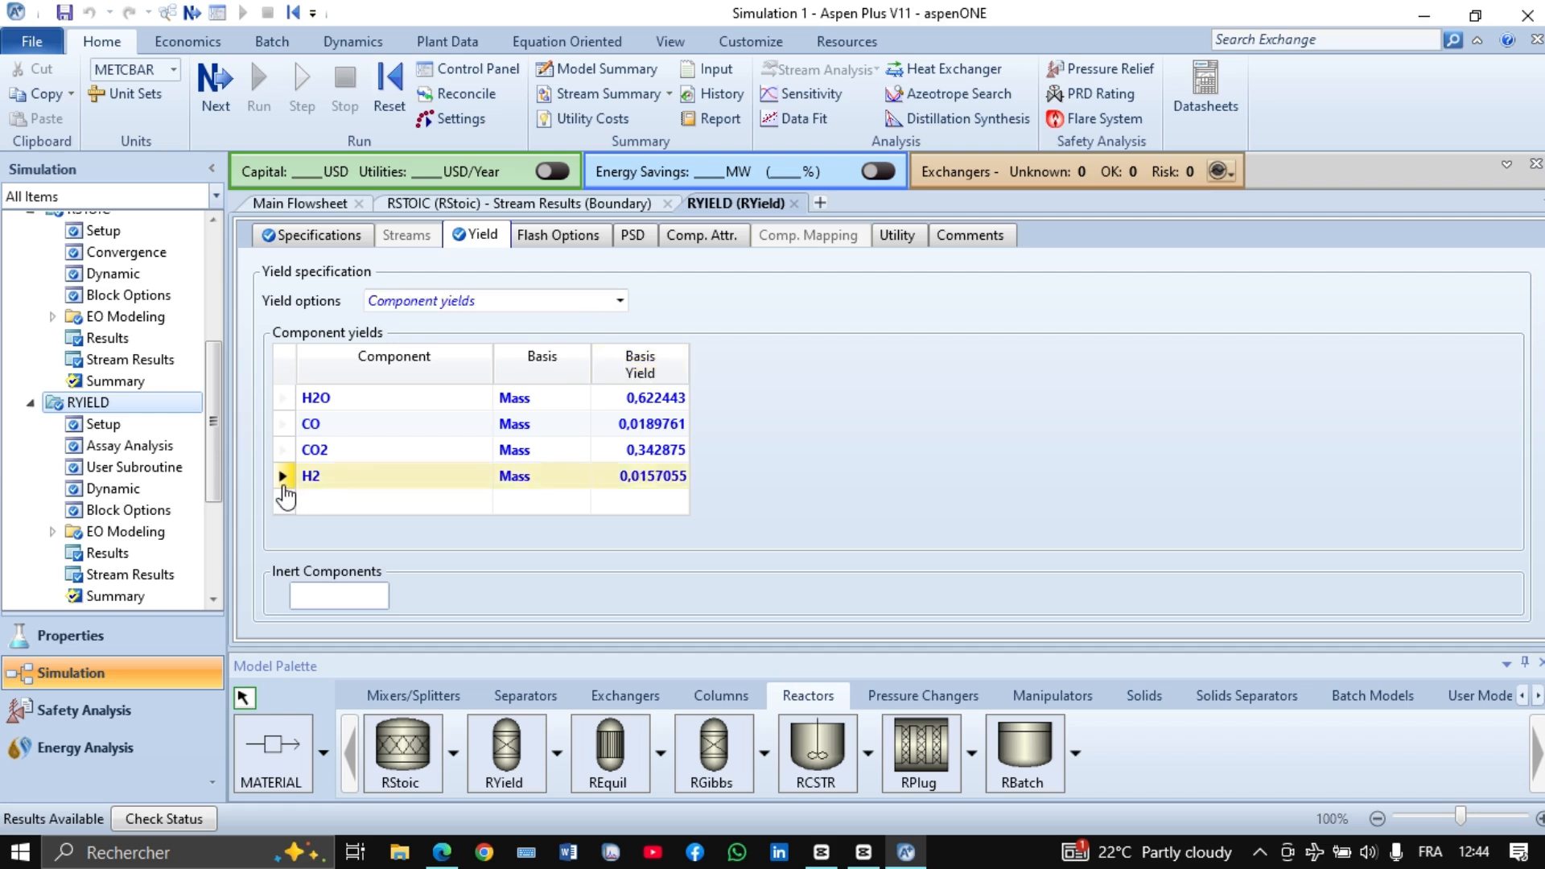
pyautogui.rightClick(286, 491)
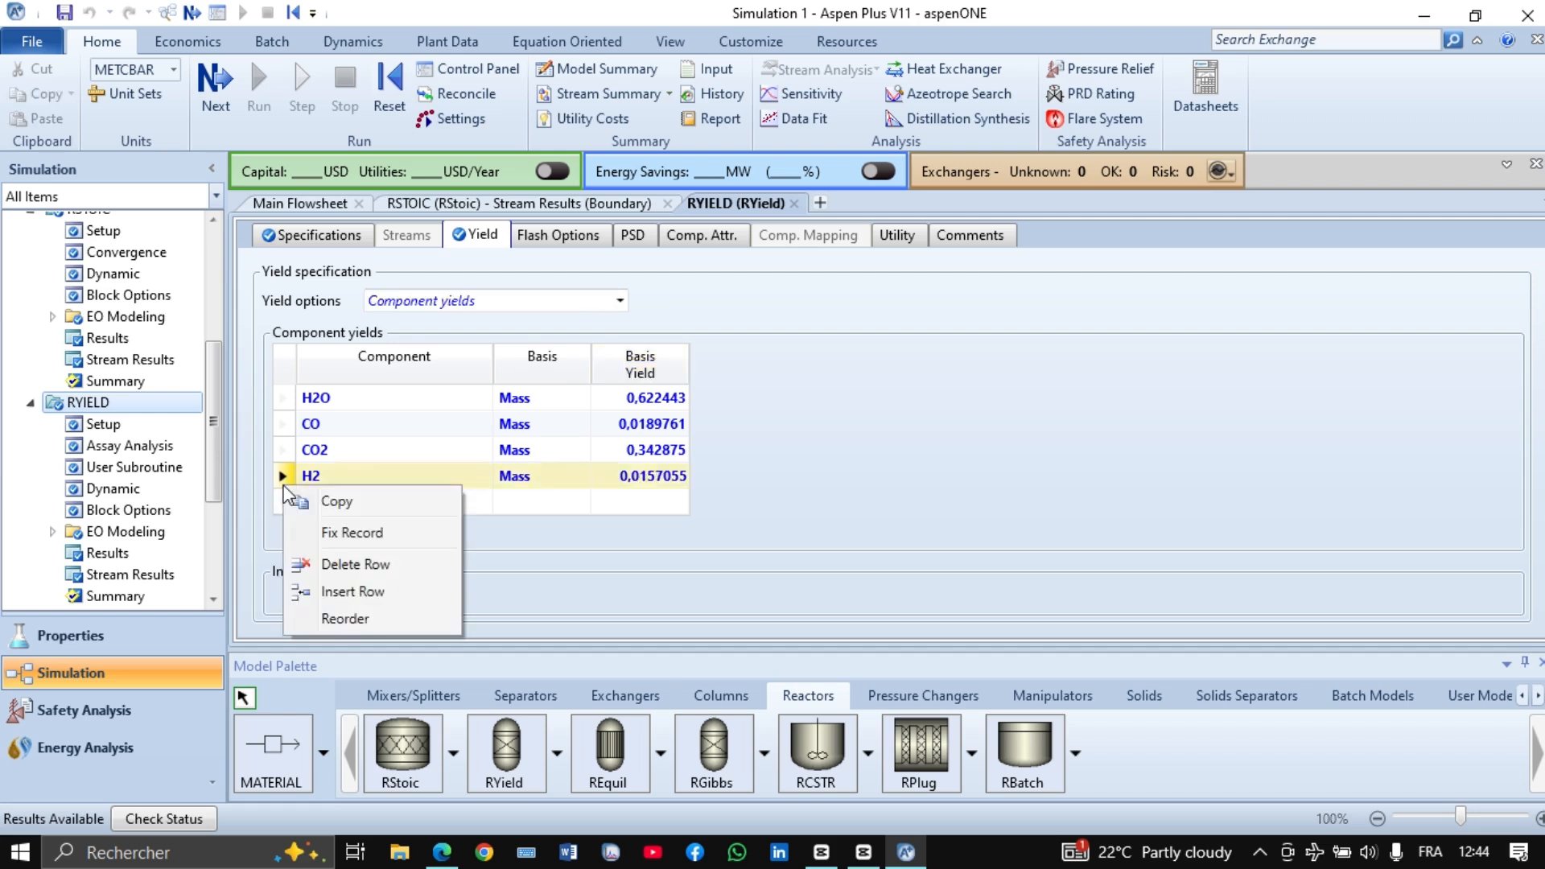
pyautogui.click(322, 565)
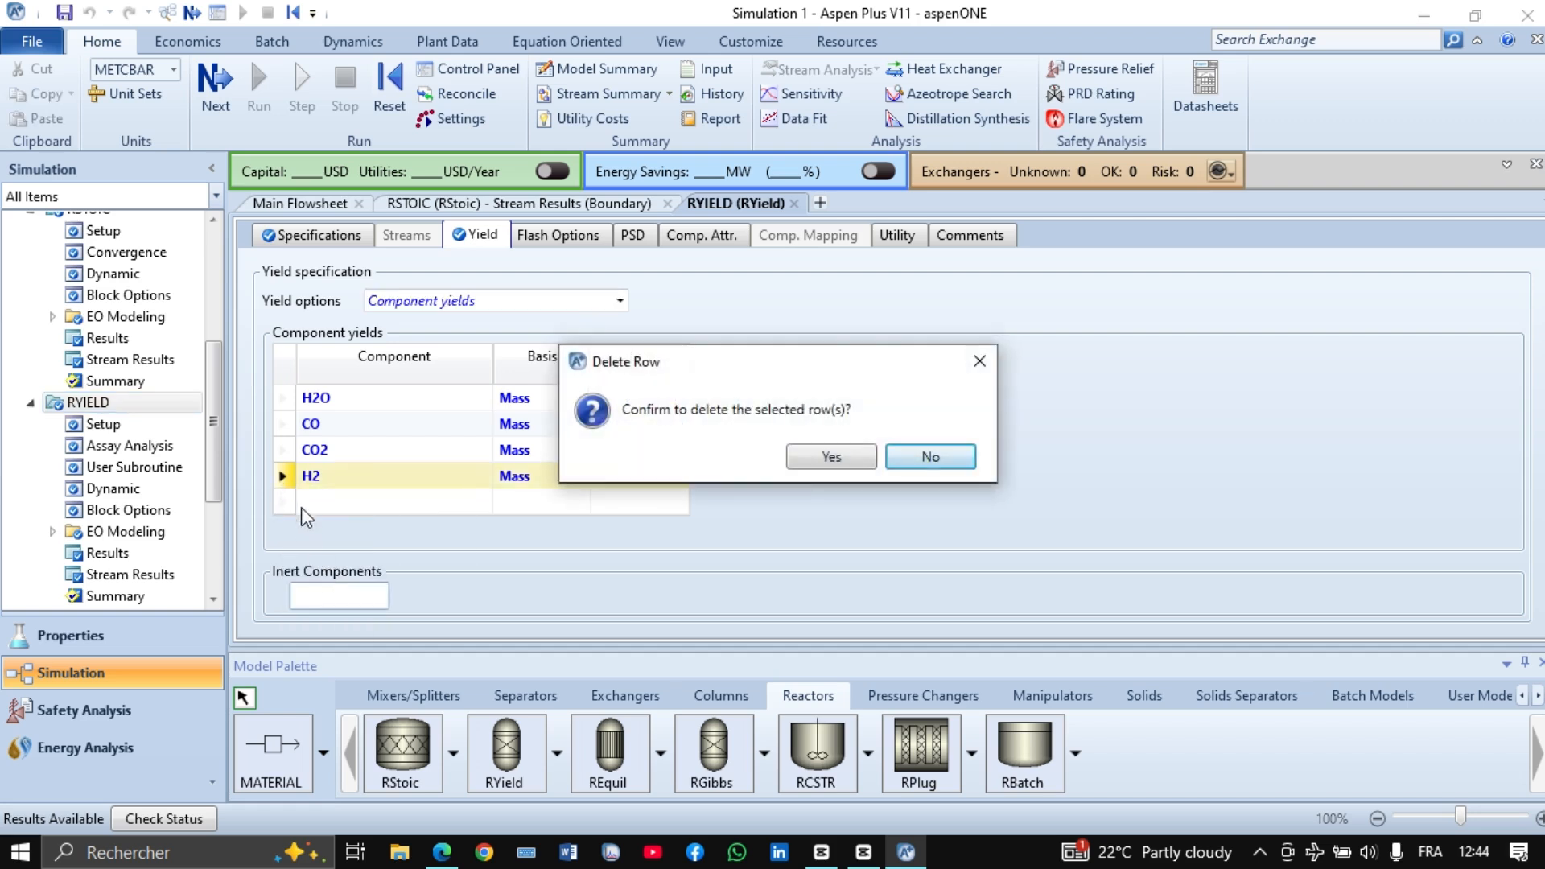
pyautogui.click(839, 464)
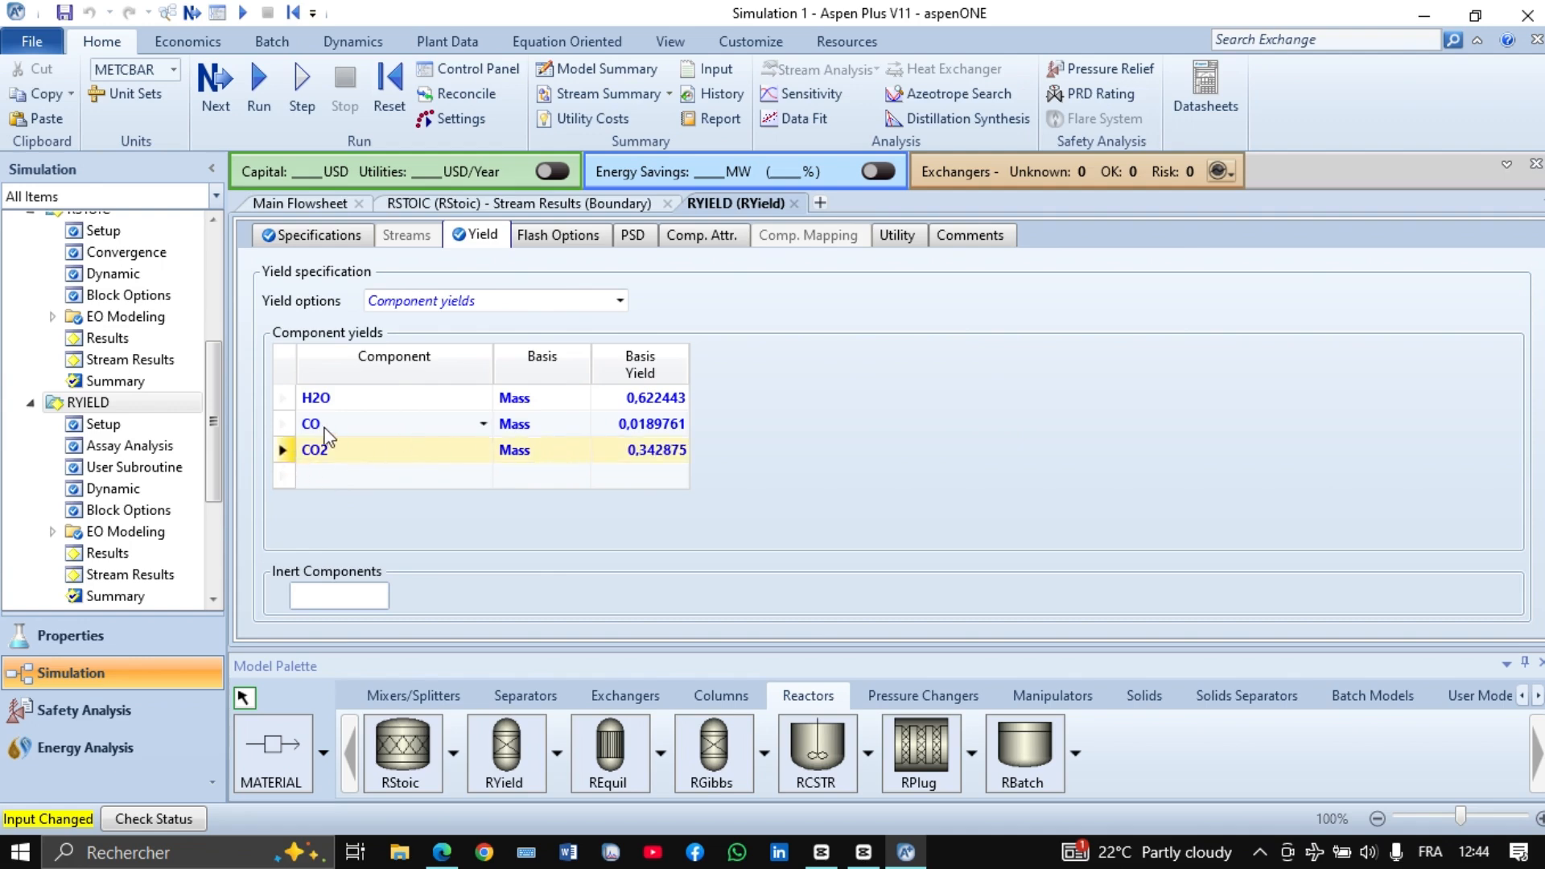
# Delete the CO and H2O rows from RYIELD's component yields, leaving only CO2
pyautogui.click(281, 424)
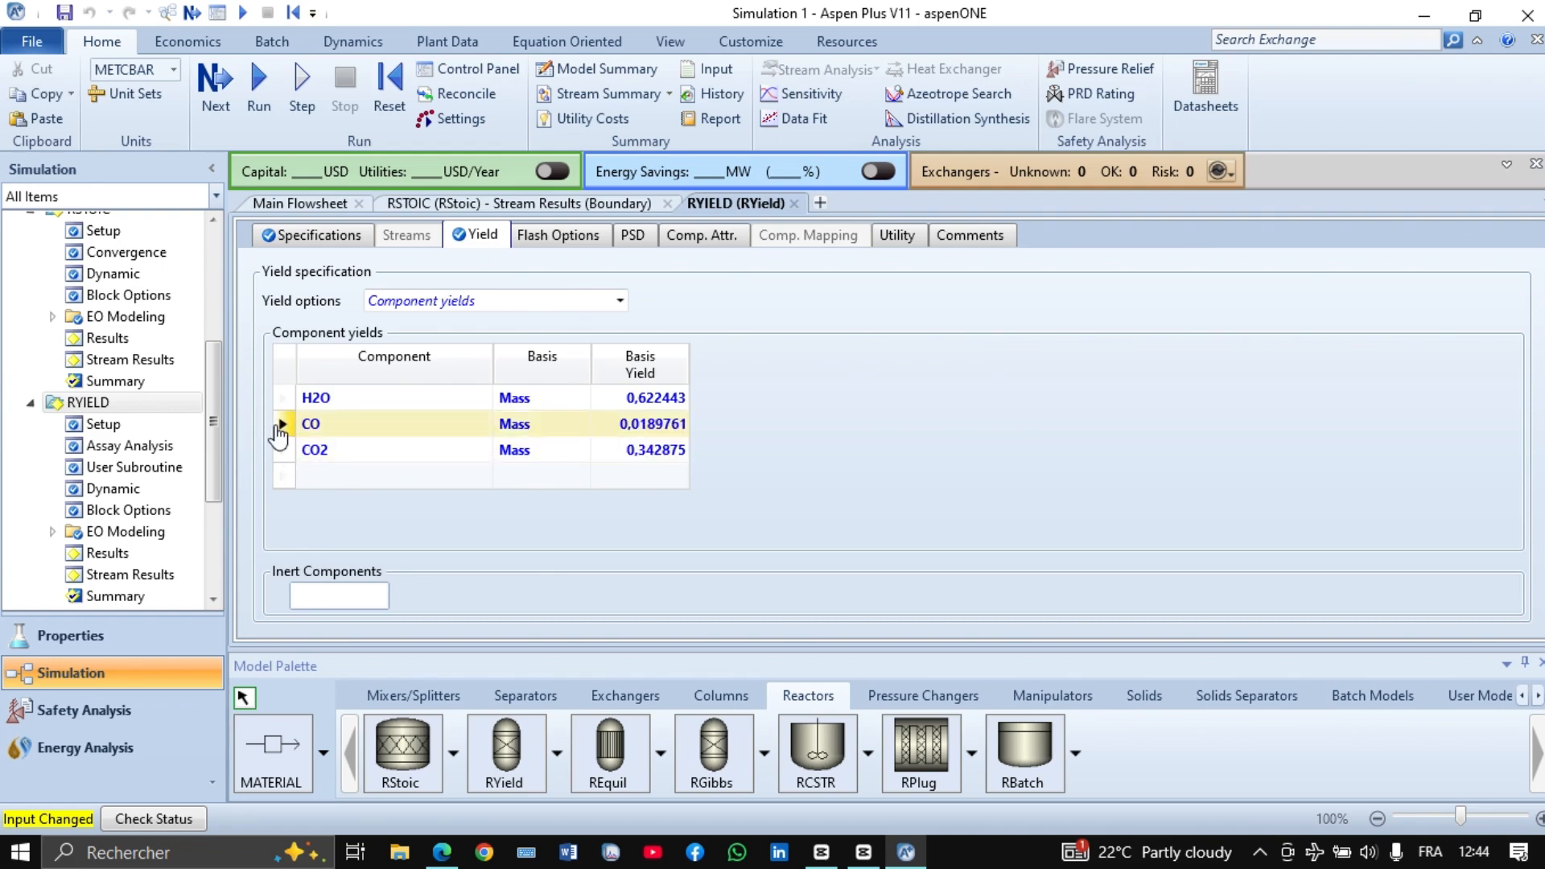
pyautogui.rightClick(279, 428)
pyautogui.click(327, 505)
pyautogui.click(803, 452)
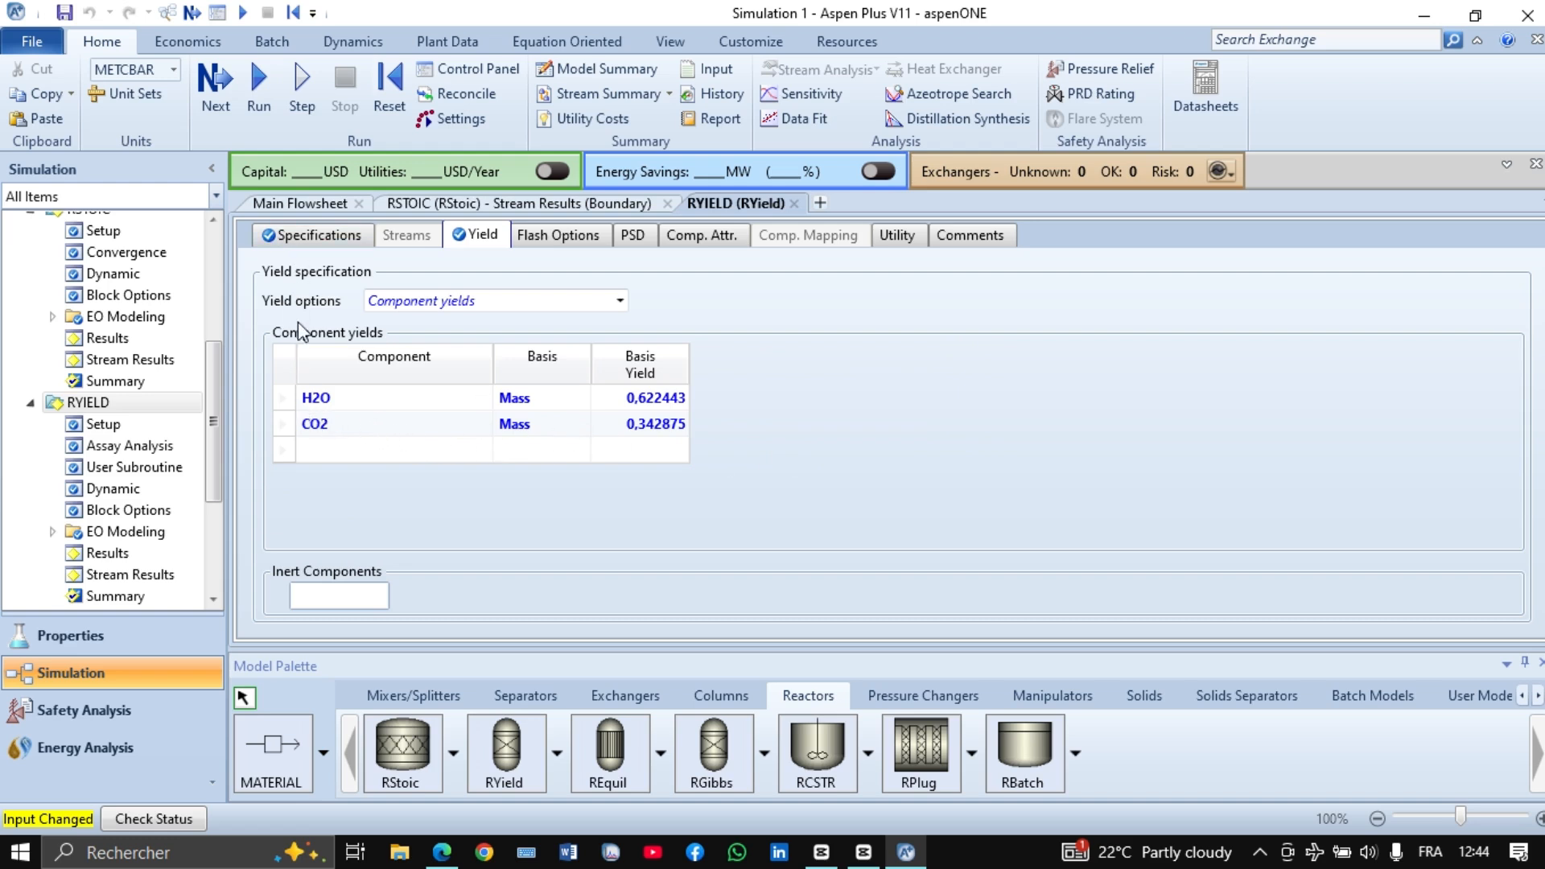
pyautogui.rightClick(282, 398)
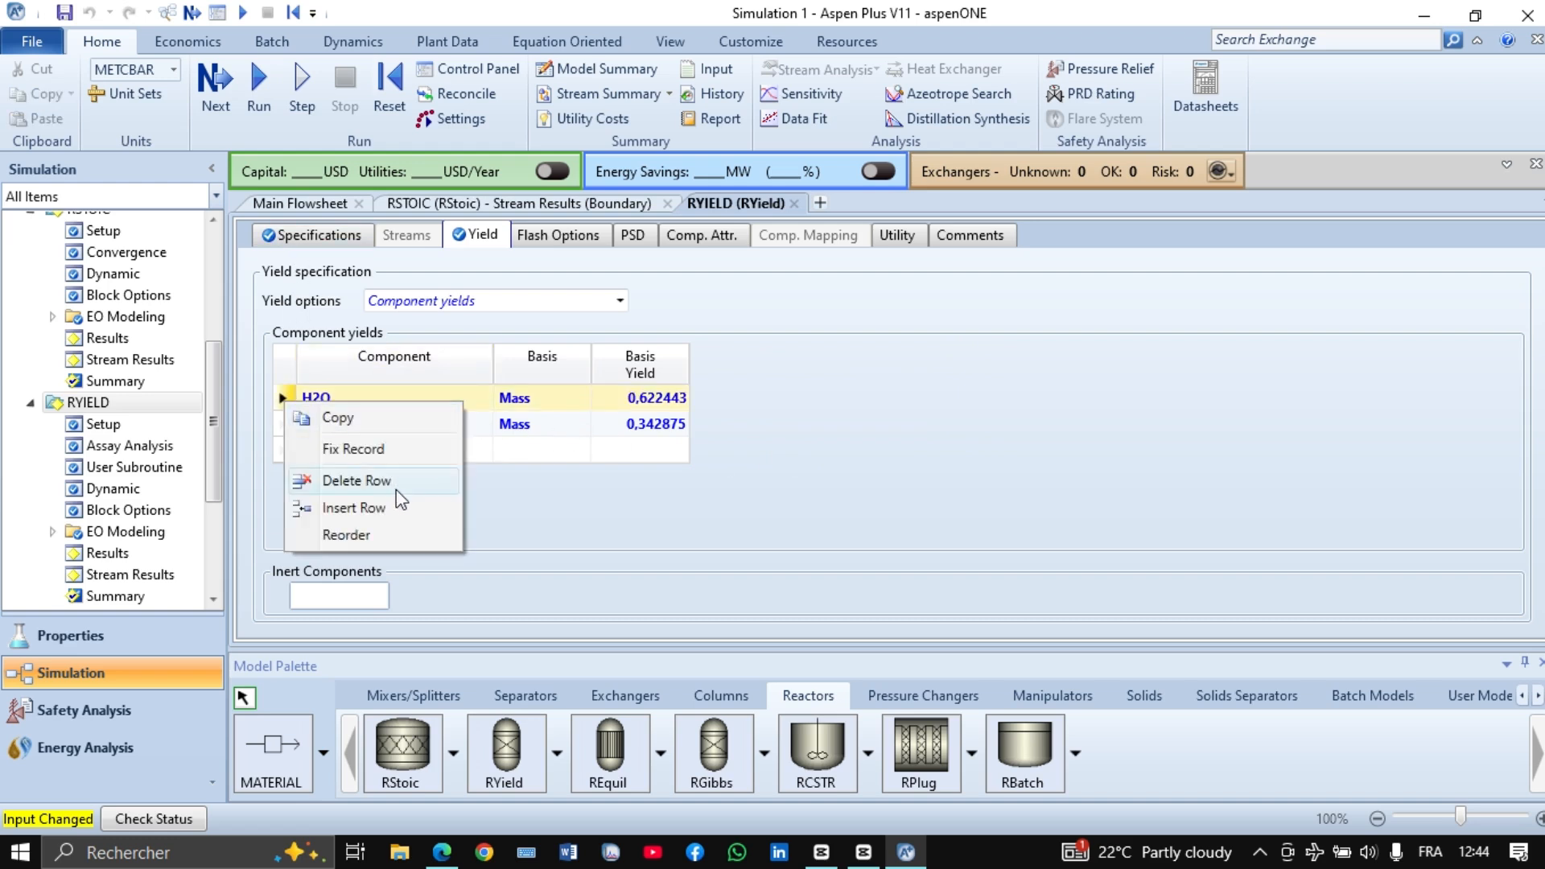
pyautogui.click(395, 483)
pyautogui.click(843, 464)
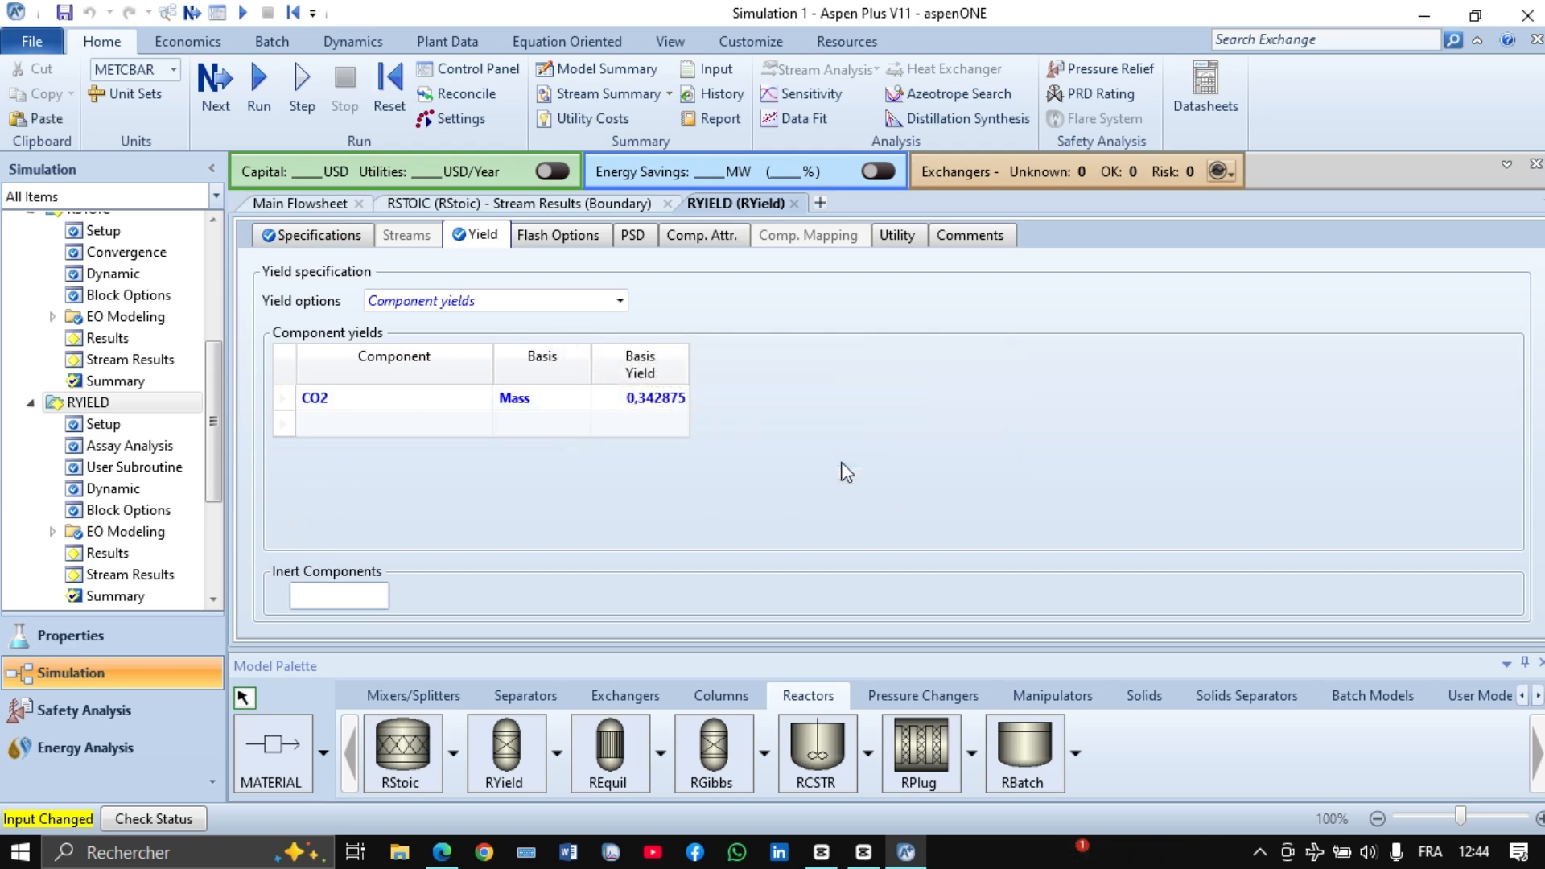
# Run the simulation with the reduced yields and open the status messages of the RYIELD block from the run status
pyautogui.click(265, 104)
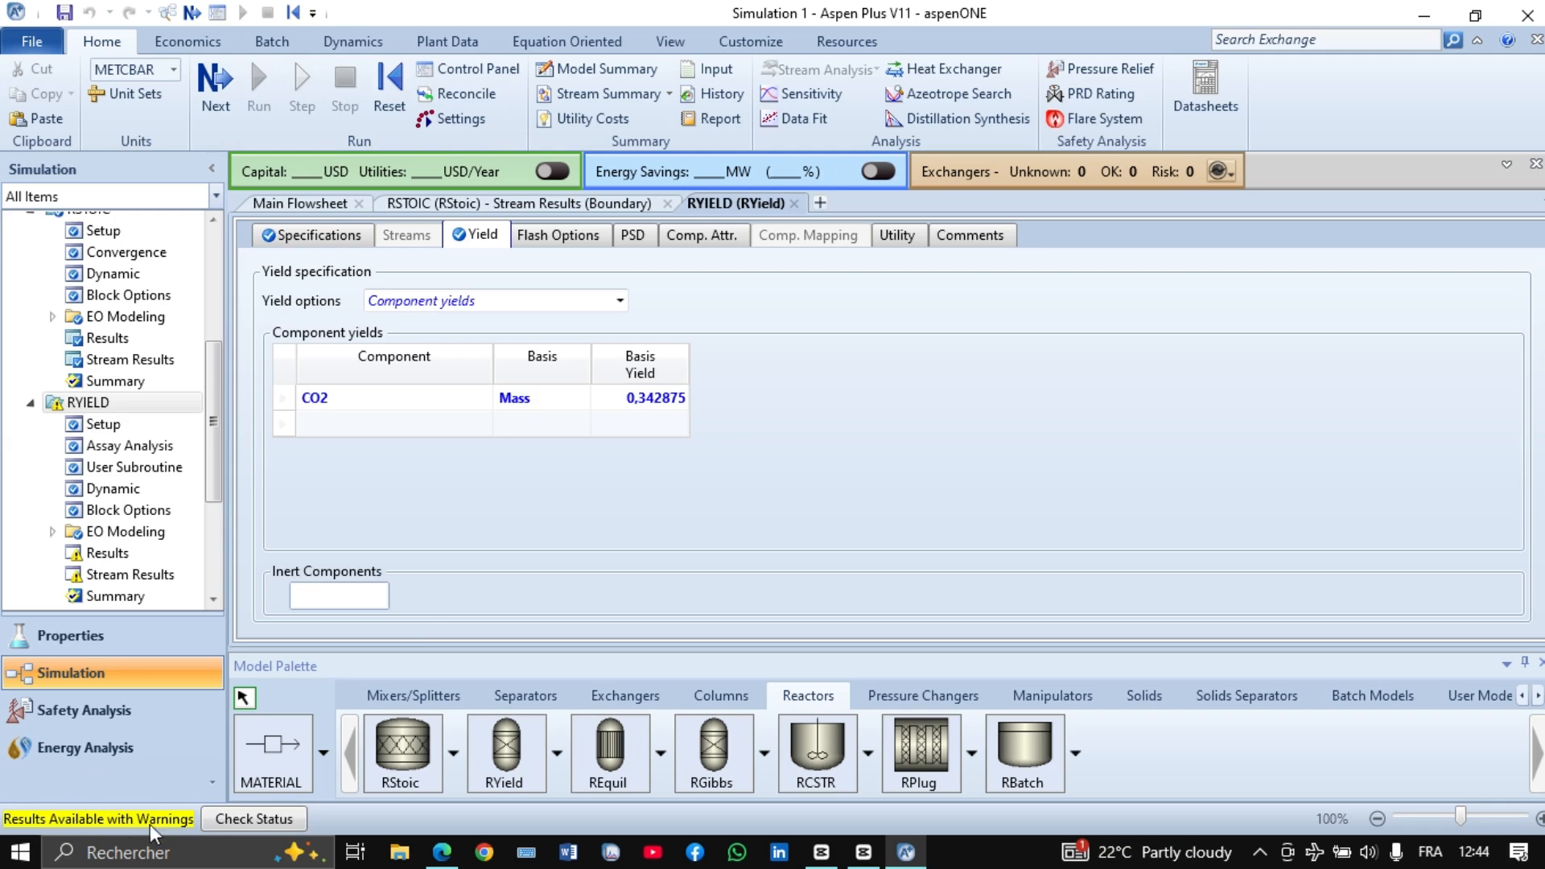
pyautogui.click(240, 820)
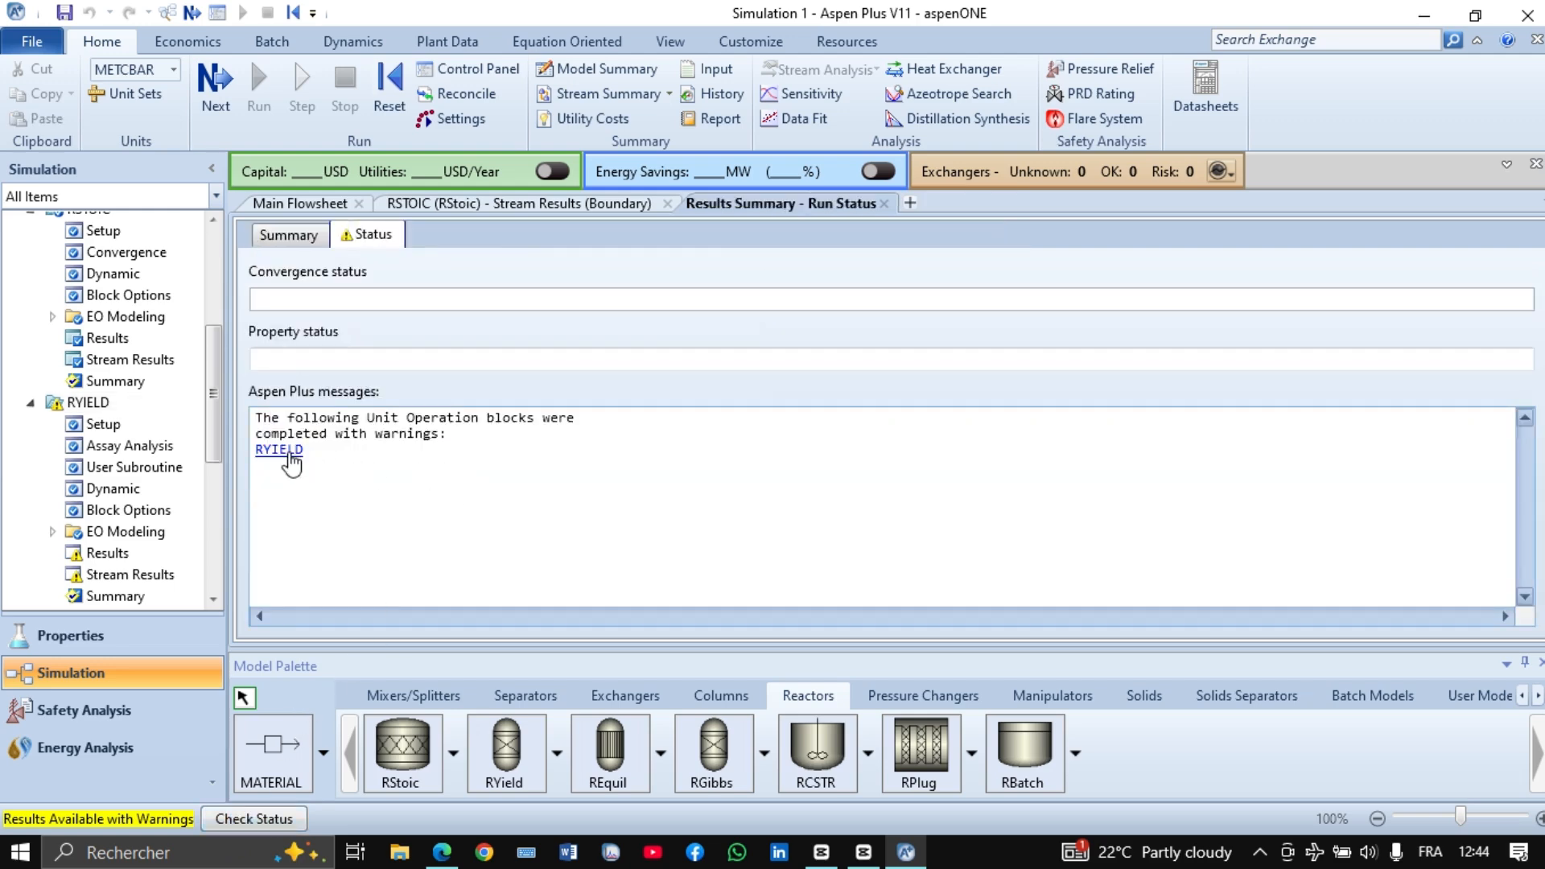
pyautogui.click(289, 455)
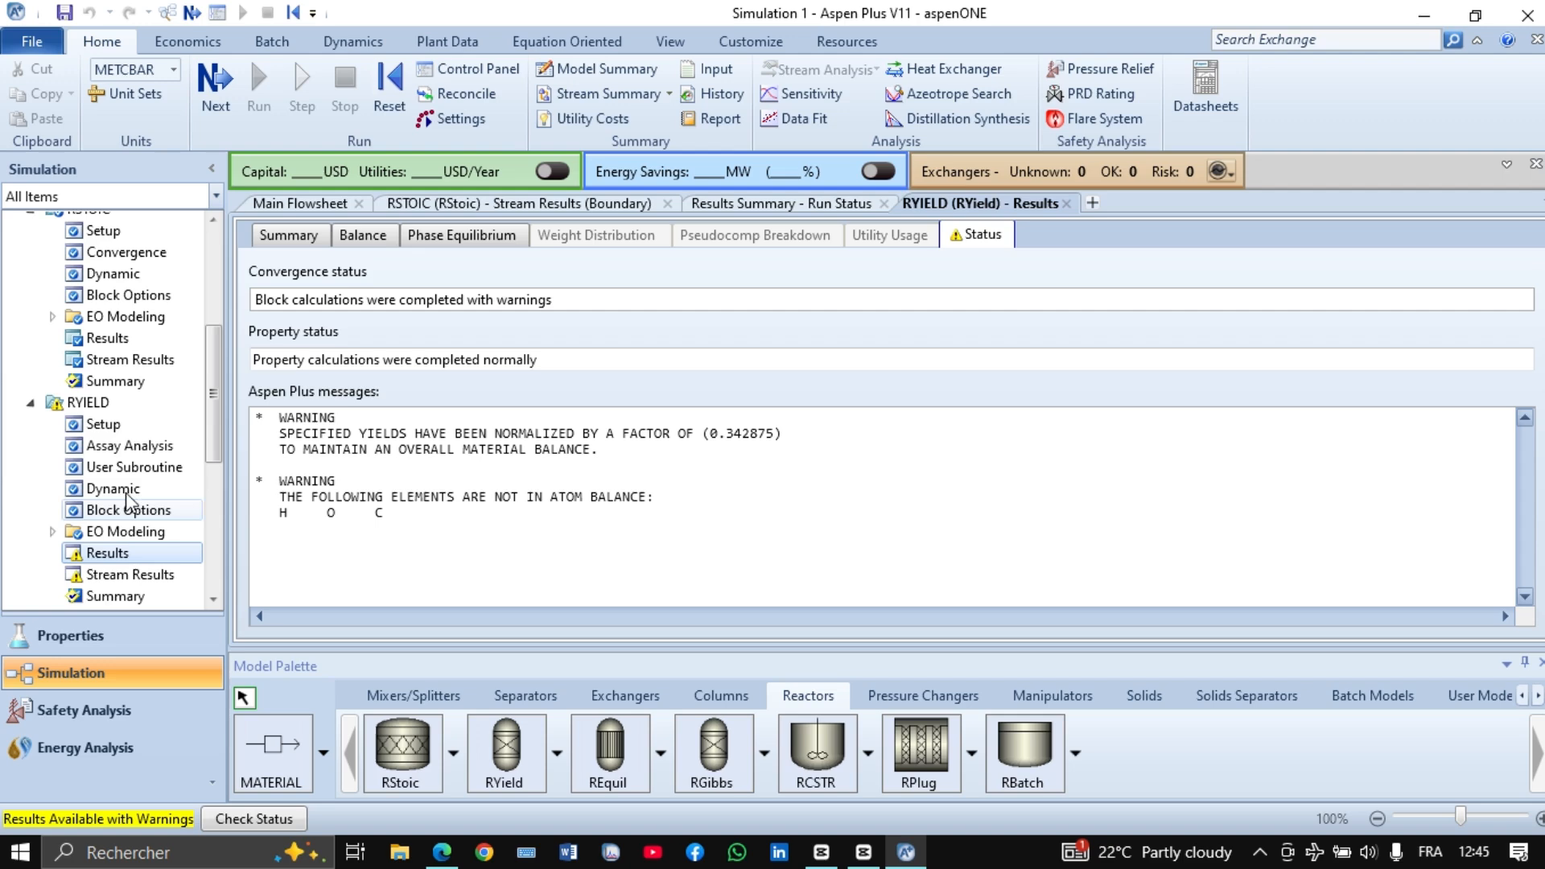
# Open RYIELD's stream results and replace the S4 column with FEED beside YD-PROD
pyautogui.scroll(-1, 123, 456)
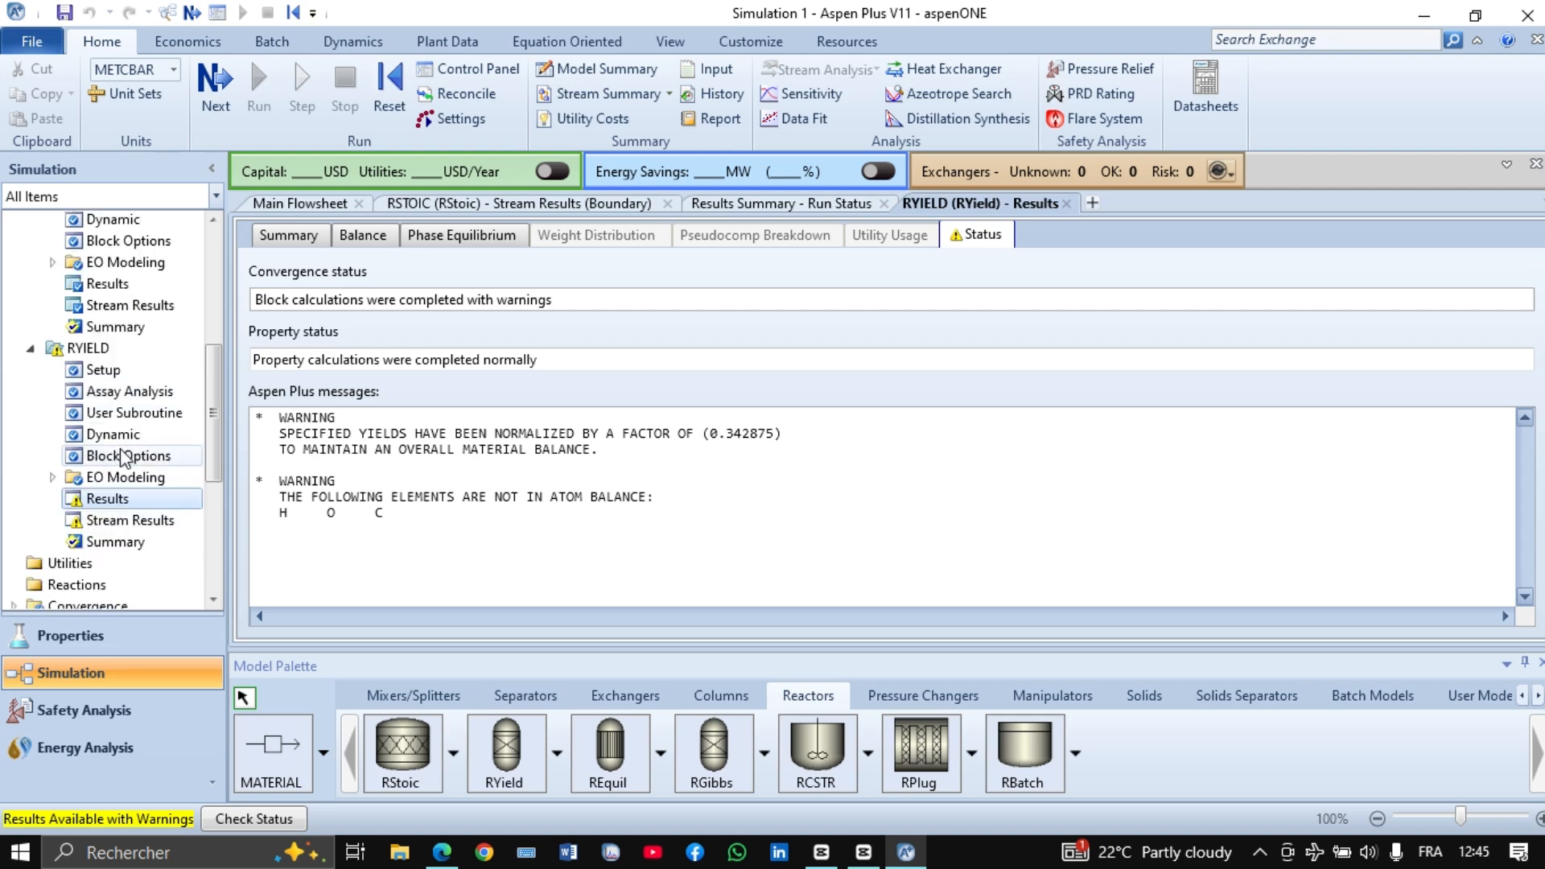
pyautogui.click(134, 523)
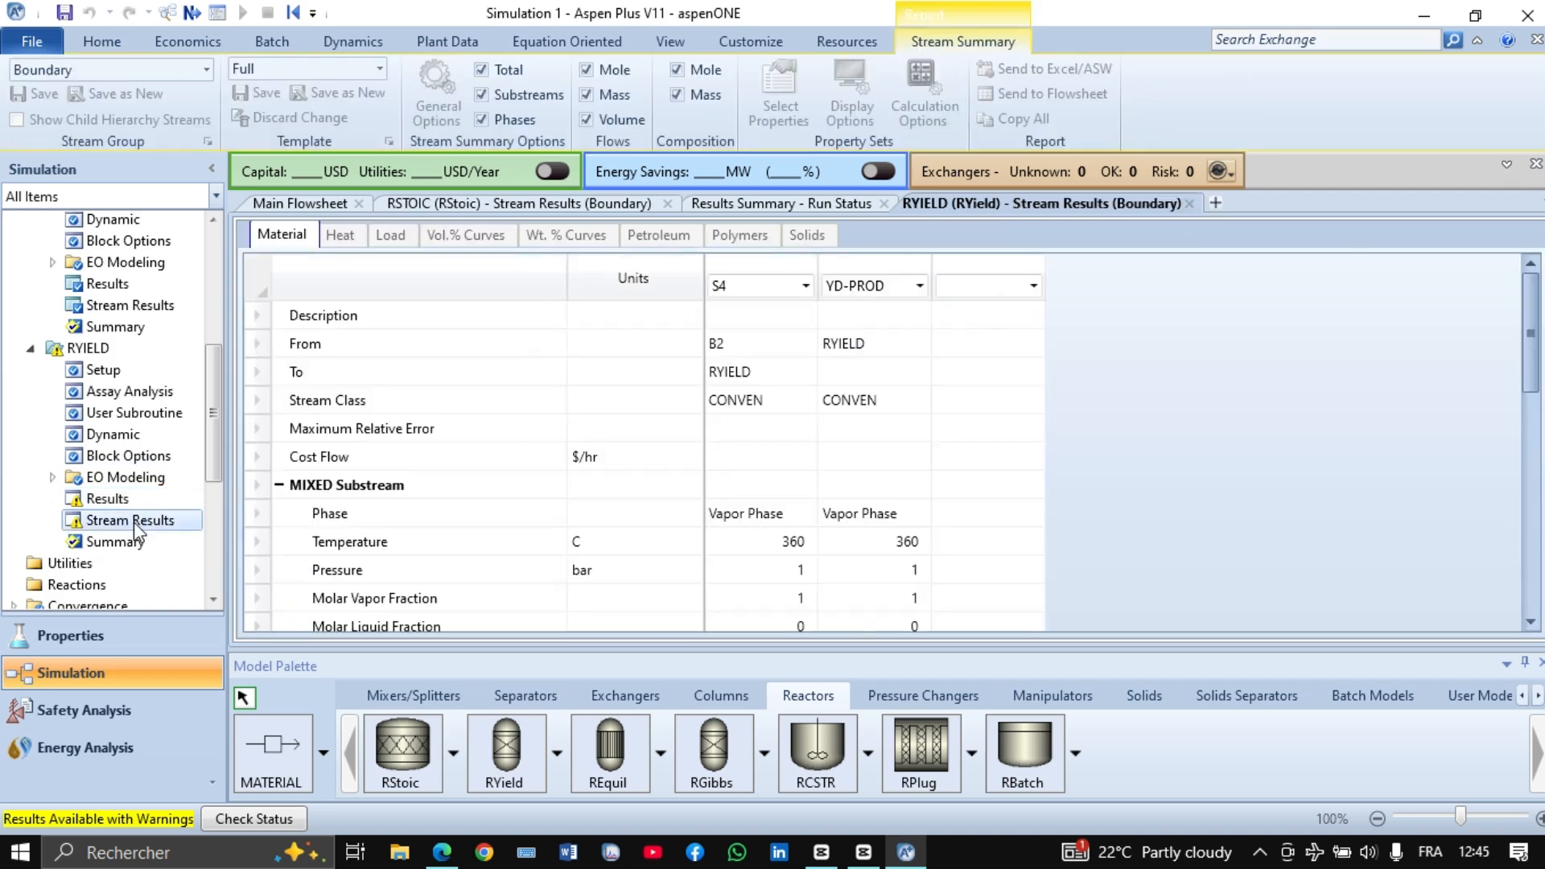
pyautogui.click(804, 286)
pyautogui.click(805, 286)
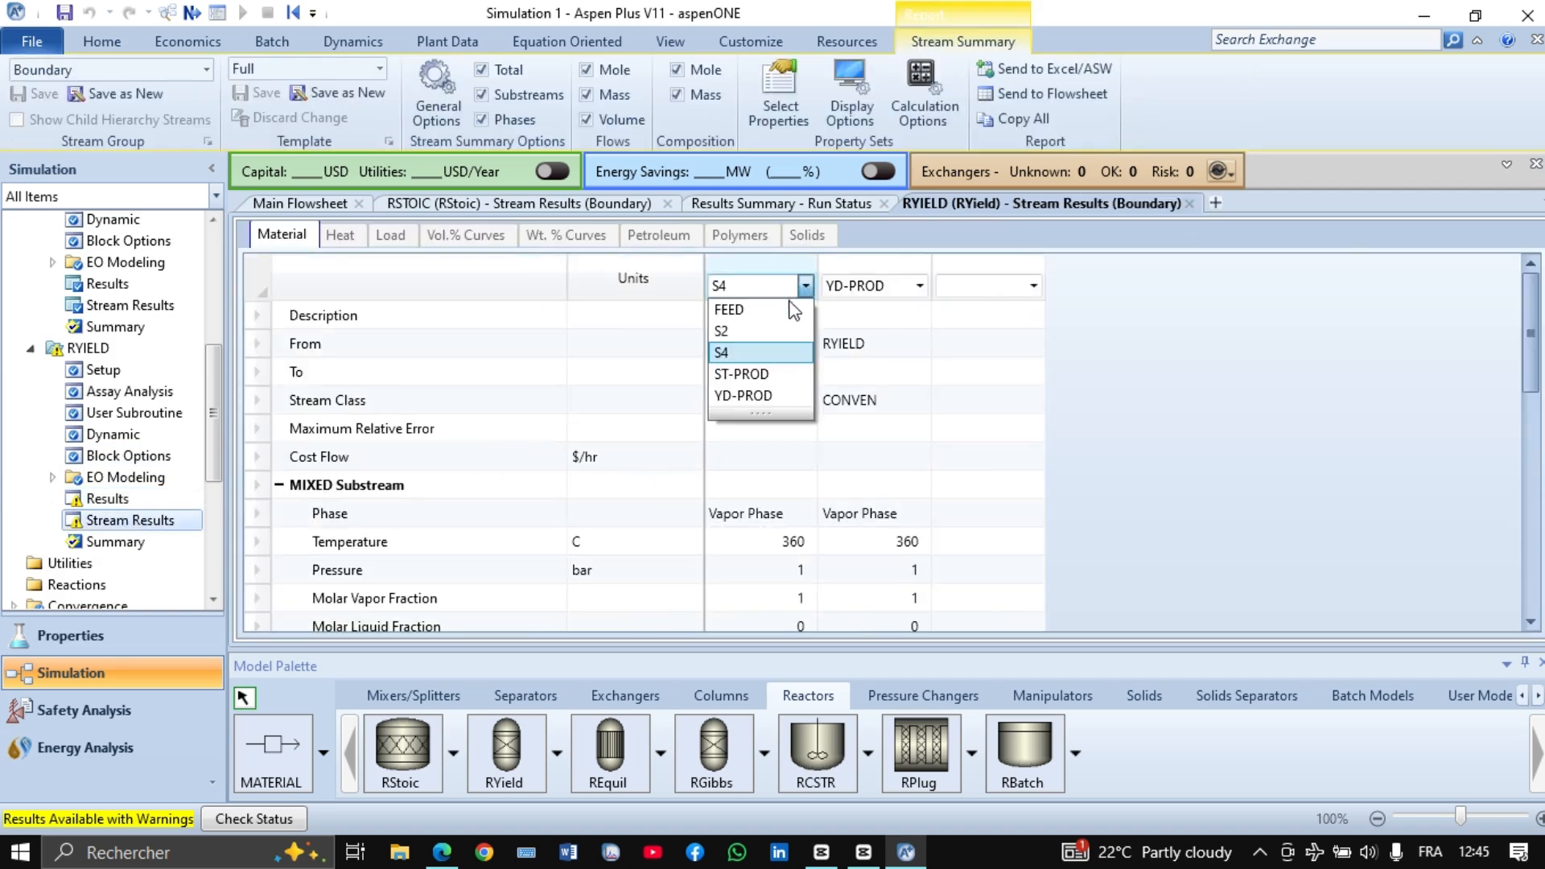
pyautogui.click(791, 314)
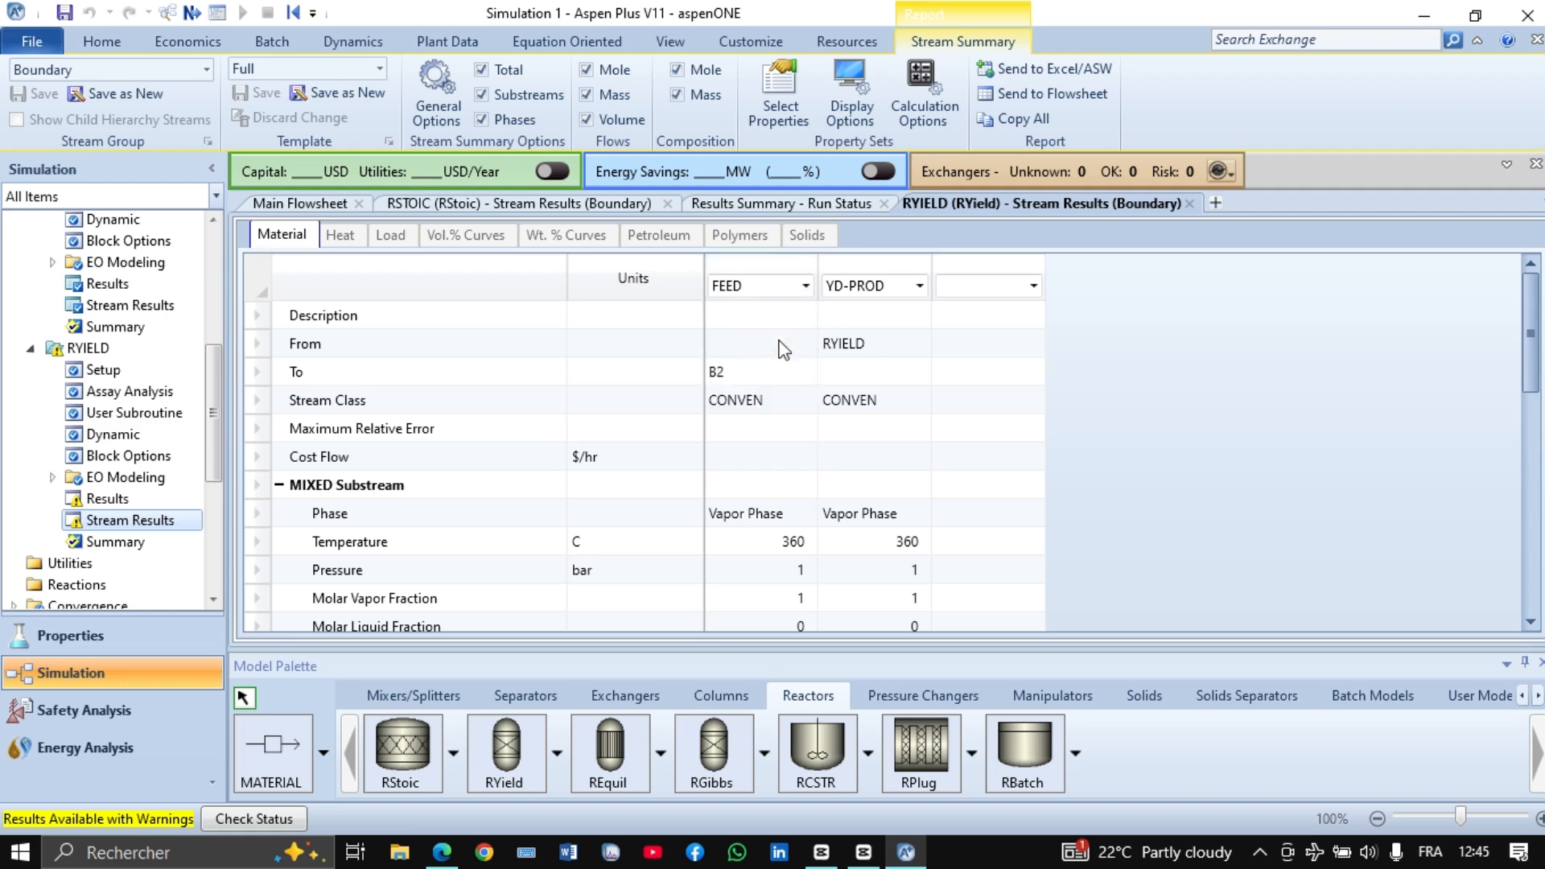
# Expand the mole flows in RYIELD's stream results and compare each component's flow between FEED and YD-PROD
pyautogui.scroll(-5, 771, 456)
pyautogui.scroll(-2, 774, 465)
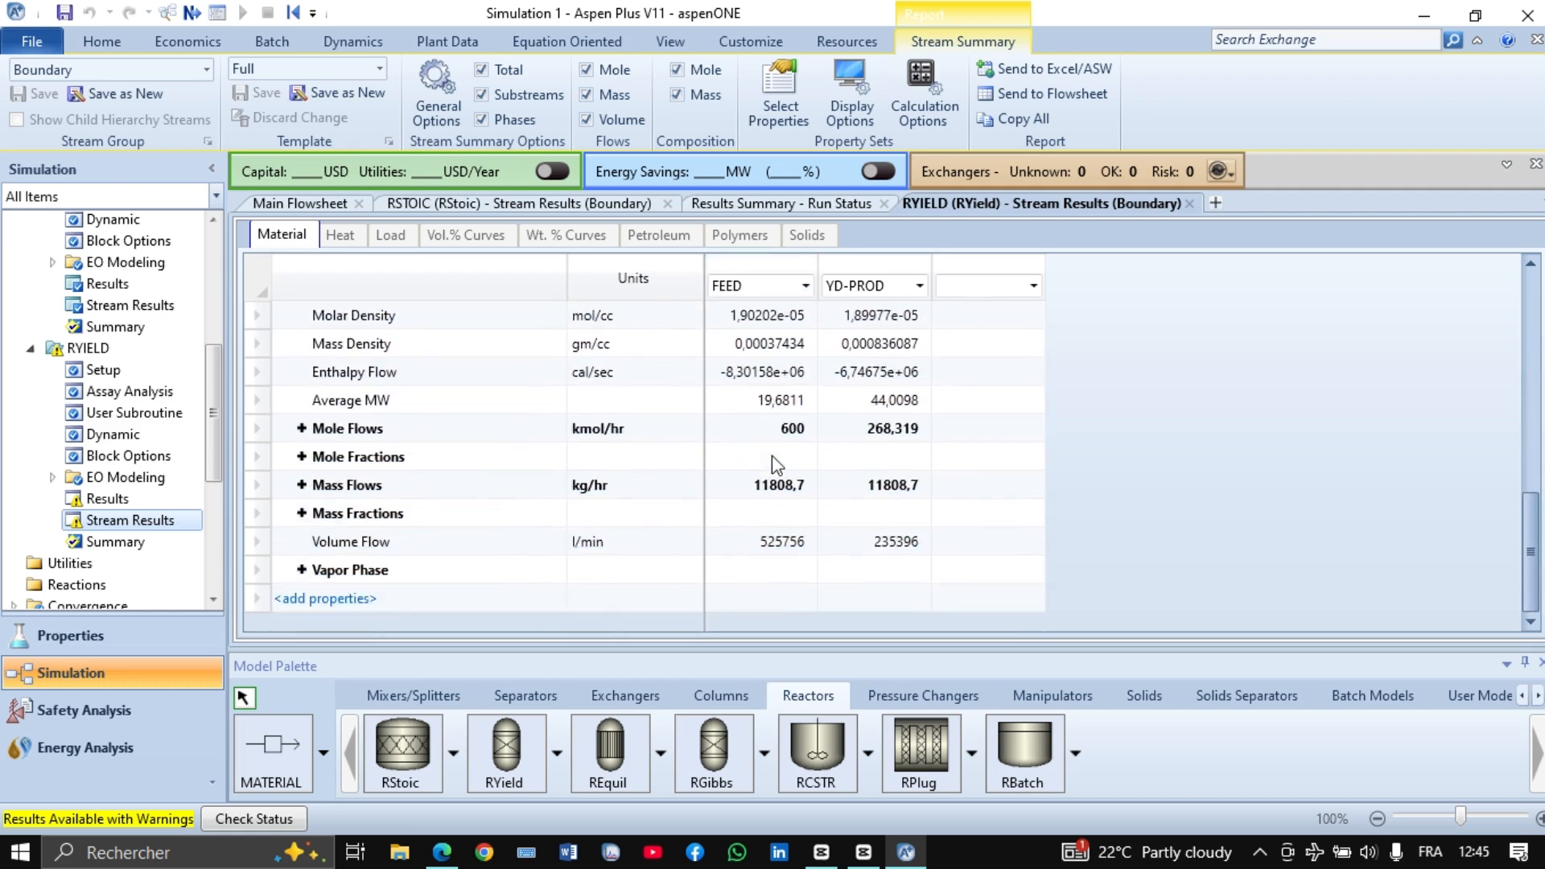
pyautogui.click(302, 429)
pyautogui.scroll(-1, 315, 523)
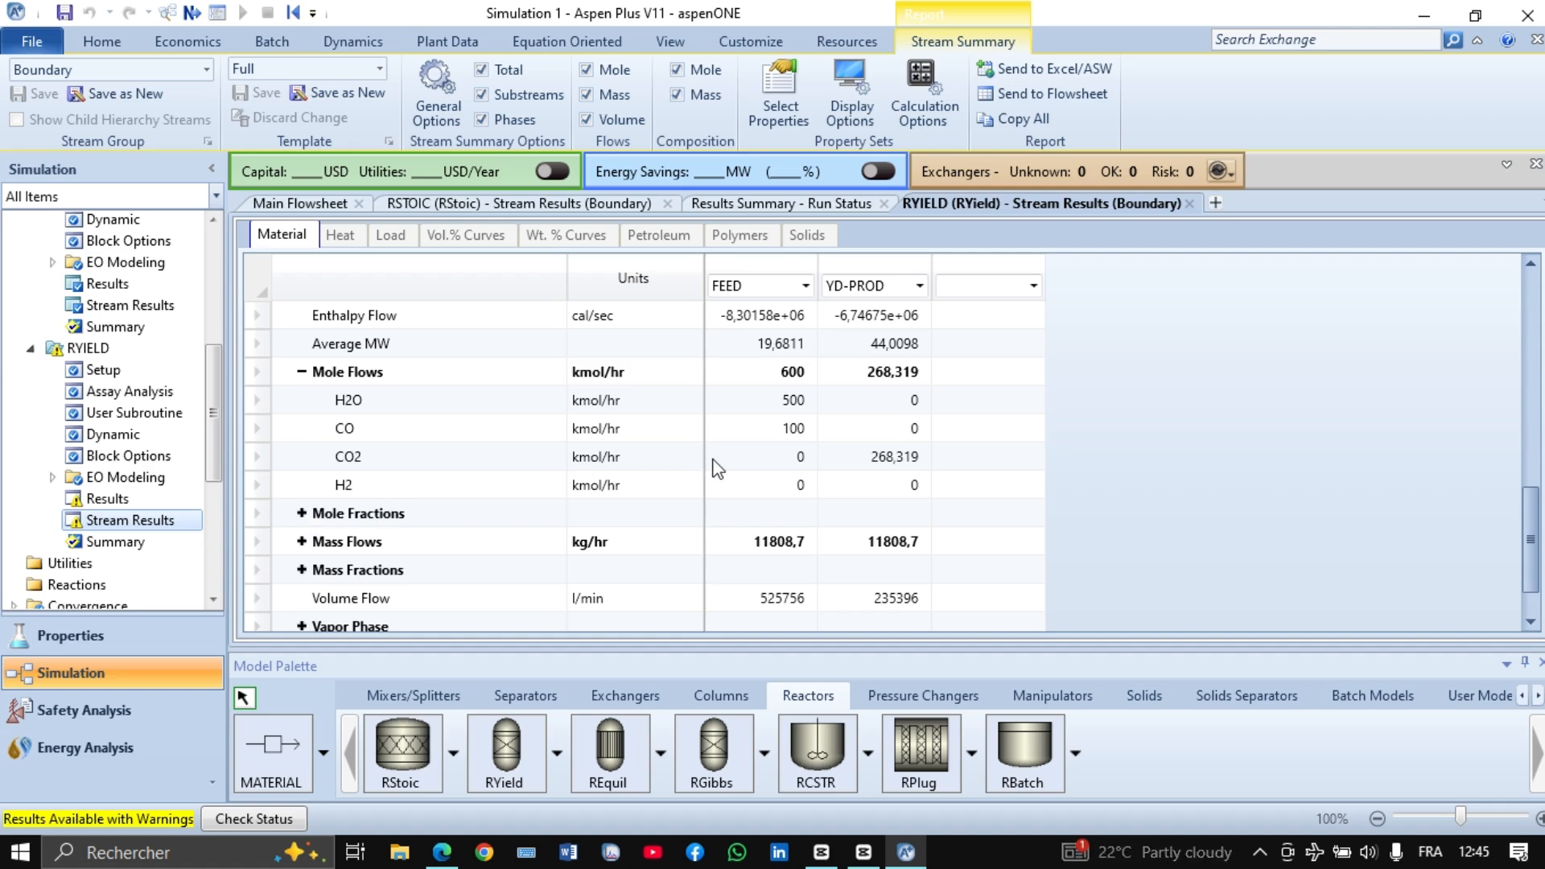
pyautogui.scroll(1, 713, 467)
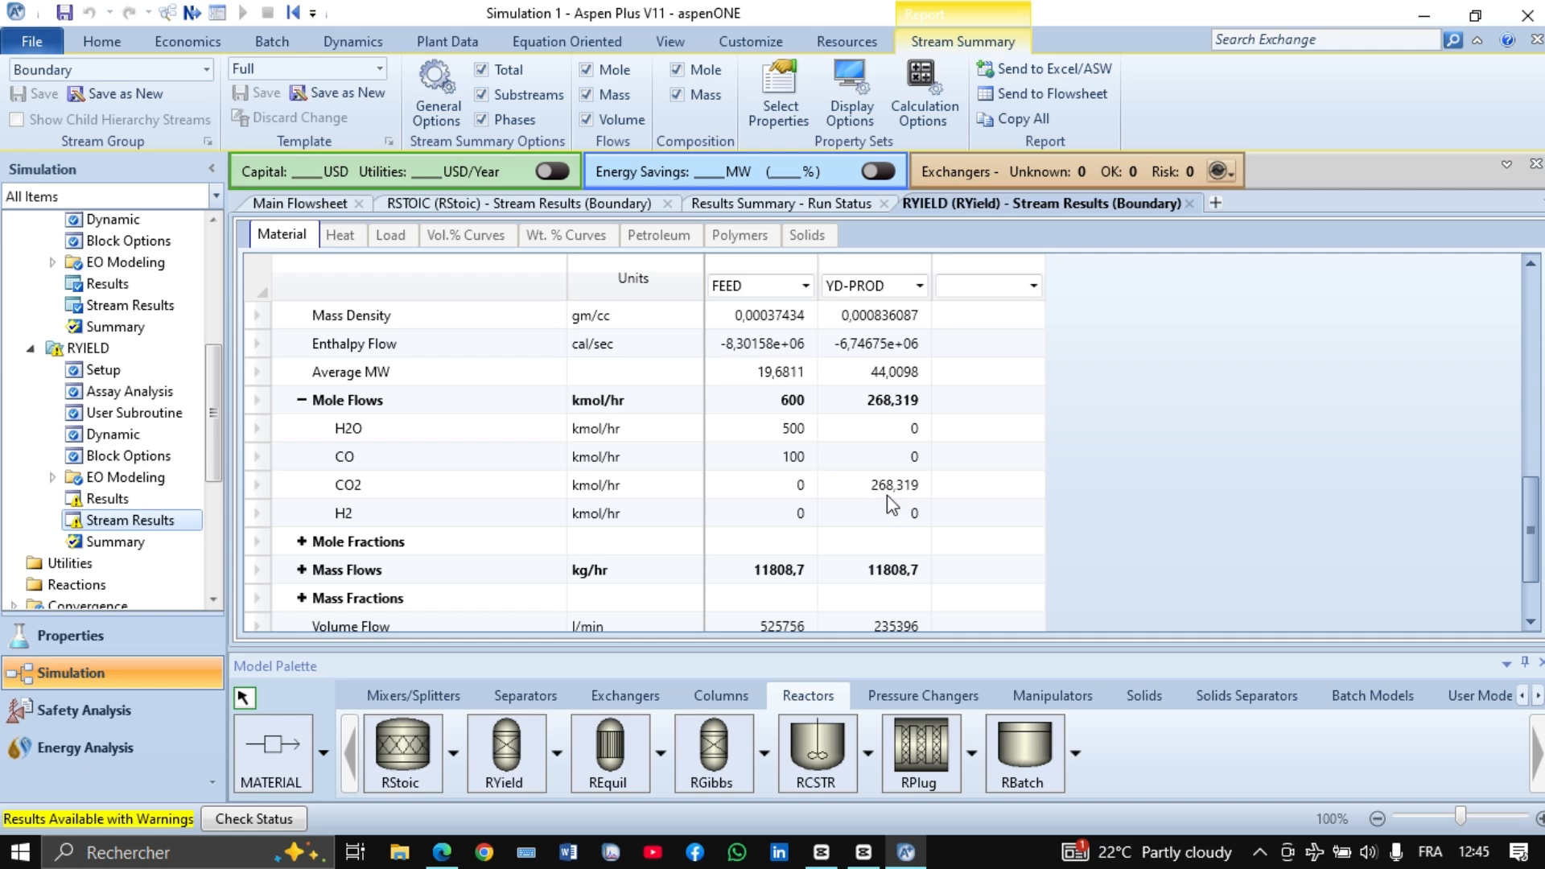
pyautogui.scroll(-3, 869, 499)
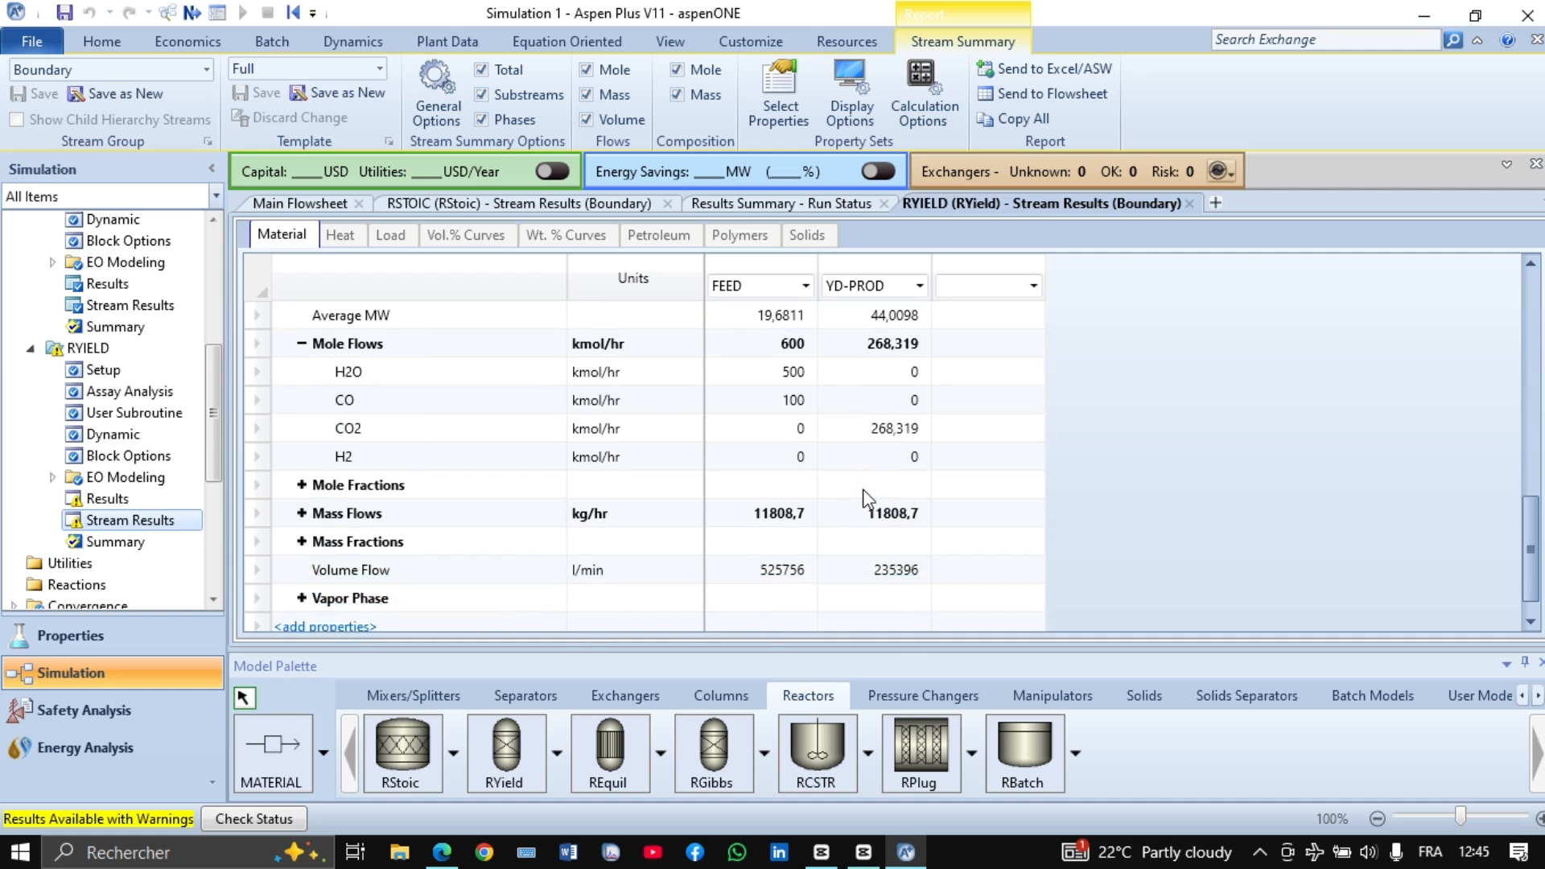
pyautogui.scroll(1, 905, 455)
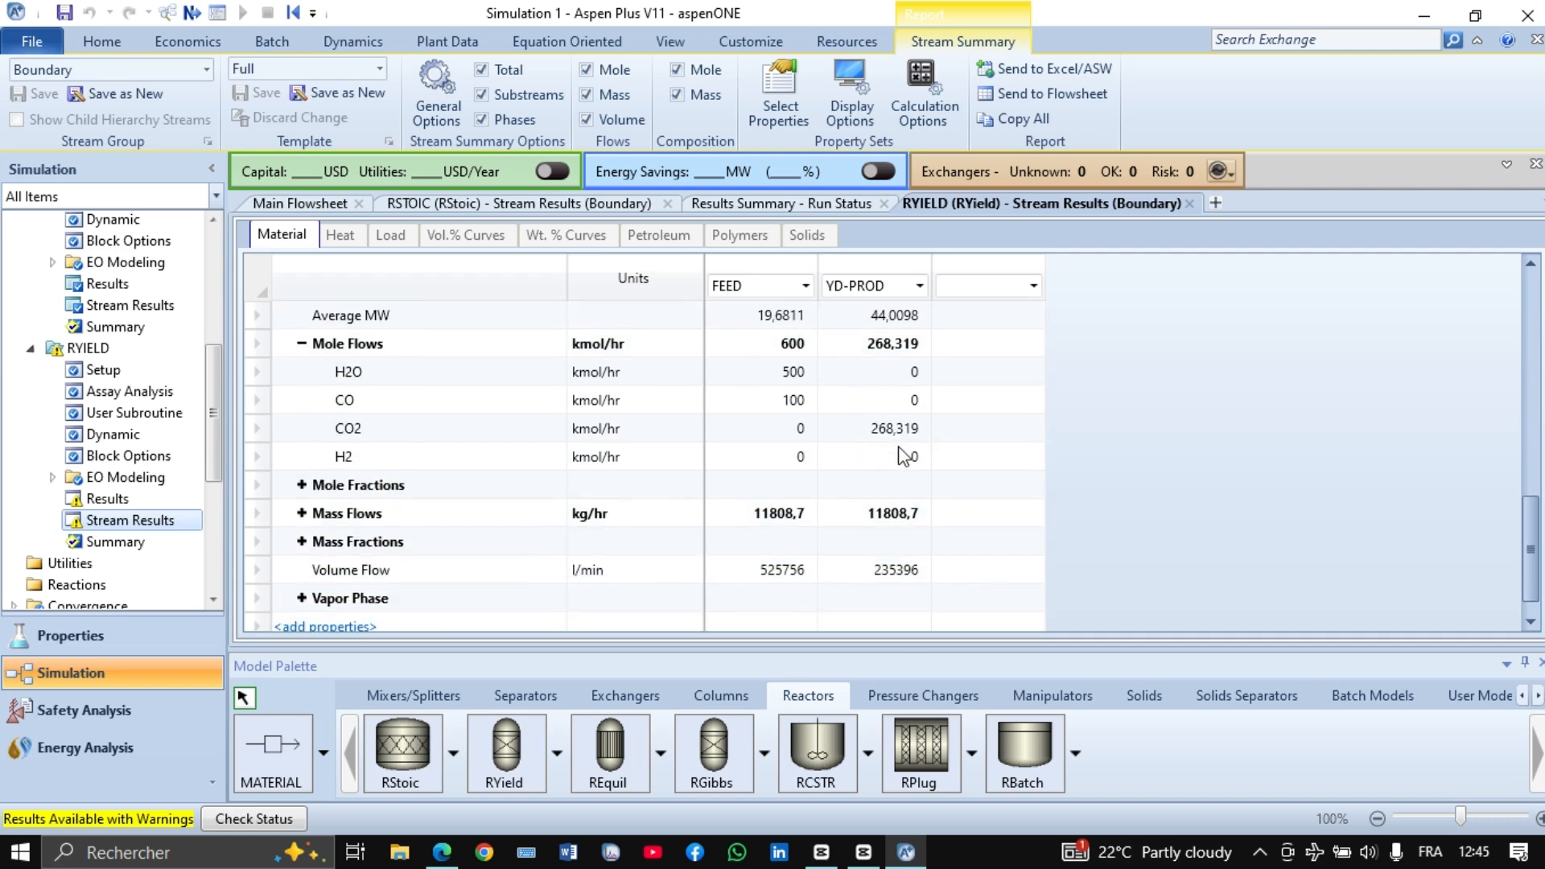
pyautogui.scroll(2, 903, 454)
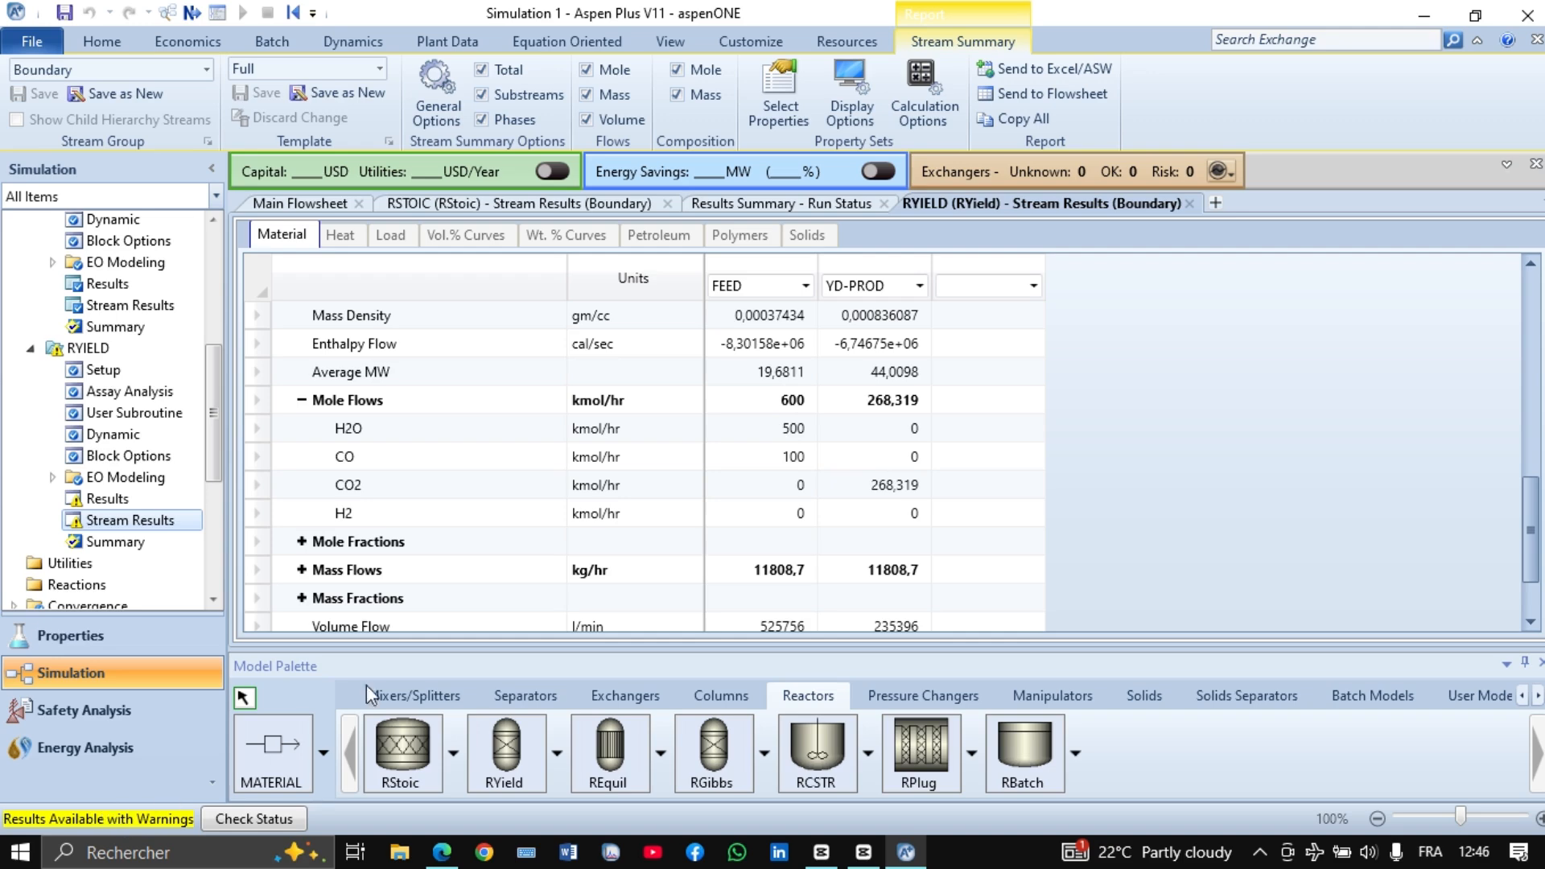
pyautogui.scroll(-2, 708, 512)
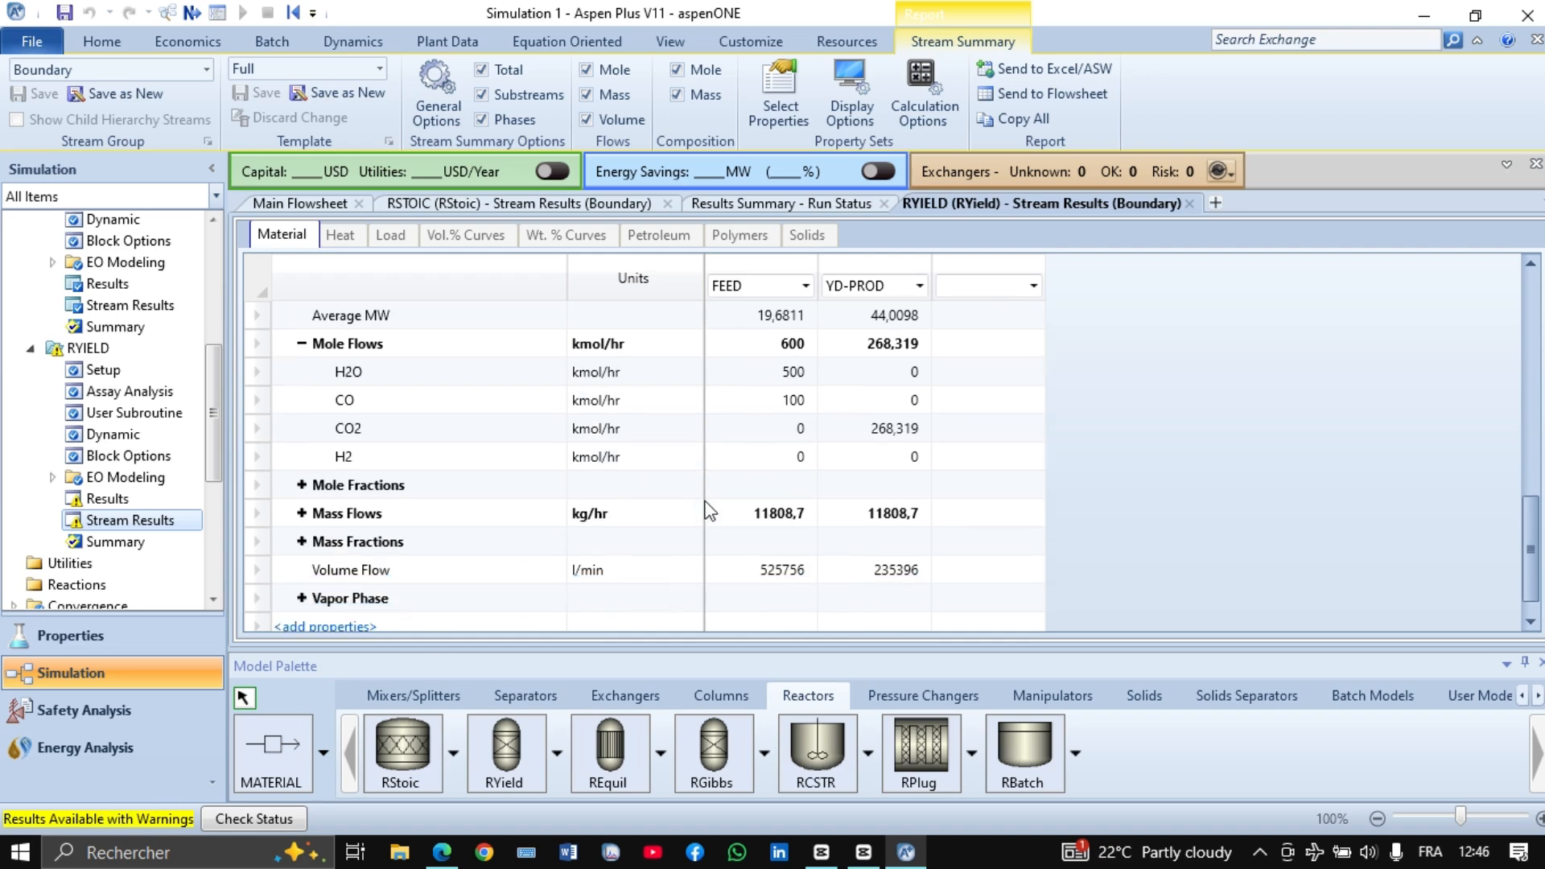
# Expand the mole fractions and compare the compositions and stream conditions of FEED and YD-PROD
pyautogui.click(302, 484)
pyautogui.scroll(-1, 736, 519)
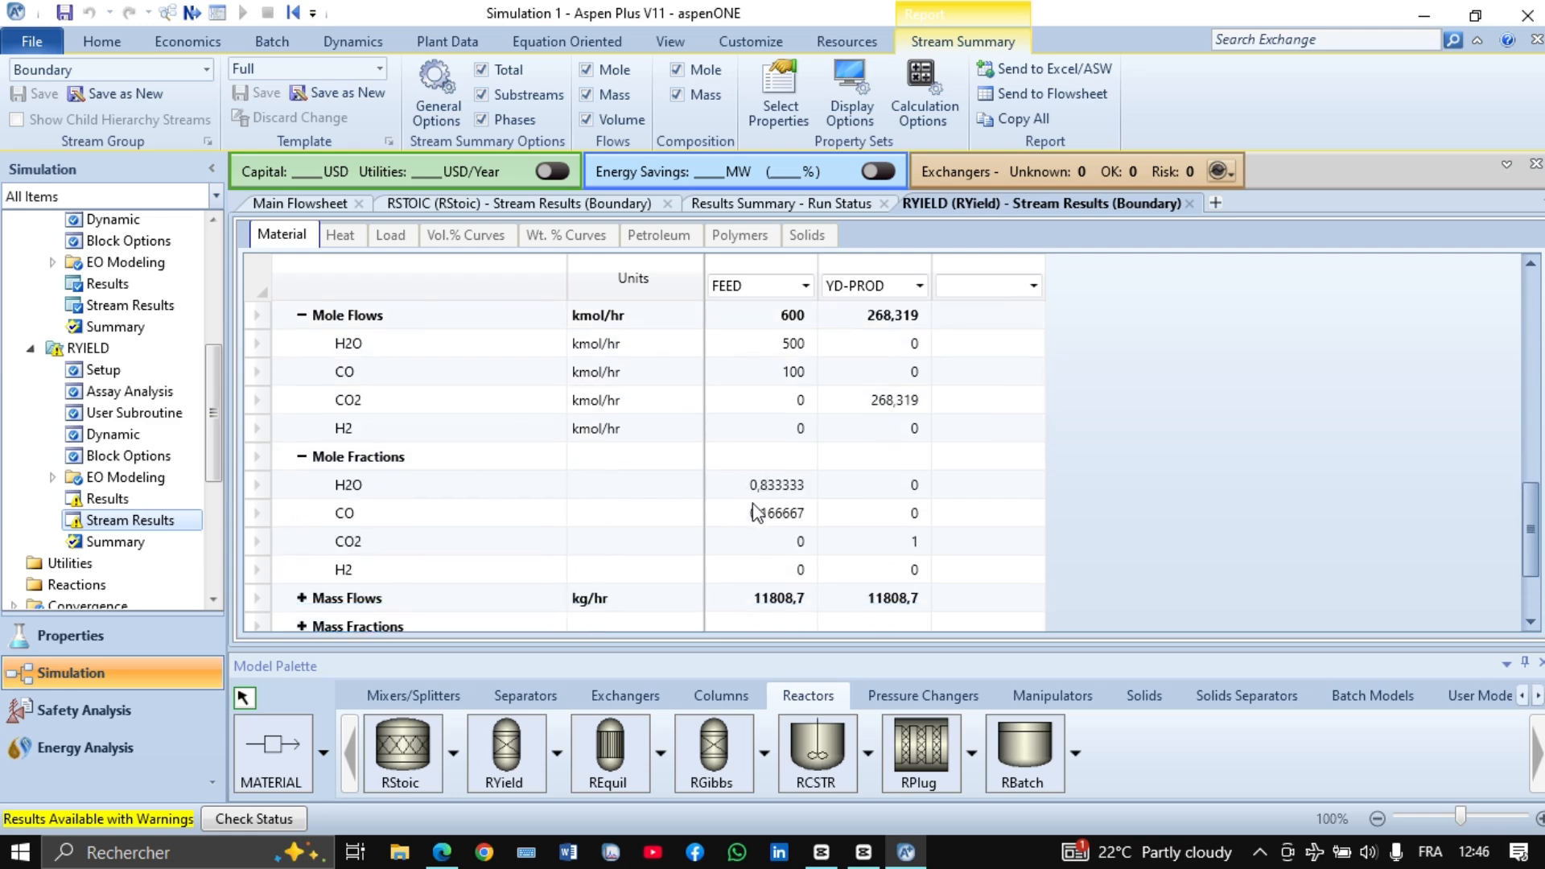
pyautogui.scroll(-1, 1035, 480)
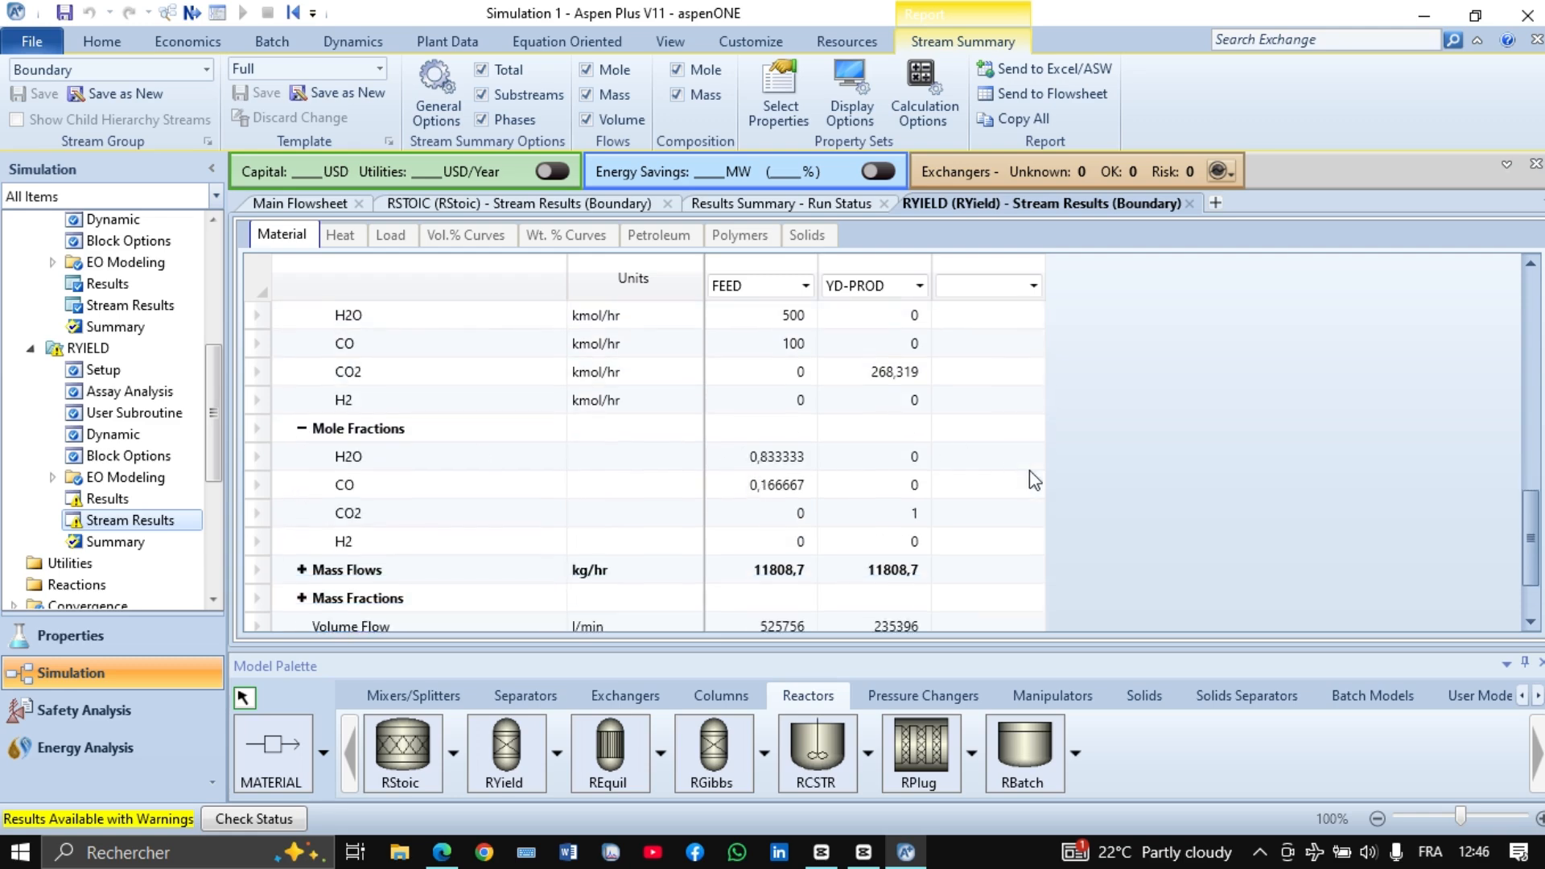
pyautogui.scroll(7, 817, 515)
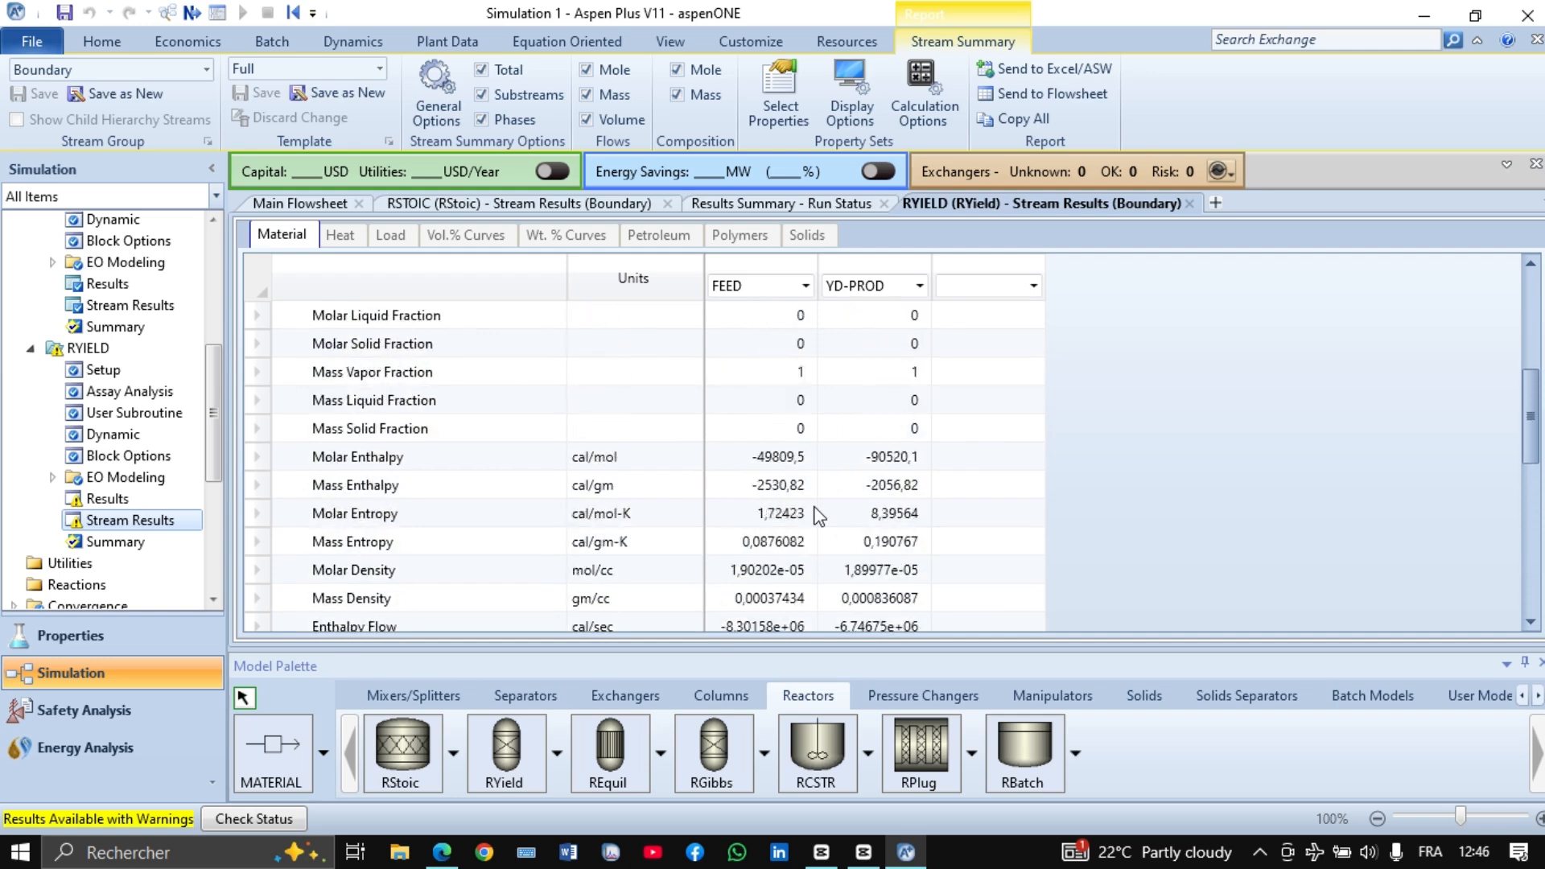
pyautogui.scroll(5, 818, 516)
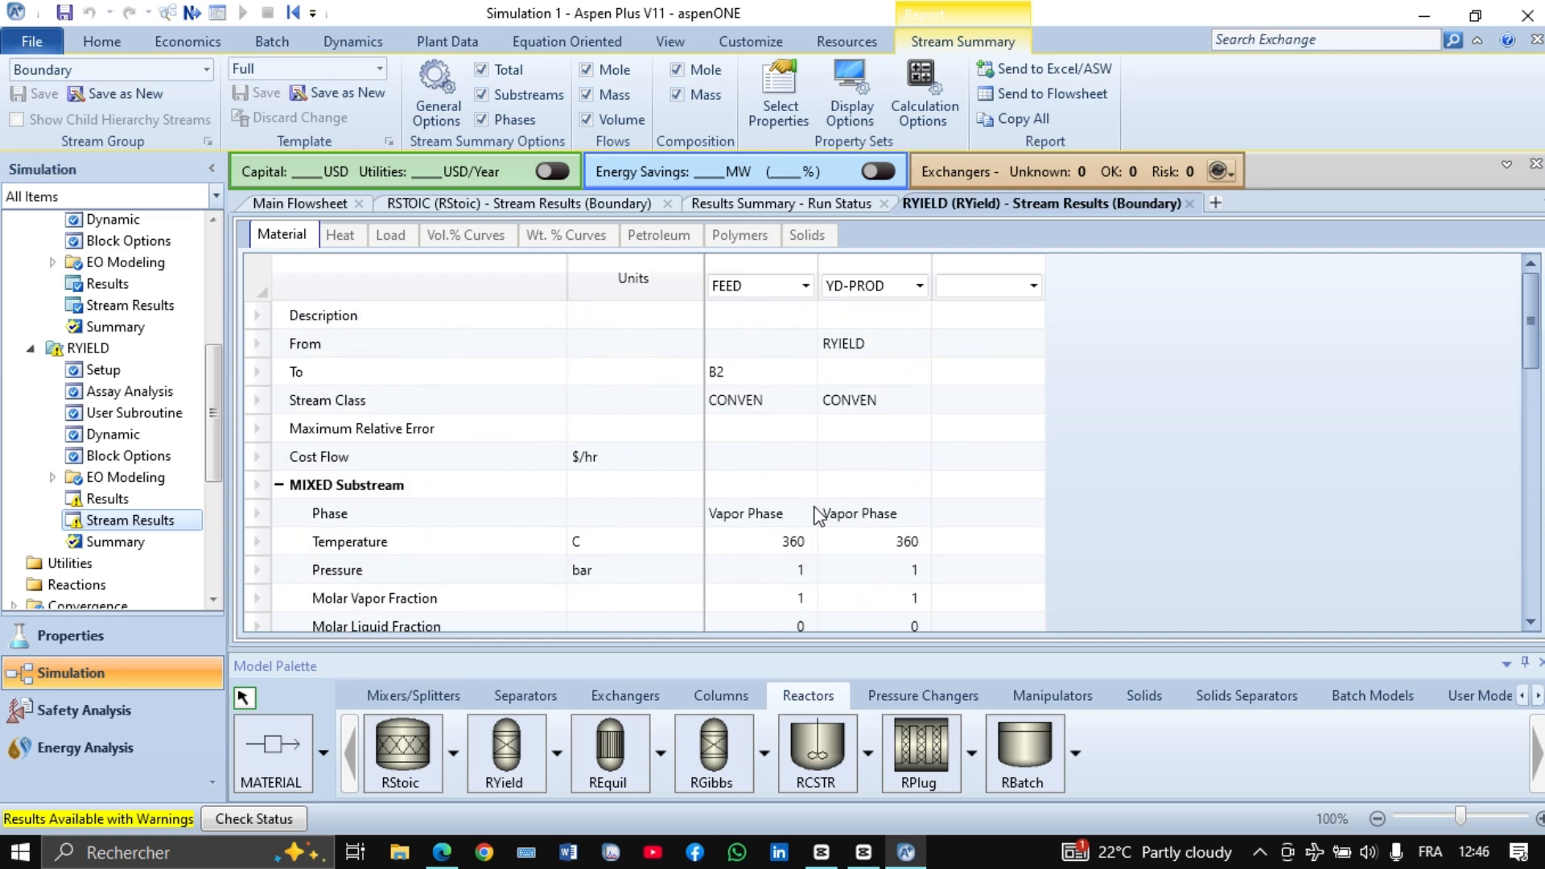
pyautogui.scroll(-2, 818, 515)
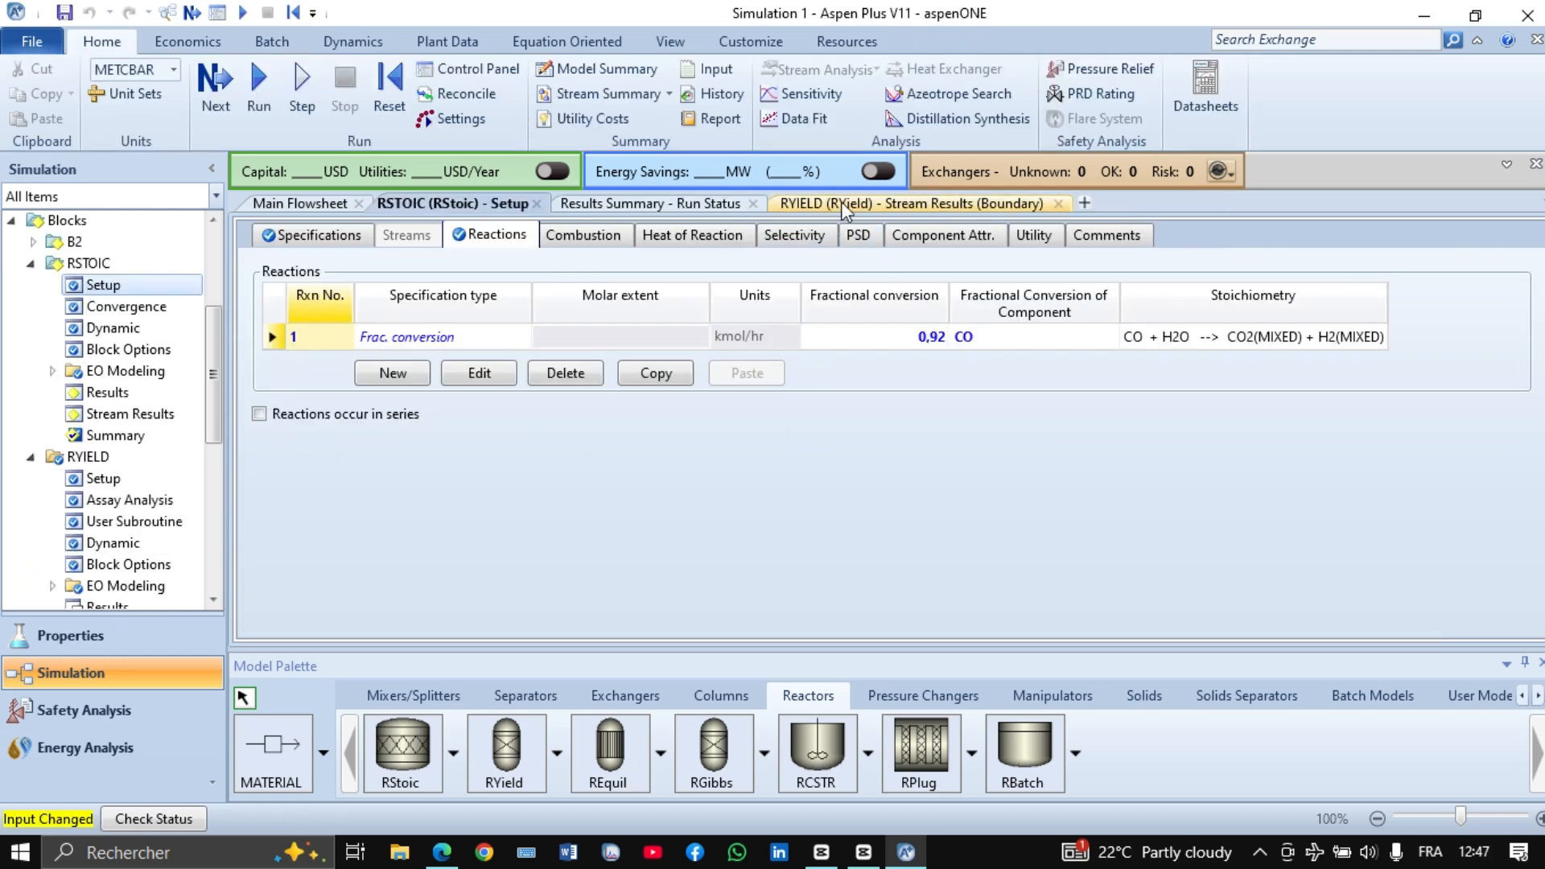
# Review RYIELD's operating conditions and yield specification, and check the run status of the results summary
pyautogui.click(842, 202)
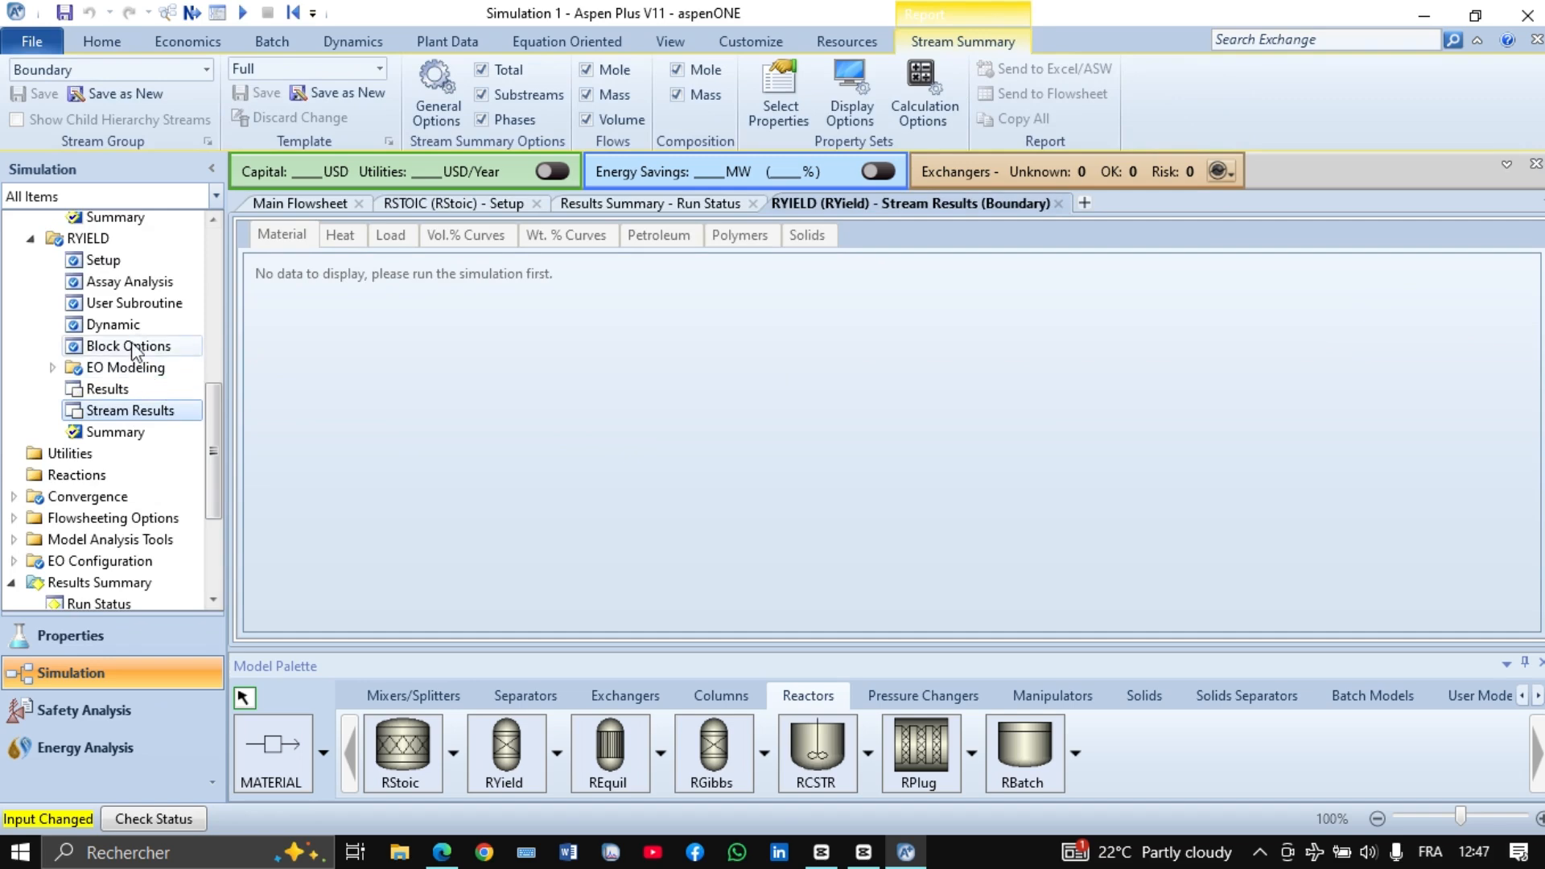
pyautogui.click(117, 261)
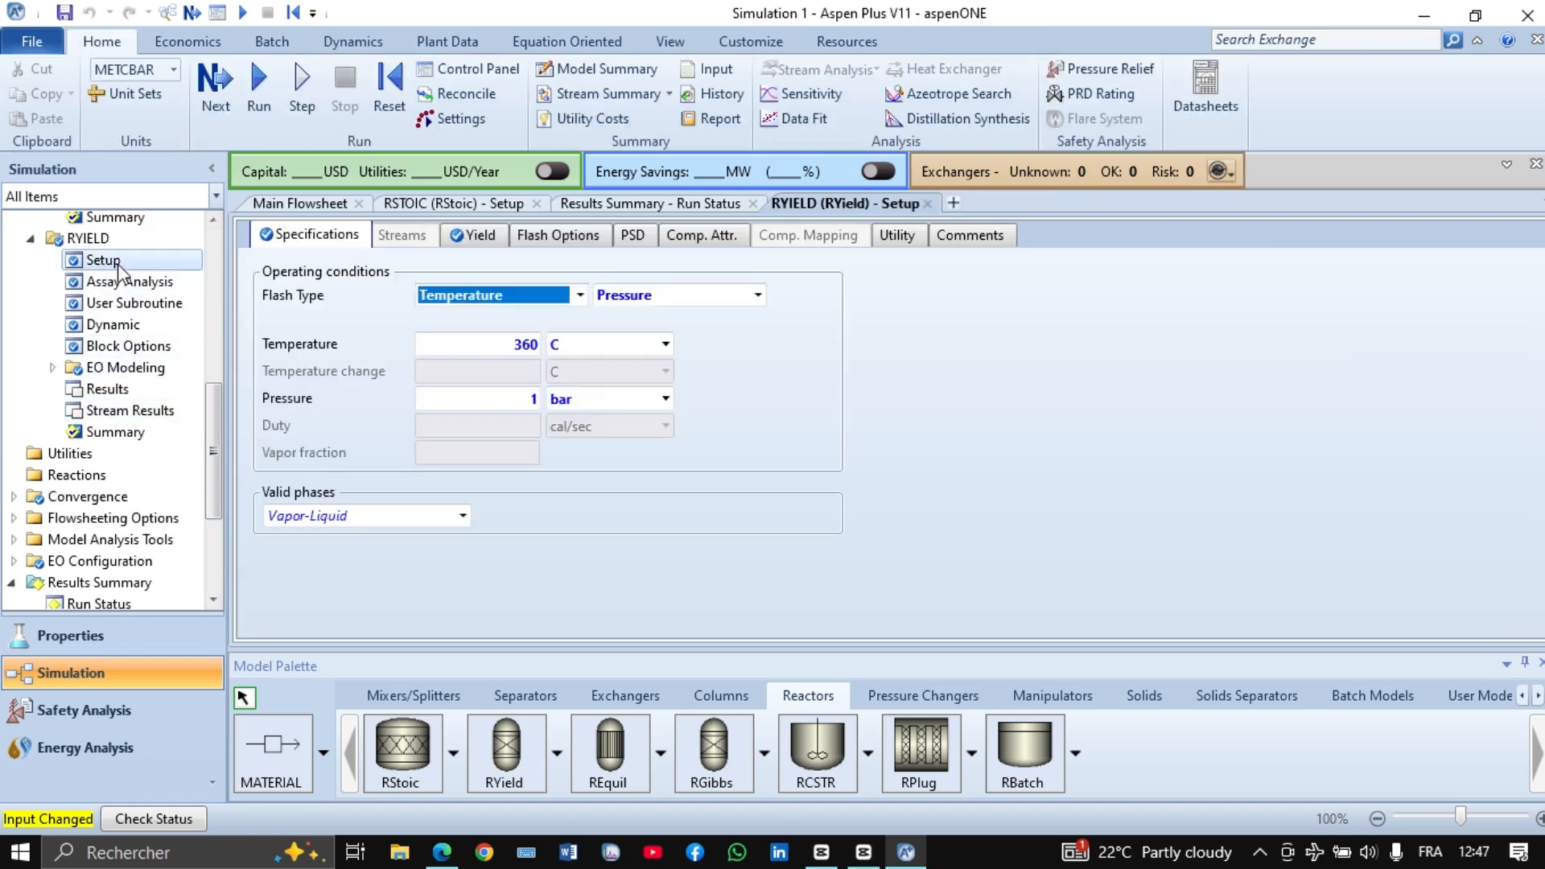
pyautogui.click(483, 236)
pyautogui.click(612, 205)
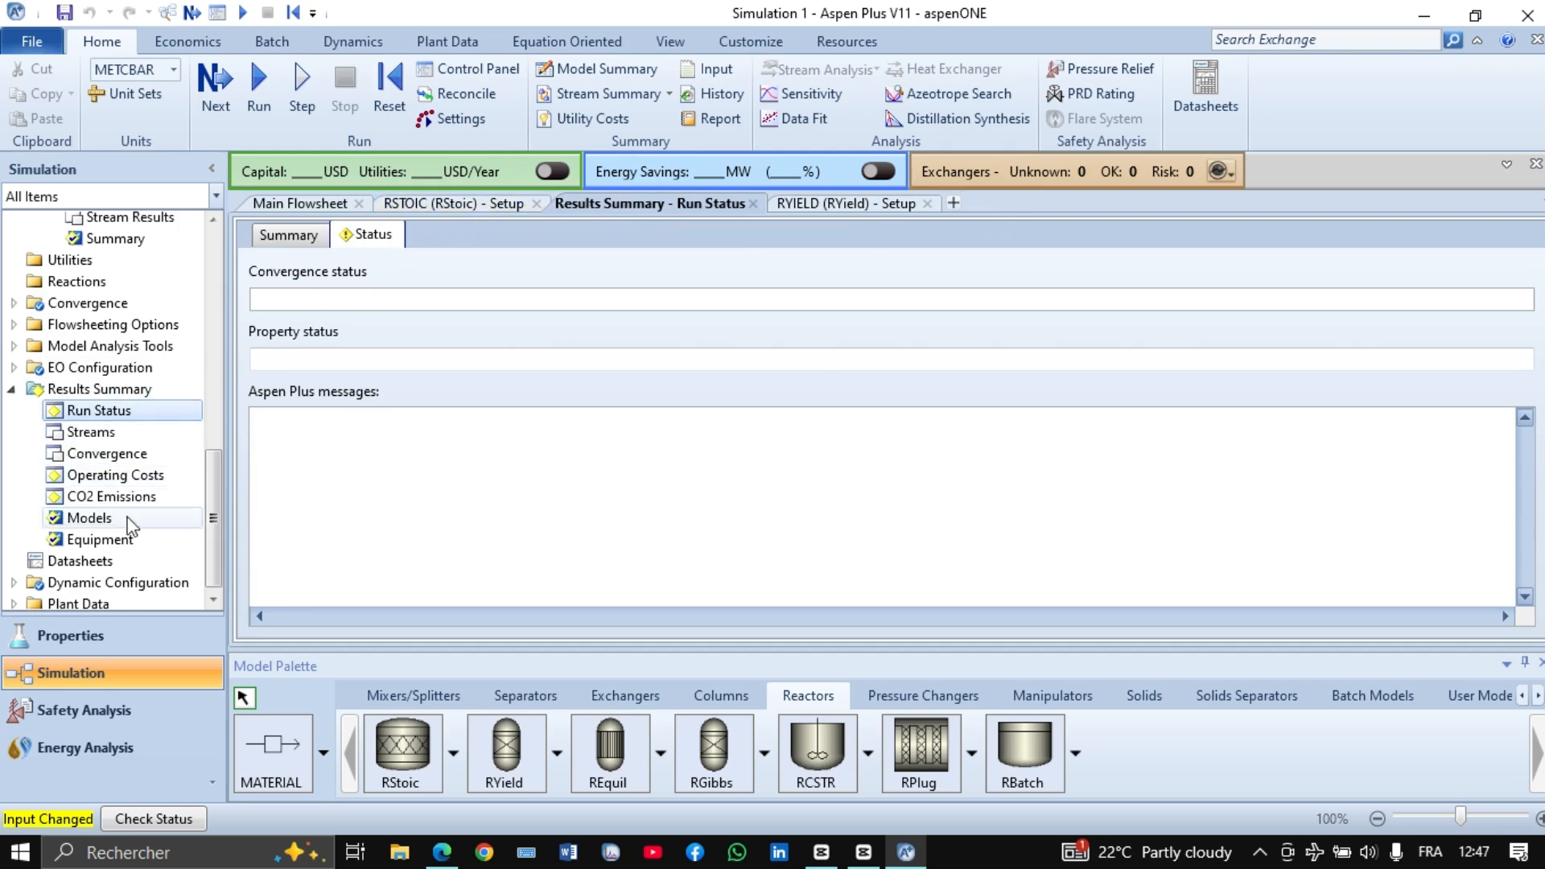
pyautogui.scroll(3, 132, 529)
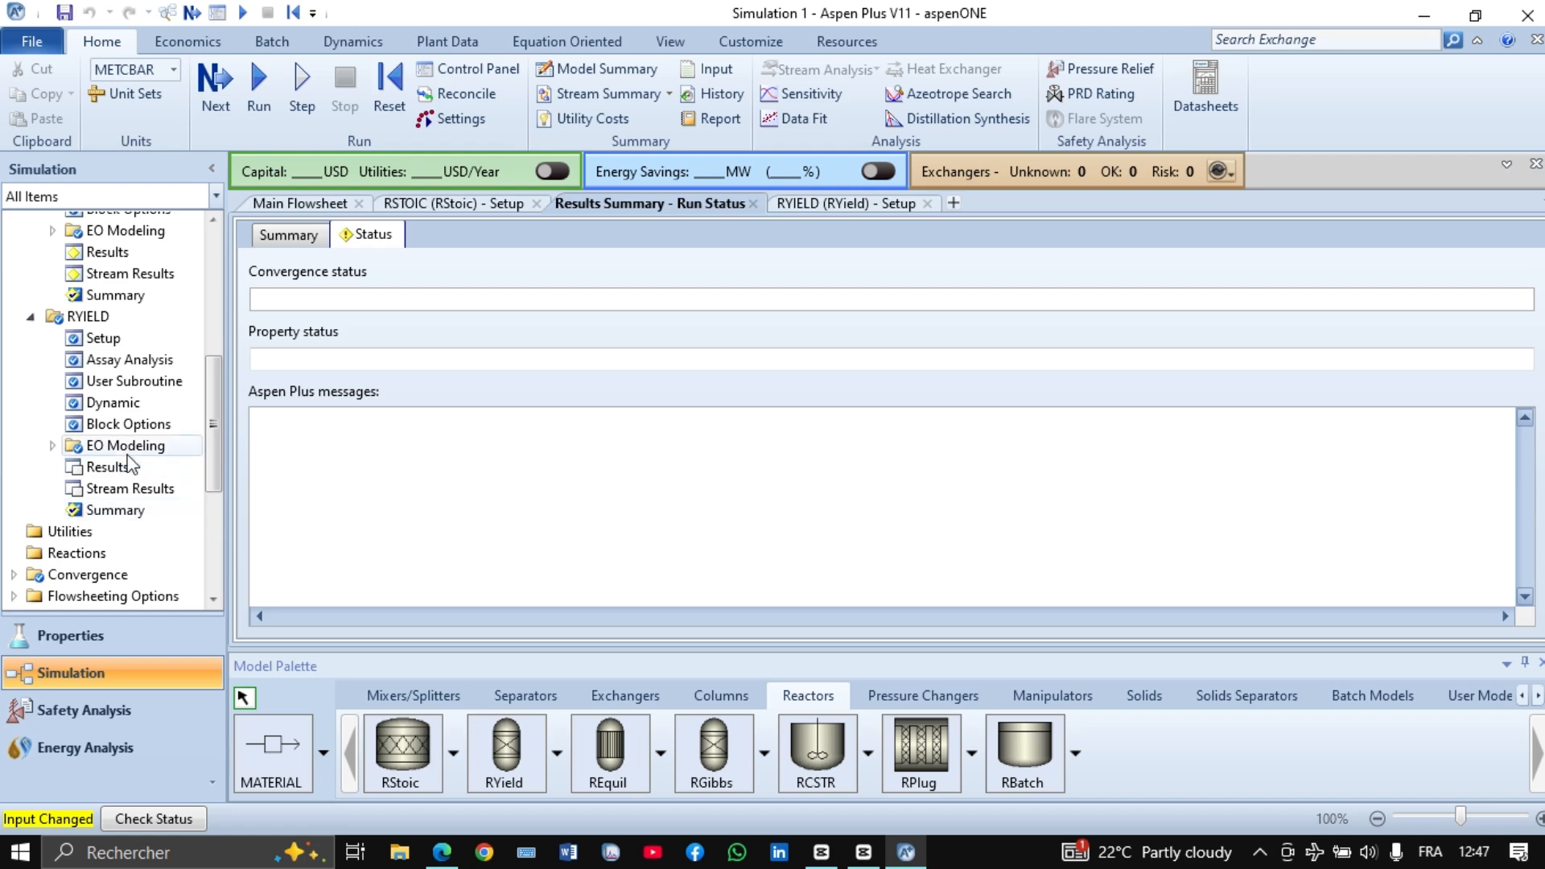
# Expand the mass fractions in RSTOIC's stream results and copy the H2O mass fraction of ST-PROD
pyautogui.scroll(2, 135, 402)
pyautogui.doubleClick(132, 383)
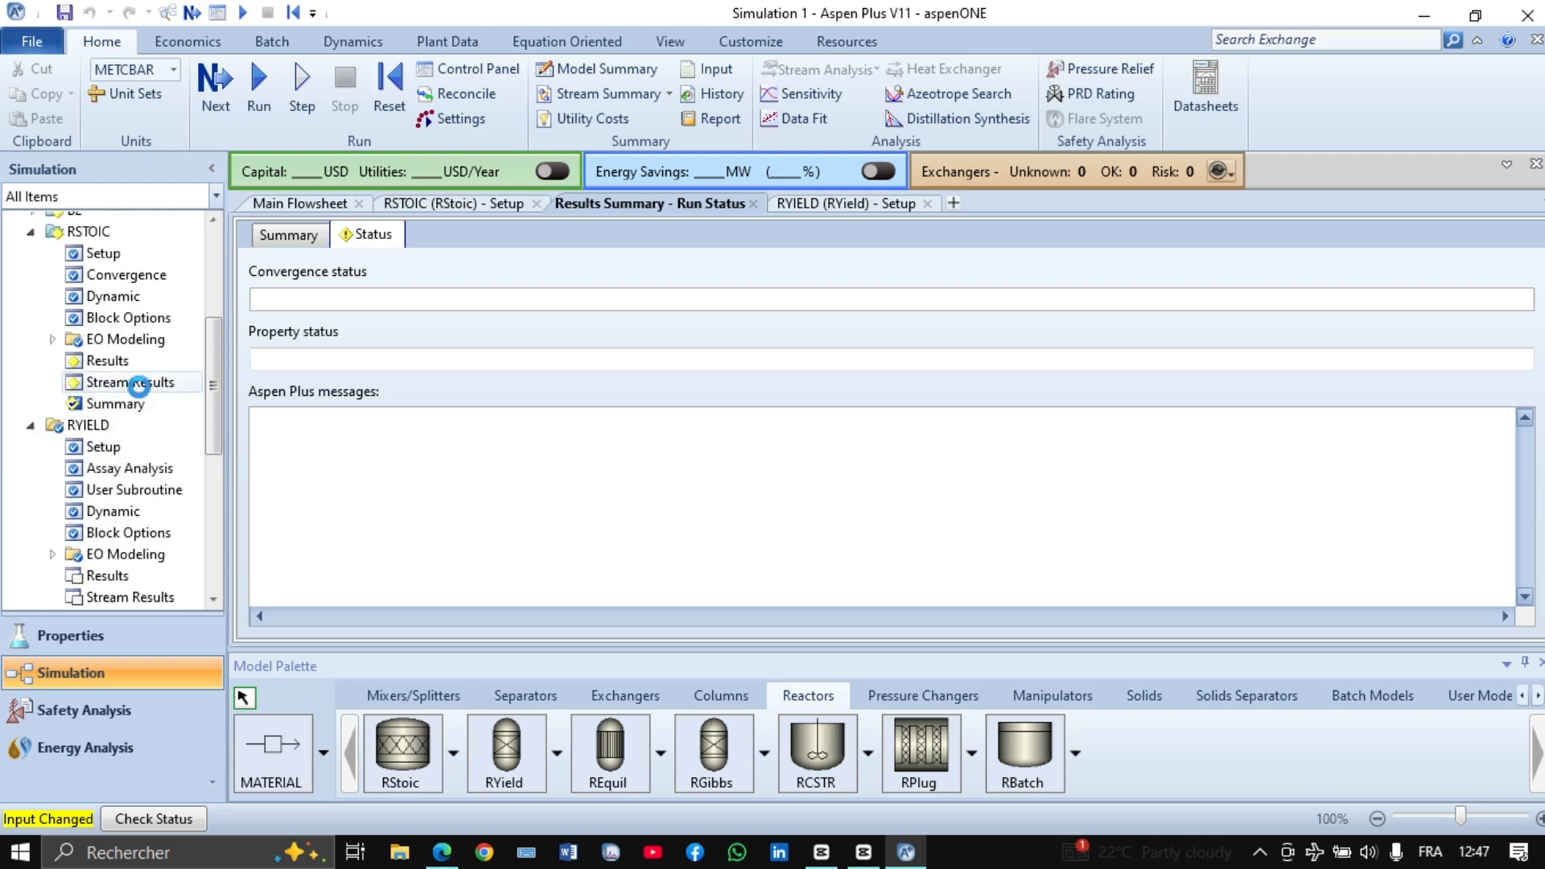
pyautogui.scroll(-5, 527, 398)
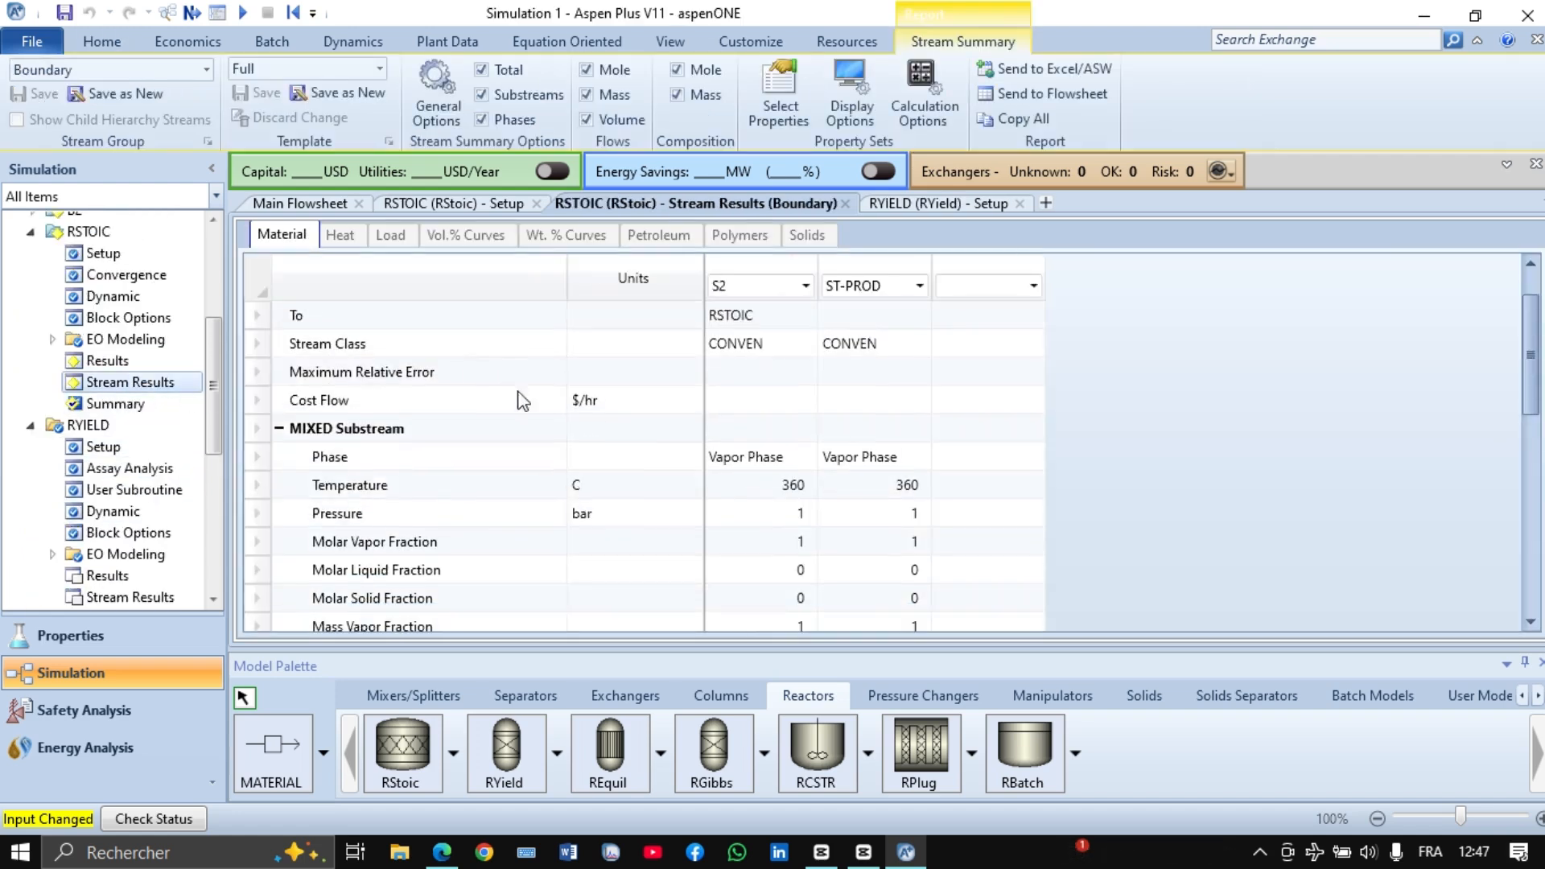
pyautogui.scroll(-2, 541, 398)
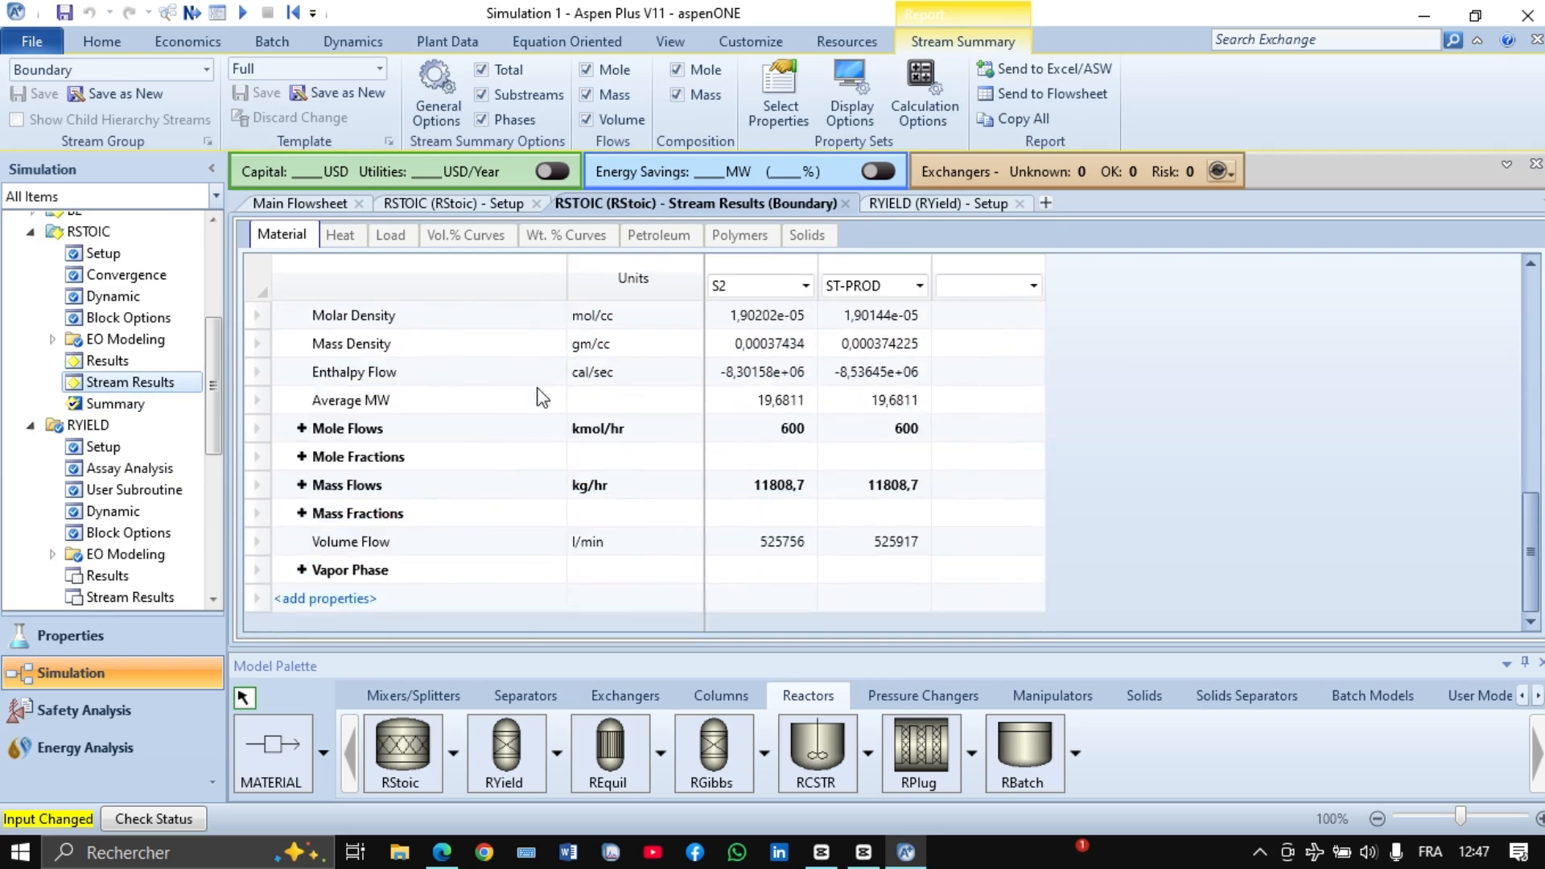
pyautogui.click(301, 515)
pyautogui.scroll(-1, 604, 543)
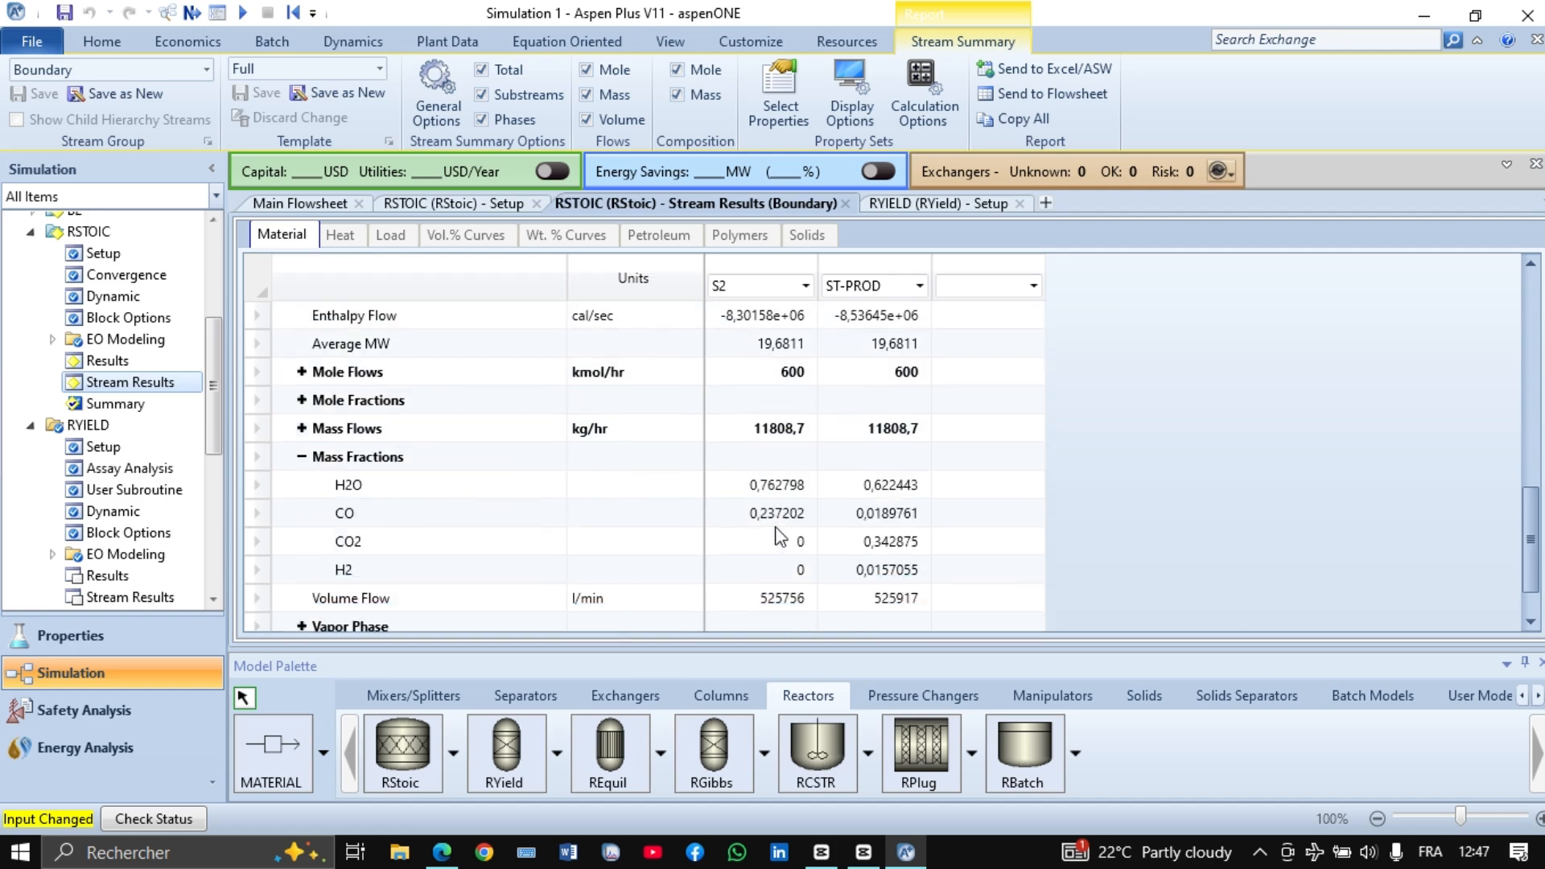
pyautogui.scroll(-1, 779, 537)
pyautogui.click(885, 457)
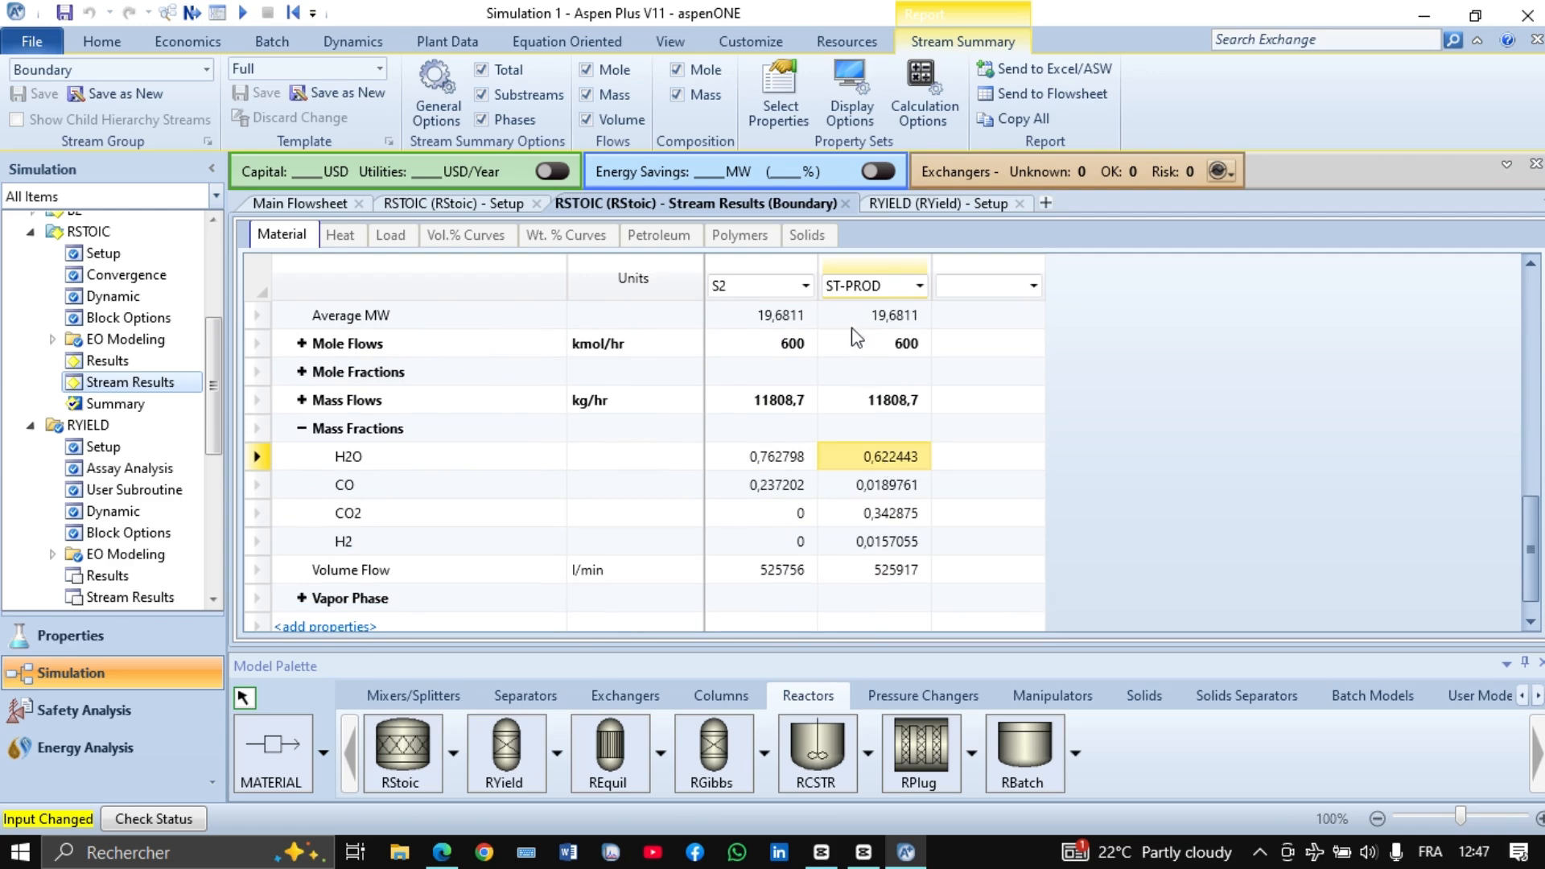
# Add H2O to RYIELD's component yields on a Mass basis with a basis yield of 0,622443
pyautogui.click(928, 208)
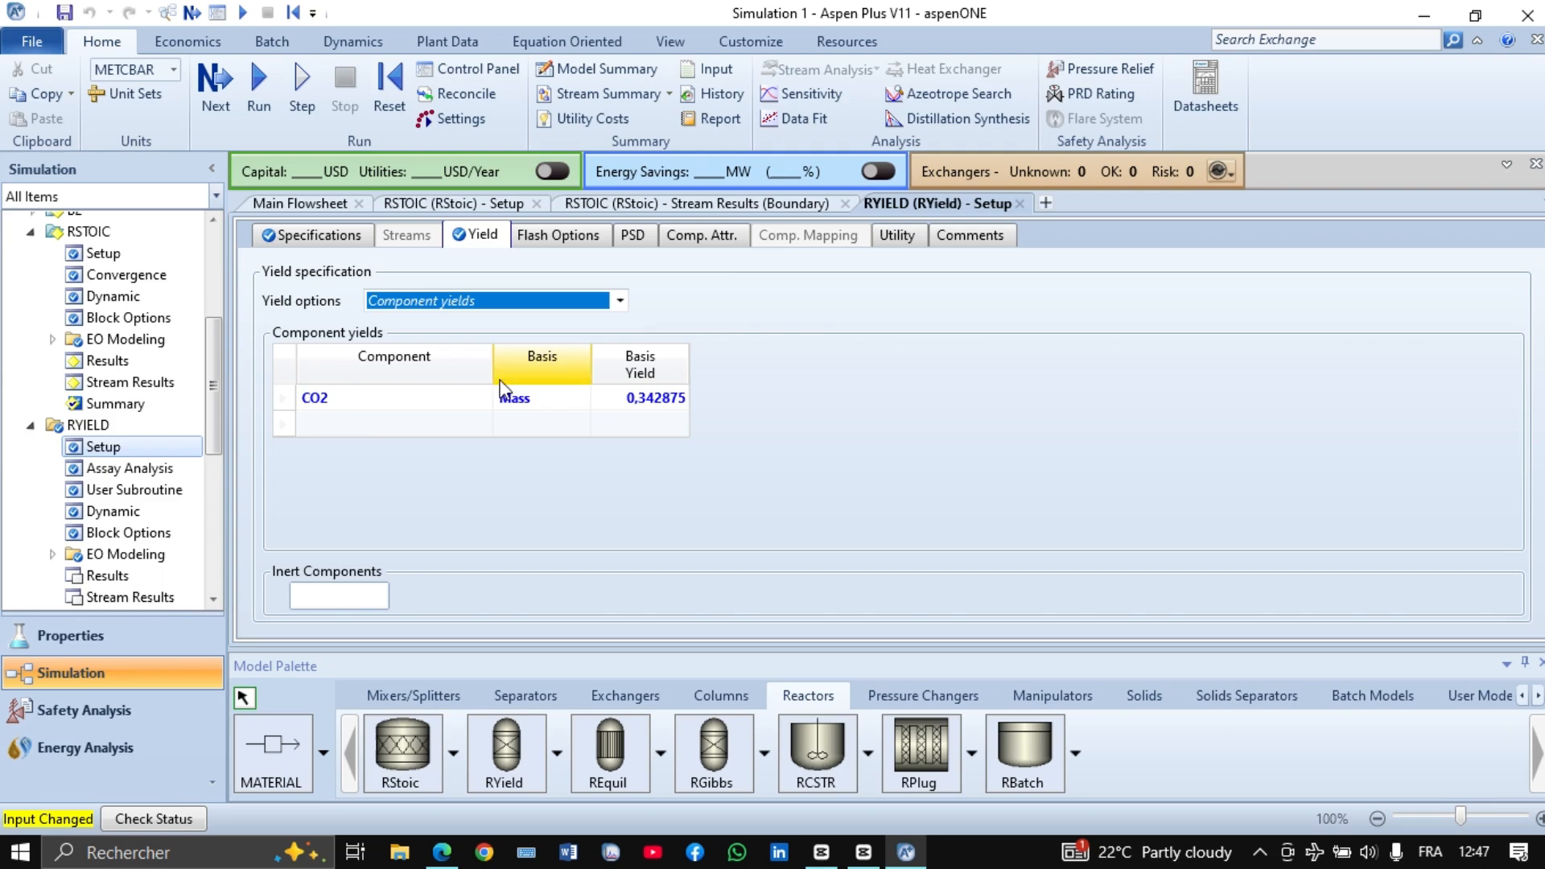
pyautogui.click(482, 428)
pyautogui.click(482, 435)
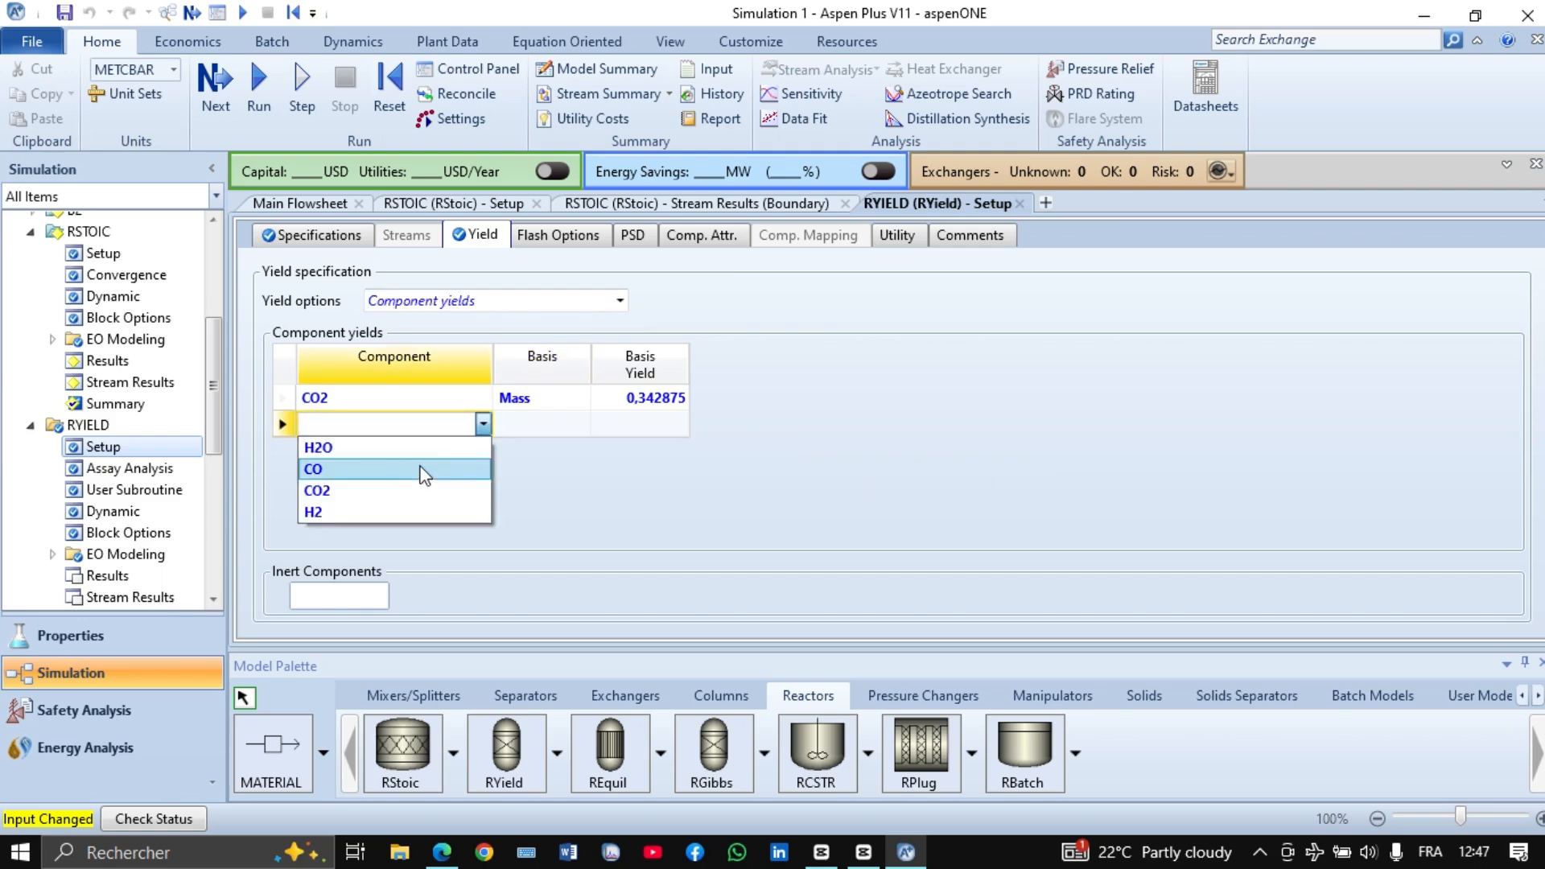
pyautogui.click(422, 449)
pyautogui.click(581, 424)
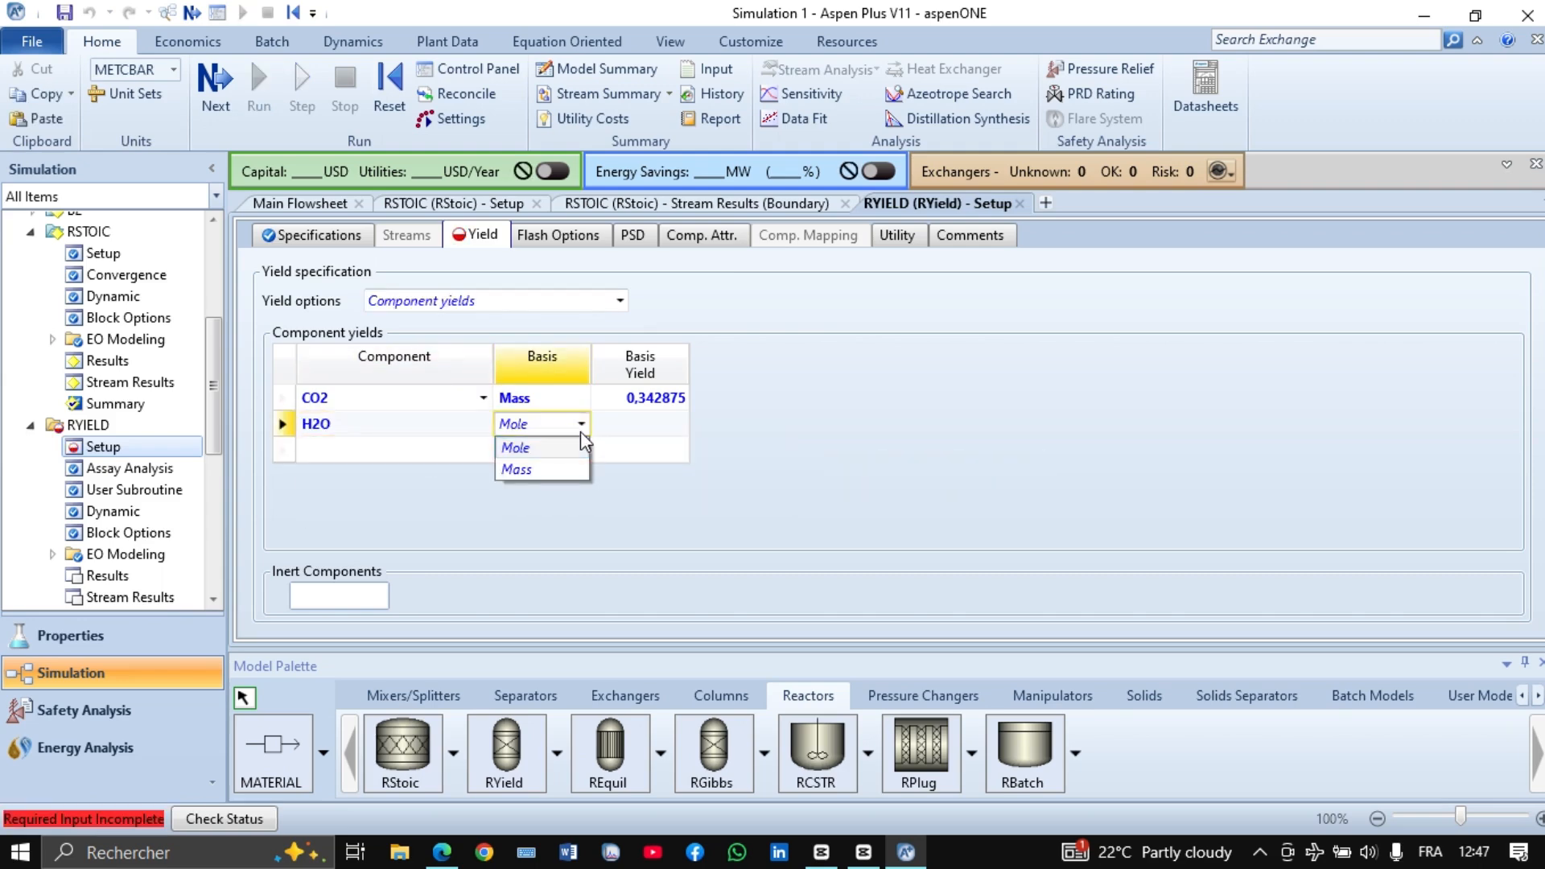
pyautogui.click(515, 468)
pyautogui.click(641, 427)
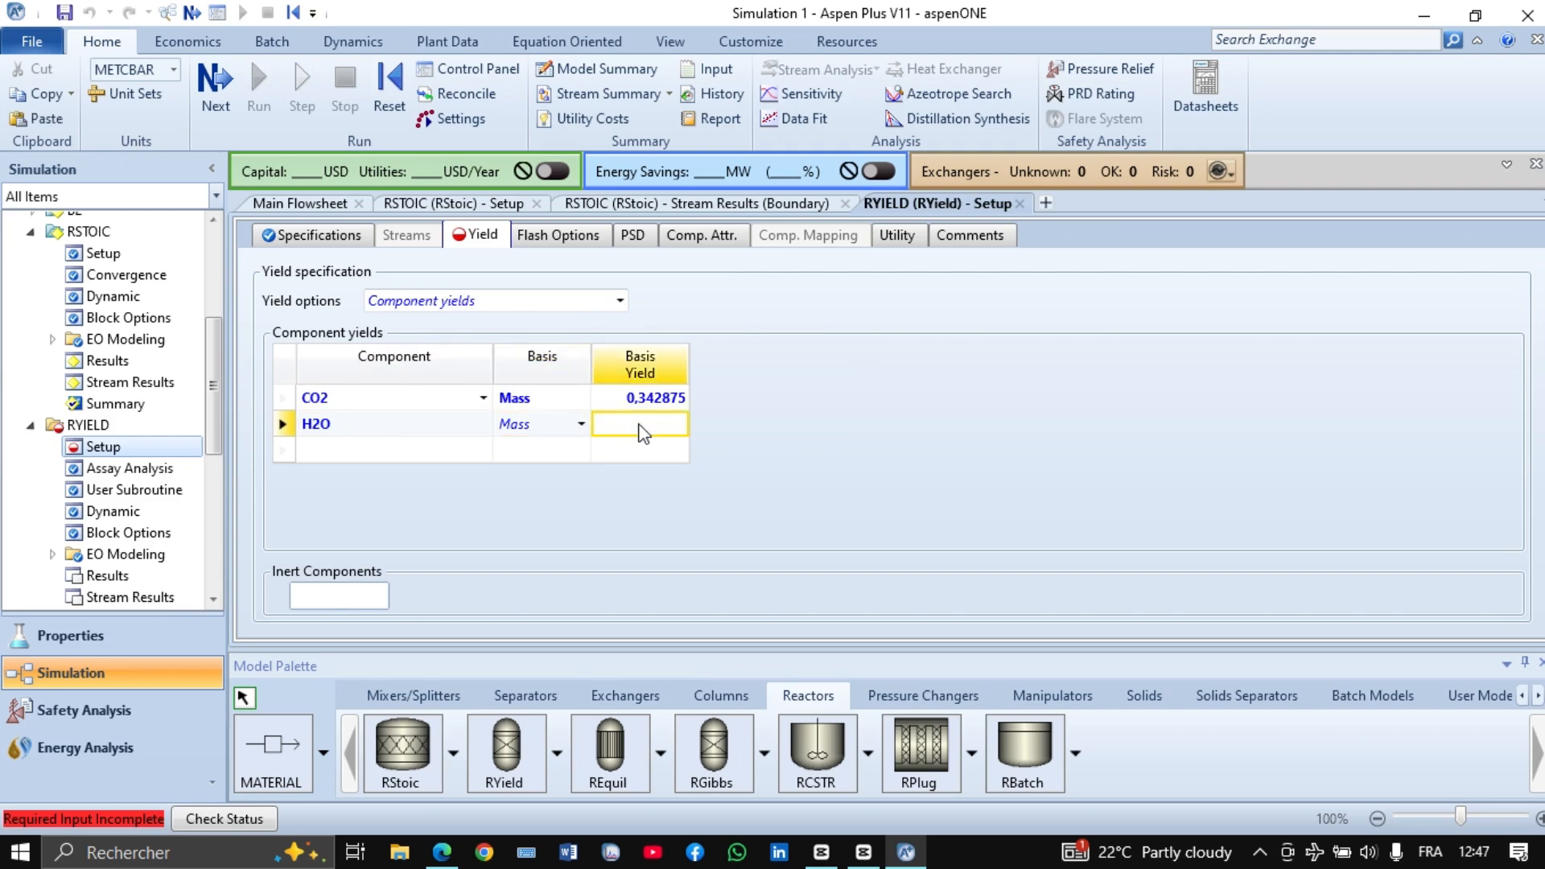
pyautogui.write('0,622443')
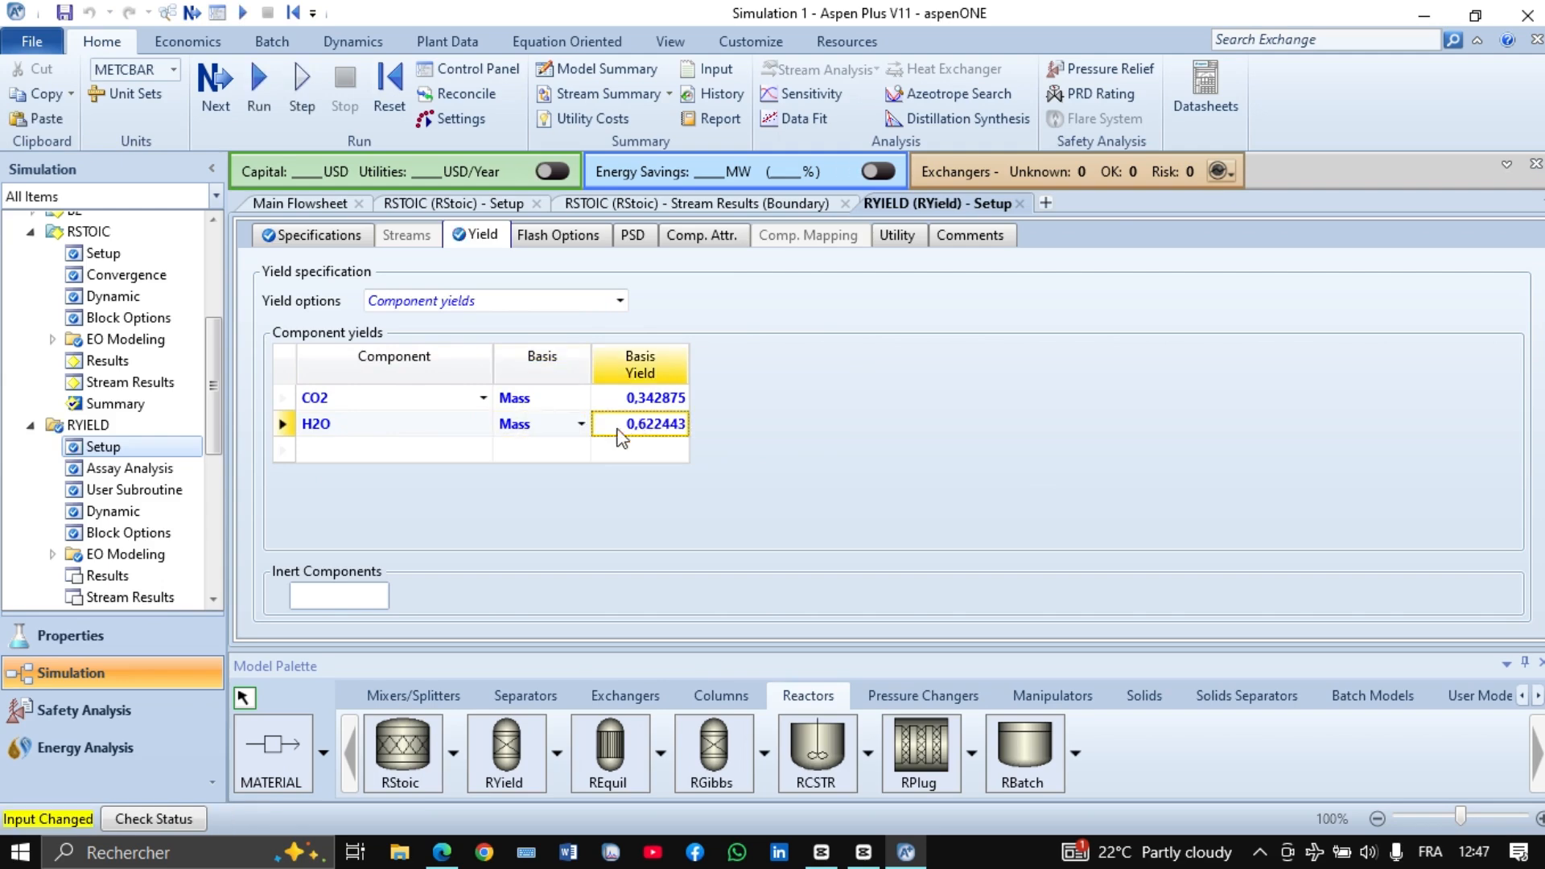
# Add CO and H2 to RYIELD's component yields and set the CO basis to Mass
pyautogui.click(480, 451)
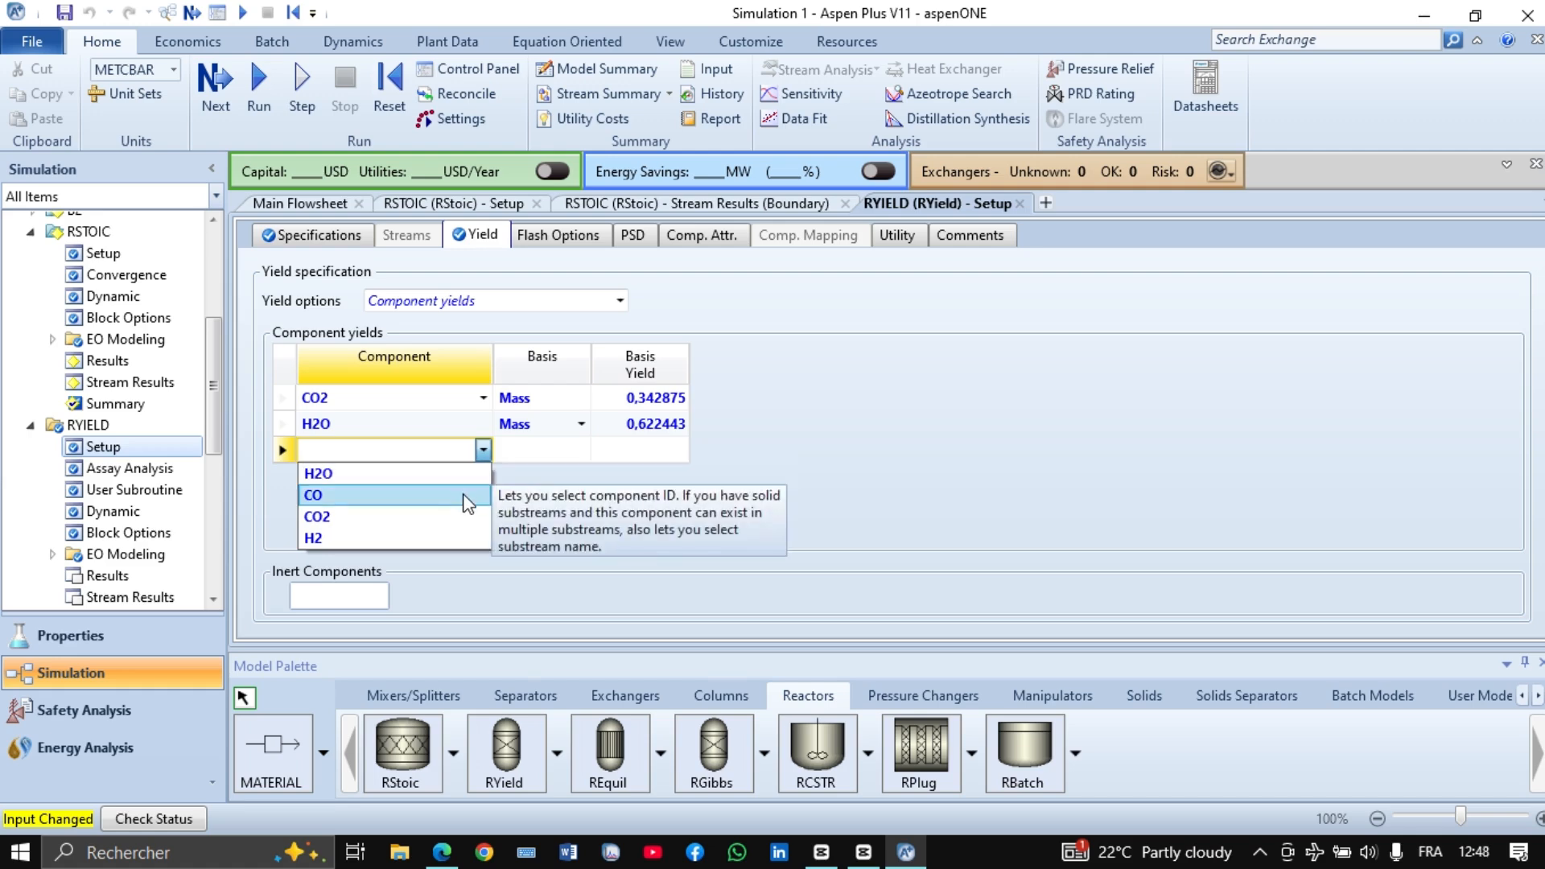
pyautogui.click(469, 504)
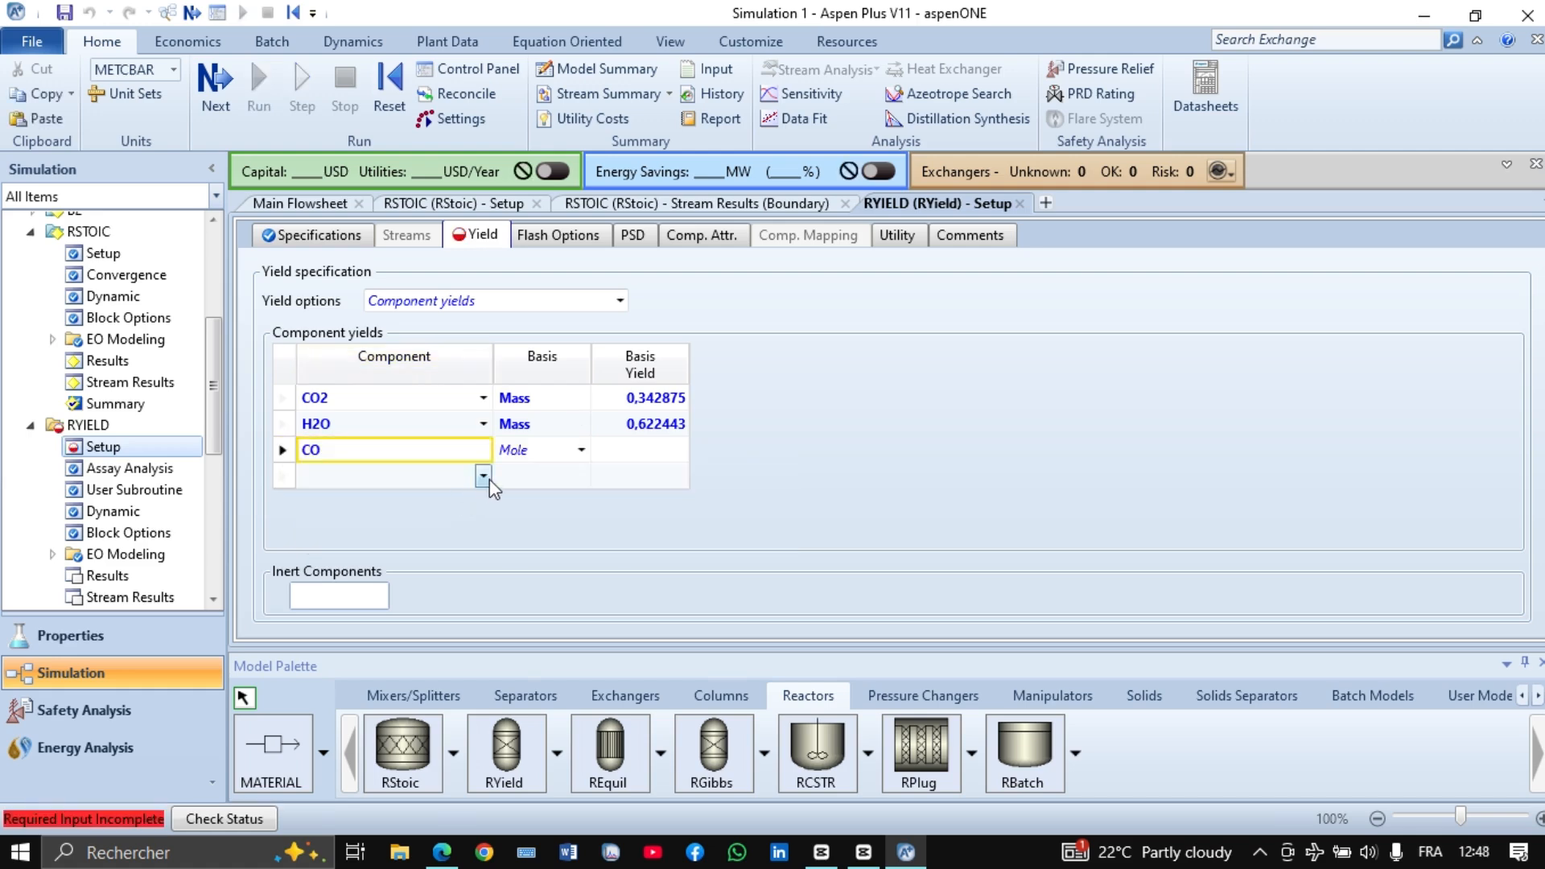
pyautogui.click(483, 476)
pyautogui.click(460, 563)
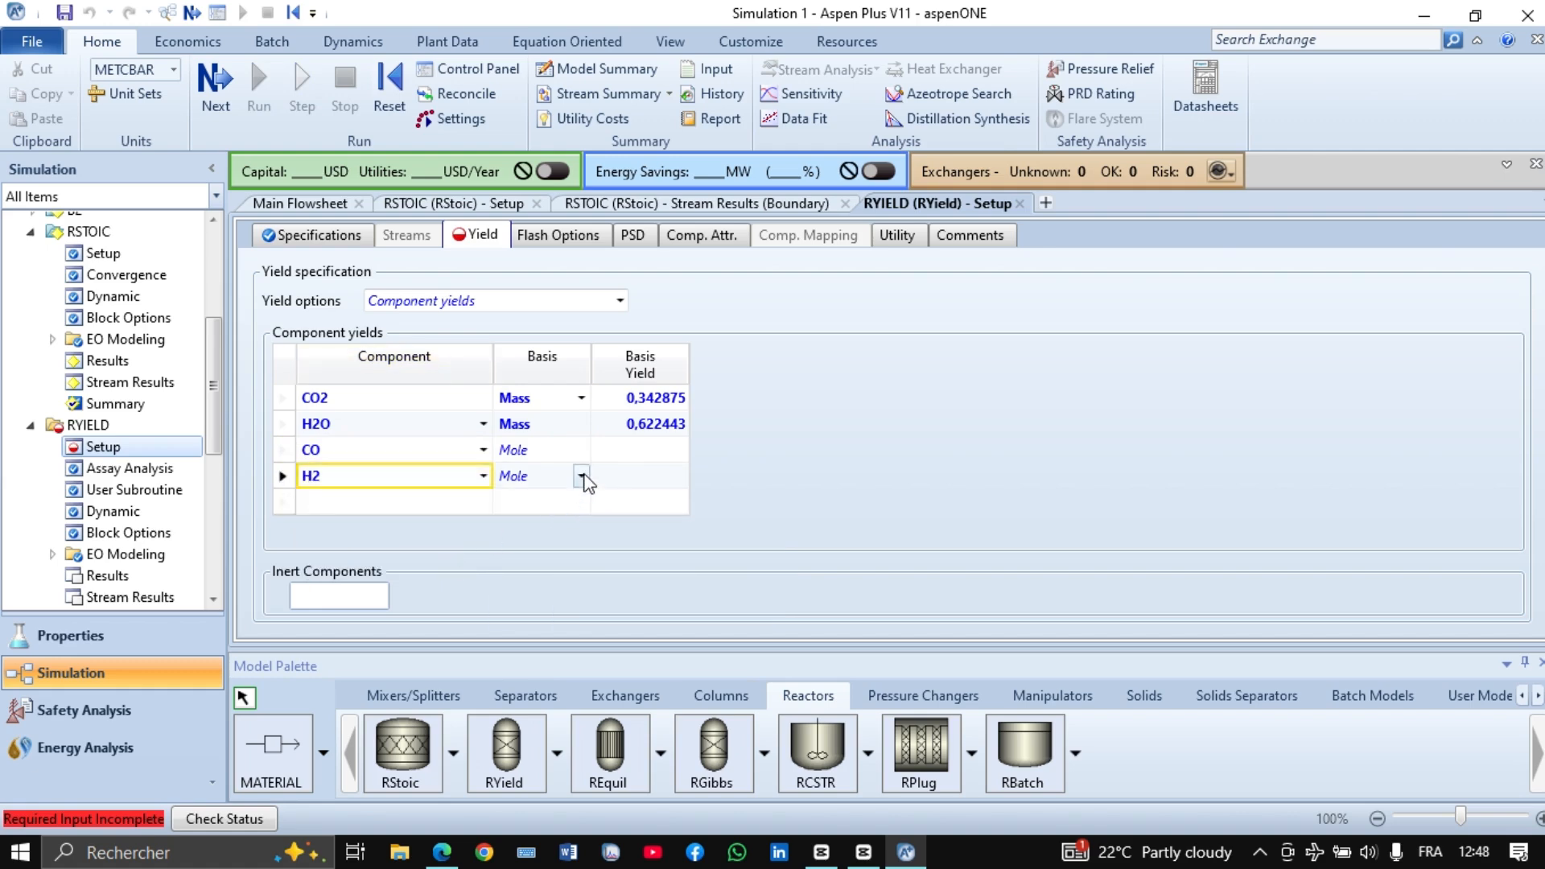
pyautogui.click(581, 450)
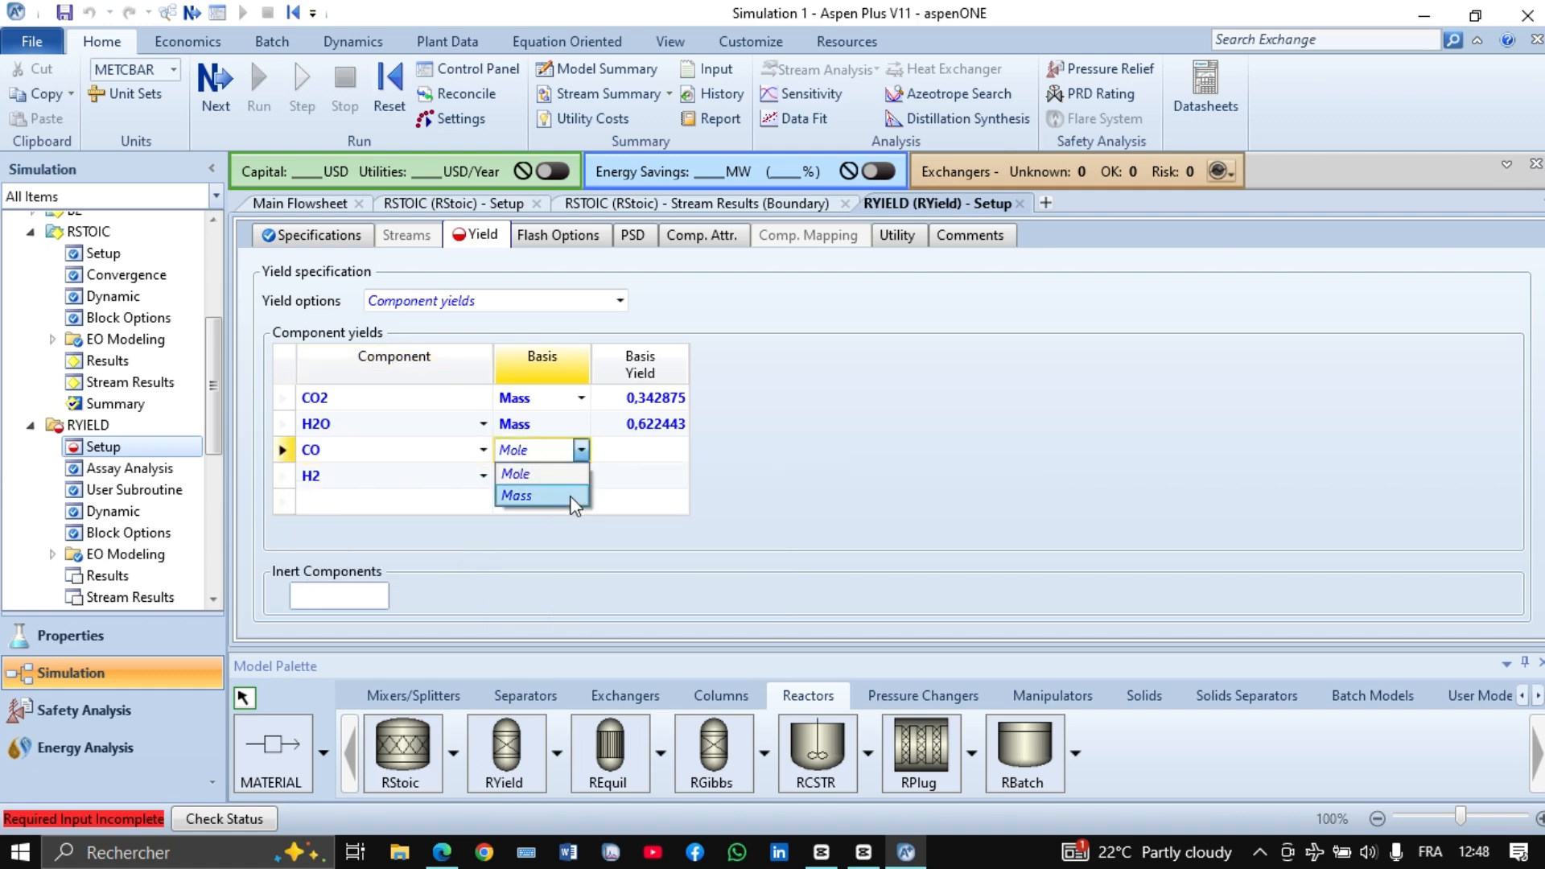
pyautogui.click(579, 494)
pyautogui.click(581, 476)
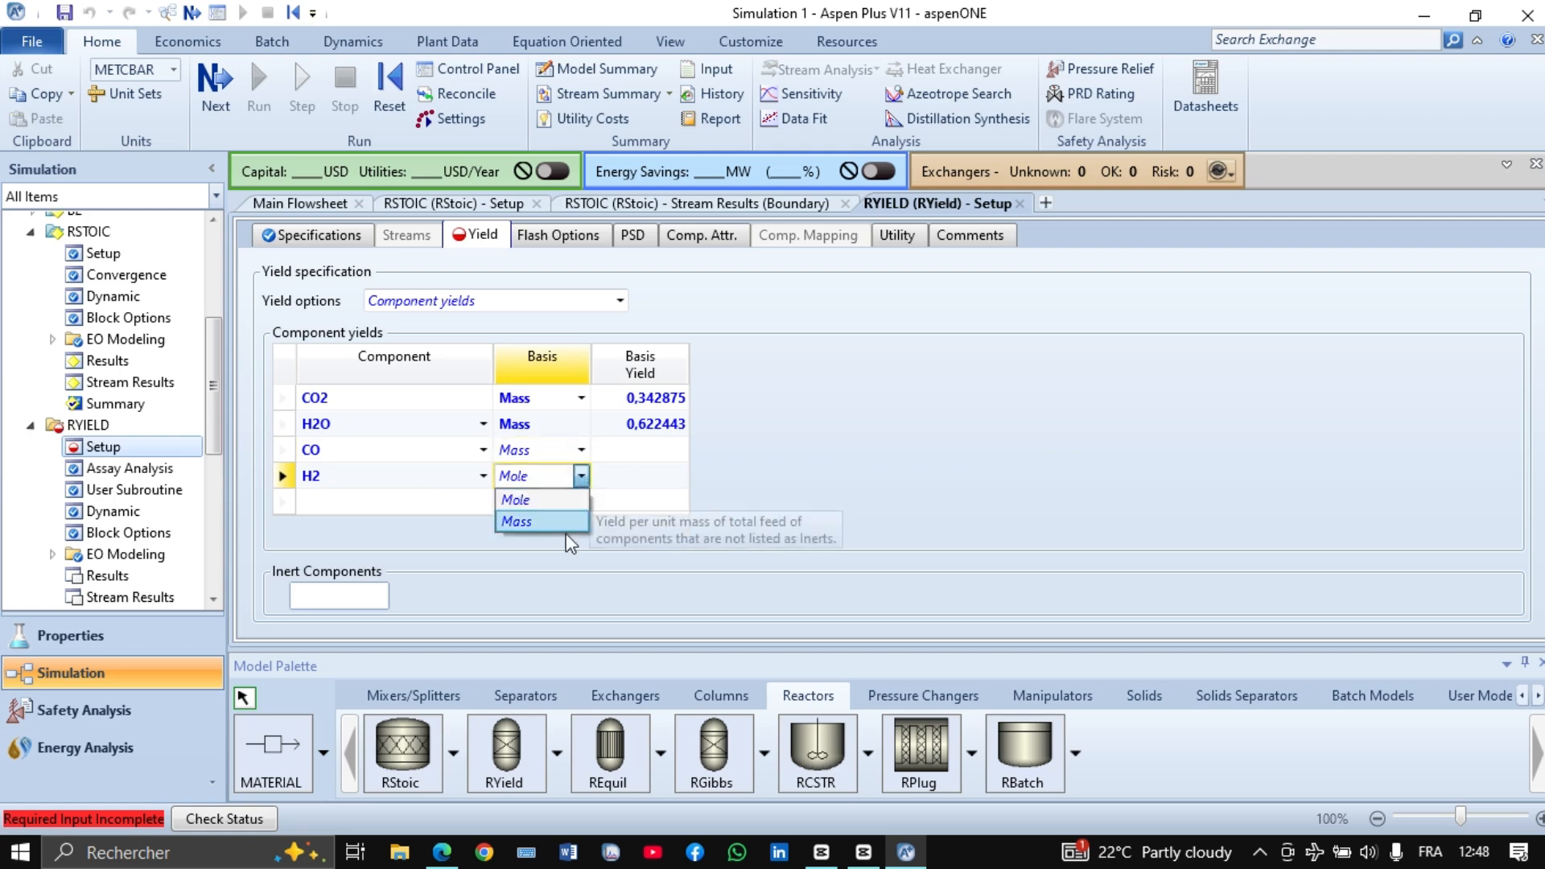
pyautogui.click(567, 497)
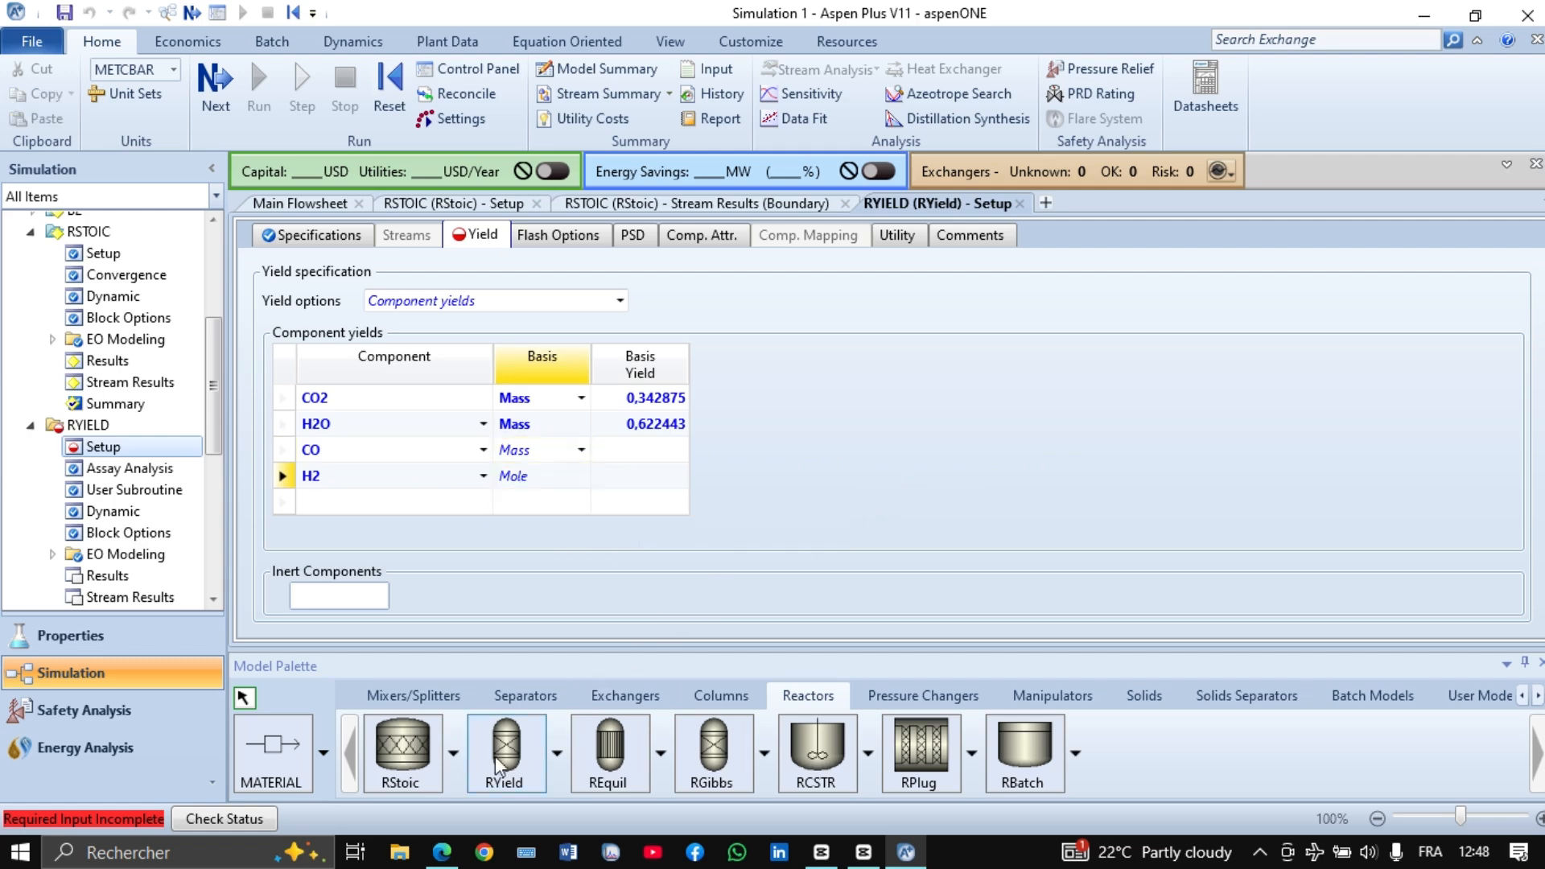
# Copy CO's mass fraction in ST-PROD from RSTOIC's stream results and enter 0,0189761 as RYIELD's CO yield
pyautogui.click(441, 852)
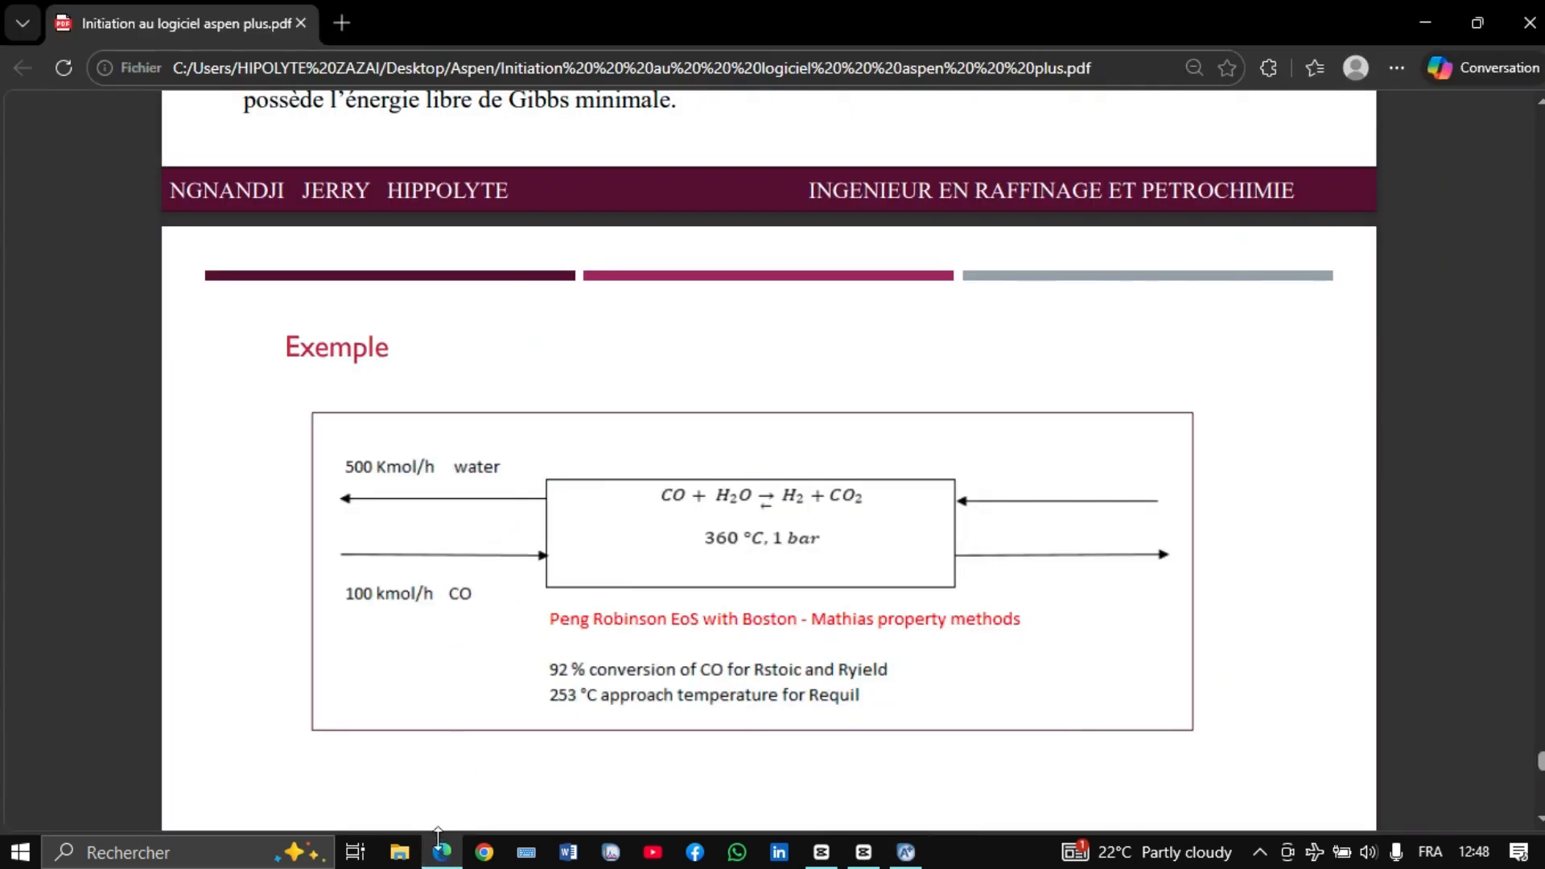
pyautogui.click(440, 841)
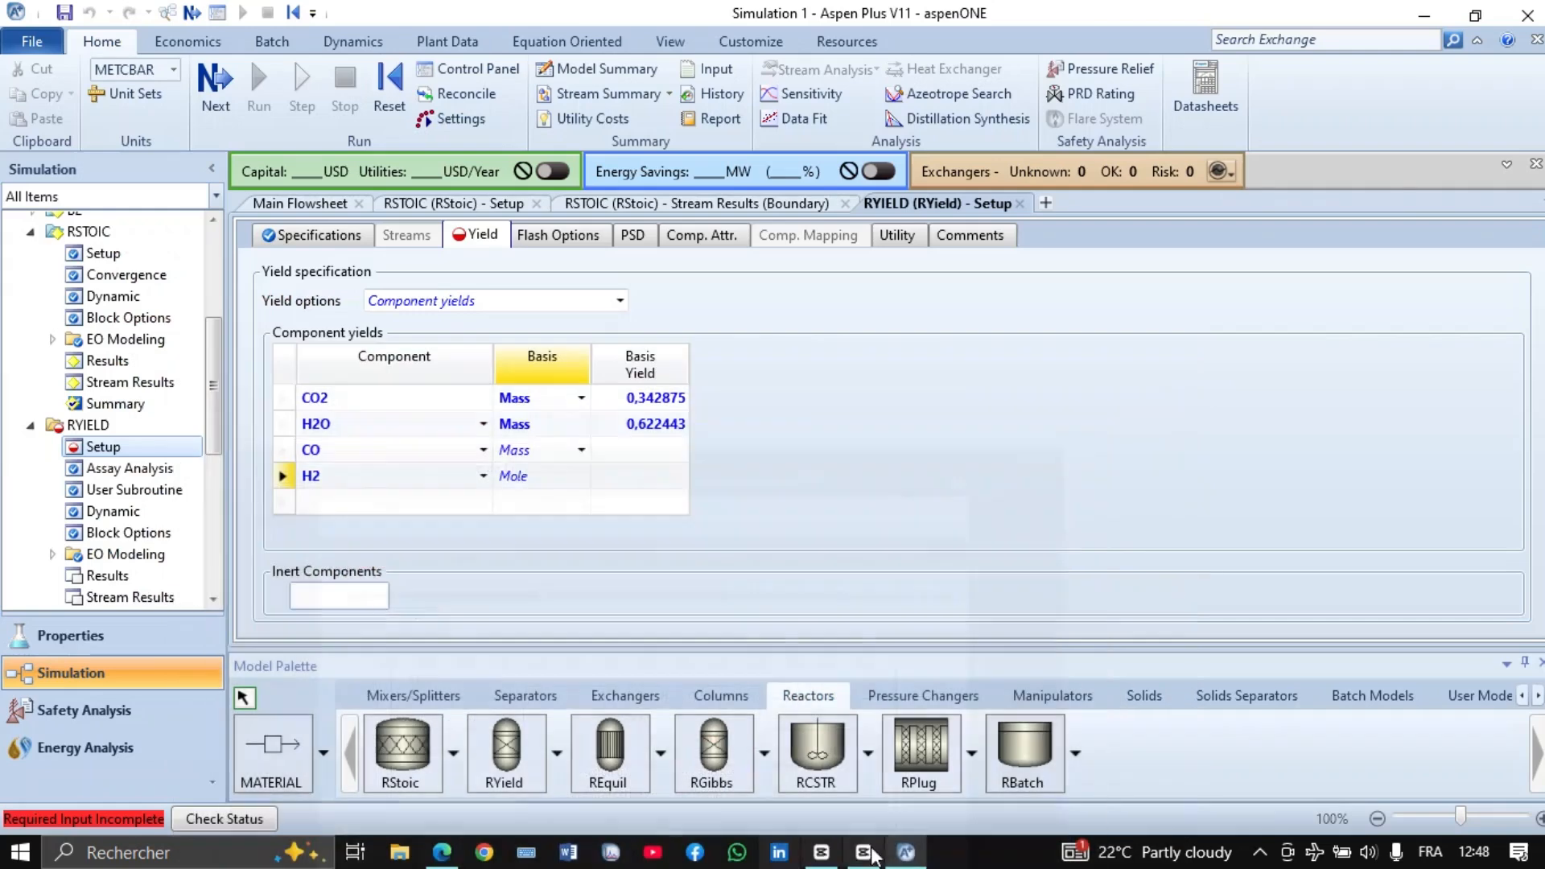
pyautogui.click(683, 207)
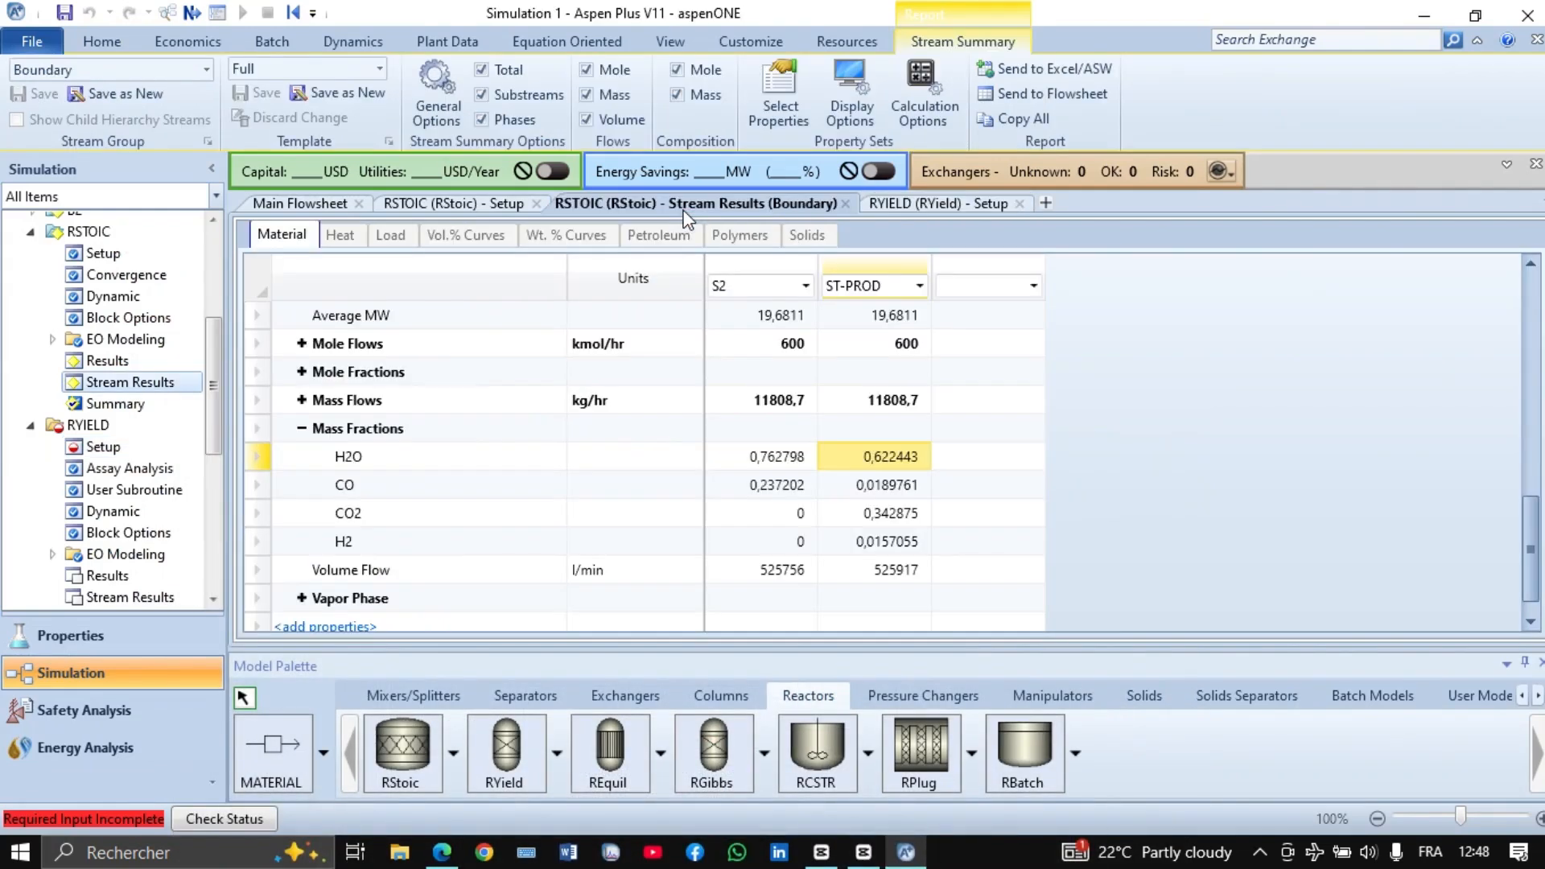
pyautogui.click(890, 486)
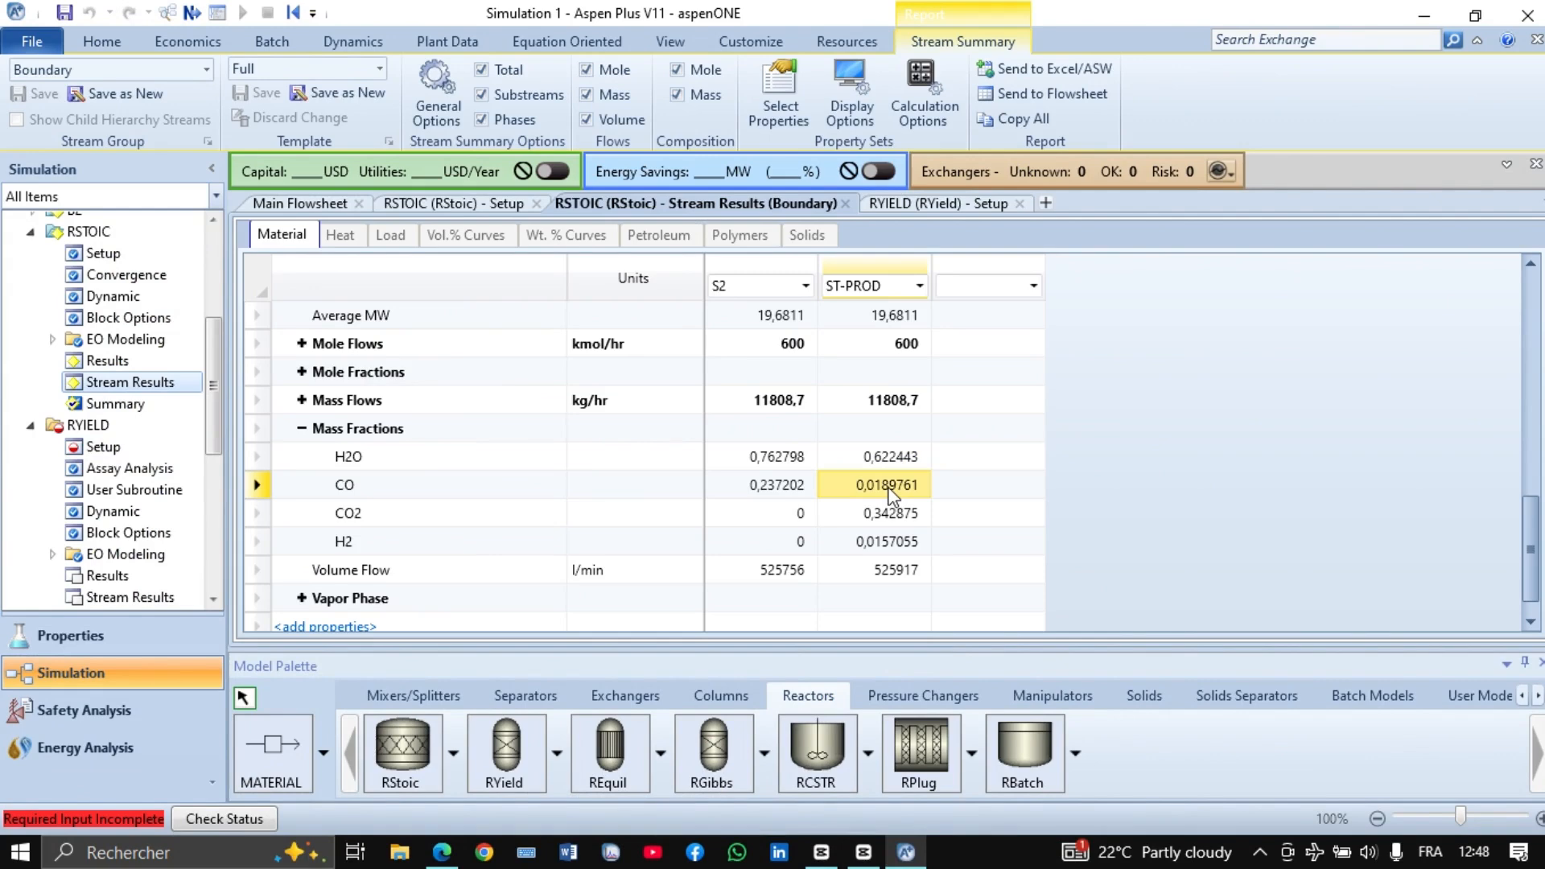
pyautogui.click(933, 203)
pyautogui.click(662, 453)
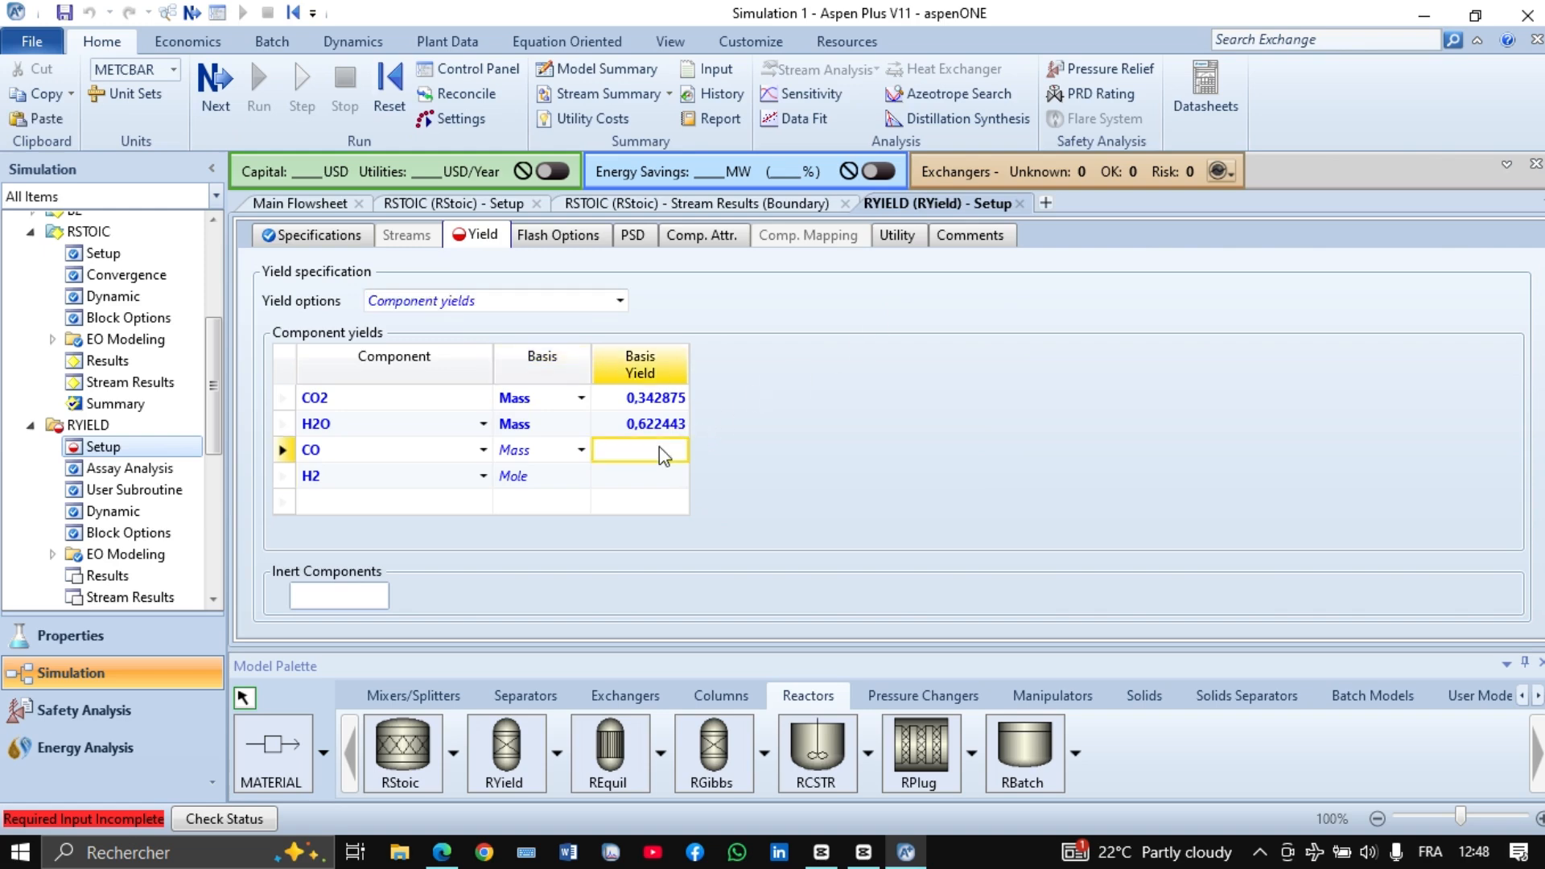
pyautogui.write('0,0189761')
pyautogui.click(1031, 440)
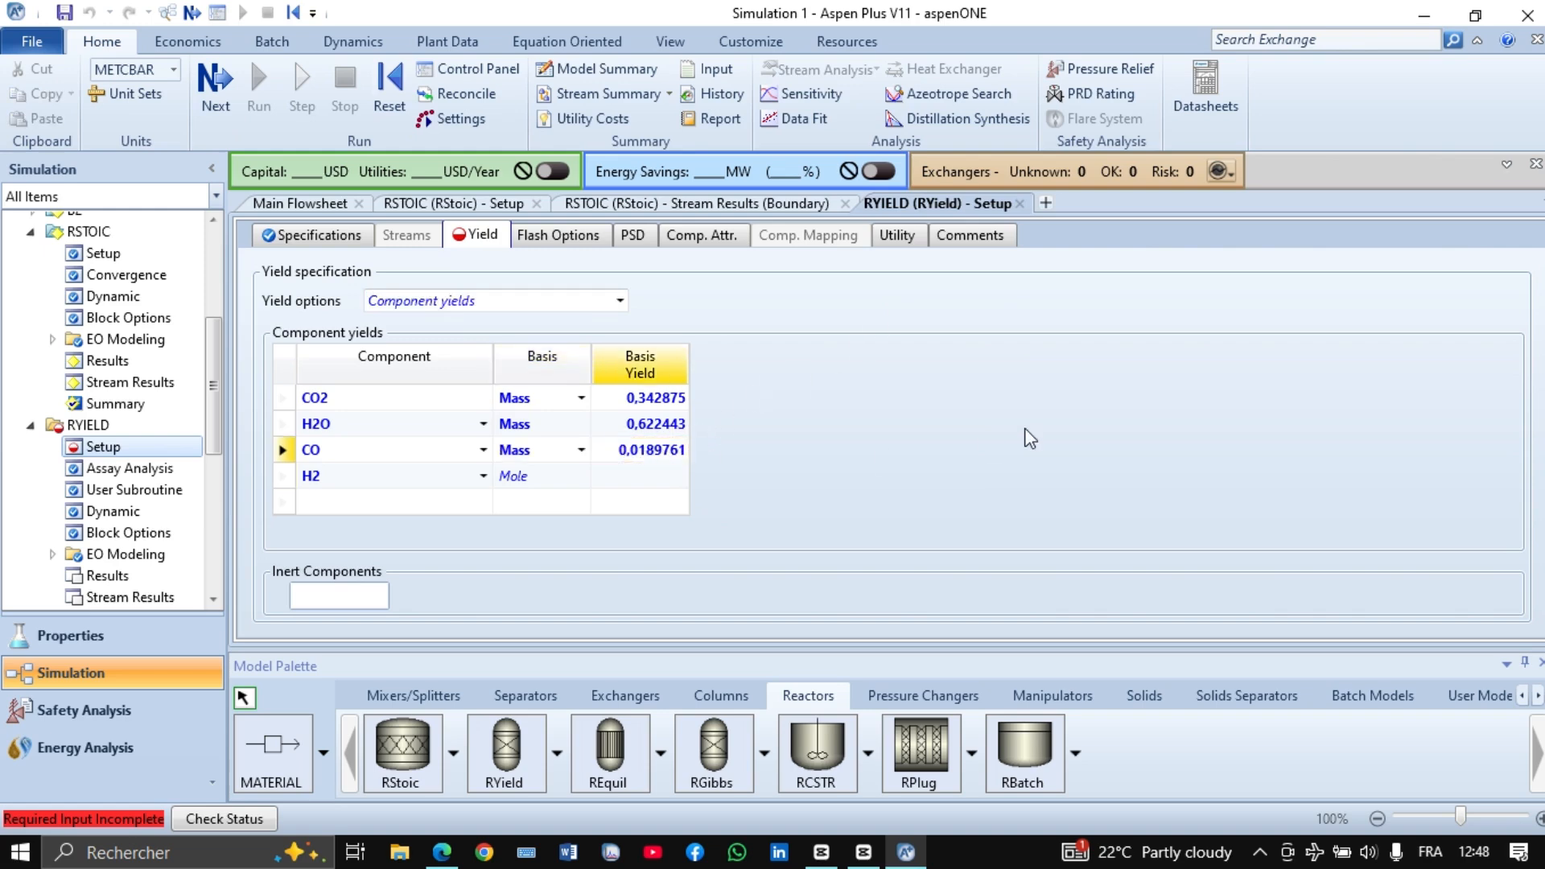
# Copy H2's mass fraction in ST-PROD, enter 0,0157055 as RYIELD's H2 yield, and run the simulation
pyautogui.click(673, 209)
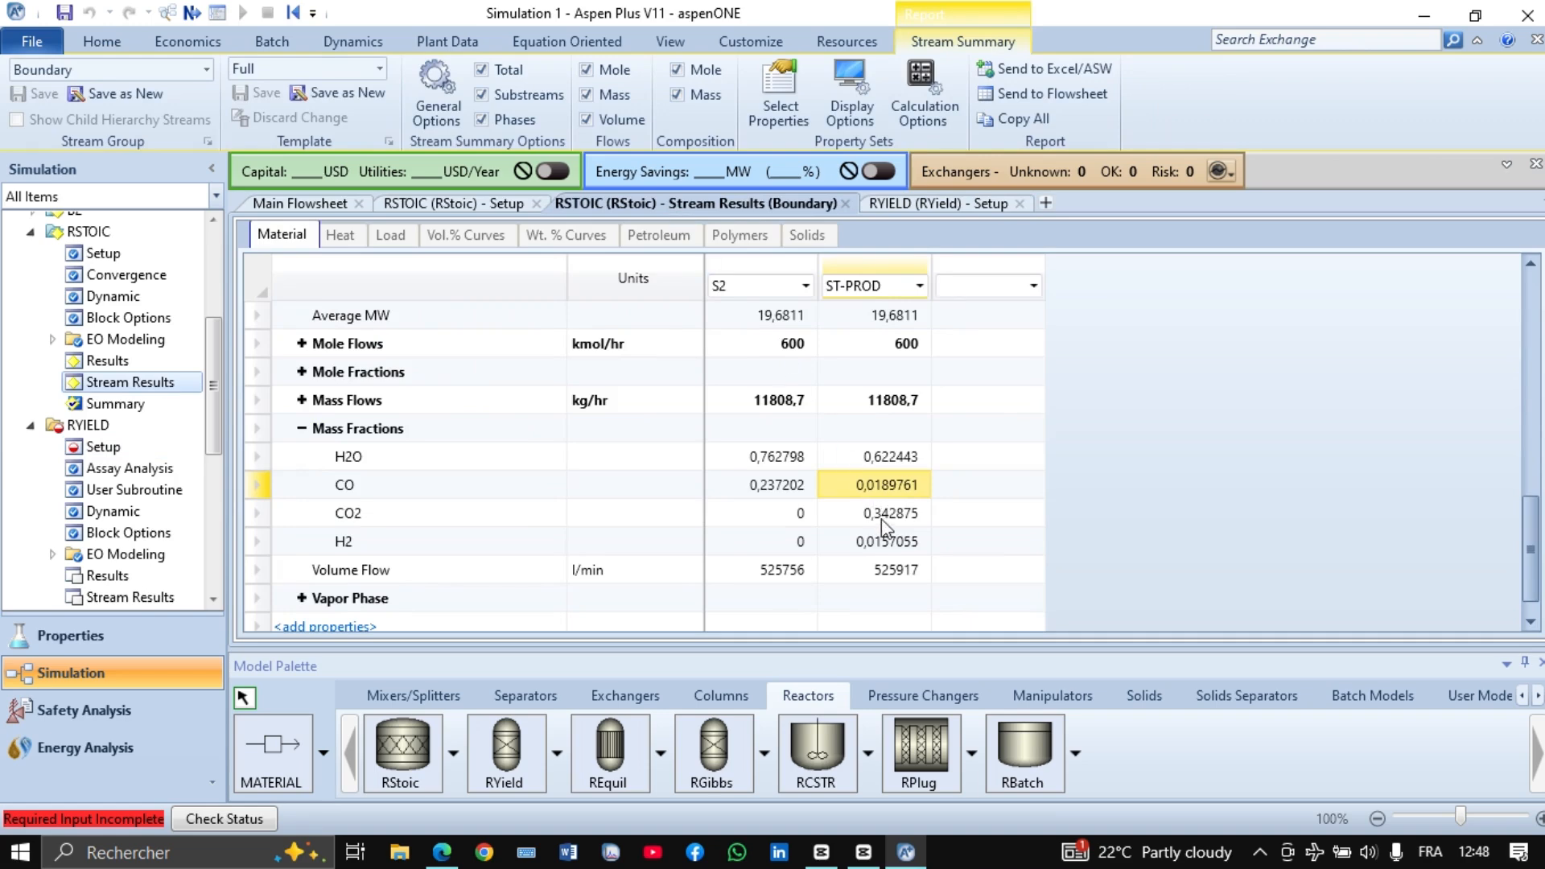
pyautogui.click(885, 543)
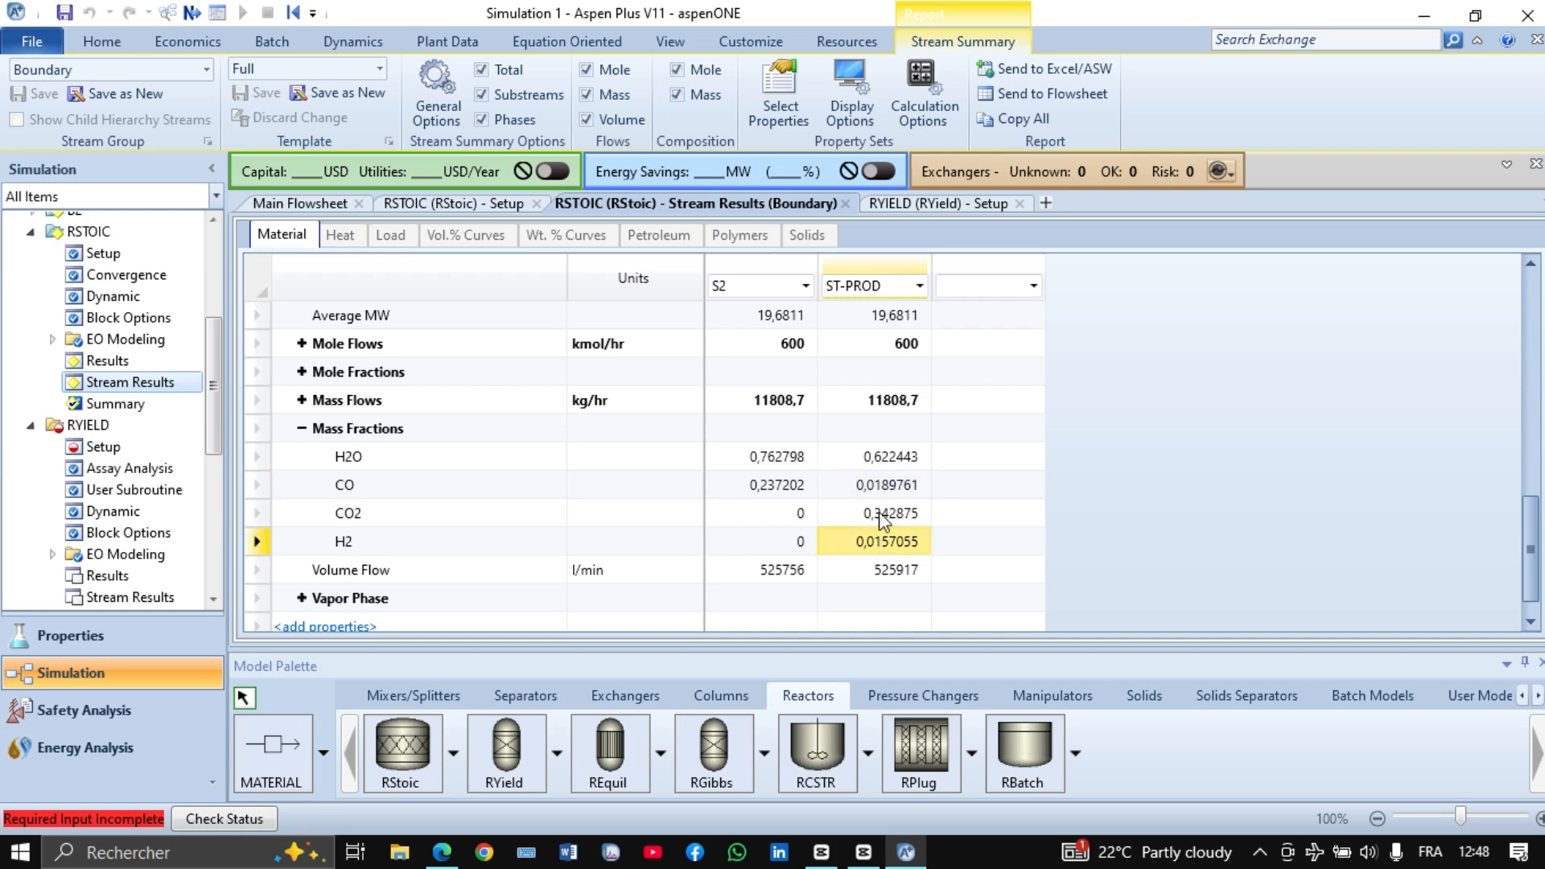
pyautogui.click(919, 207)
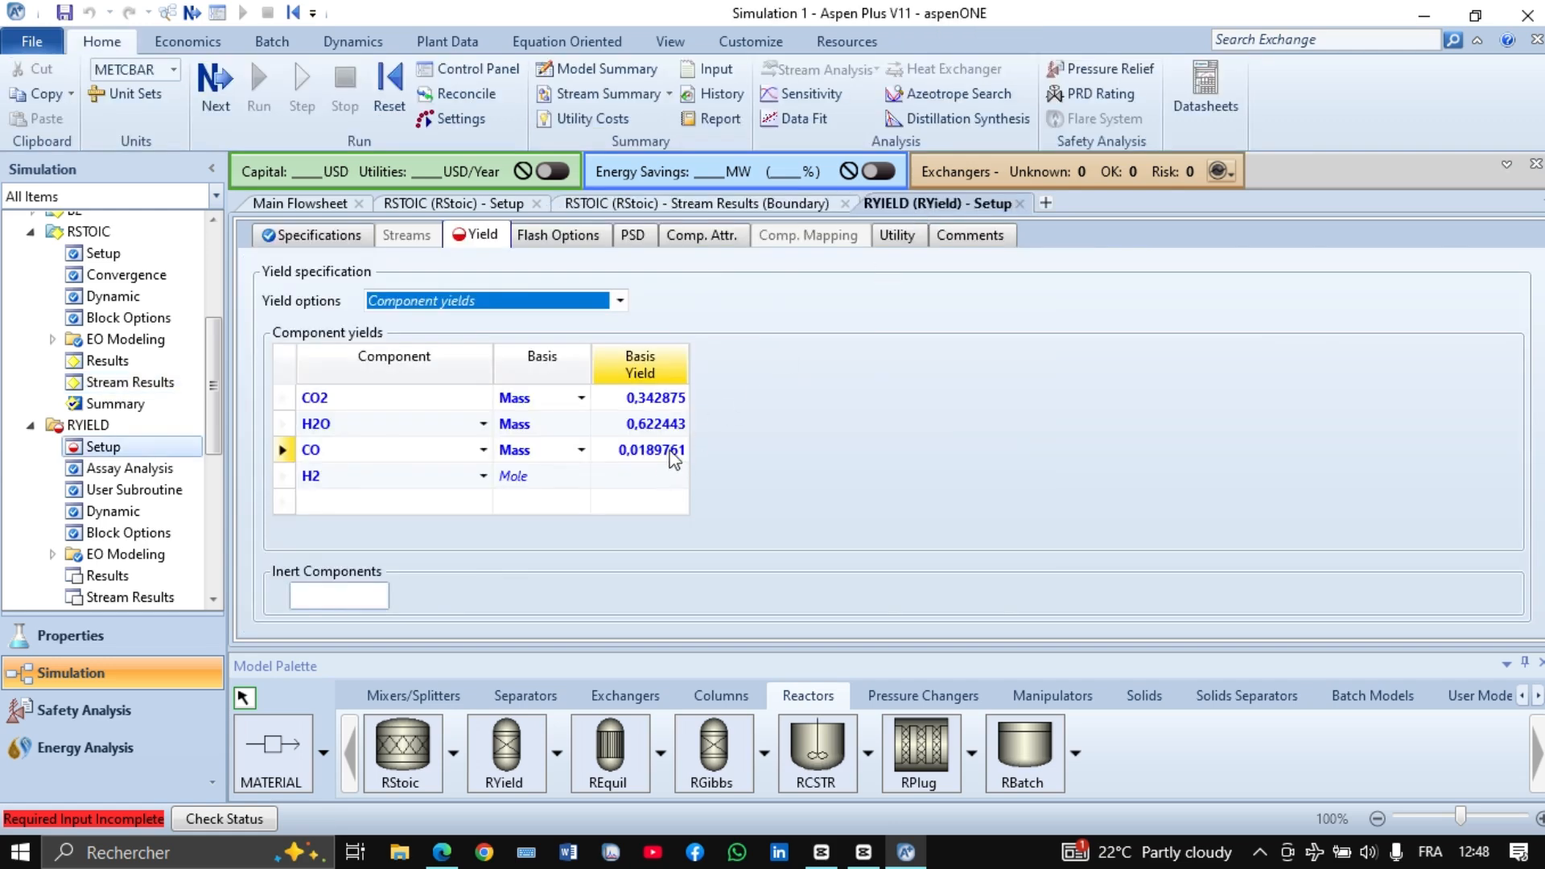
pyautogui.click(660, 481)
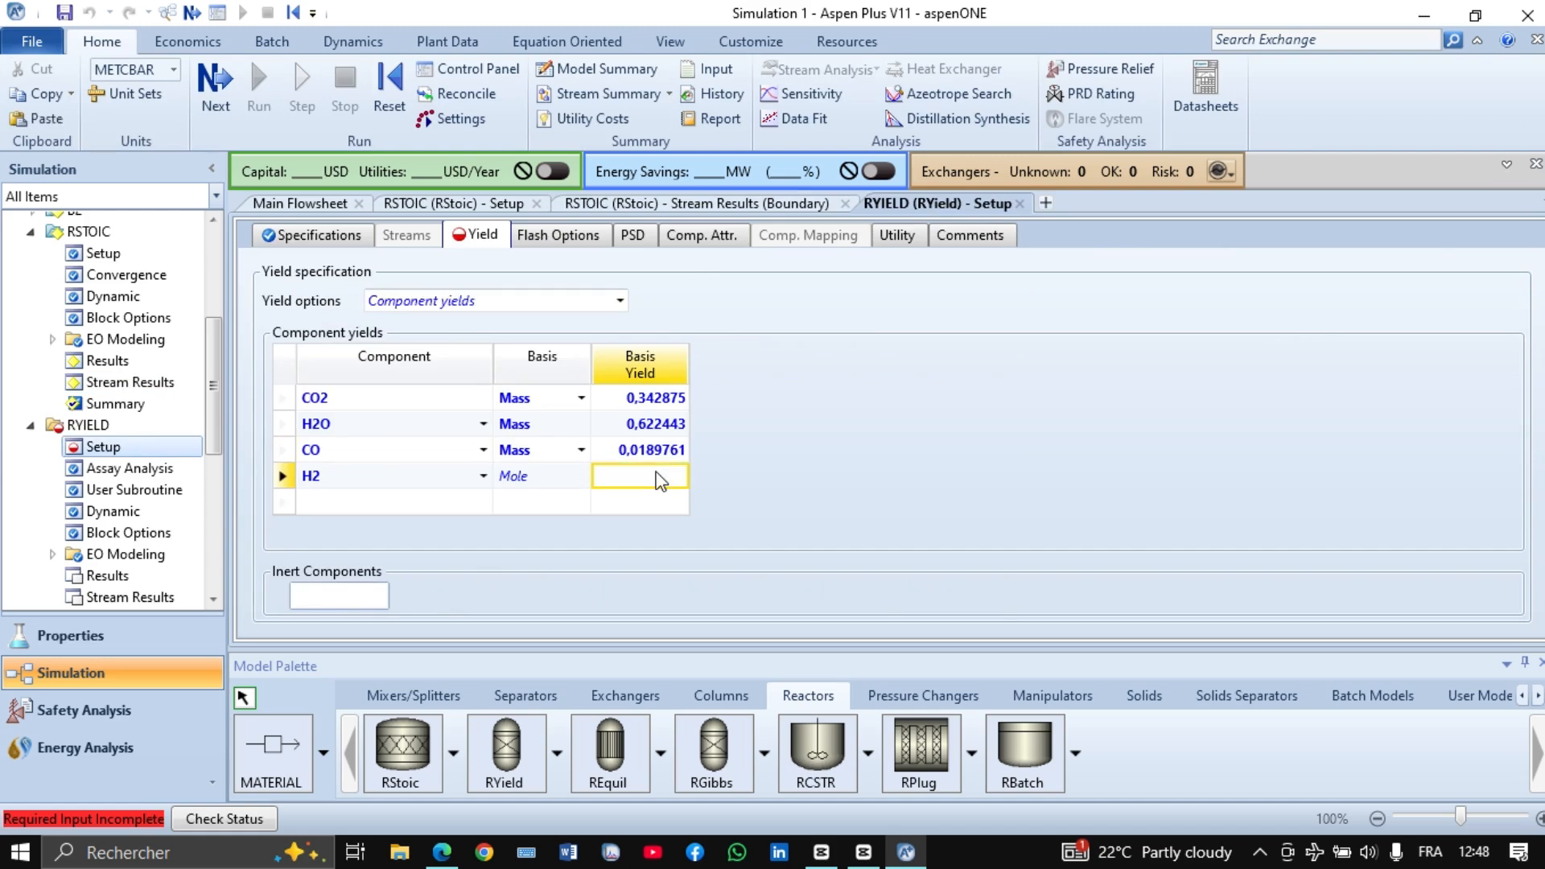
pyautogui.write('0,0157055')
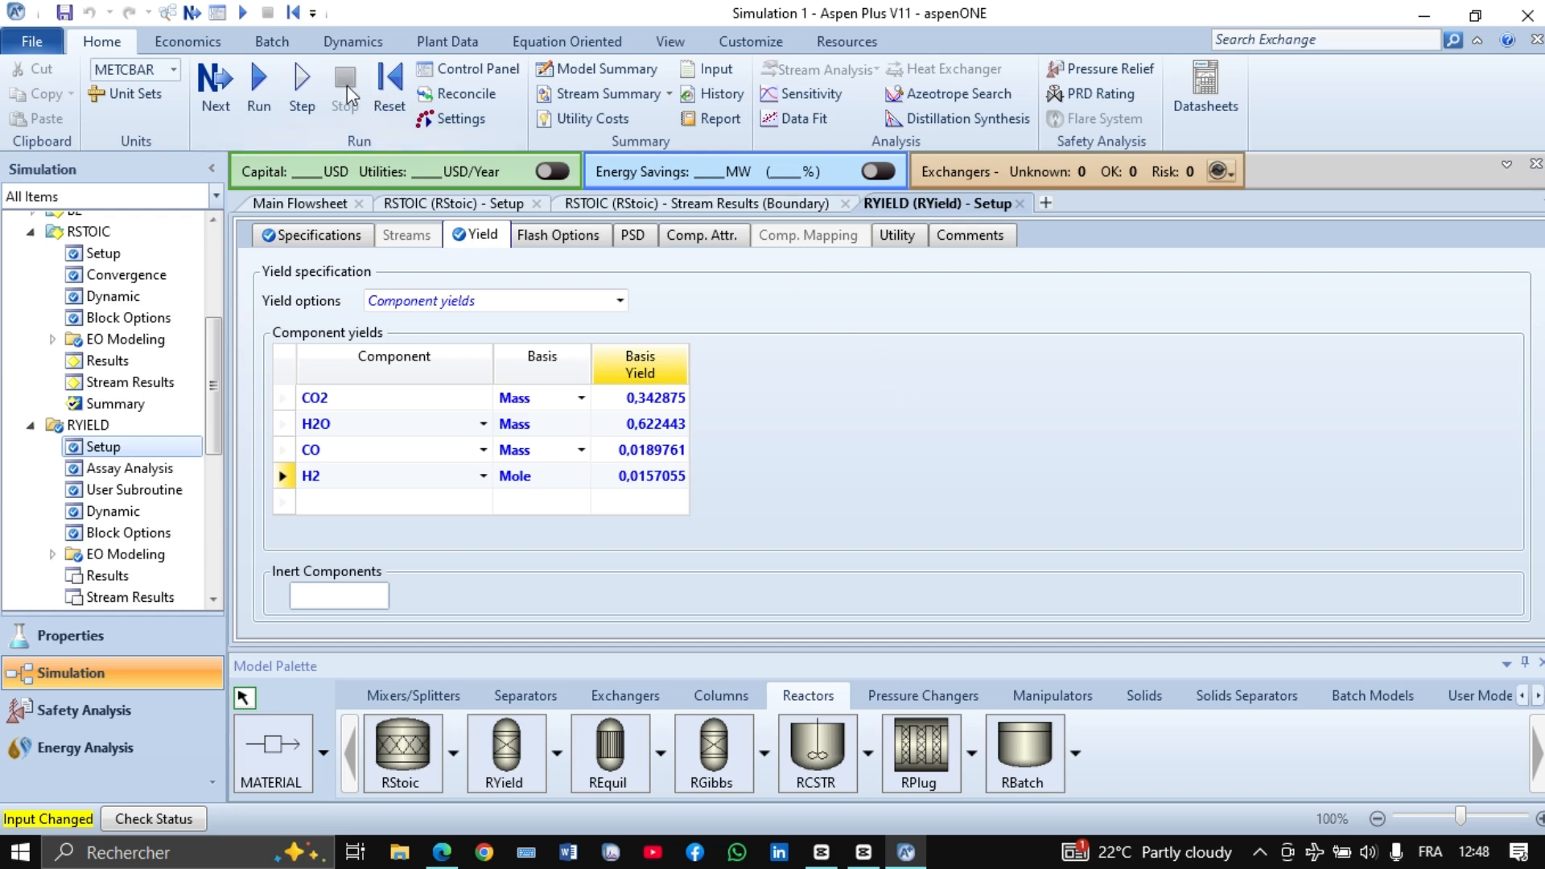
pyautogui.click(265, 90)
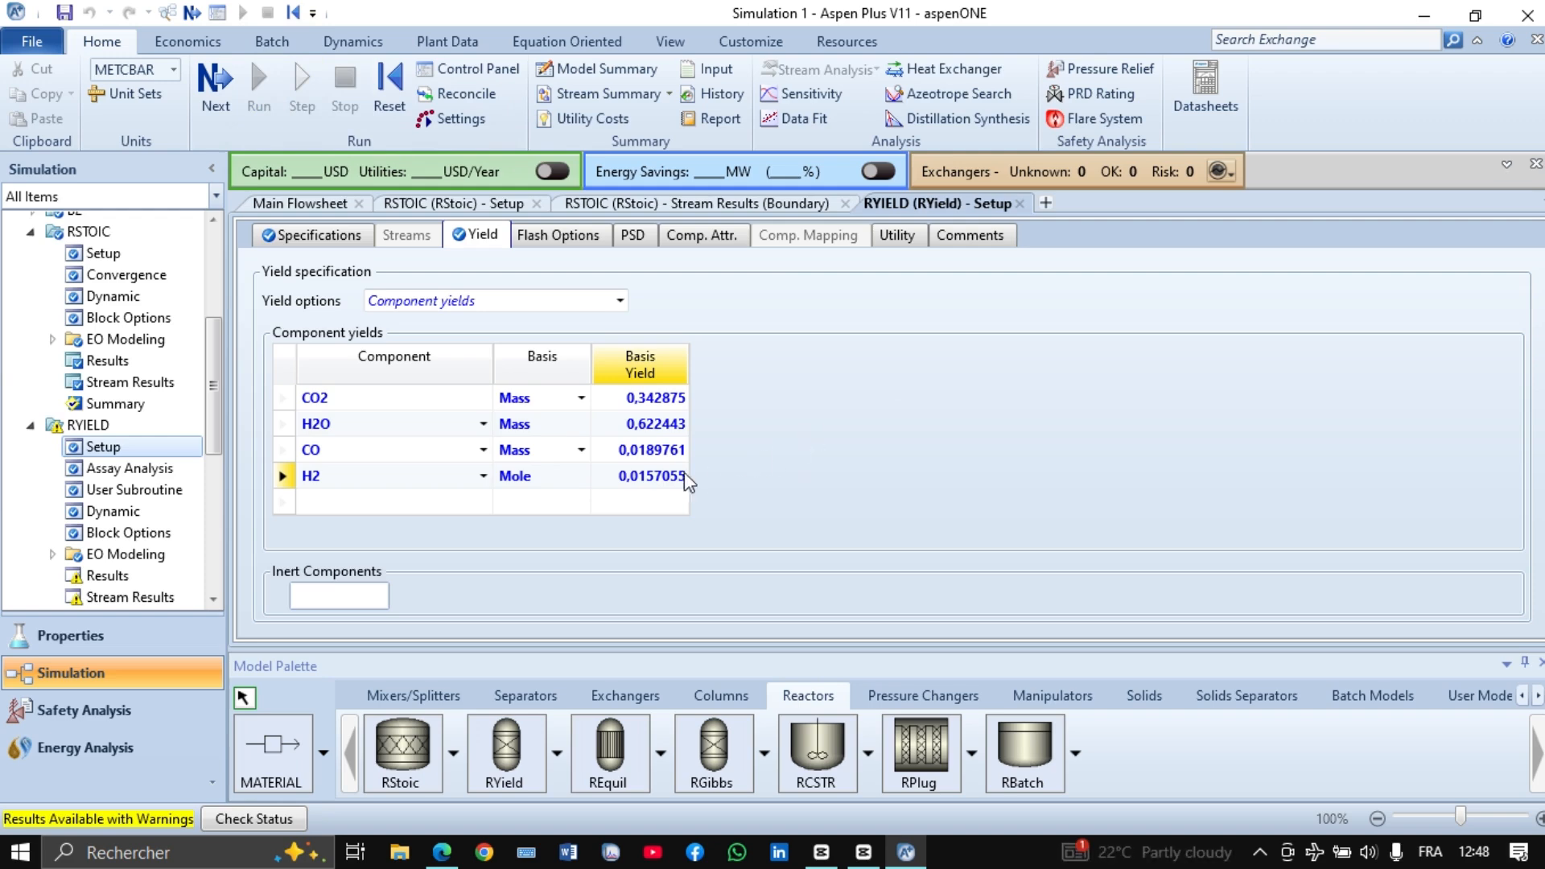
# Change the H2 yield basis in RYIELD to Mass and rerun the simulation
pyautogui.click(581, 477)
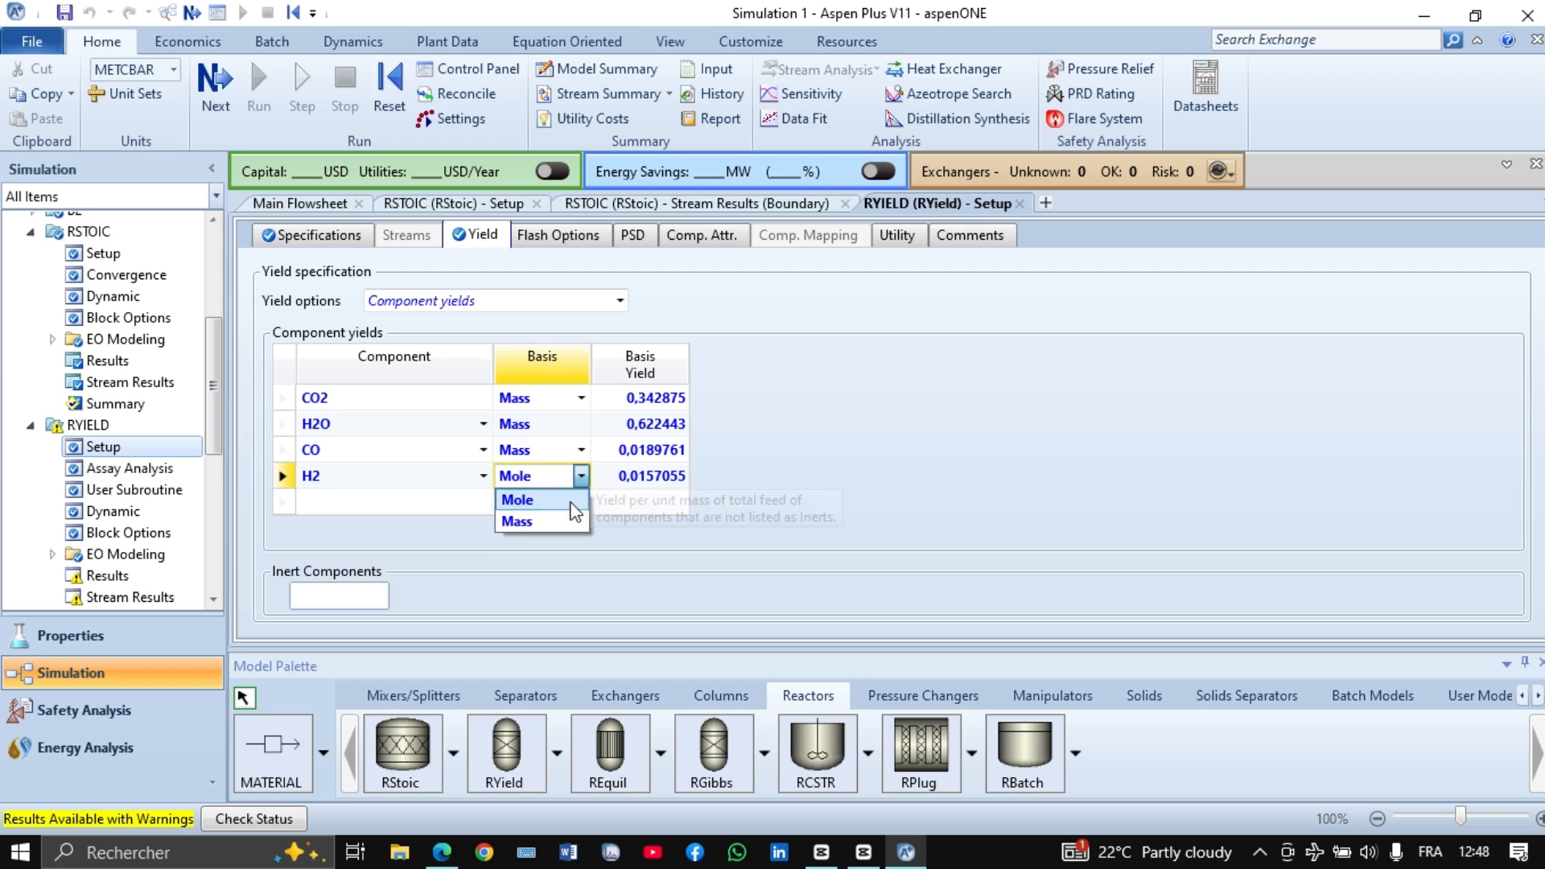
pyautogui.click(559, 522)
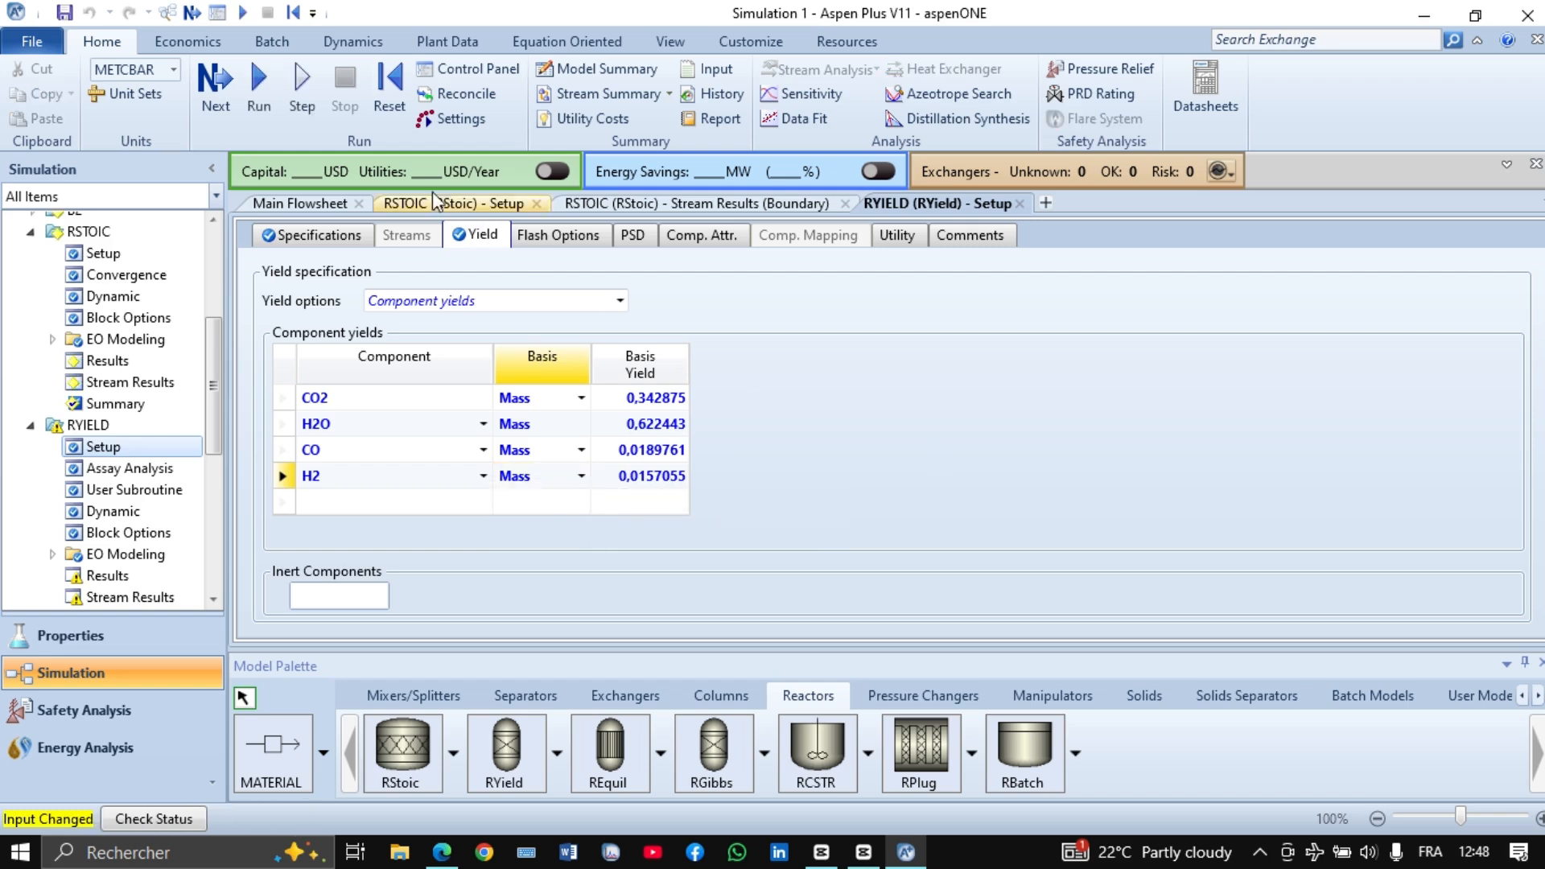
pyautogui.click(259, 84)
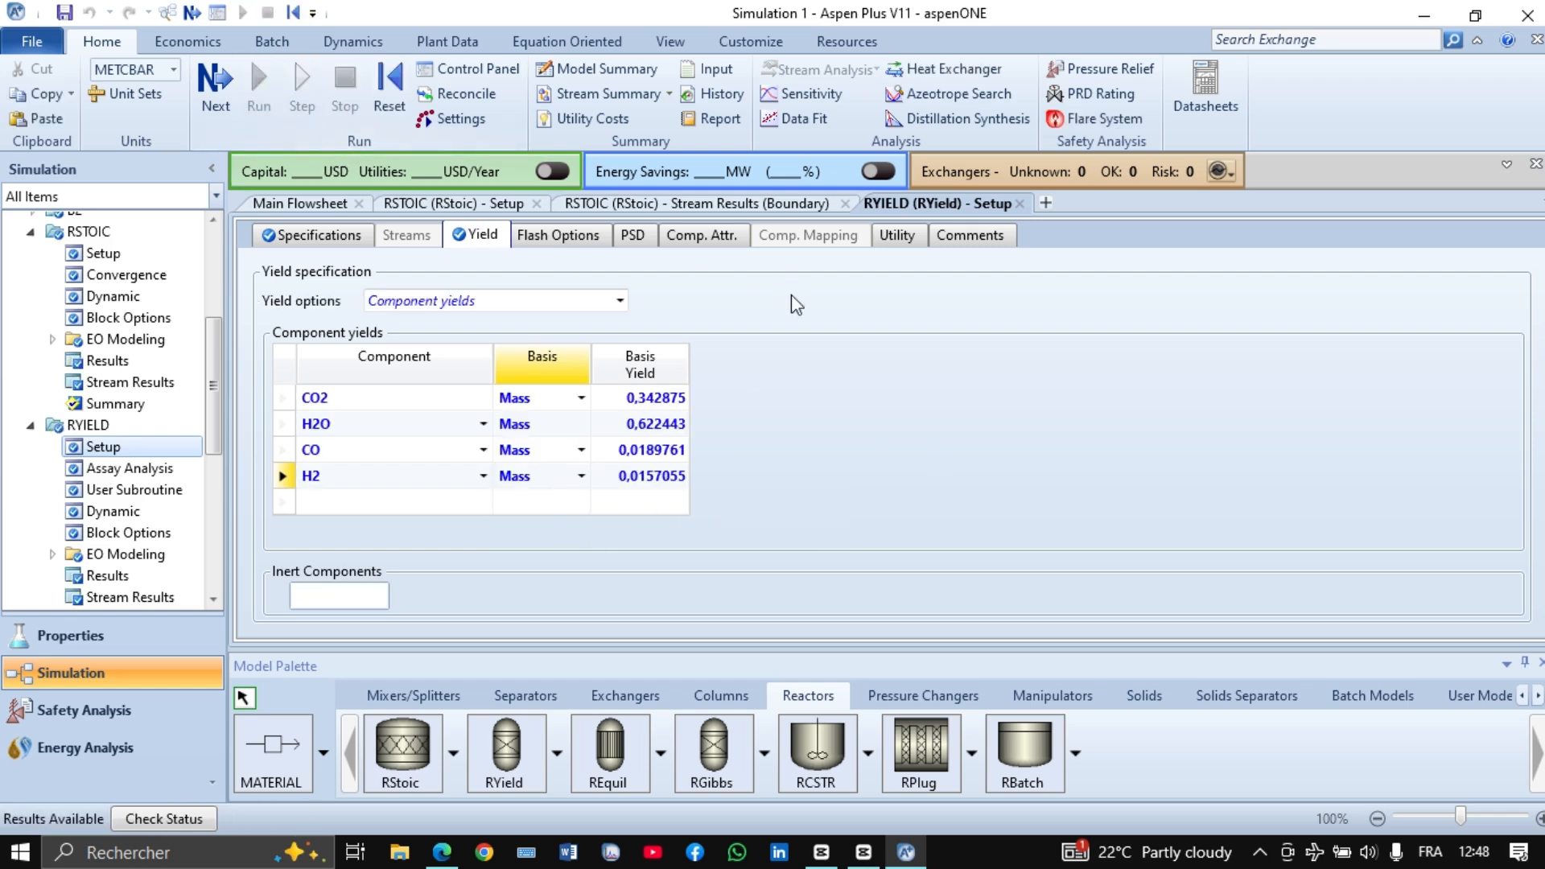
# Close the RSTOIC stream results and both reactors' setup forms to return to the main flowsheet
pyautogui.click(740, 208)
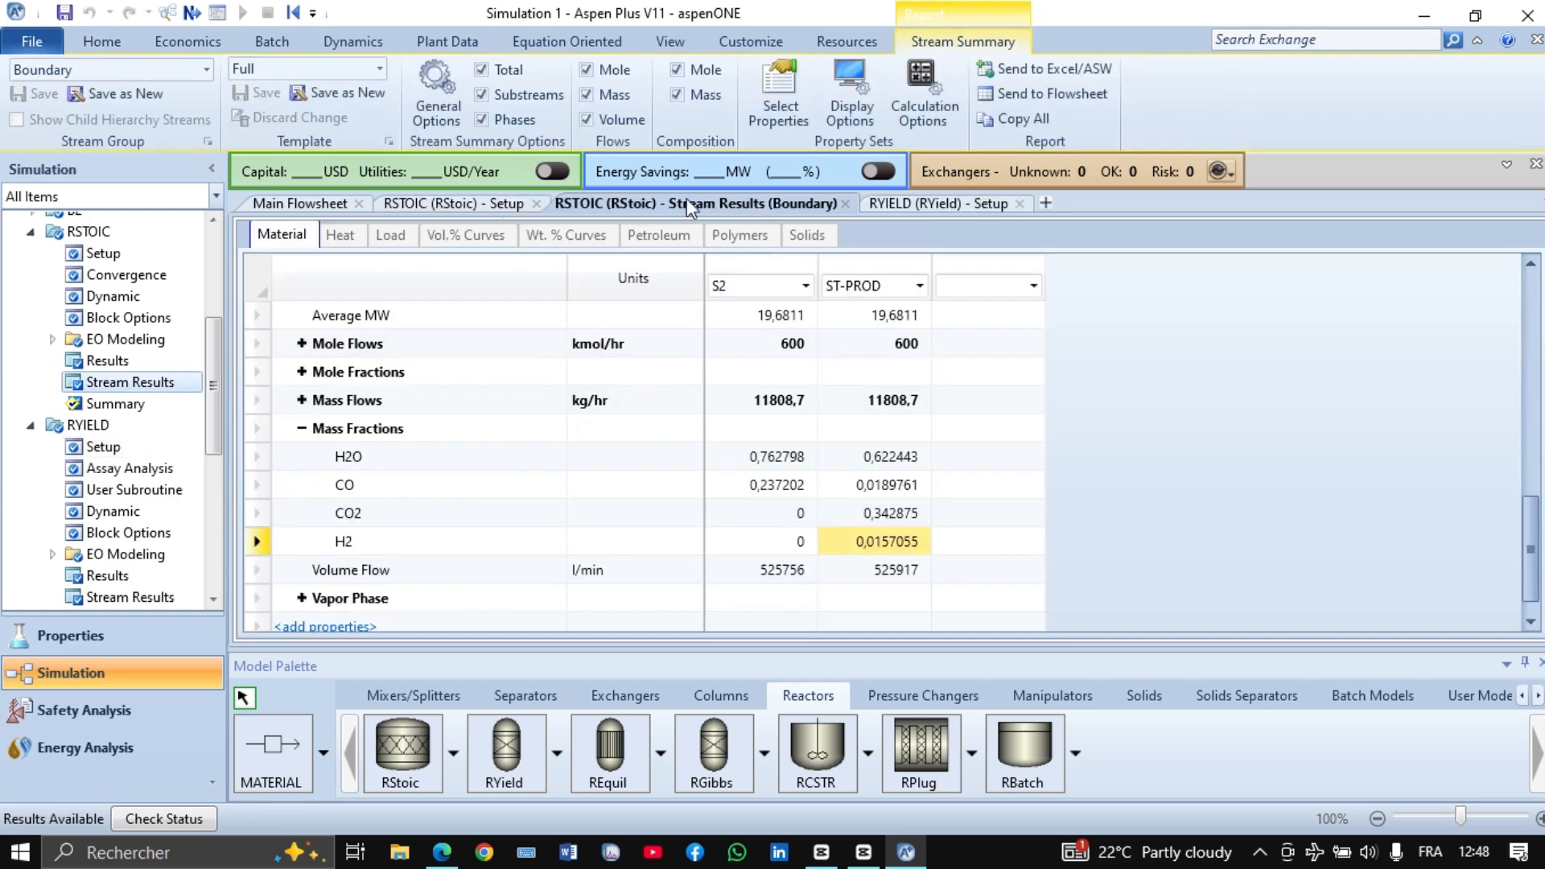
pyautogui.click(845, 204)
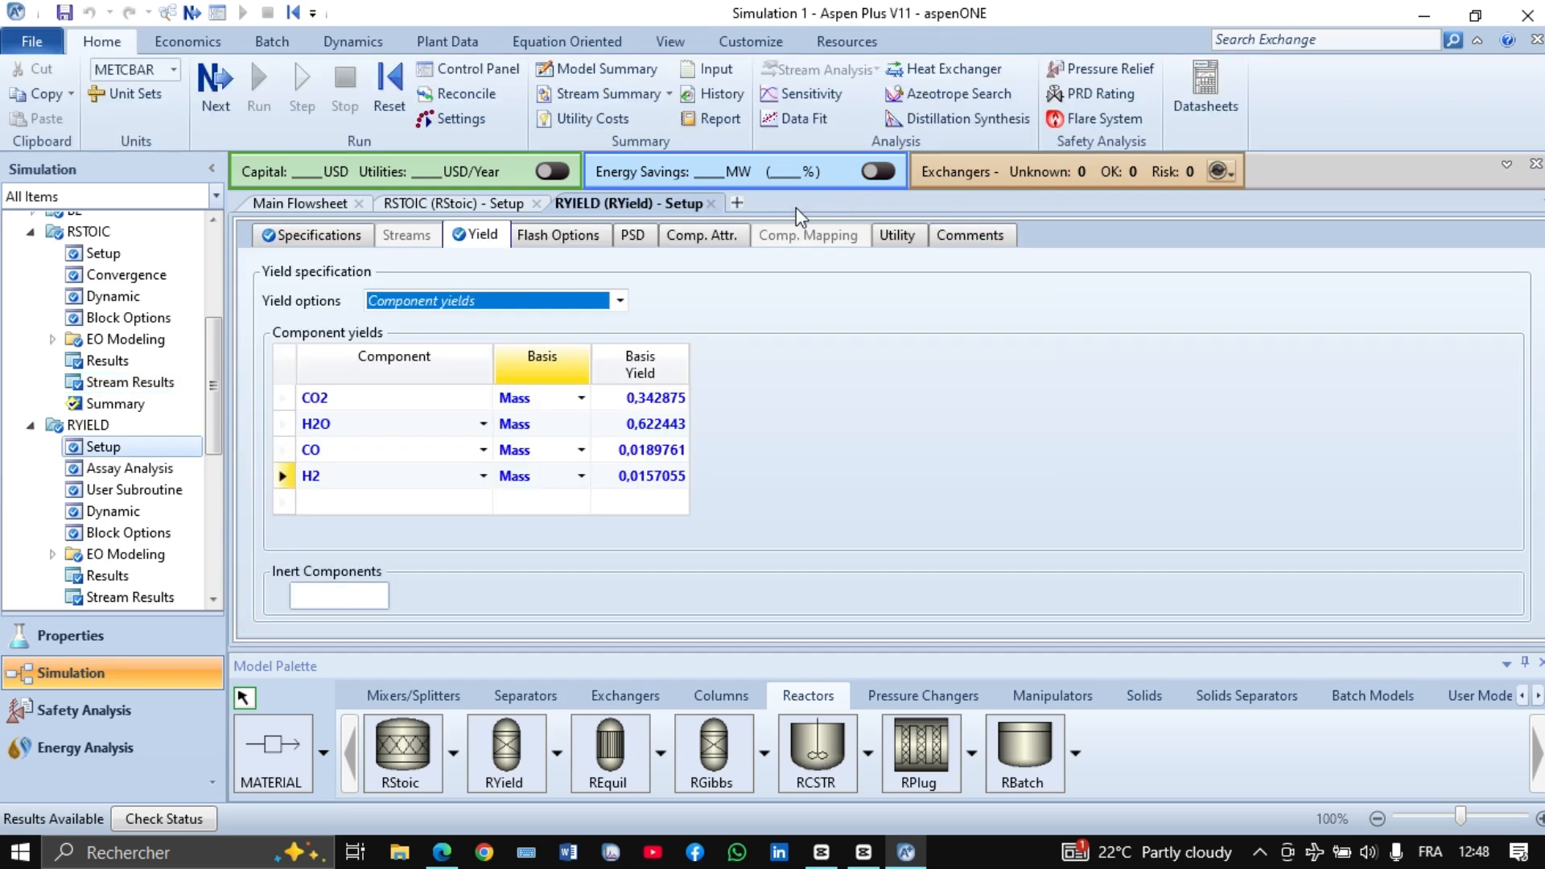
pyautogui.click(711, 204)
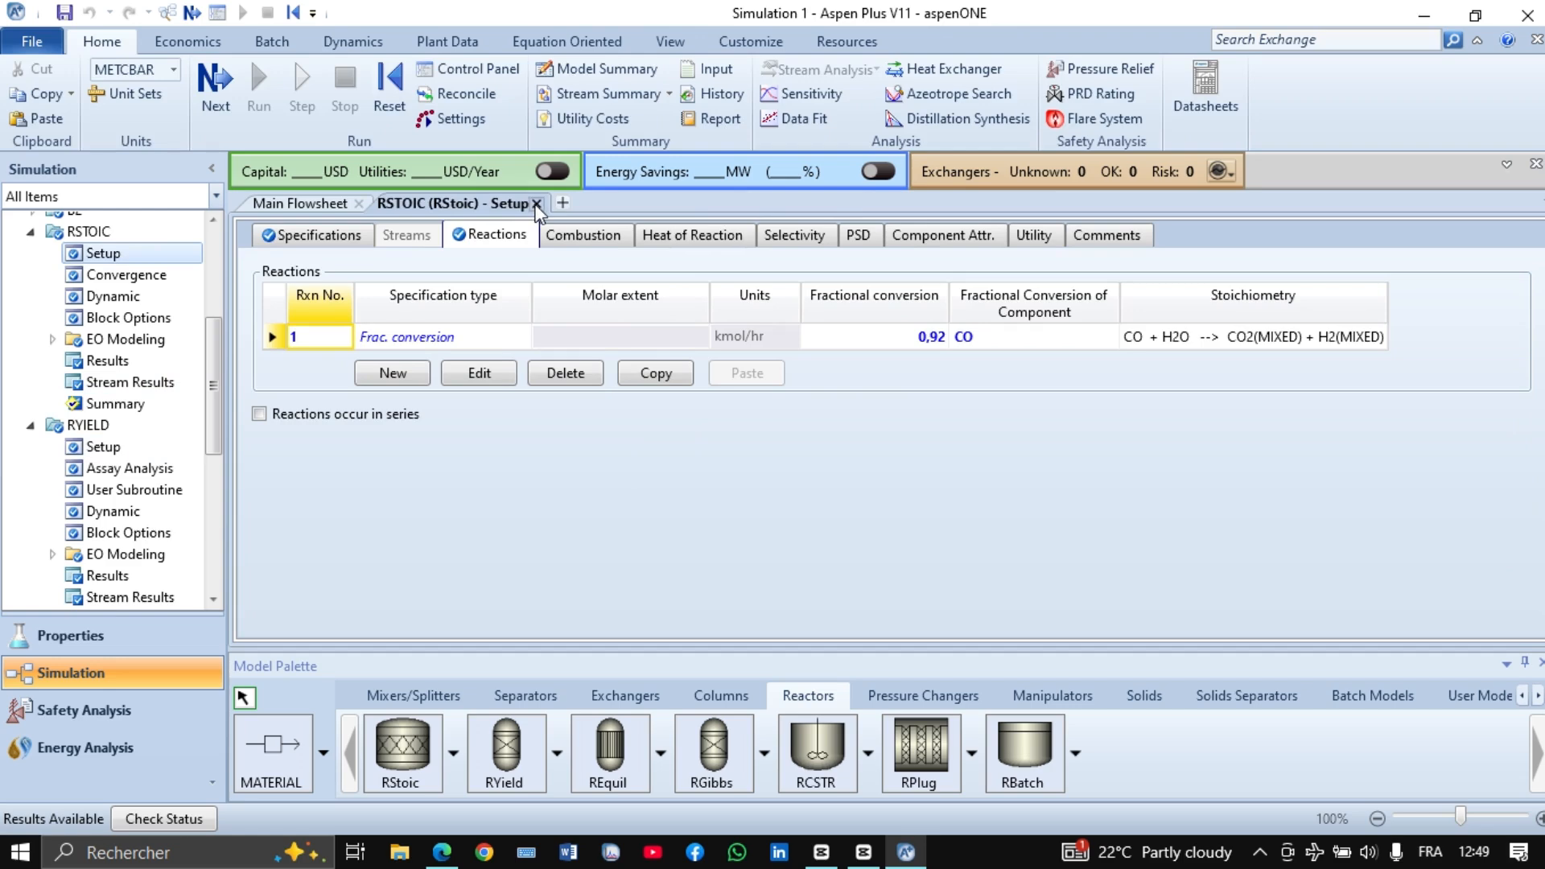
pyautogui.click(536, 203)
pyautogui.click(586, 342)
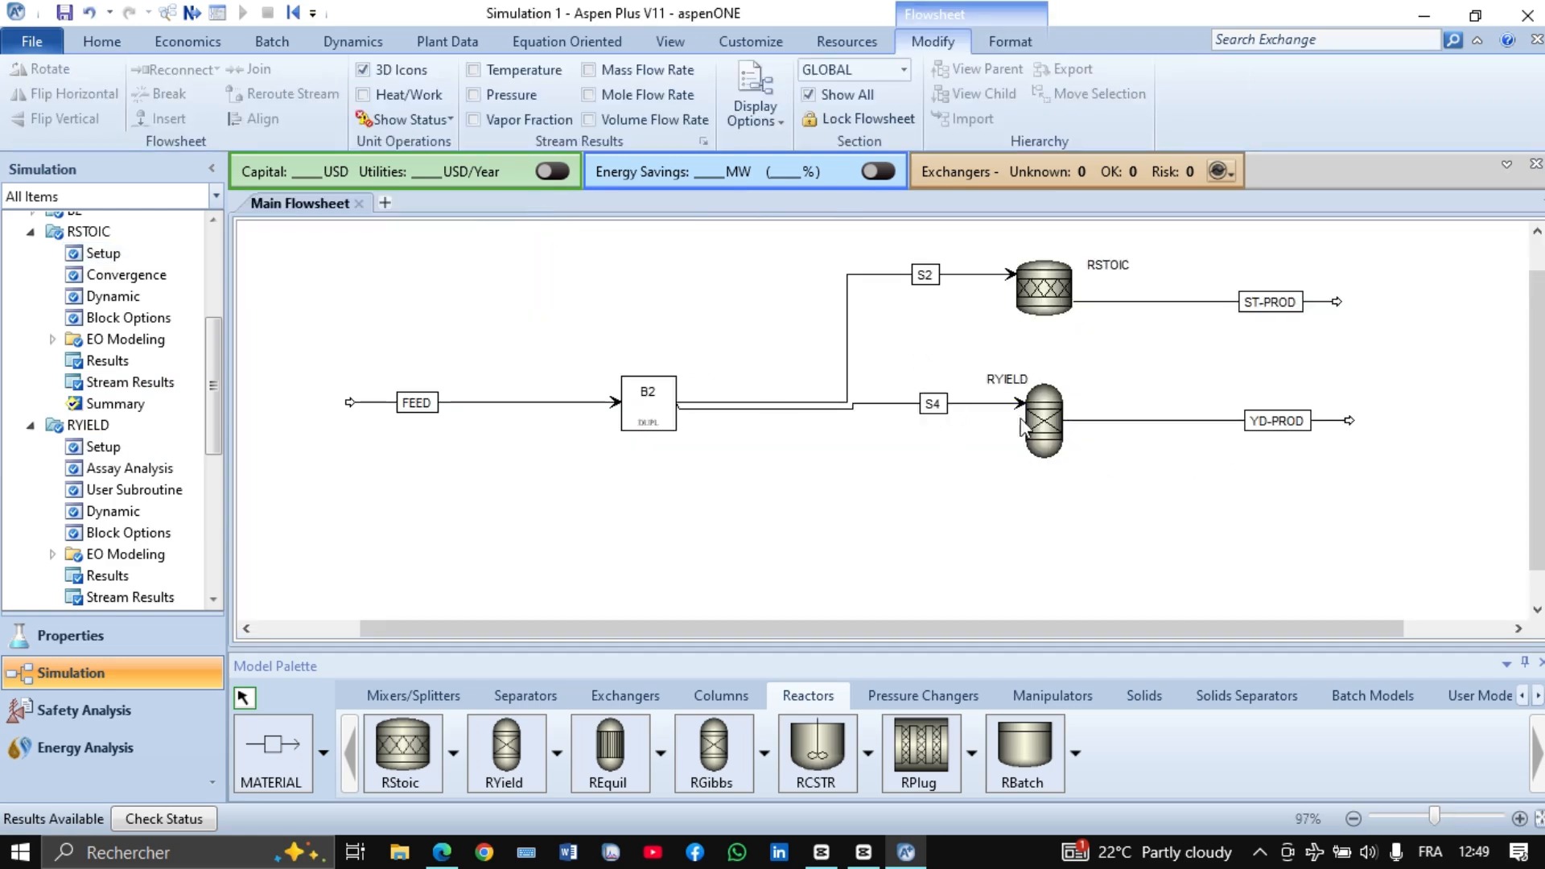